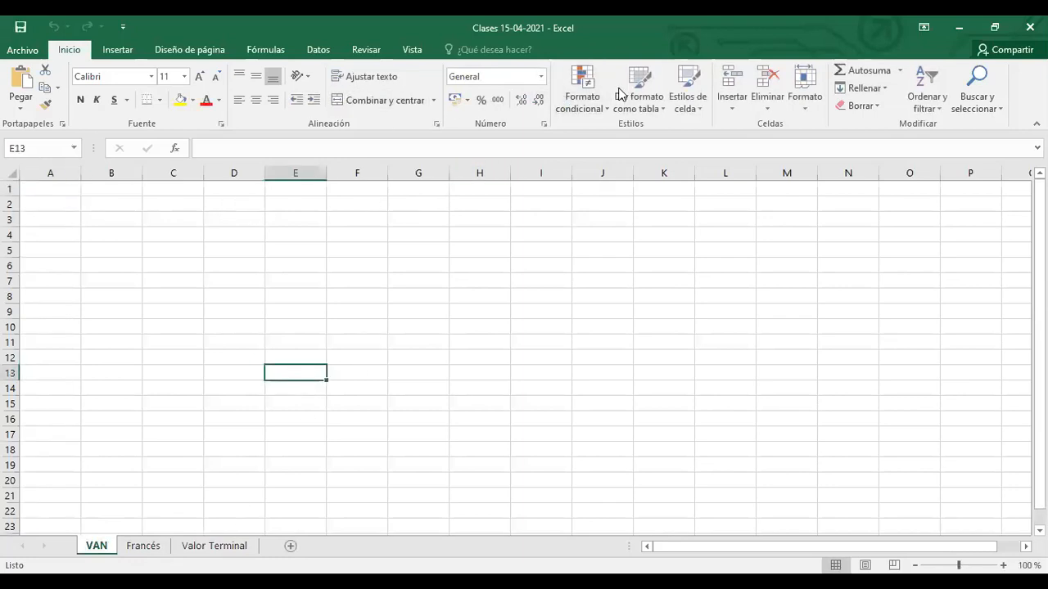
# Step: Hide the gridlines on the VAN sheet
pyautogui.click(644, 101)
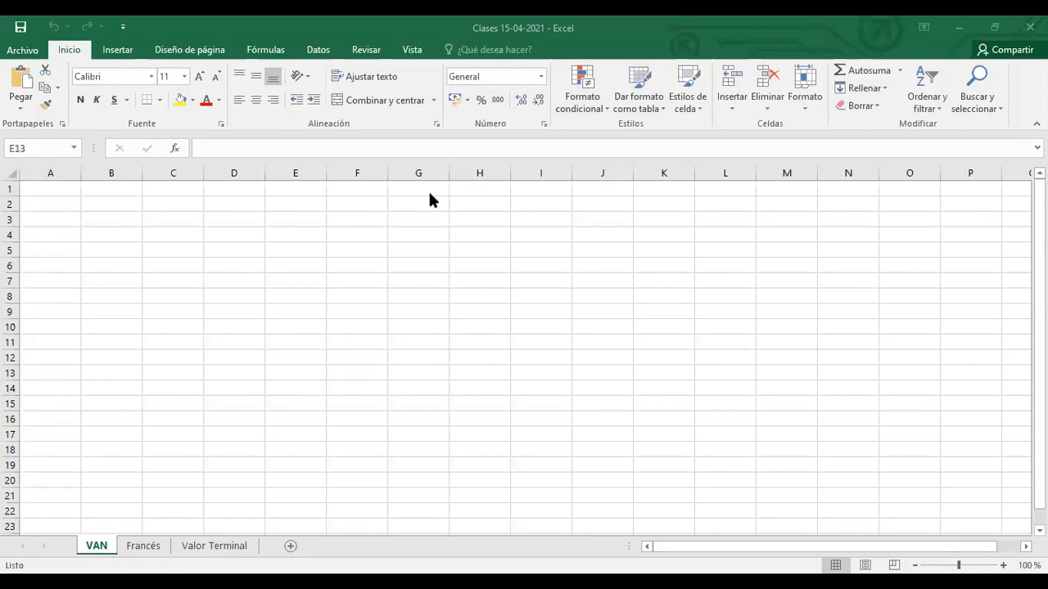
pyautogui.click(412, 50)
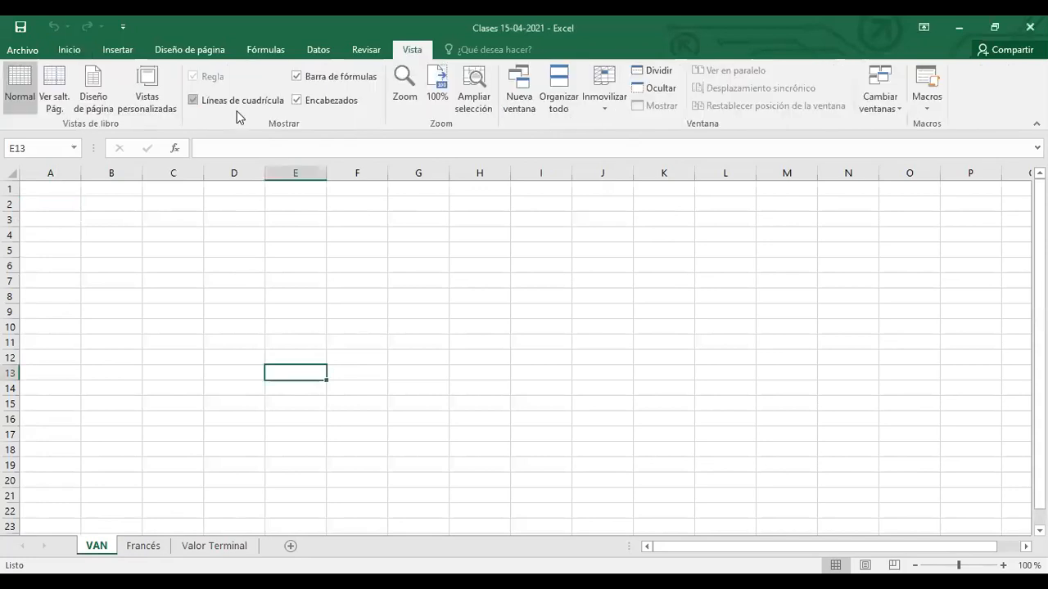
pyautogui.click(193, 100)
pyautogui.click(243, 250)
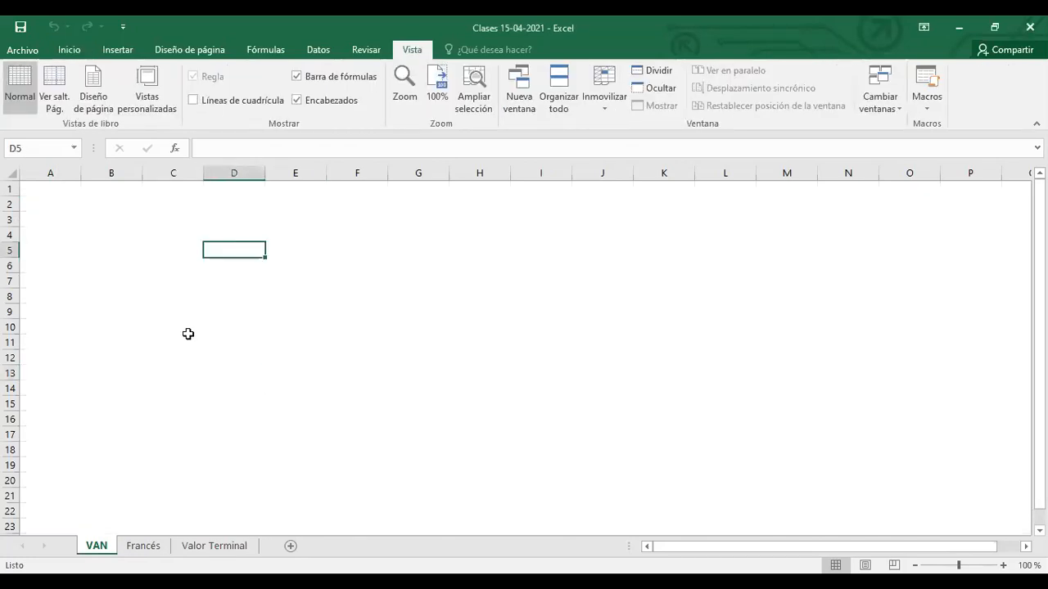
# Step: Apply the thousands-separator accounting number format to every cell of the VAN sheet
pyautogui.click(10, 173)
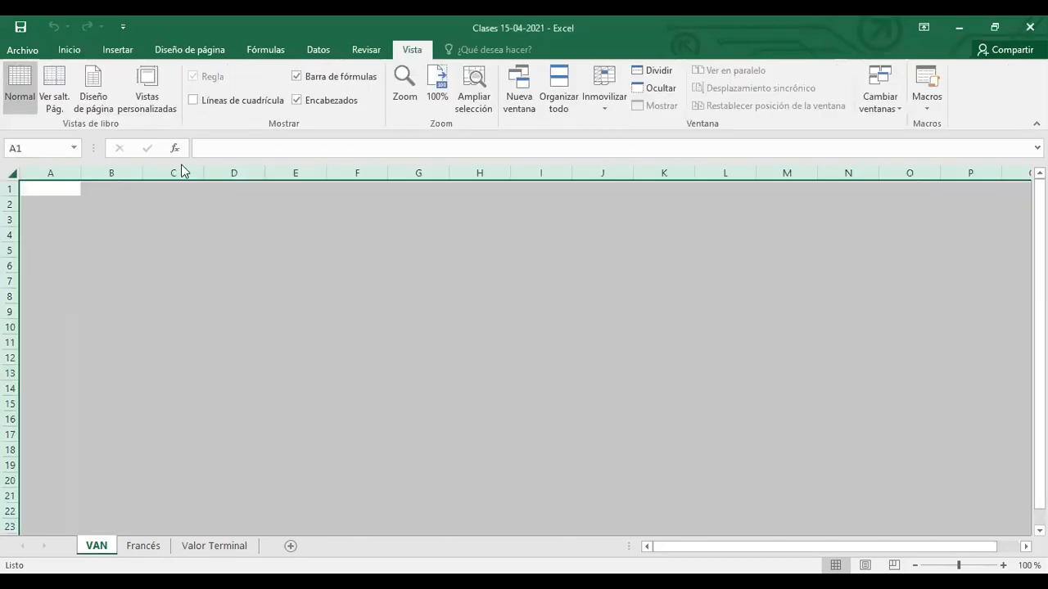
pyautogui.click(69, 50)
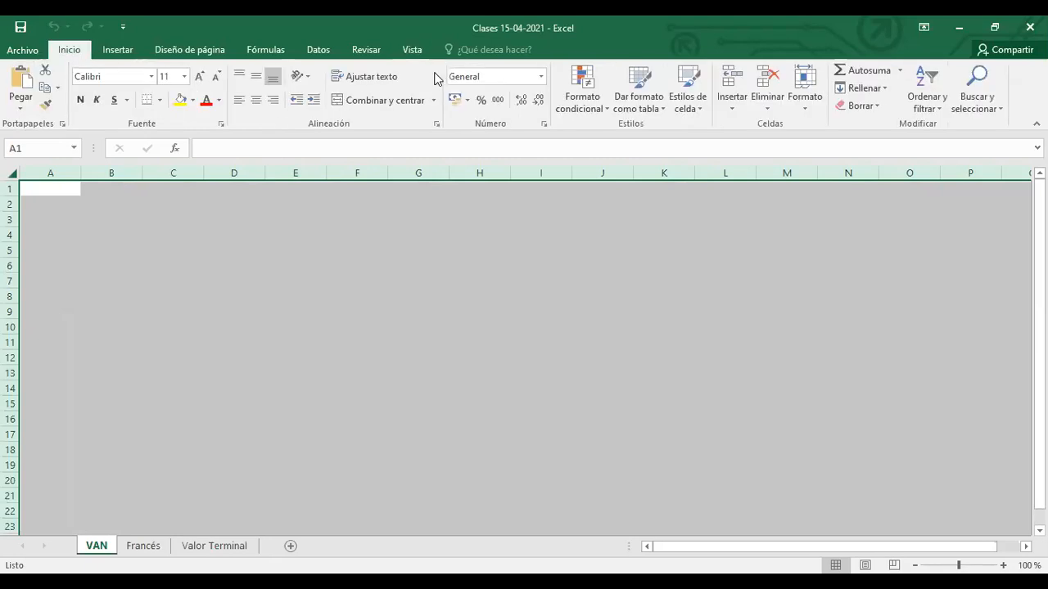
pyautogui.click(541, 78)
pyautogui.click(541, 78)
pyautogui.click(499, 100)
pyautogui.click(578, 343)
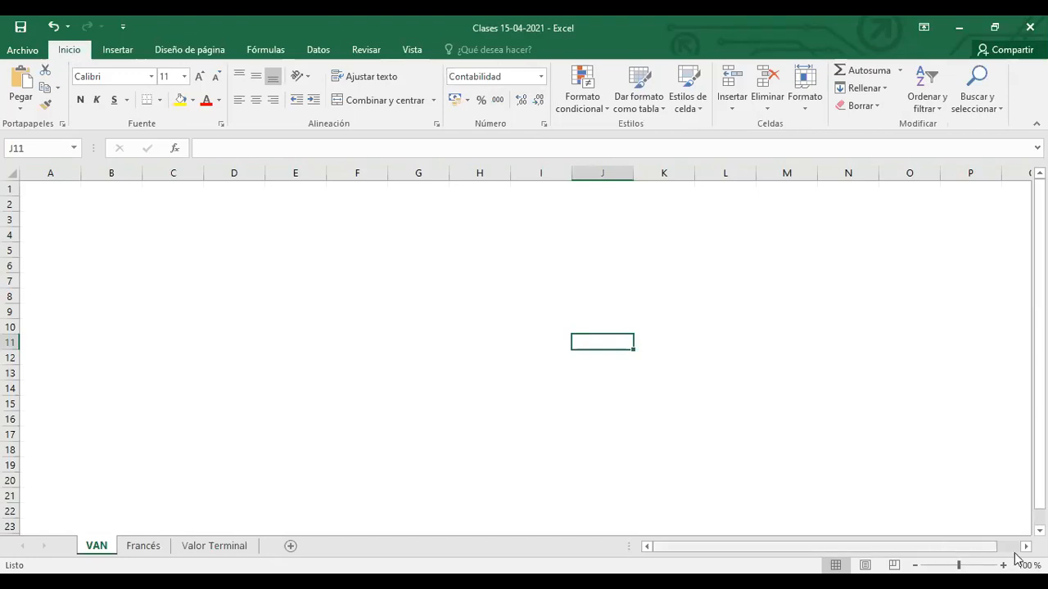
# Step: Narrow column A so it serves as a slim margin beside the working area
pyautogui.click(1003, 565)
pyautogui.click(1003, 565)
pyautogui.click(266, 360)
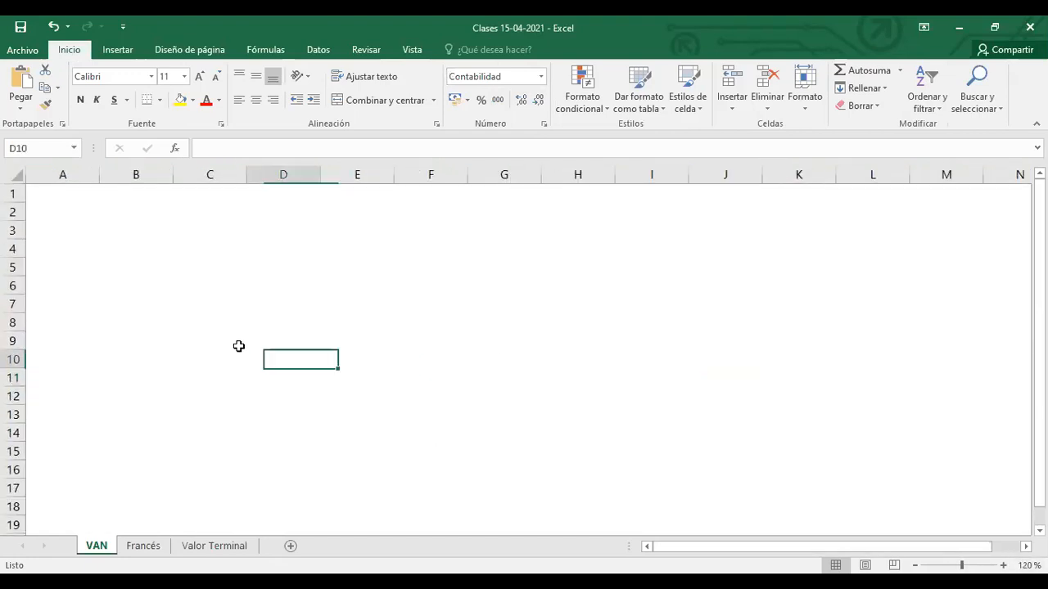
pyautogui.moveTo(100, 175); pyautogui.dragTo(49, 182)
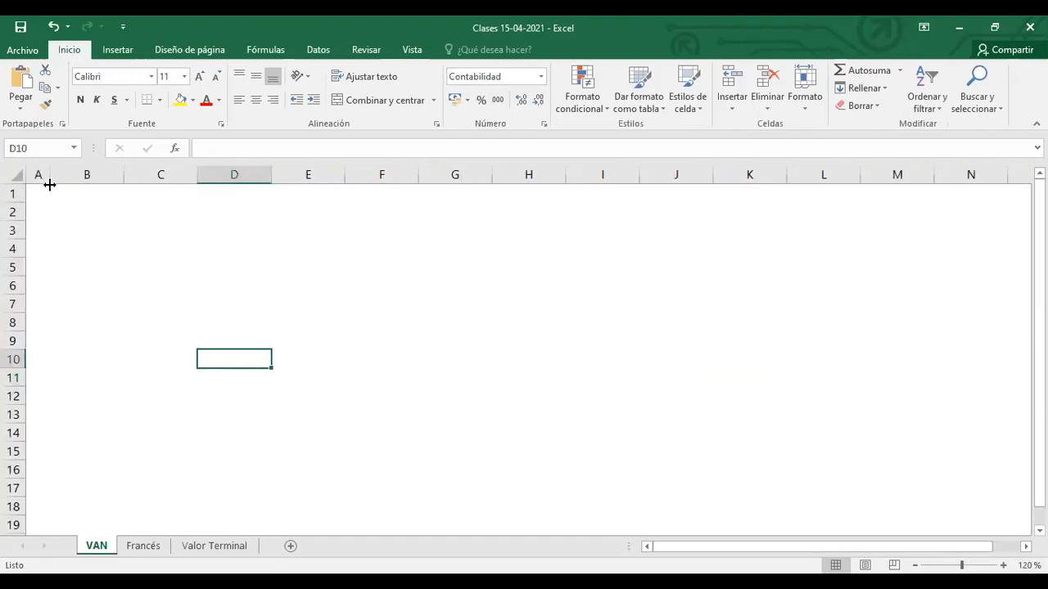
pyautogui.click(85, 207)
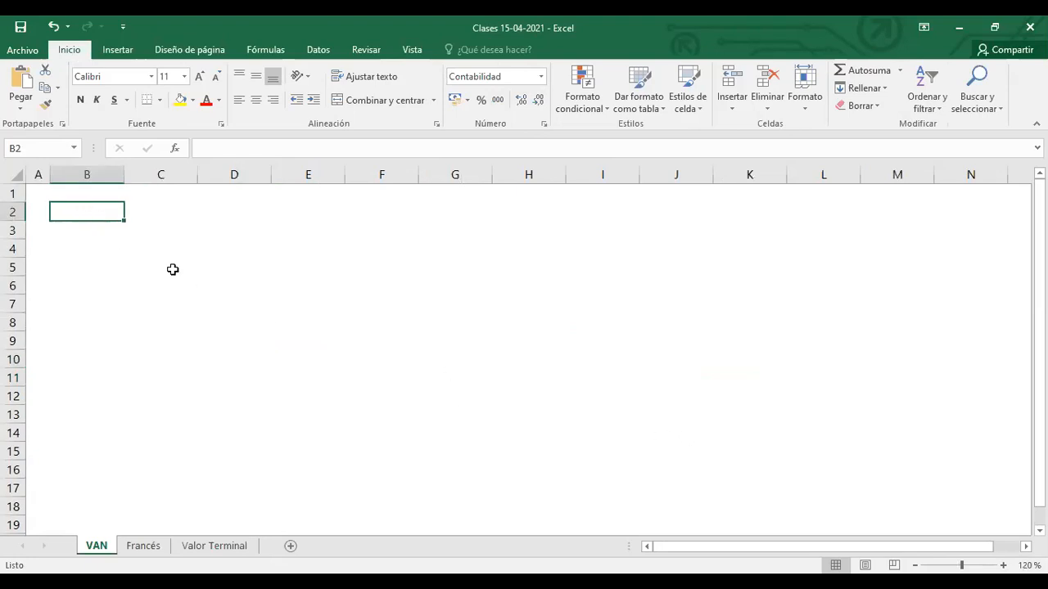
# Step: Enter the heading "Año 0" in C2 and fill the series across to "Año 5" in H2
pyautogui.click(141, 212)
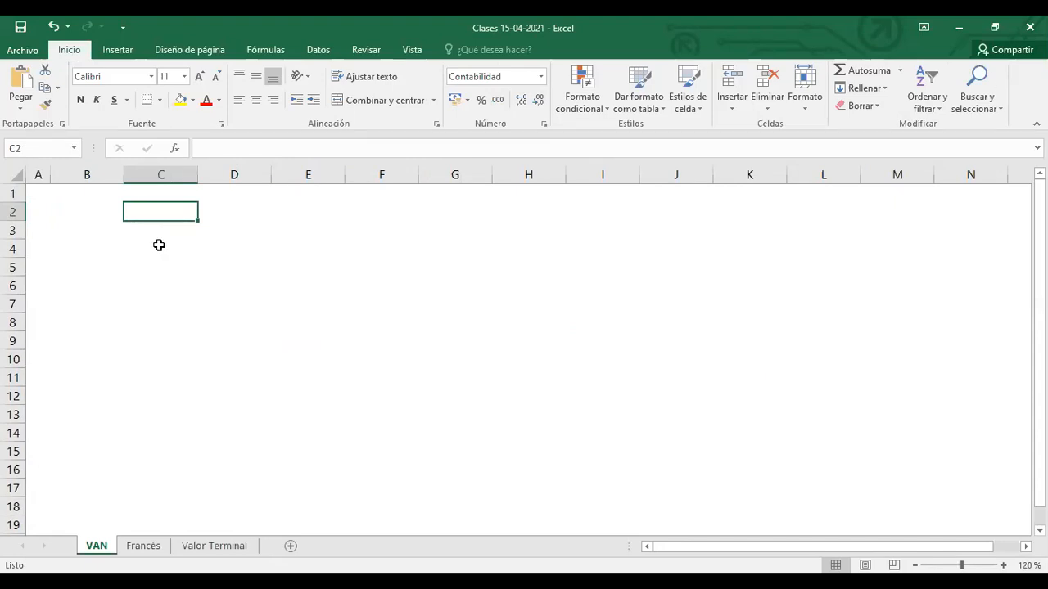
pyautogui.write('A')
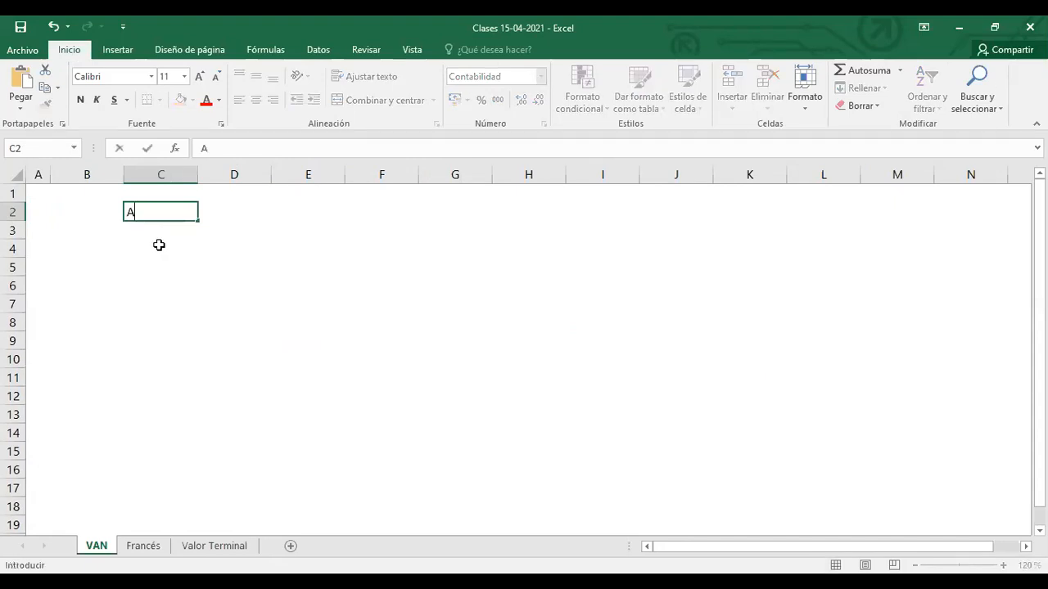
pyautogui.write('ño 0')
pyautogui.press('Tab')
pyautogui.click(159, 212)
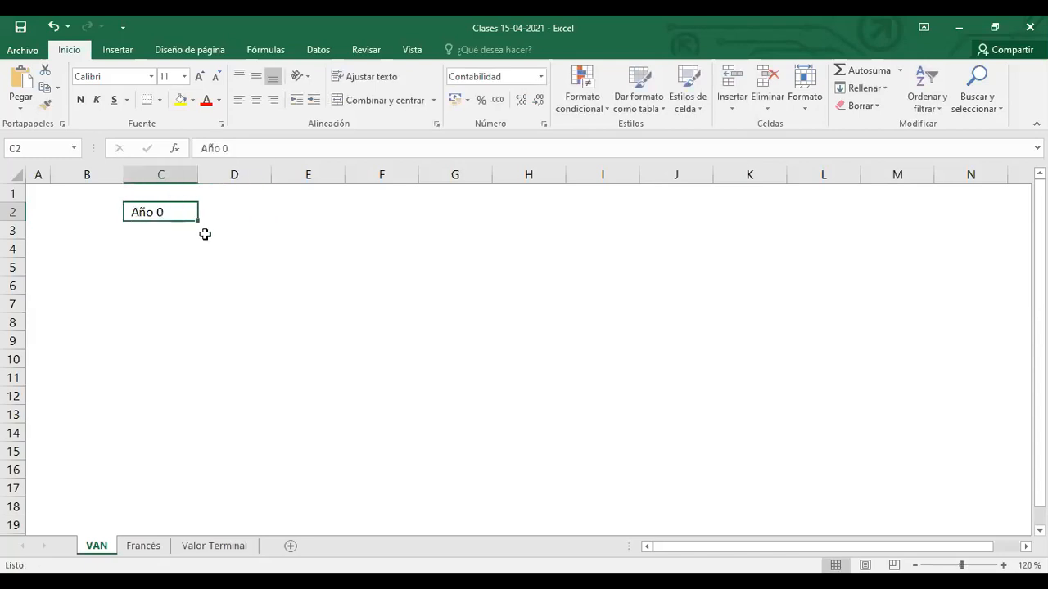
pyautogui.moveTo(198, 222); pyautogui.dragTo(548, 232)
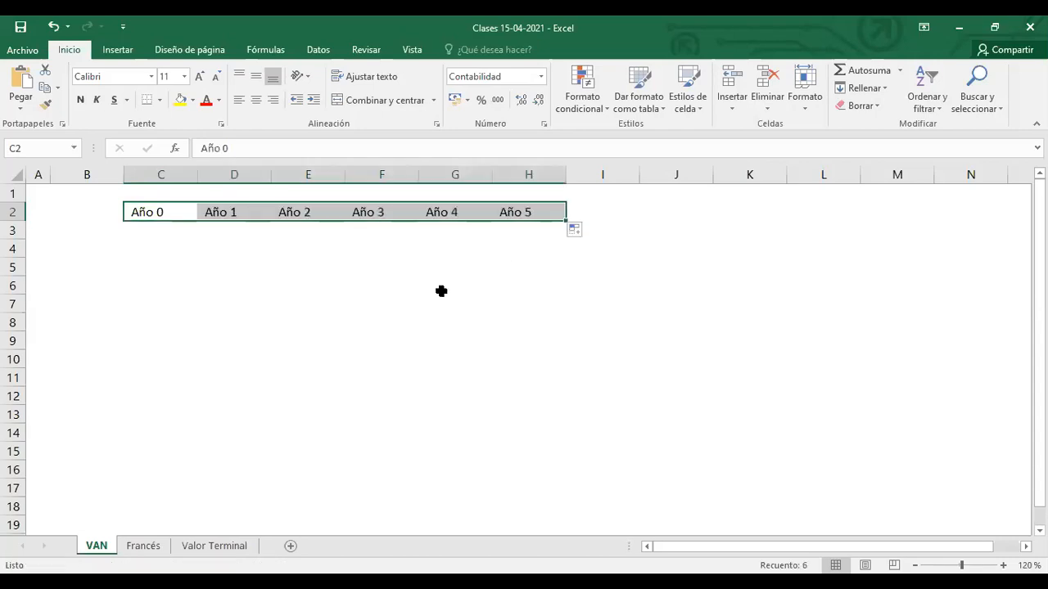
# Step: Centre and bold the year headings in C2:H2 and give them a top and thick bottom border
pyautogui.click(256, 100)
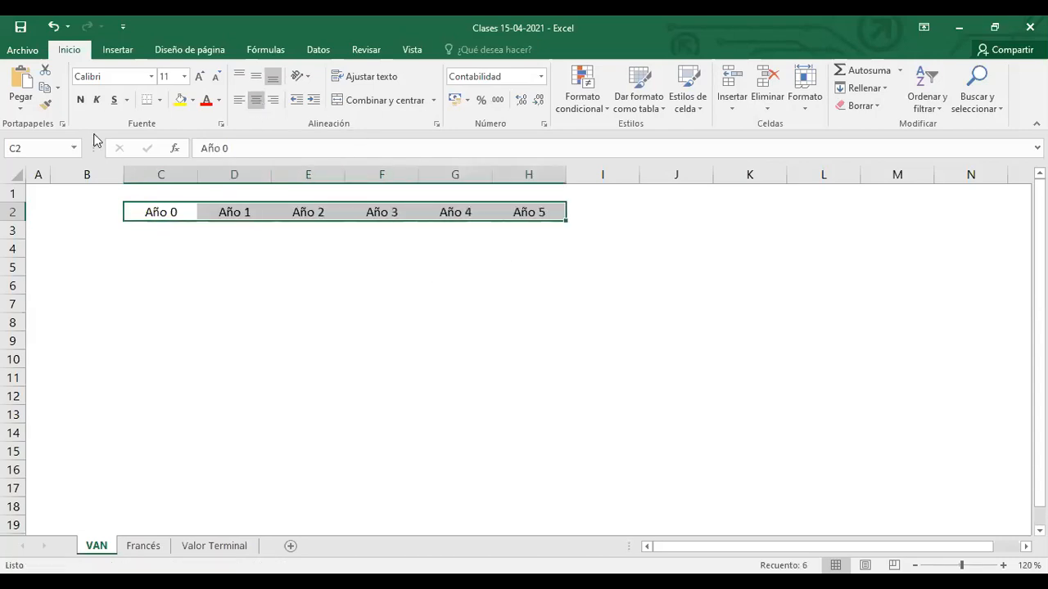
pyautogui.click(81, 100)
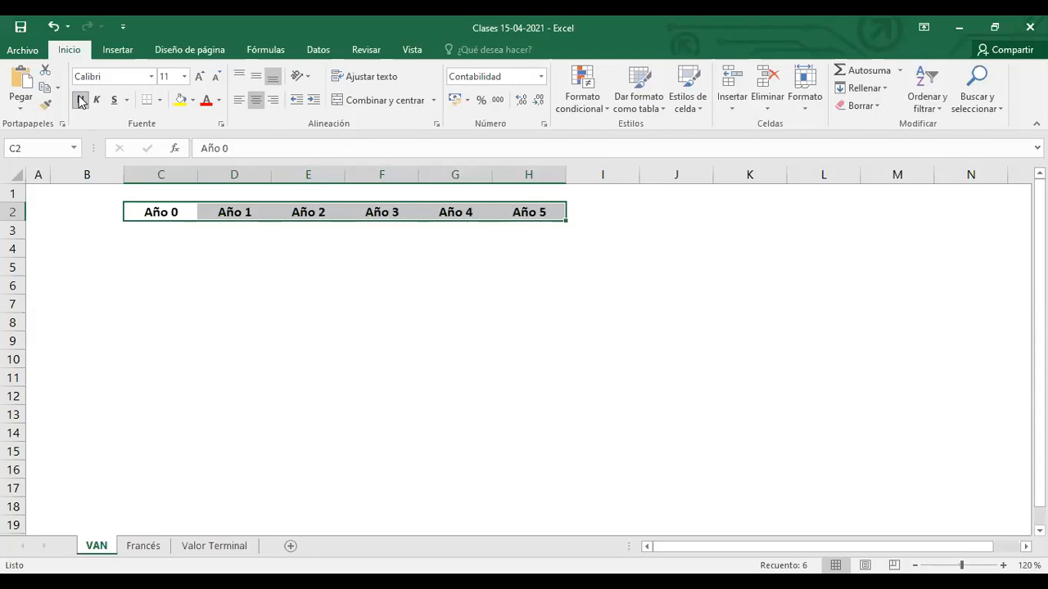
pyautogui.click(160, 100)
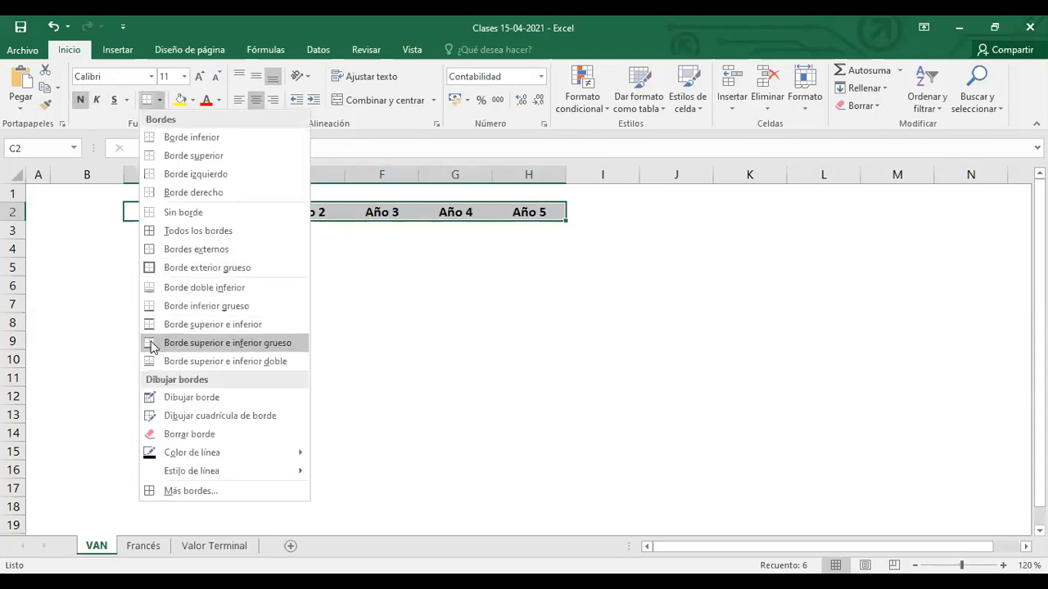
pyautogui.click(150, 344)
pyautogui.click(280, 299)
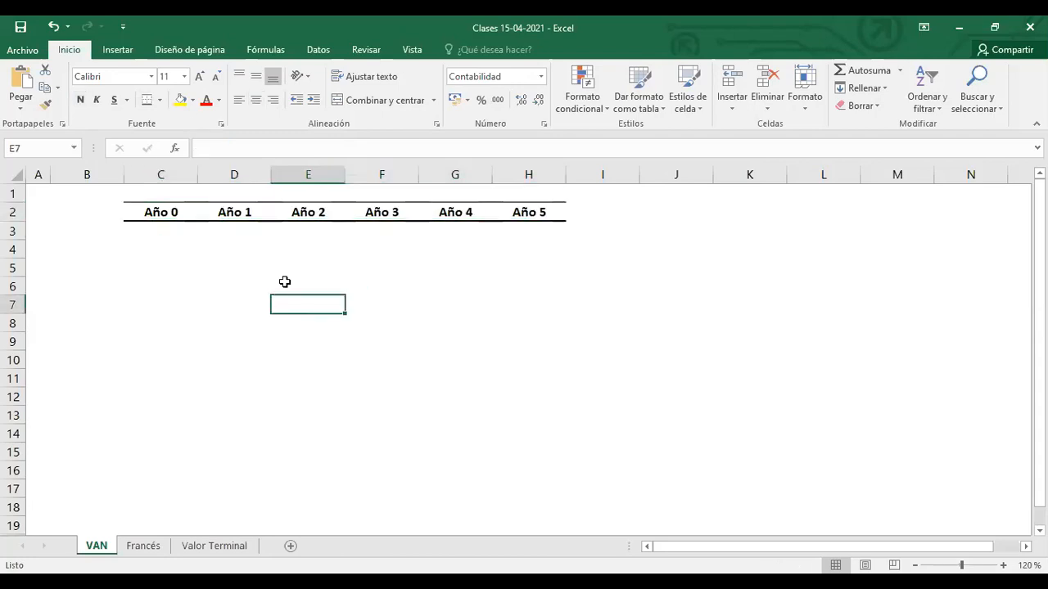
# Step: Enter the initial outlay of -50000 under Año 0 in C3
pyautogui.click(178, 236)
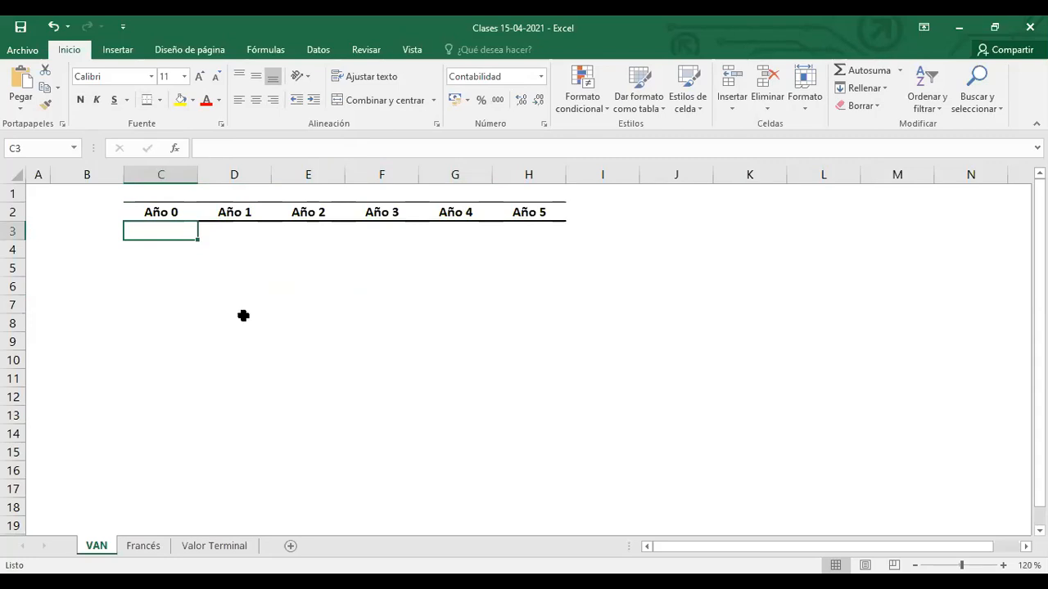
pyautogui.write('-50000')
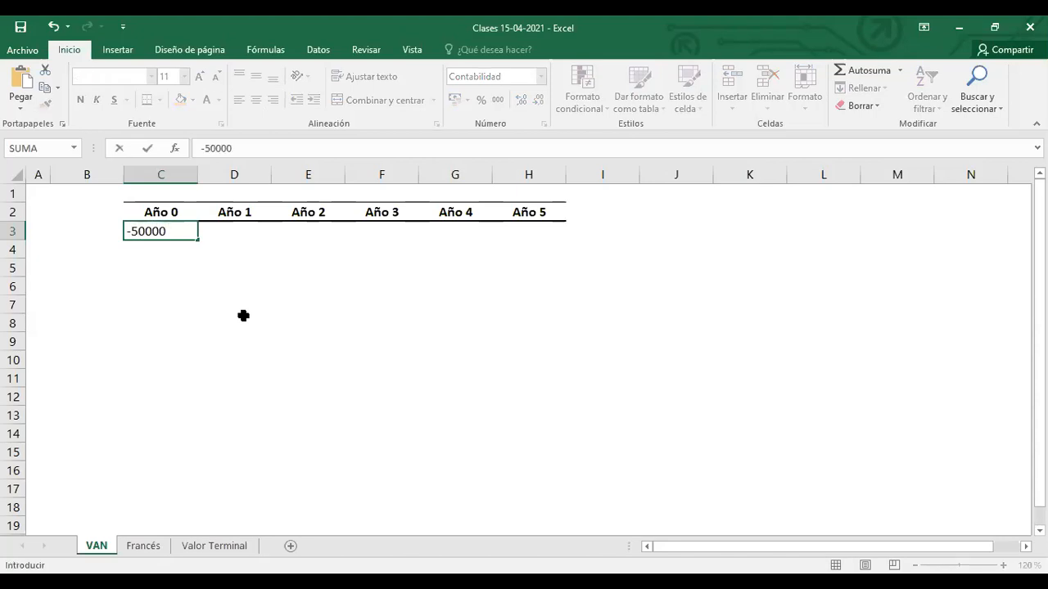
pyautogui.press('Tab')
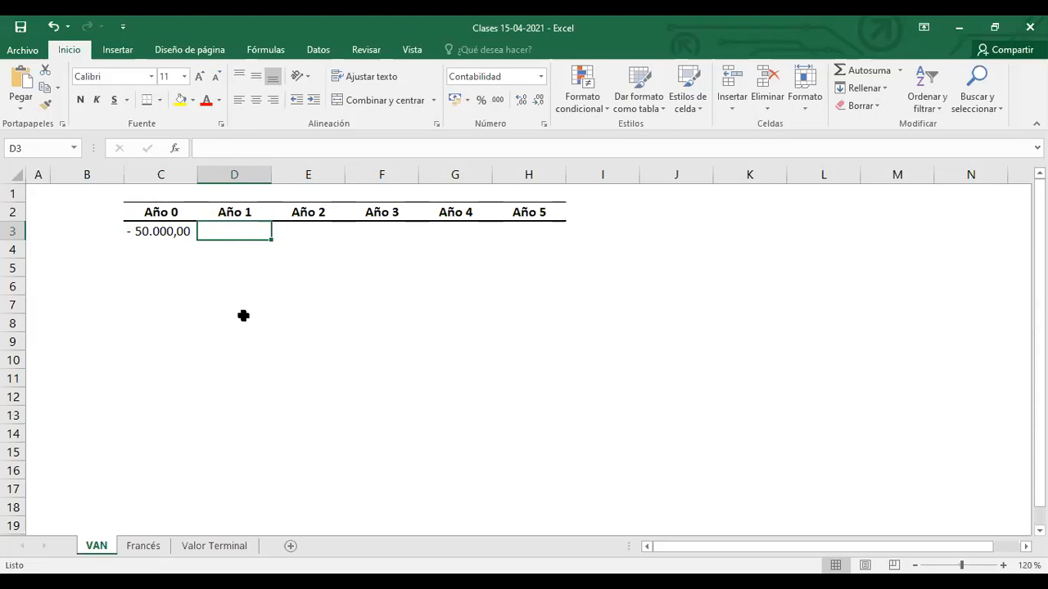
pyautogui.press('Left')
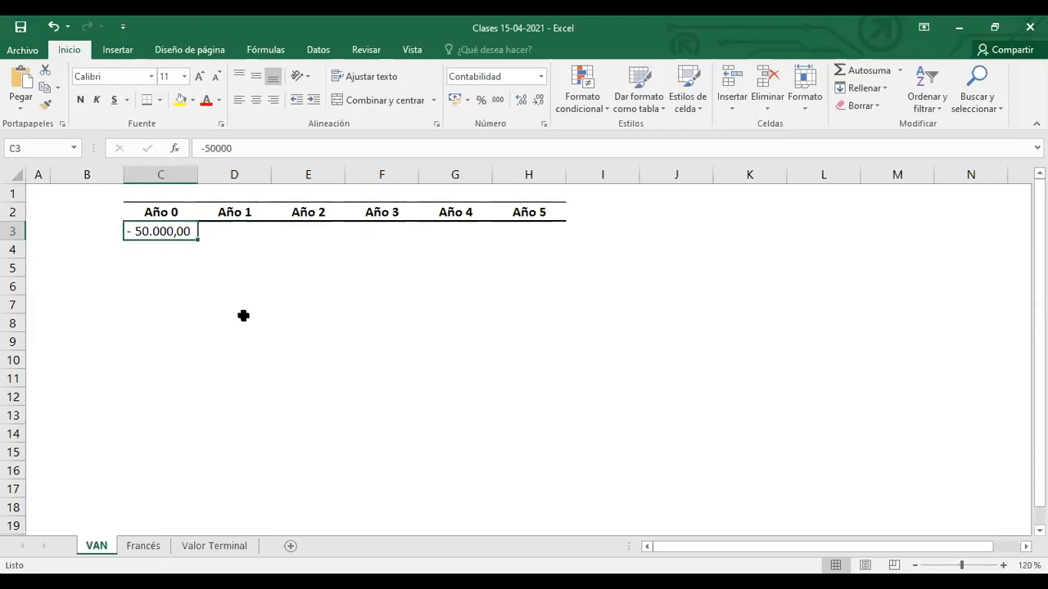
pyautogui.press('Right')
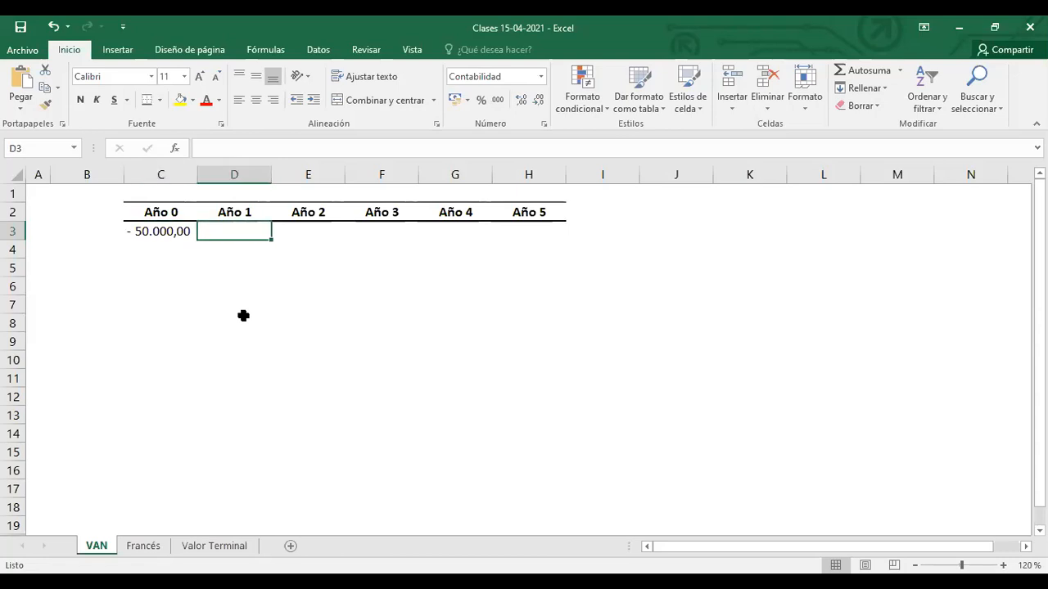
# Step: Enter the cash flows 10000, 20000, -5000, 15000 and 30000 for Año 1 to Año 5 in D3:H3
pyautogui.write('2')
pyautogui.press('BackSpace')
pyautogui.write('10.000')
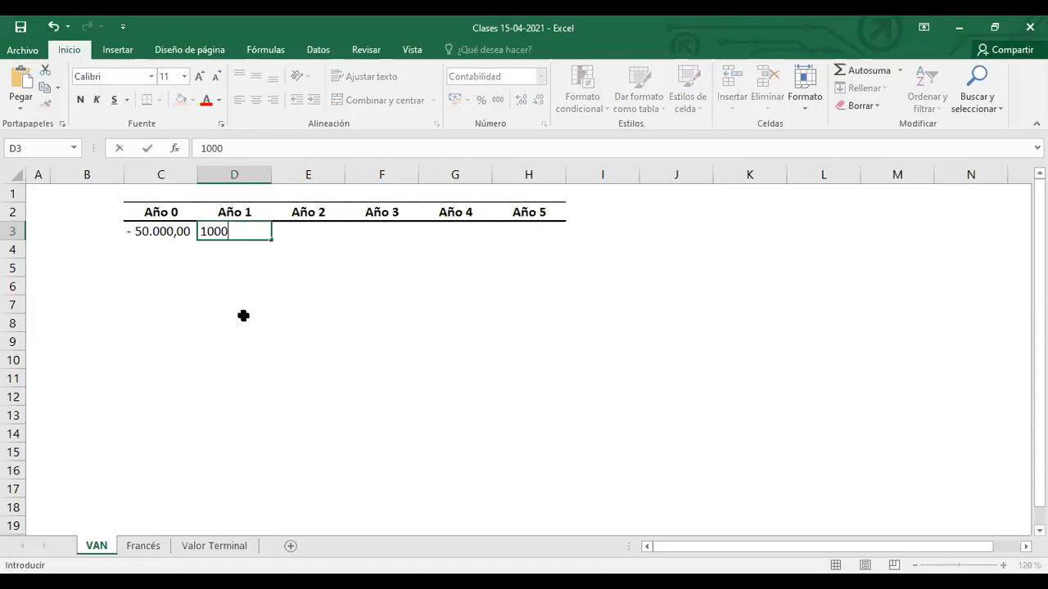
pyautogui.press('Right')
pyautogui.write('20000')
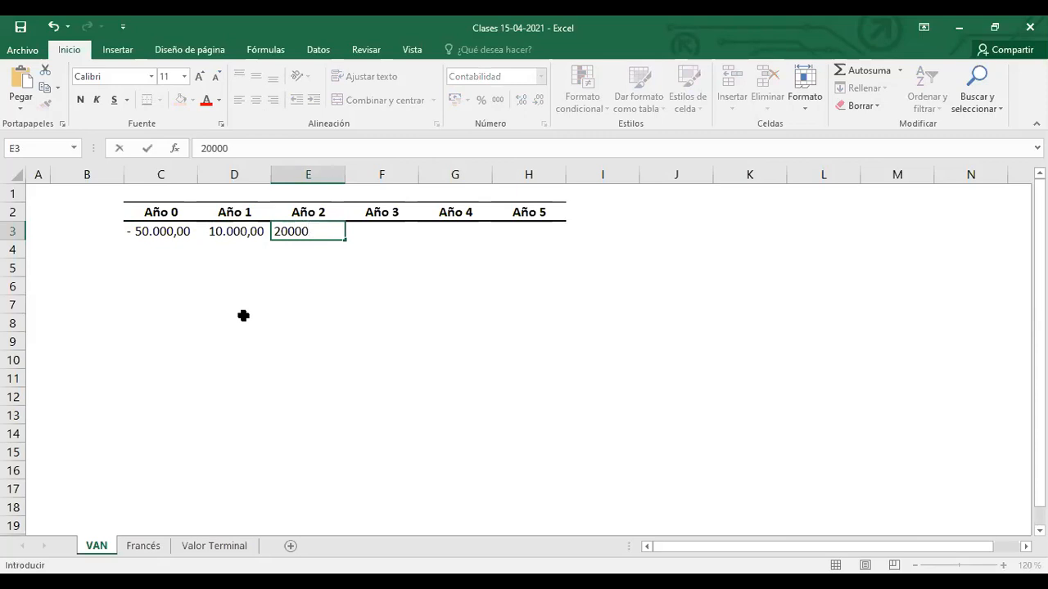
pyautogui.press('Right')
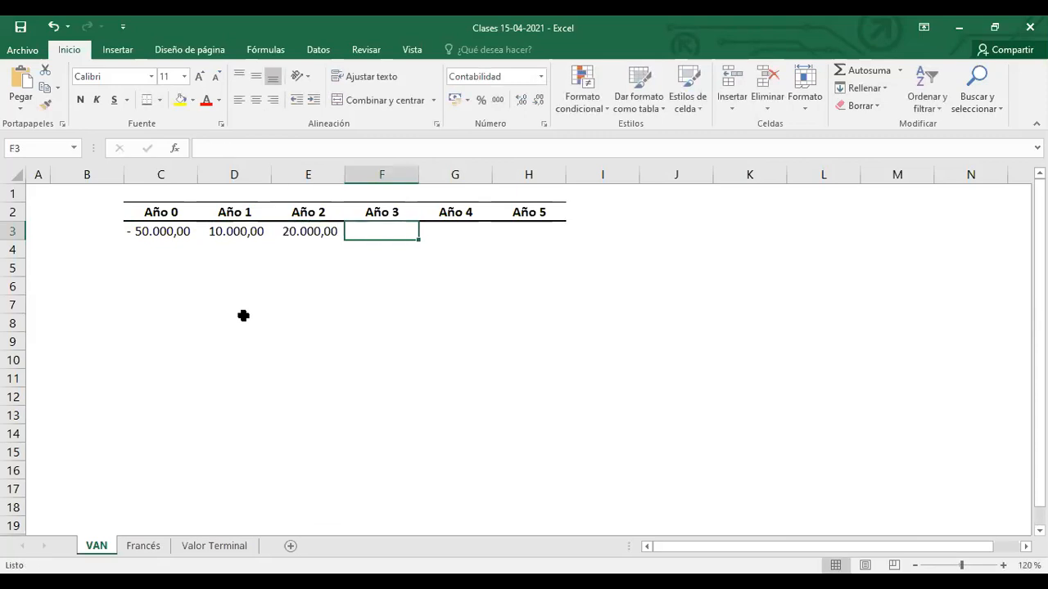
pyautogui.write('-5000')
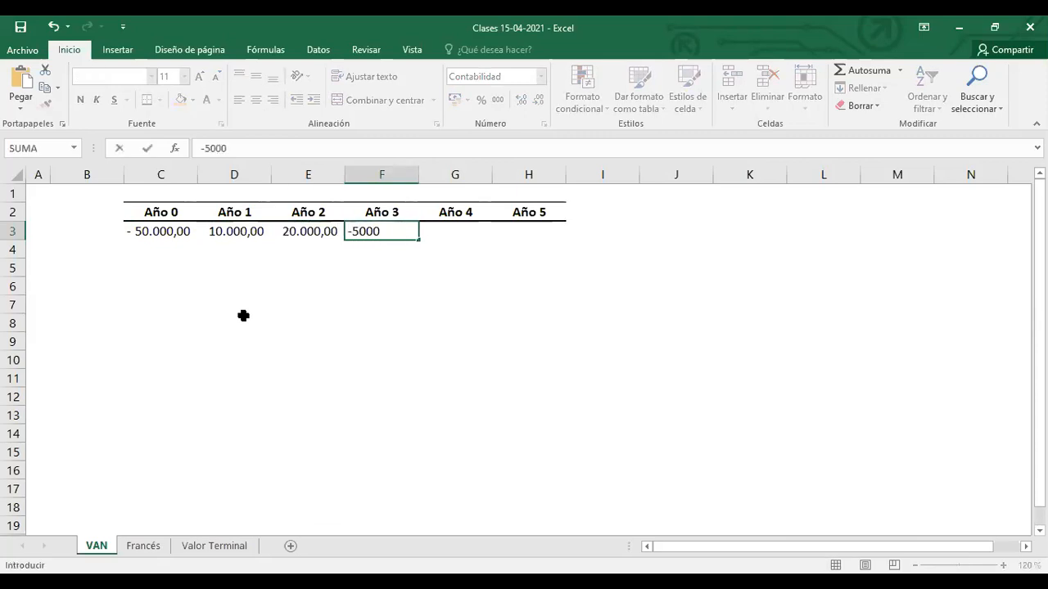
pyautogui.press('Right')
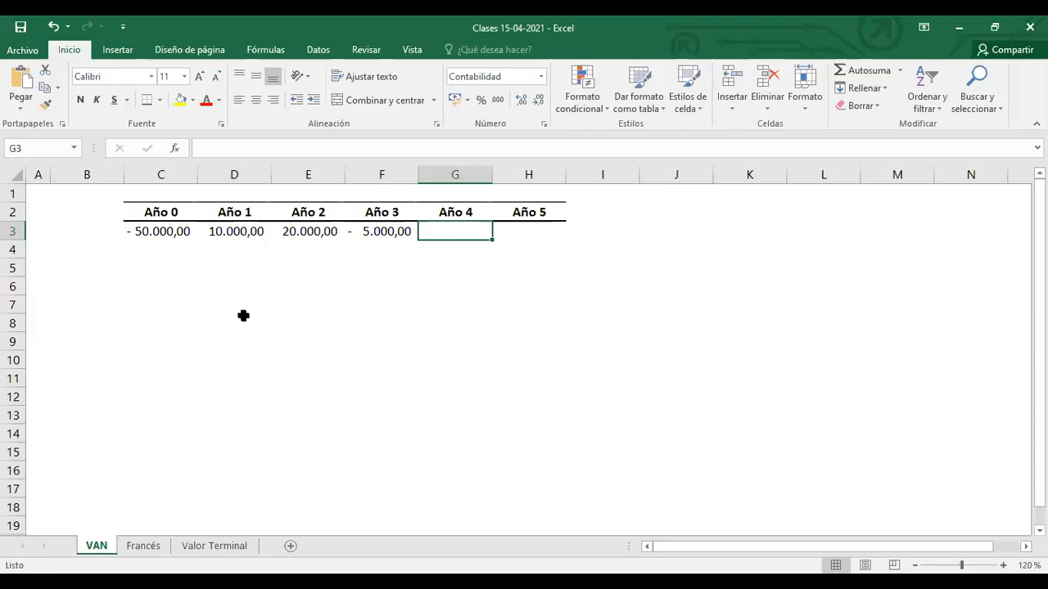
pyautogui.write('15000')
pyautogui.press('Right')
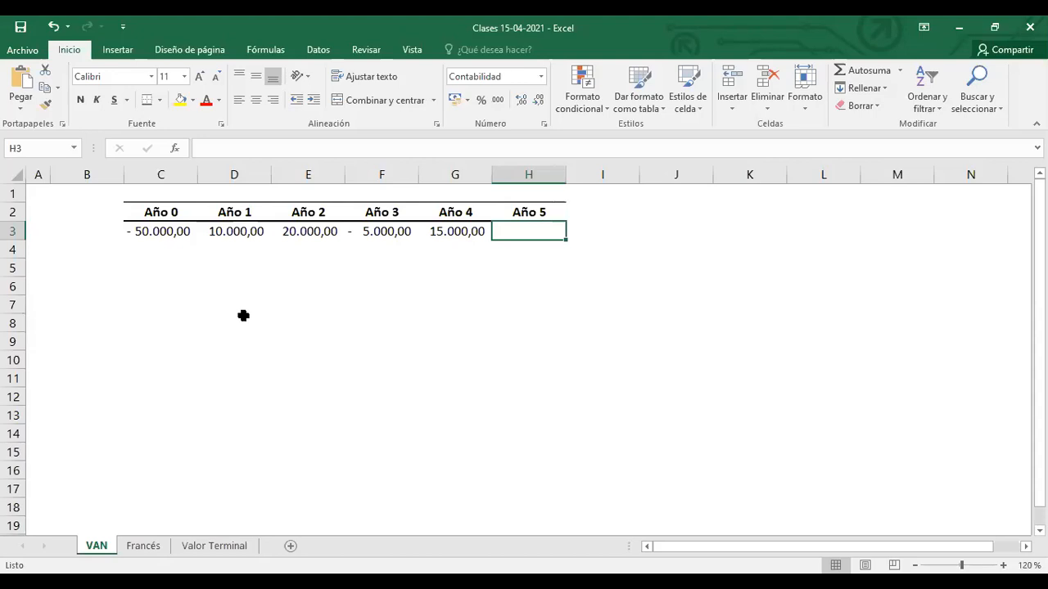
pyautogui.write('30.000')
pyautogui.press('Return')
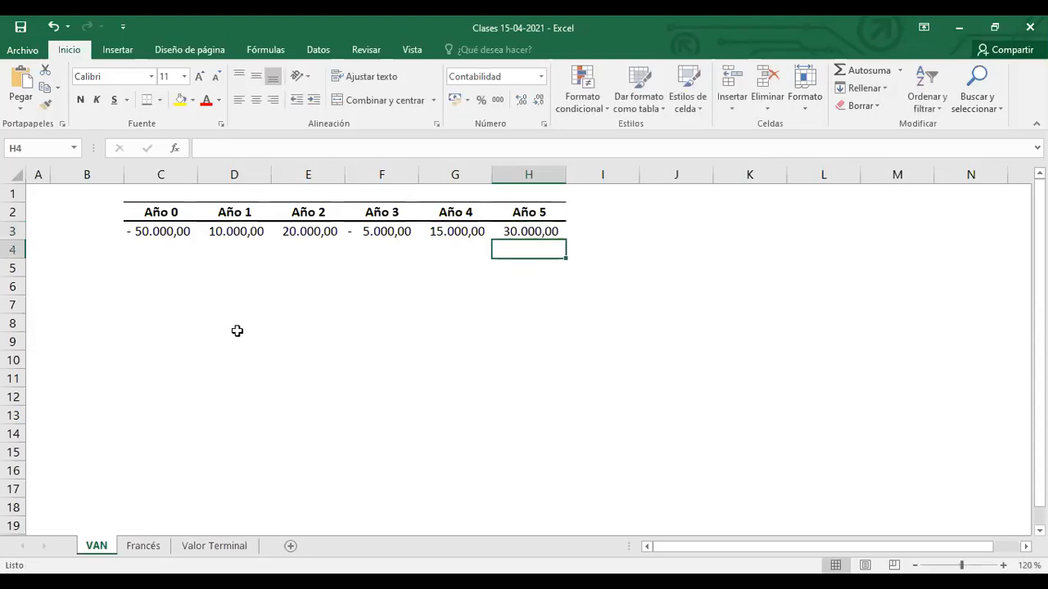
# Step: Review the cash flows in C3:H3, marking the Año 1 to Año 5 amounts separately from the initial outlay
pyautogui.moveTo(163, 231); pyautogui.dragTo(532, 235)
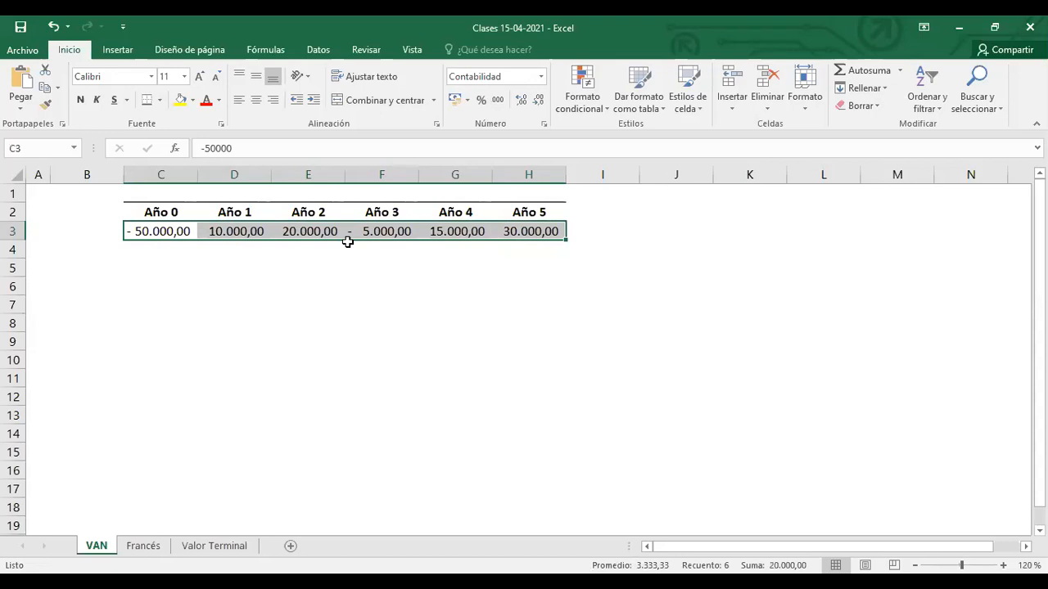
pyautogui.click(145, 326)
pyautogui.click(141, 229)
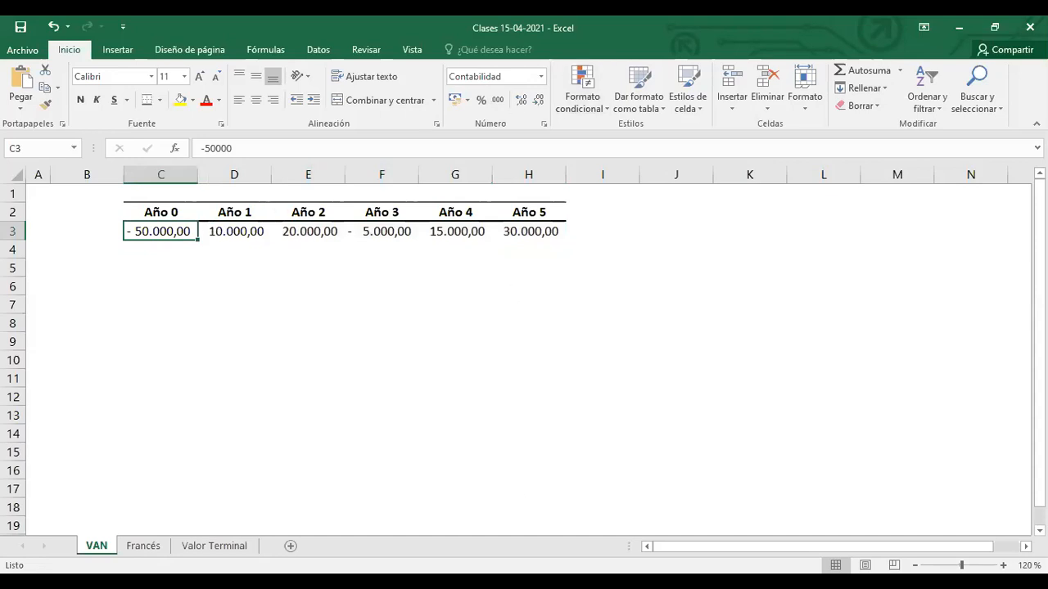
pyautogui.click(451, 68)
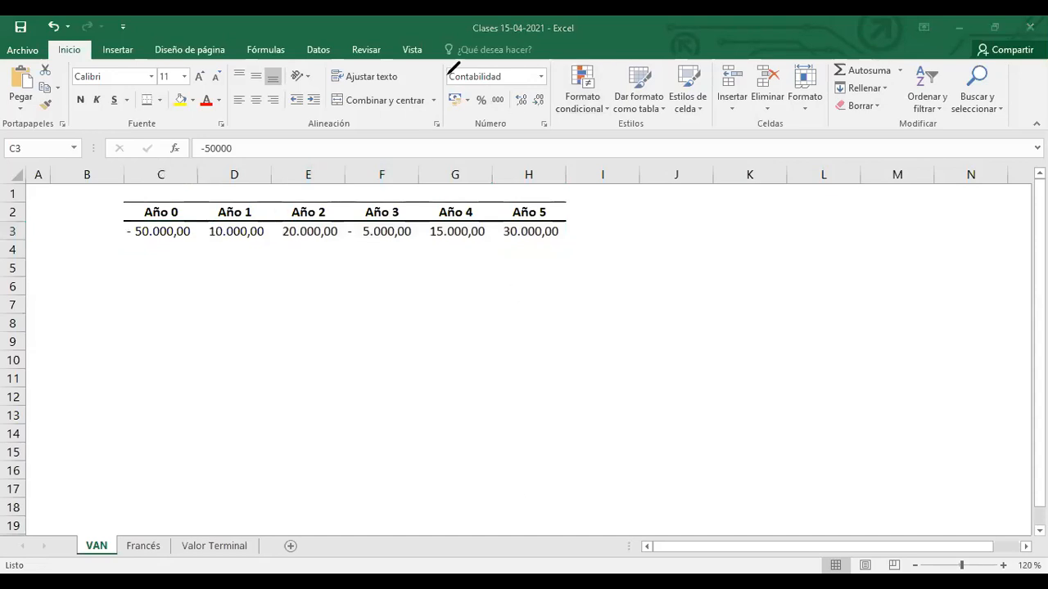
pyautogui.moveTo(205, 219)
pyautogui.mouseDown()
pyautogui.moveTo(278, 237)
pyautogui.moveTo(564, 243)
pyautogui.mouseUp()
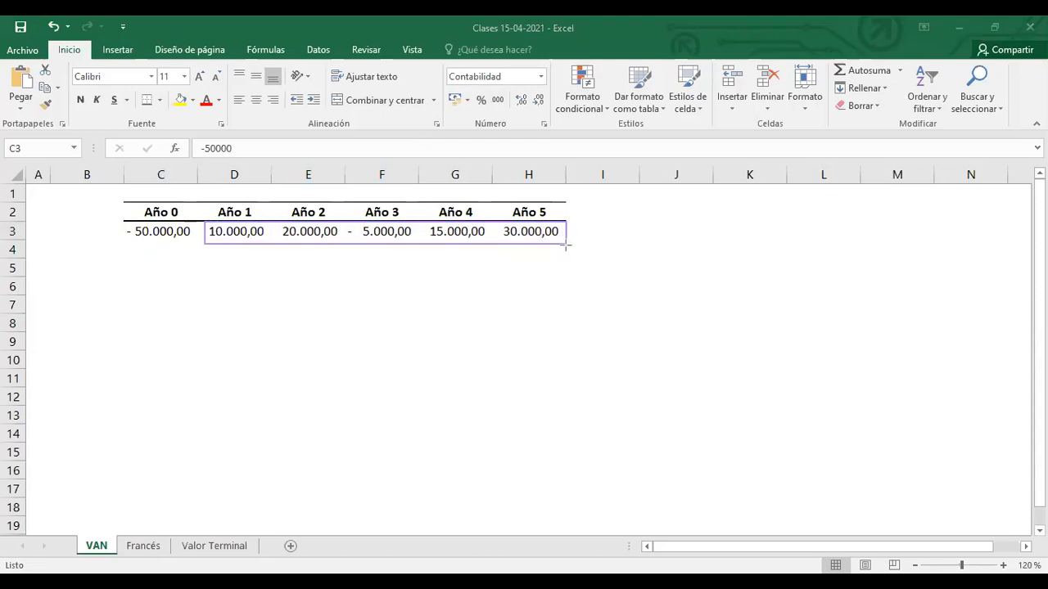
pyautogui.moveTo(500, 218)
pyautogui.mouseDown()
pyautogui.moveTo(500, 259)
pyautogui.moveTo(565, 257)
pyautogui.moveTo(567, 268)
pyautogui.mouseUp()
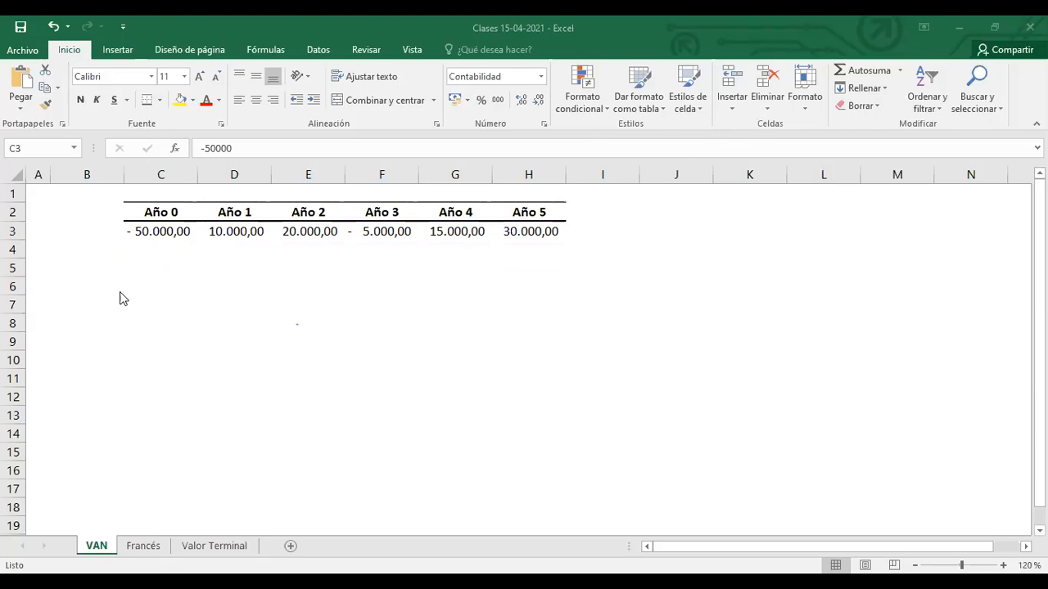
# Step: Enter the heading "Tasa de descuento" in B2, beside the year headings
pyautogui.click(101, 254)
pyautogui.click(95, 266)
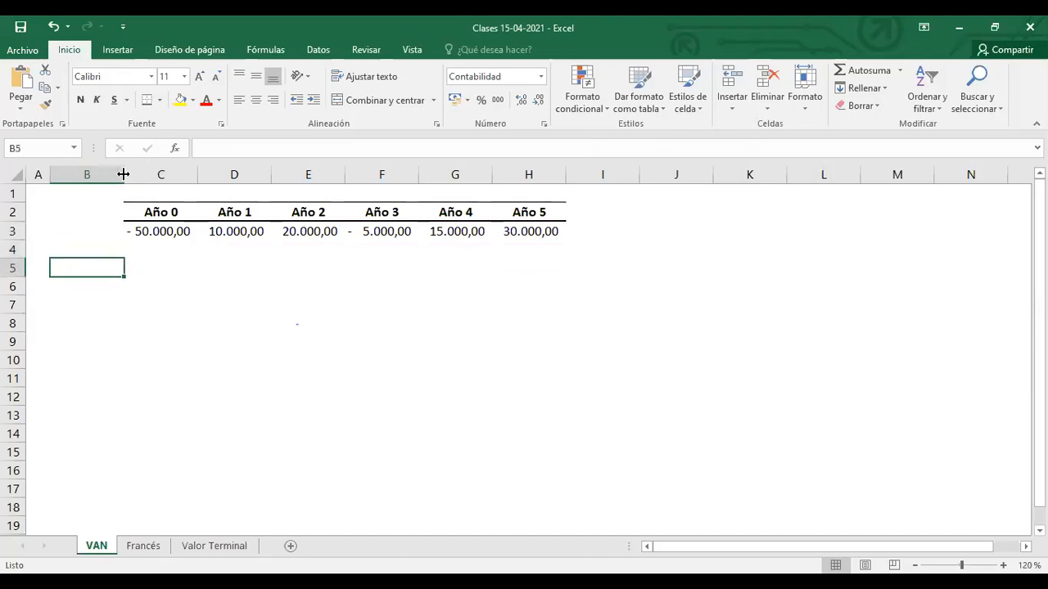
pyautogui.click(90, 216)
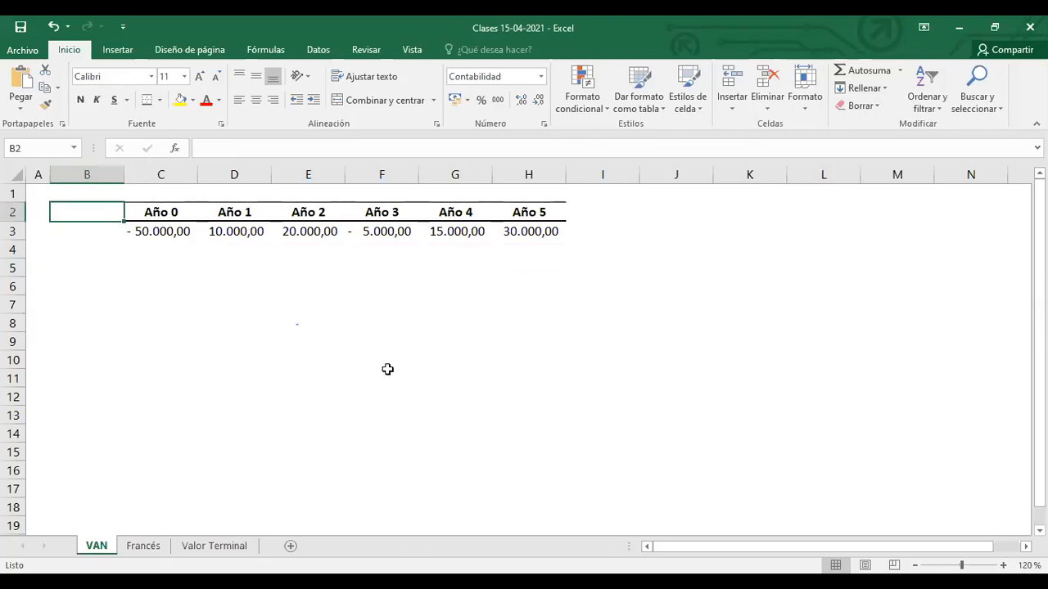
pyautogui.write('Tasa de')
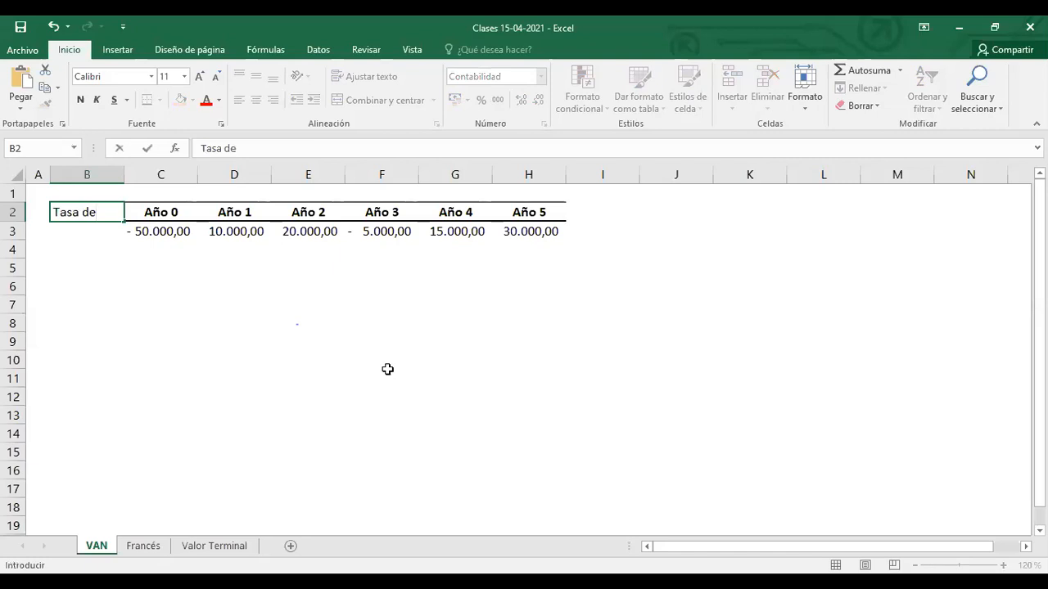
pyautogui.write(' descuento')
pyautogui.press('Return')
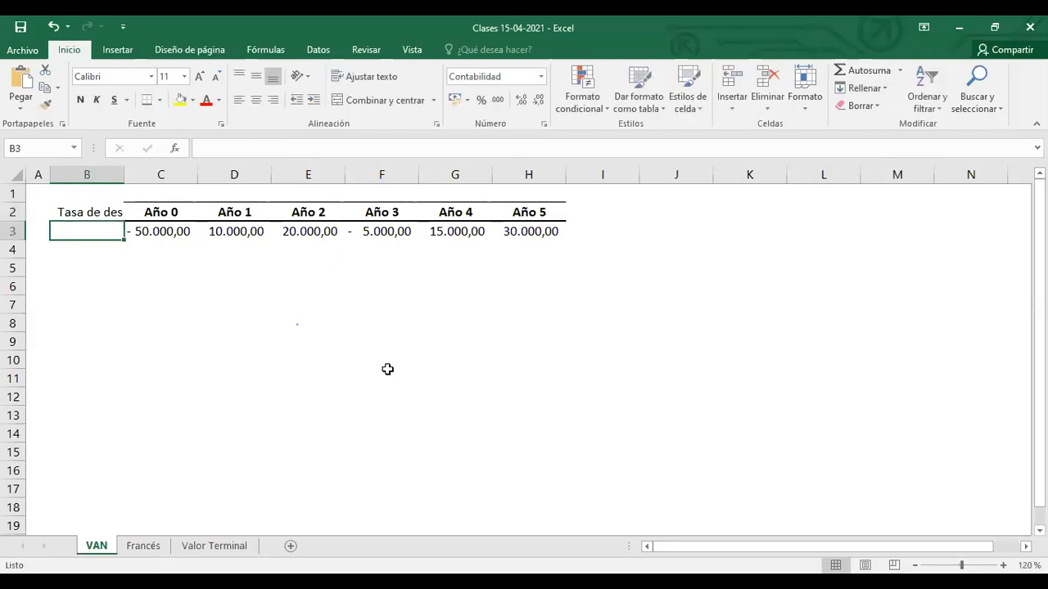
# Step: Wrap and centre the text in B2, and middle-align the year headings in C2:H2 vertically
pyautogui.click(99, 206)
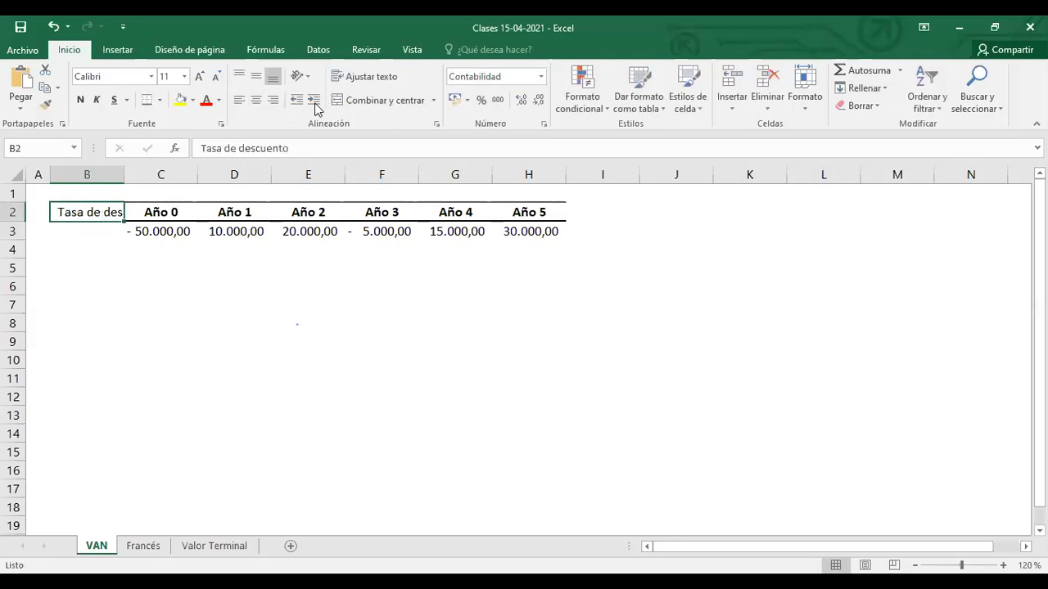
pyautogui.click(345, 78)
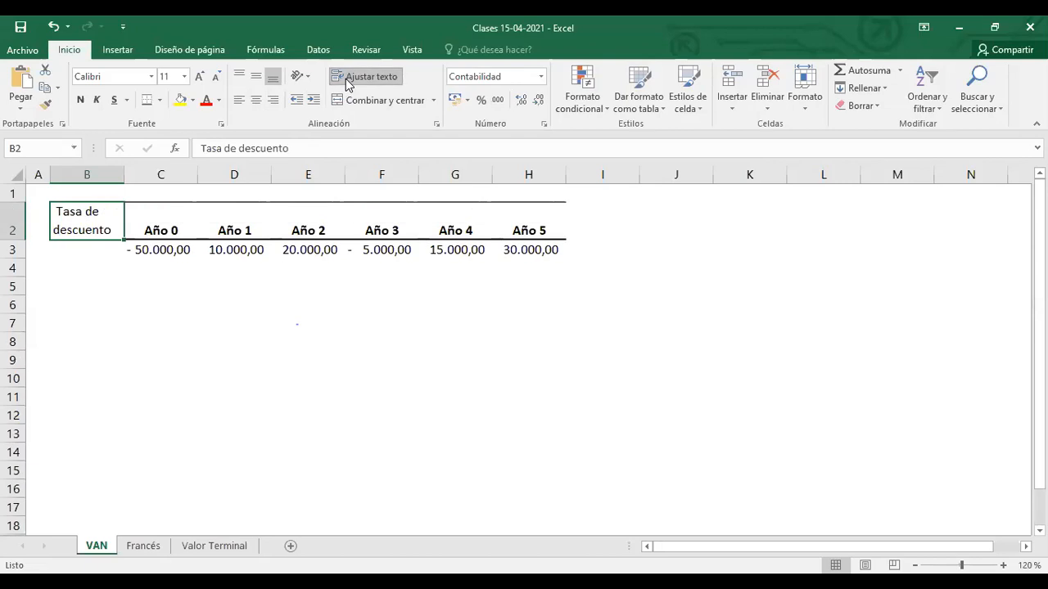
pyautogui.click(256, 100)
pyautogui.moveTo(159, 206); pyautogui.dragTo(524, 226)
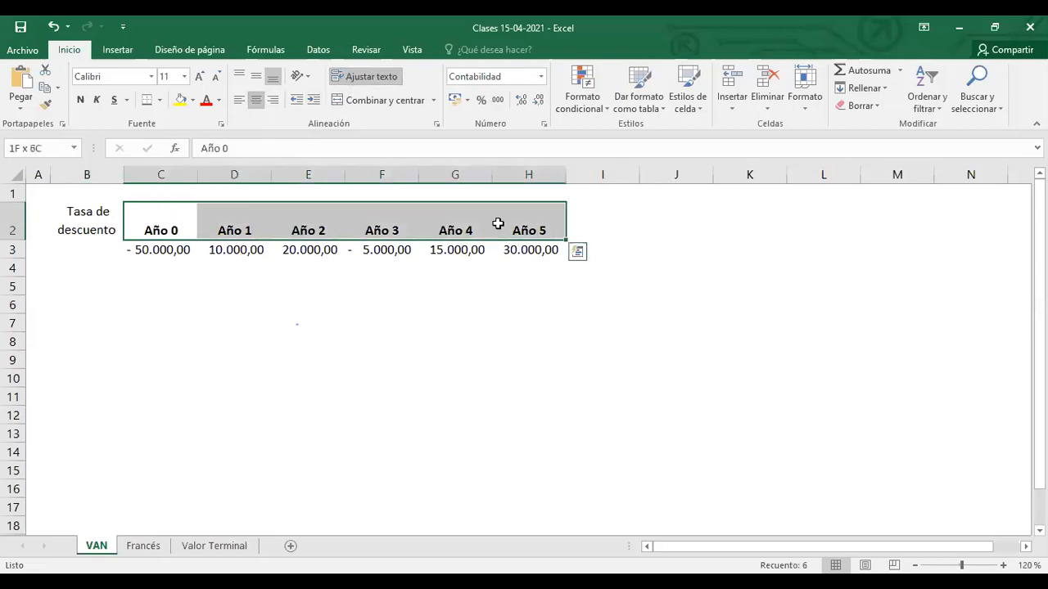
pyautogui.click(256, 76)
pyautogui.click(363, 358)
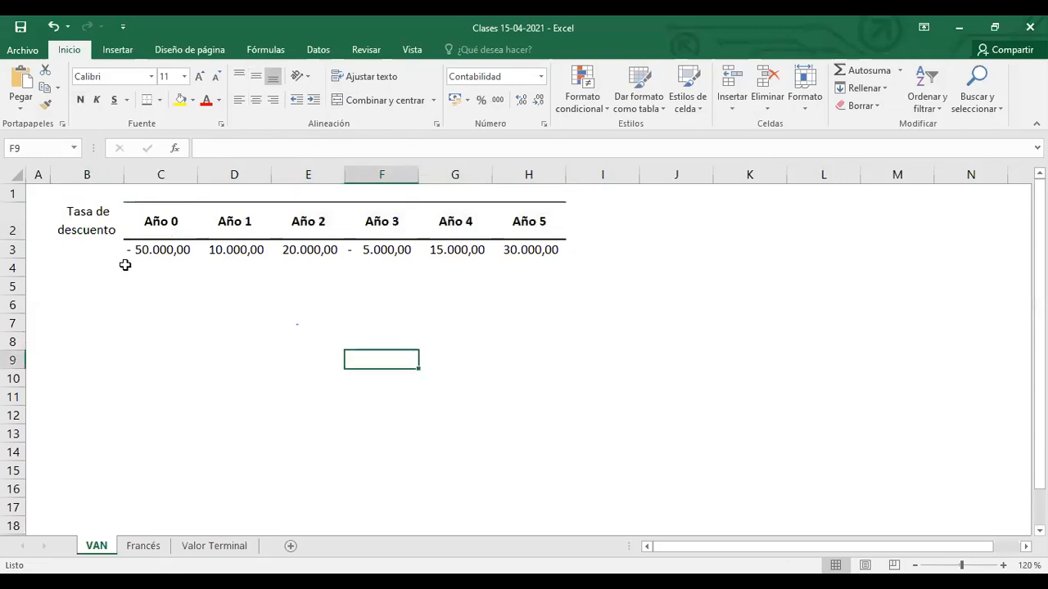
# Step: Give B2:B3 a top and thick bottom border and bold the Tasa de descuento heading
pyautogui.click(92, 248)
pyautogui.click(95, 233)
pyautogui.moveTo(96, 232); pyautogui.dragTo(94, 242)
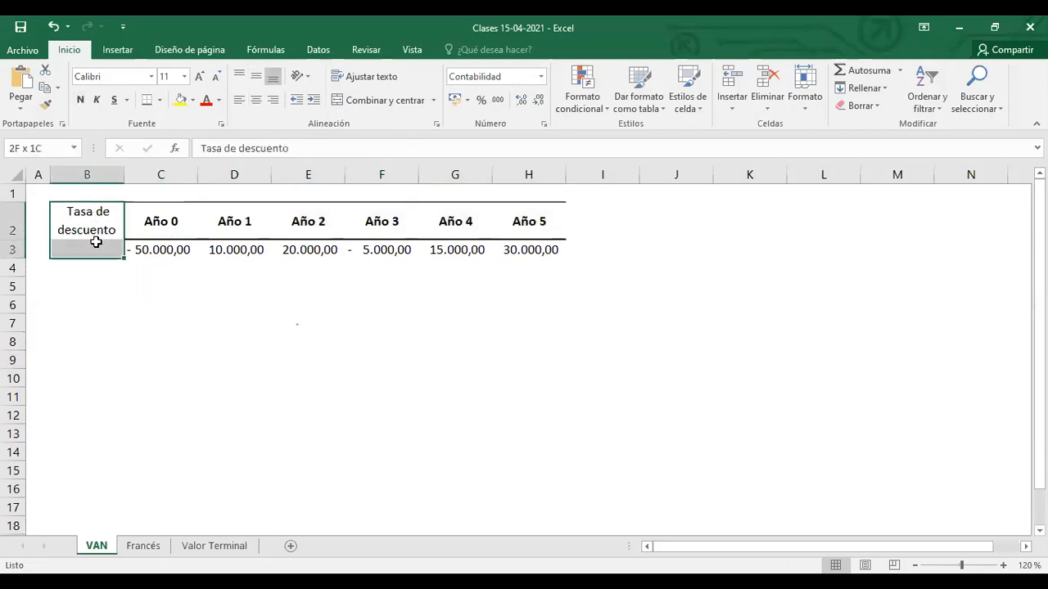
pyautogui.click(147, 100)
pyautogui.click(110, 331)
pyautogui.click(102, 229)
pyautogui.hotkey('ctrl', 'n')
pyautogui.click(95, 335)
pyautogui.click(103, 224)
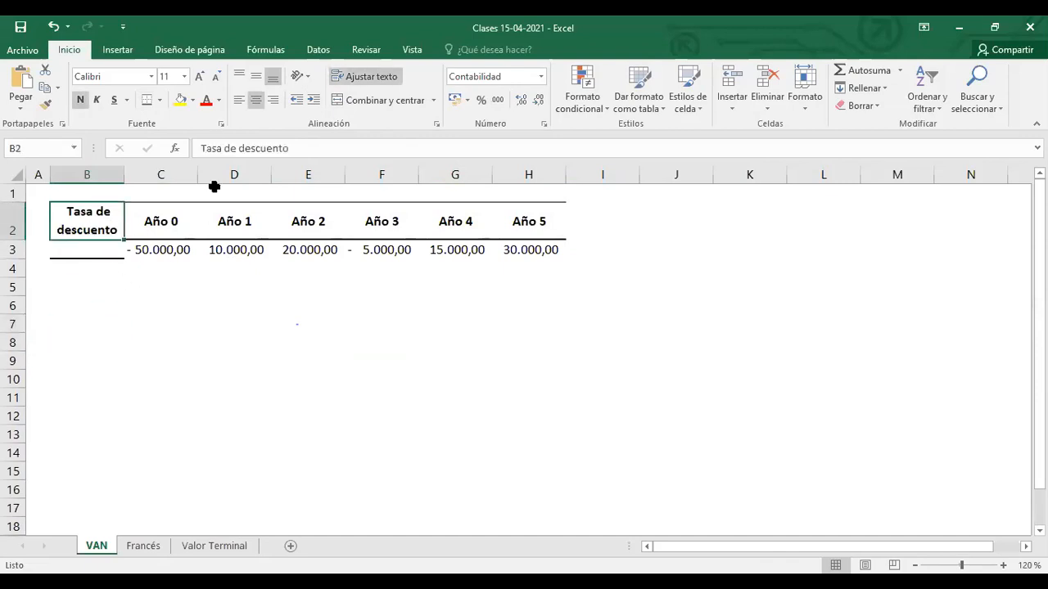
pyautogui.click(154, 367)
# Step: Apply a top and thick bottom border to the cash flow row B3:H3
pyautogui.moveTo(95, 247); pyautogui.dragTo(535, 250)
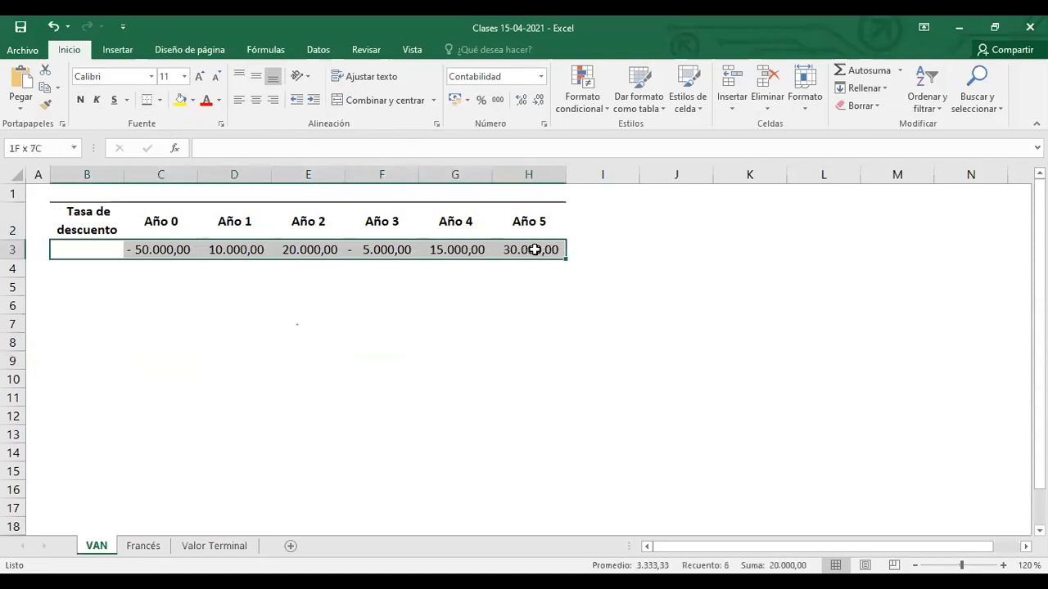
pyautogui.click(147, 100)
pyautogui.click(251, 346)
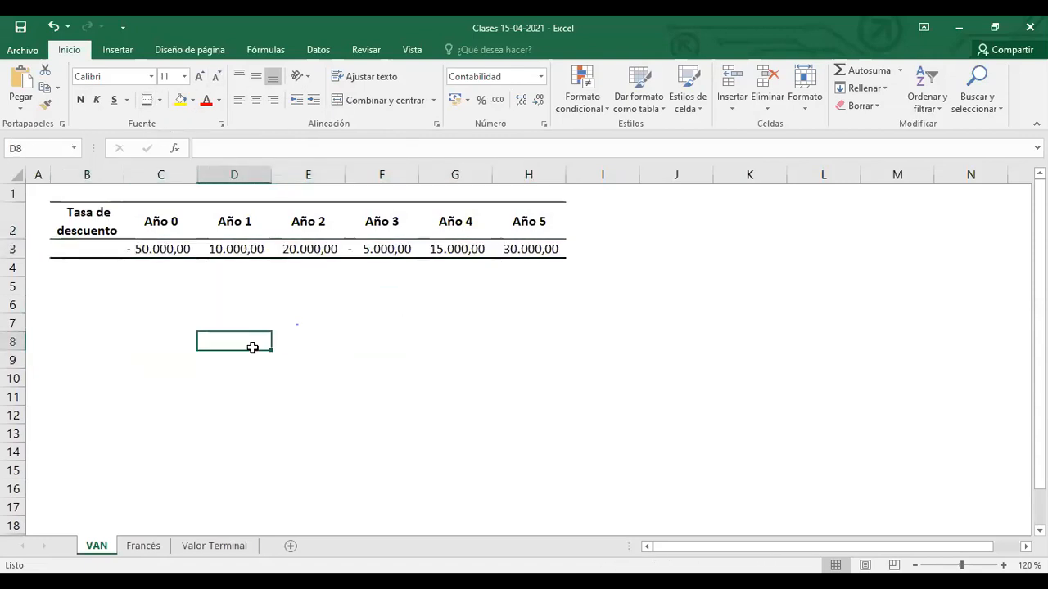
# Step: Enter a discount rate of 10% centred in B3, and widen column A slightly
pyautogui.click(88, 250)
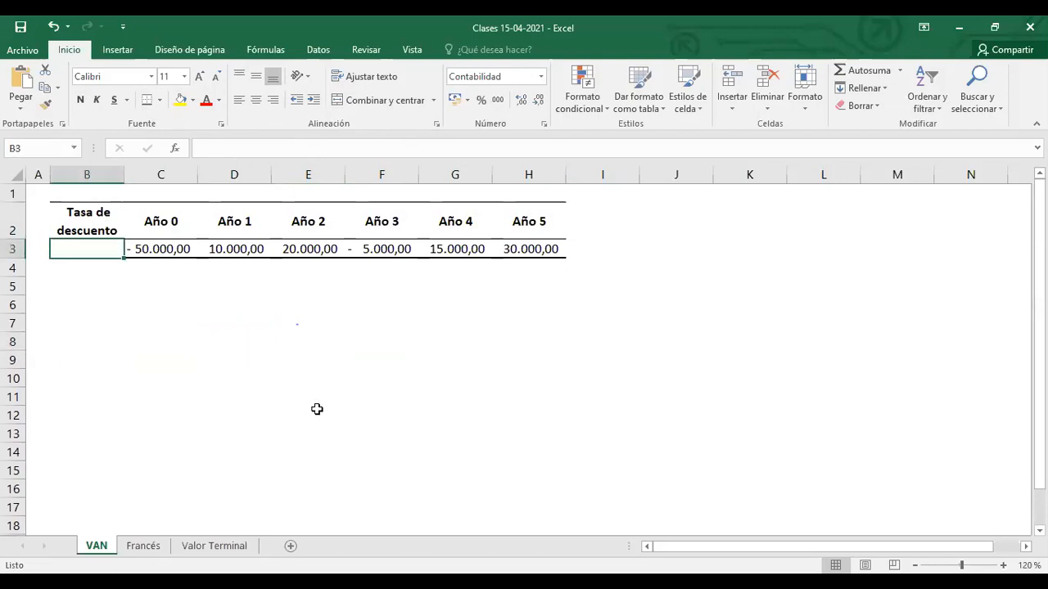
pyautogui.write('10%')
pyautogui.press('Return')
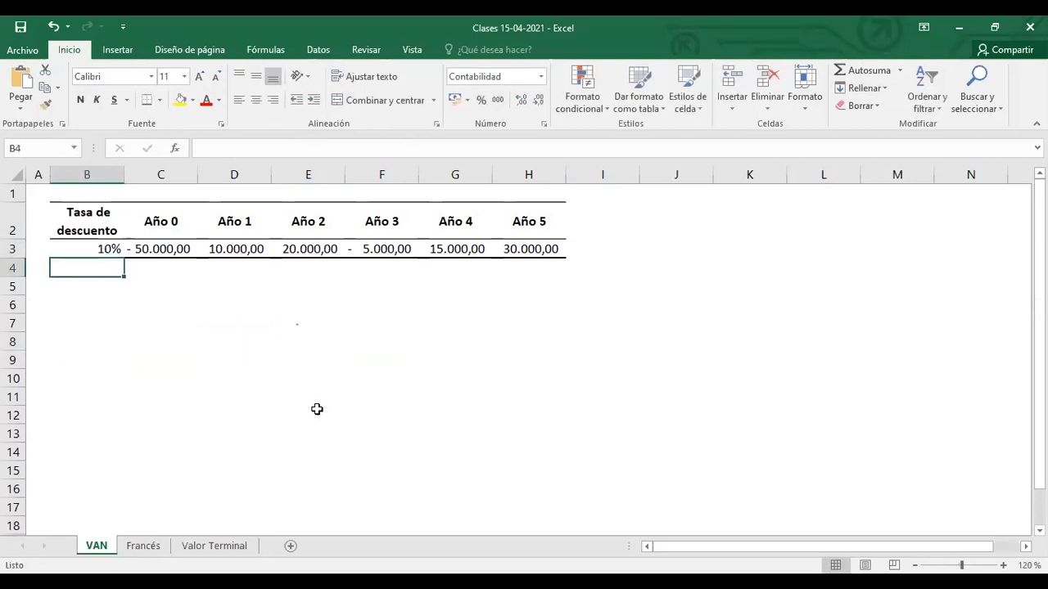
pyautogui.click(93, 247)
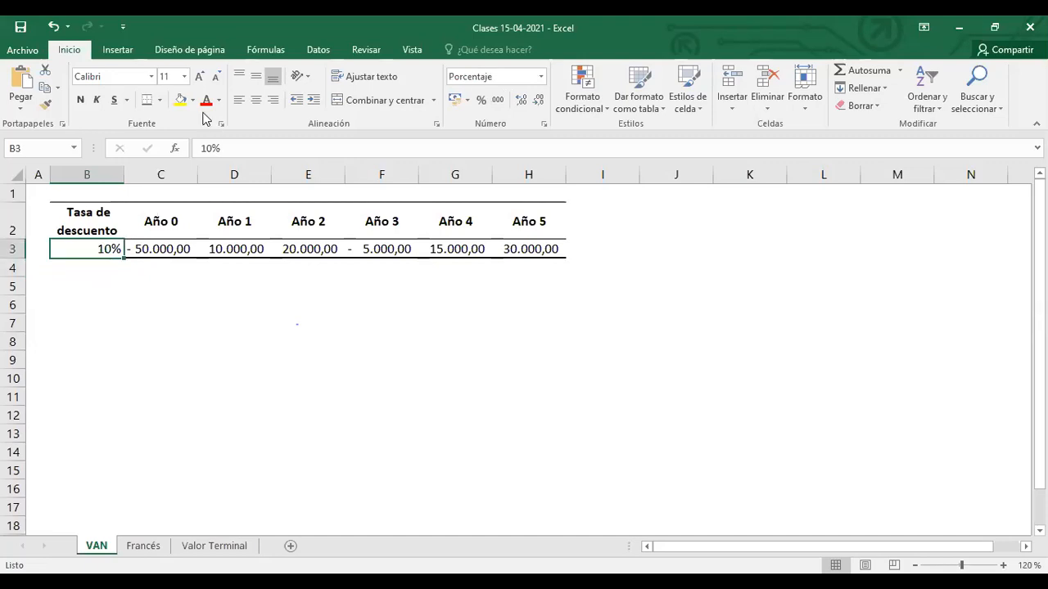
pyautogui.click(256, 100)
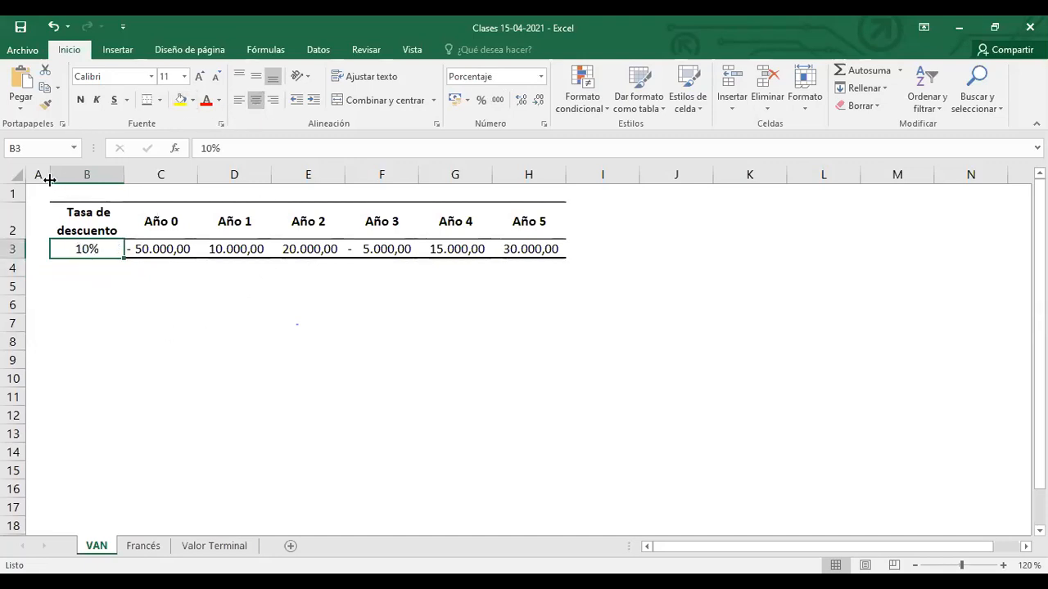
pyautogui.moveTo(49, 178); pyautogui.dragTo(66, 178)
pyautogui.click(289, 347)
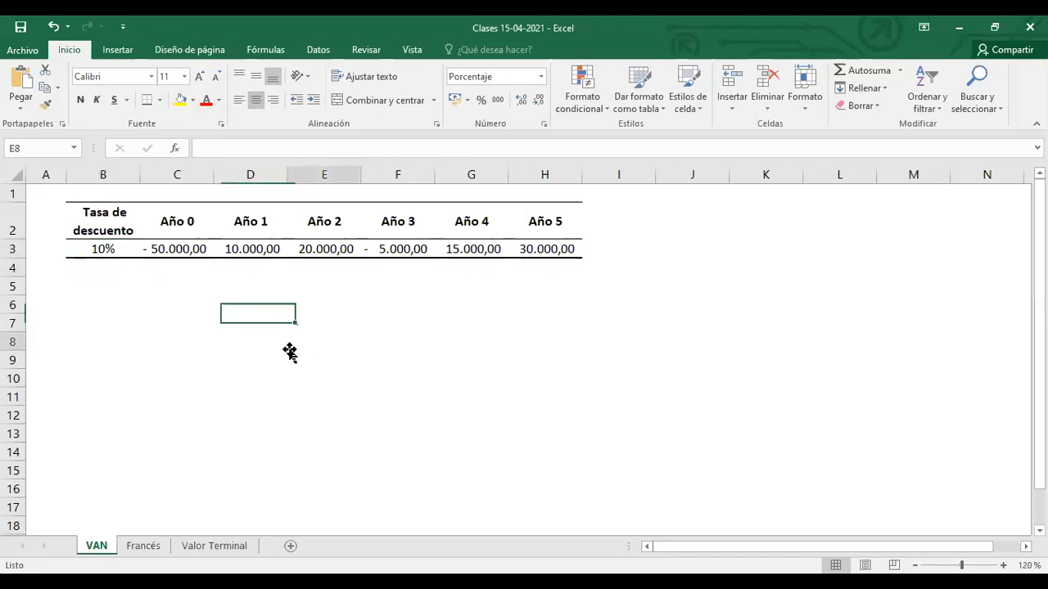
# Step: Fill the discount rate cells B2:B3 with yellow and bold the percentage in B3
pyautogui.moveTo(112, 211); pyautogui.dragTo(117, 248)
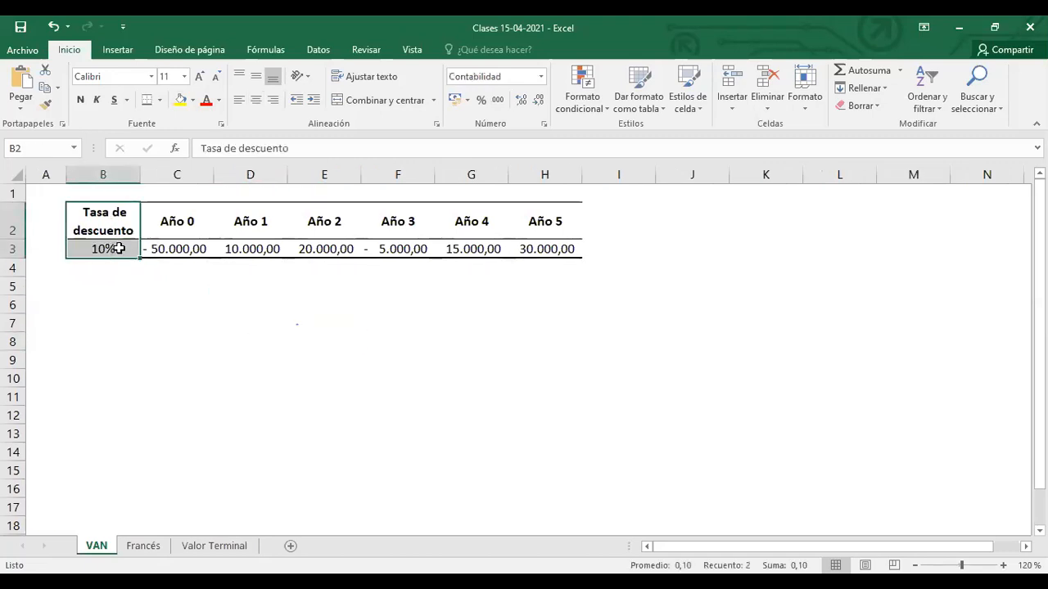
pyautogui.click(180, 100)
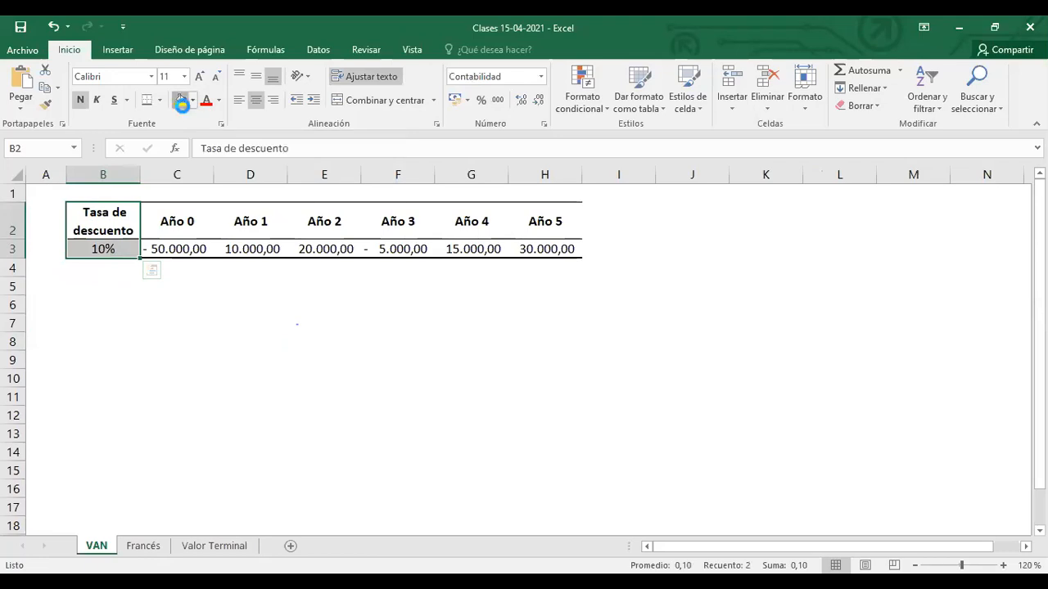
pyautogui.click(257, 349)
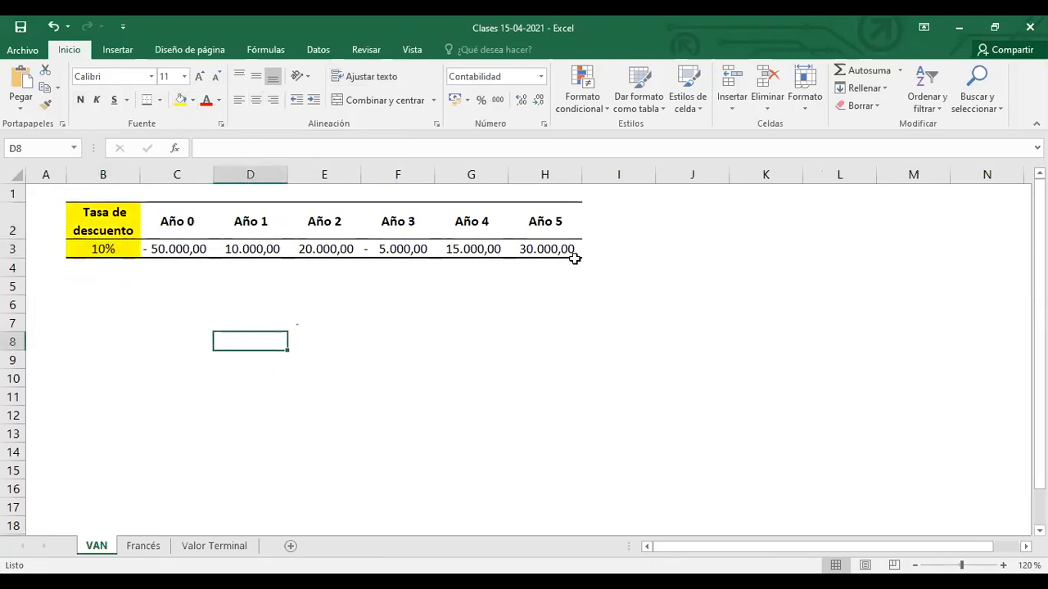
pyautogui.click(103, 251)
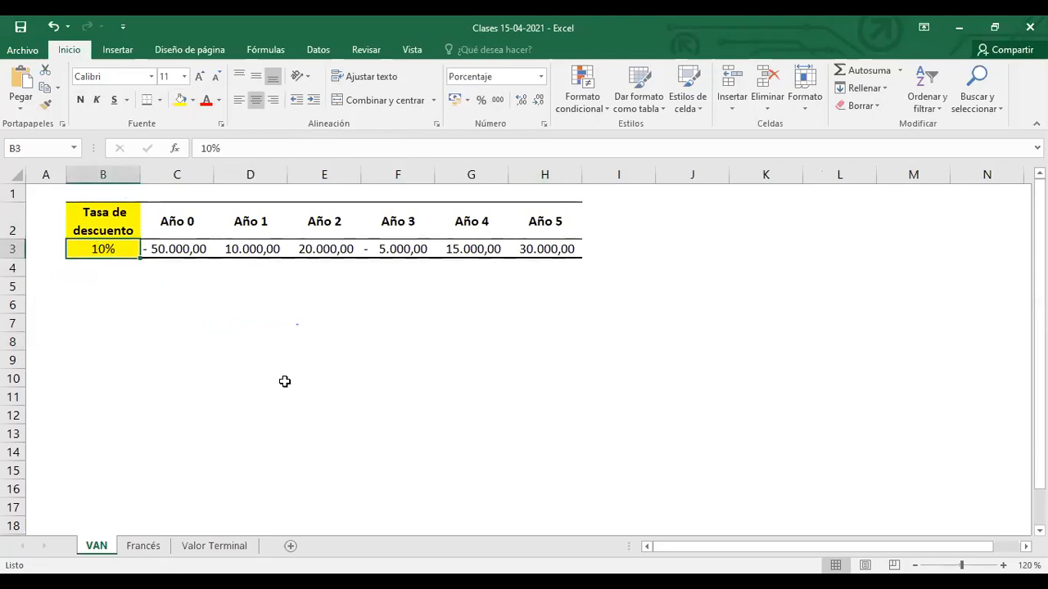
pyautogui.hotkey('ctrl', 'n')
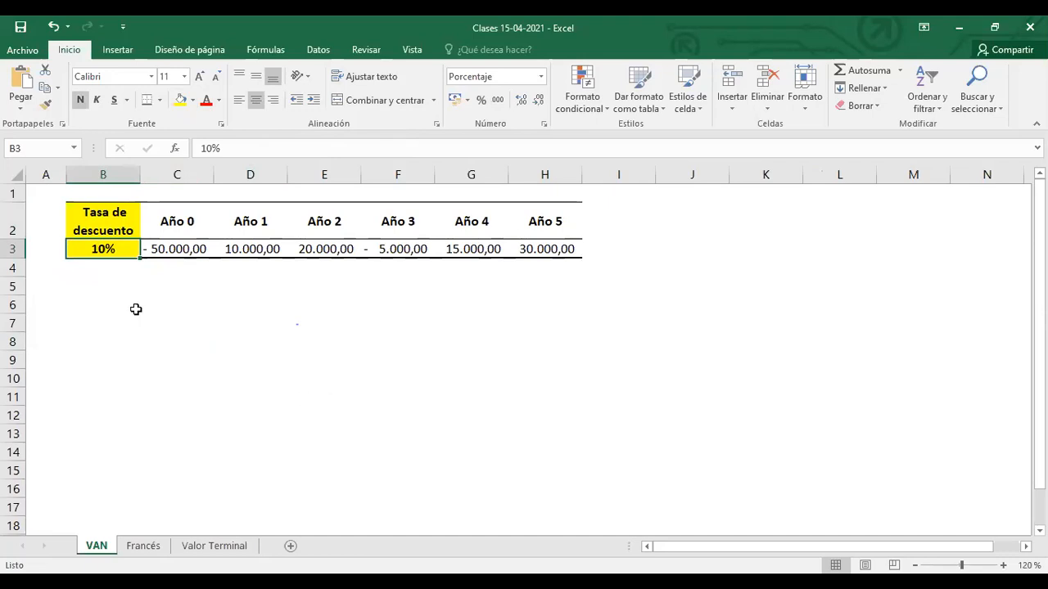
# Step: Enter the section title "Cálculo del VAN (Manualmente)" in B5, below the cash flow table
pyautogui.click(111, 302)
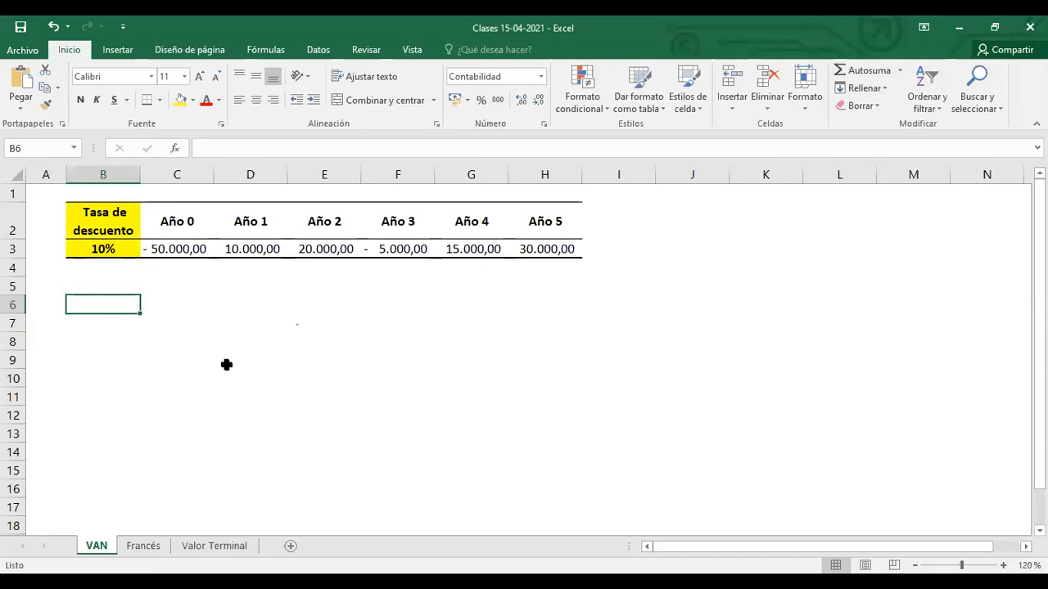
pyautogui.click(90, 286)
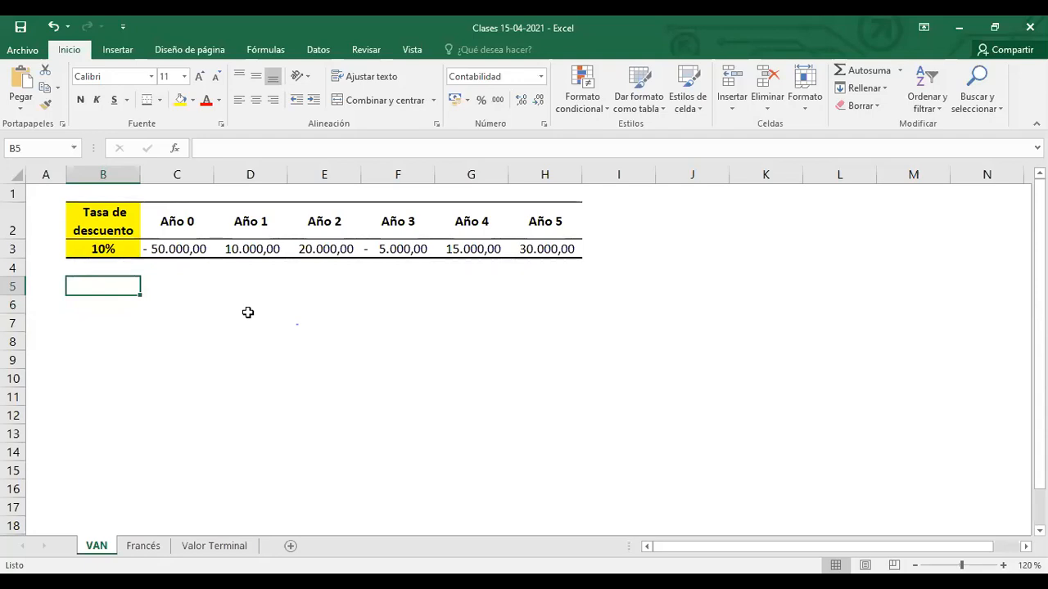
pyautogui.write('Cál')
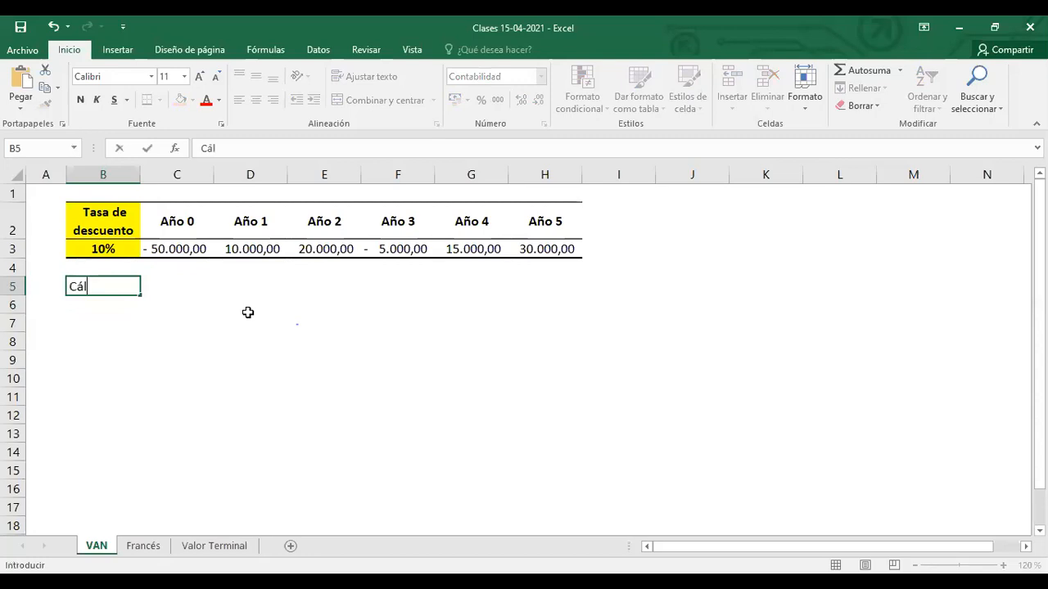
pyautogui.write('cu')
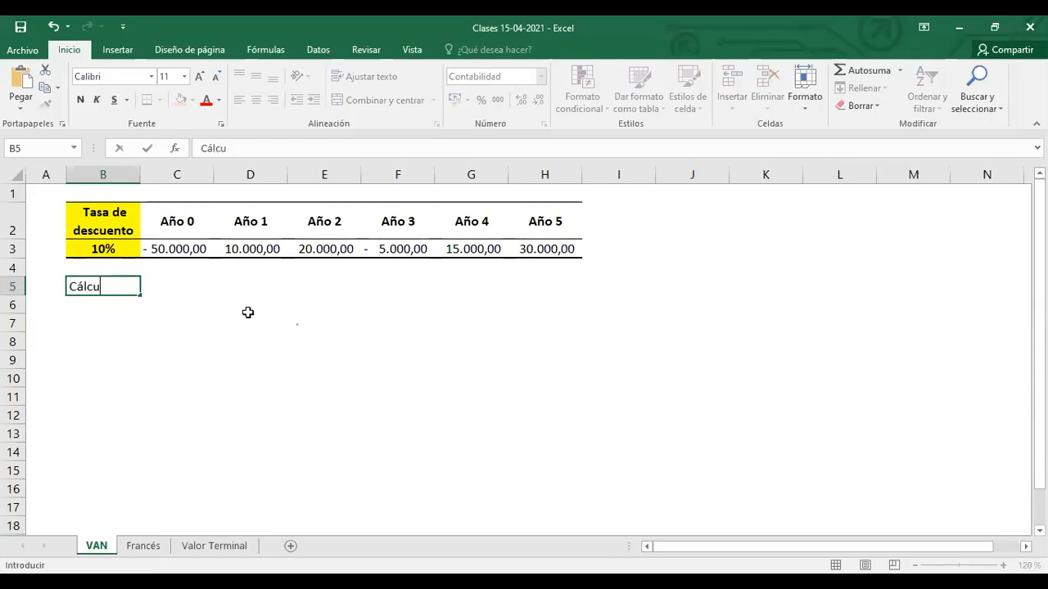
pyautogui.write('lo del VAN')
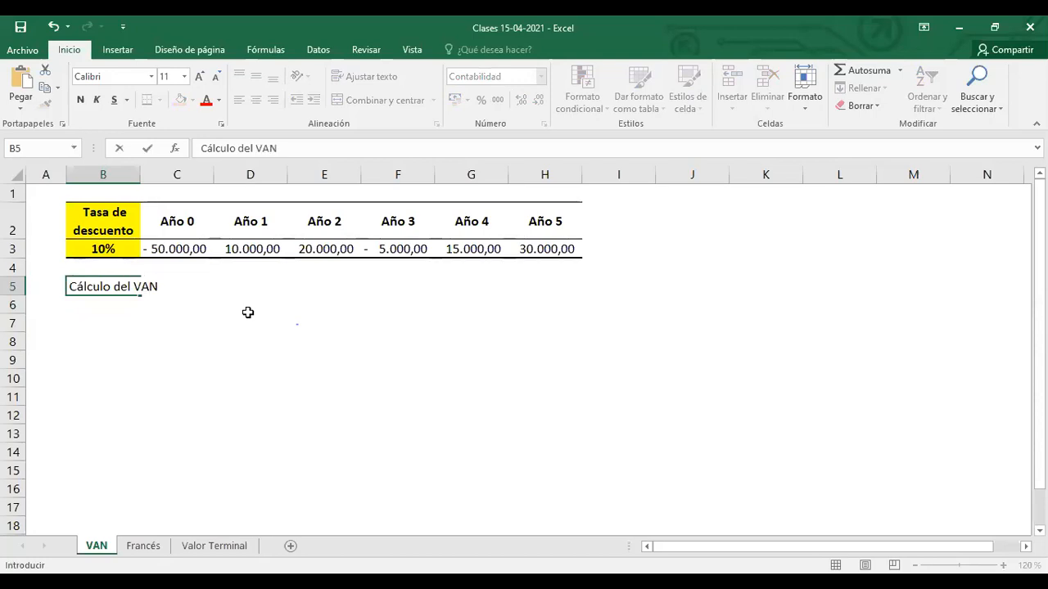
pyautogui.write(' (Manualmen')
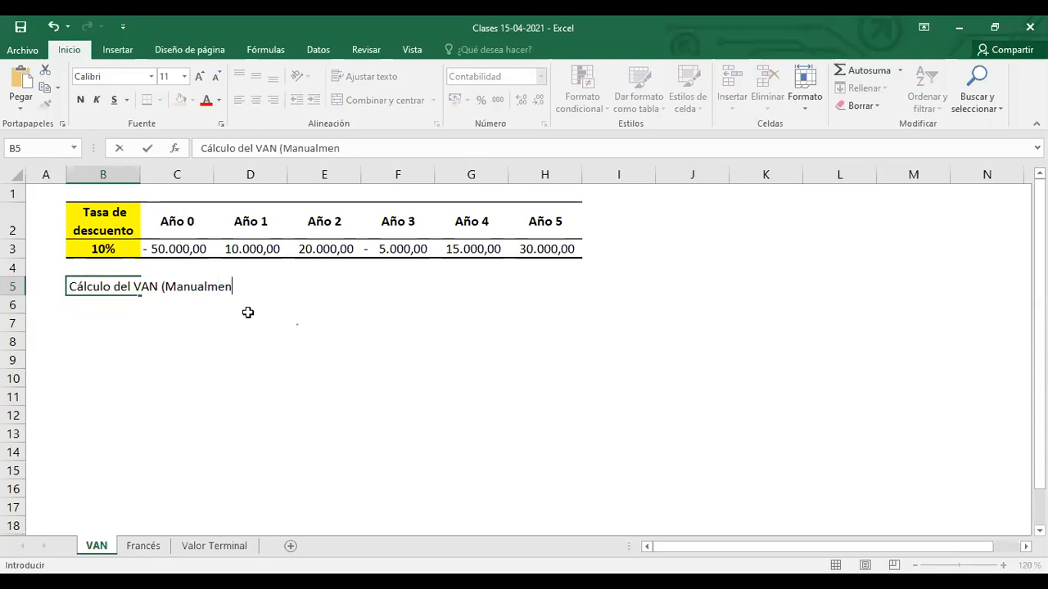
pyautogui.write('te)')
pyautogui.press('Return')
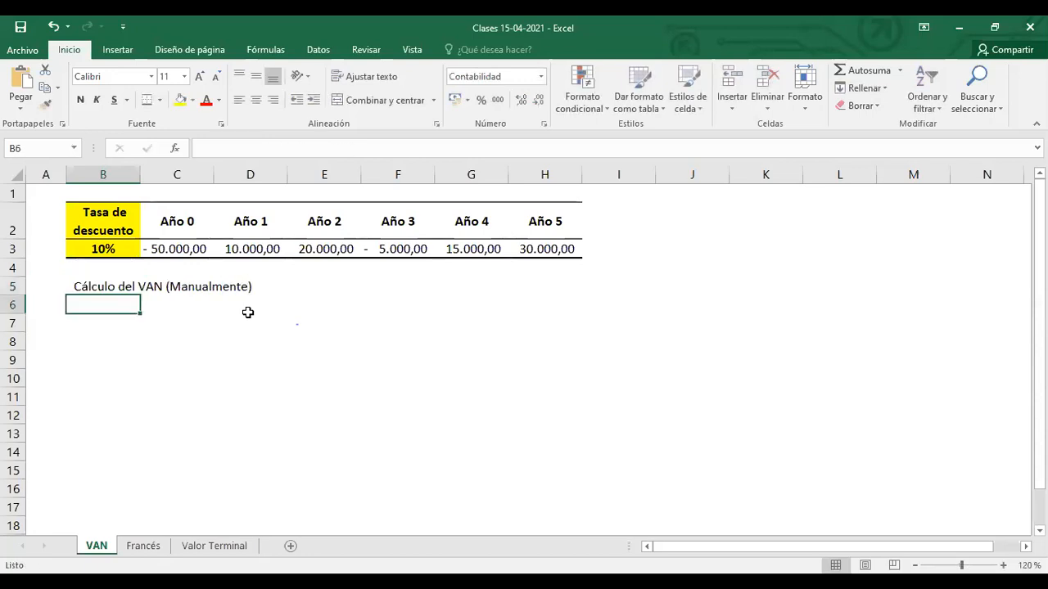
# Step: Make the section title in B5 bold and set its font to Arial Black
pyautogui.click(92, 287)
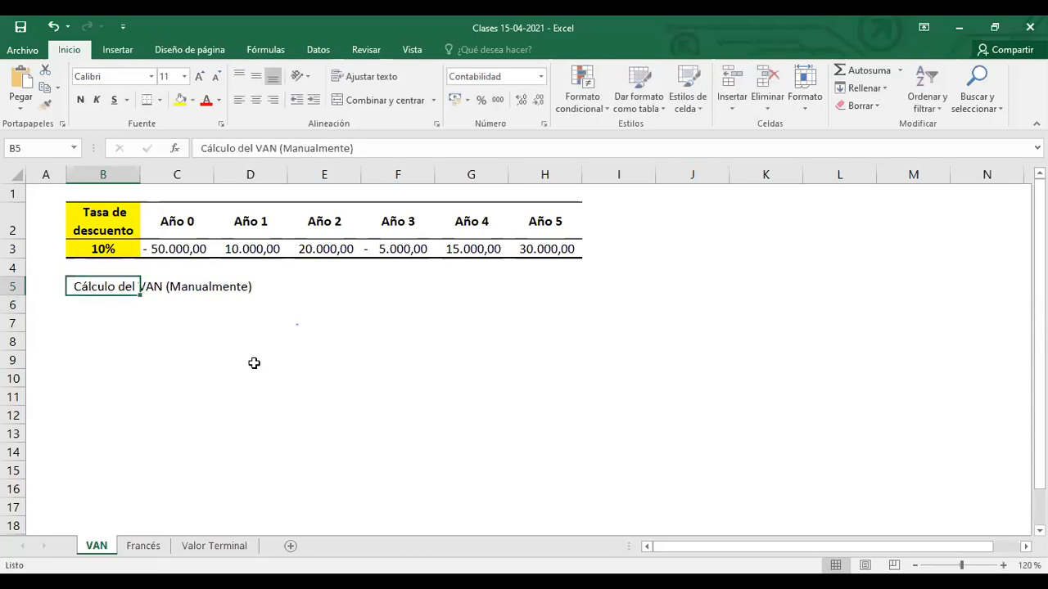
pyautogui.hotkey('ctrl', 'b')
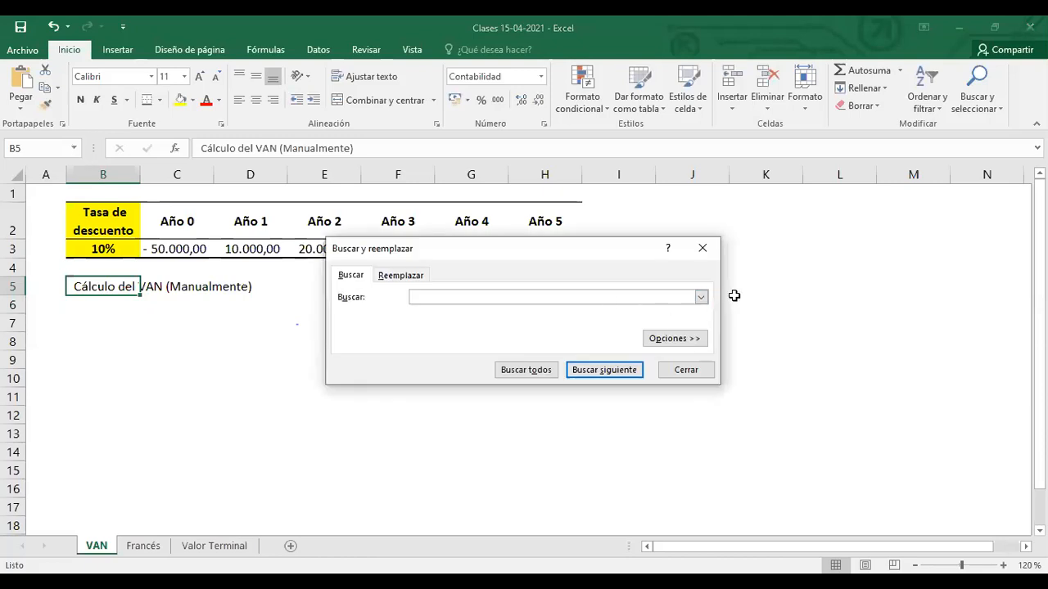
pyautogui.click(701, 248)
pyautogui.hotkey('ctrl', 'n')
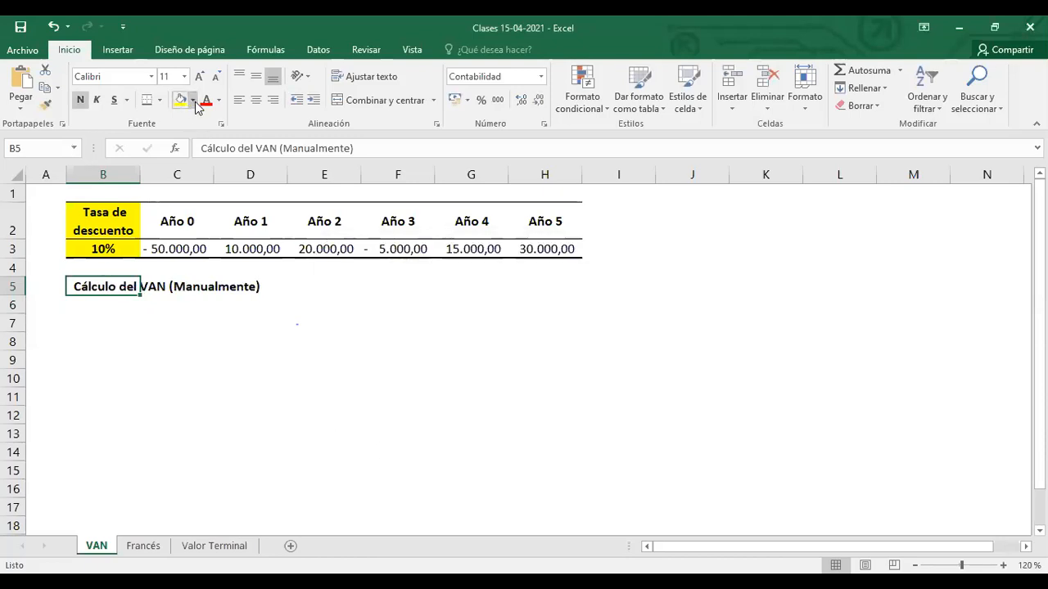
pyautogui.click(151, 76)
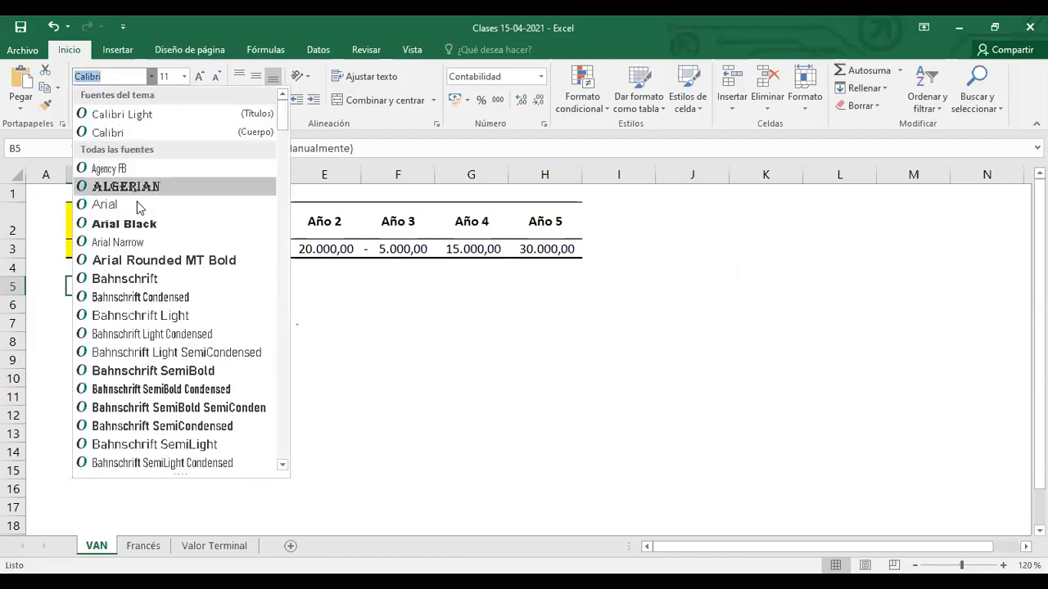
pyautogui.click(120, 224)
pyautogui.click(249, 364)
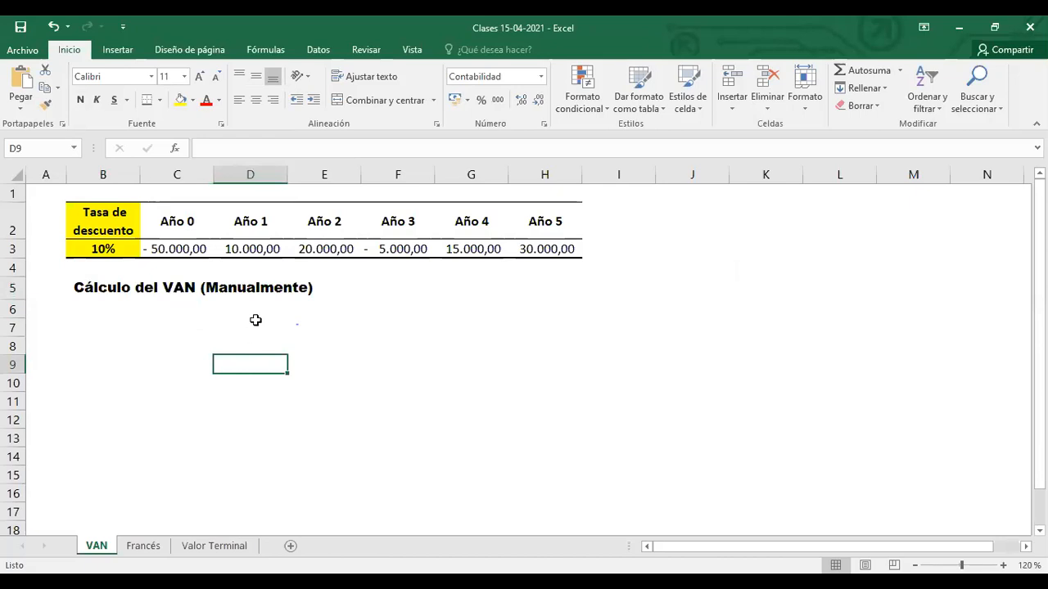
pyautogui.click(130, 313)
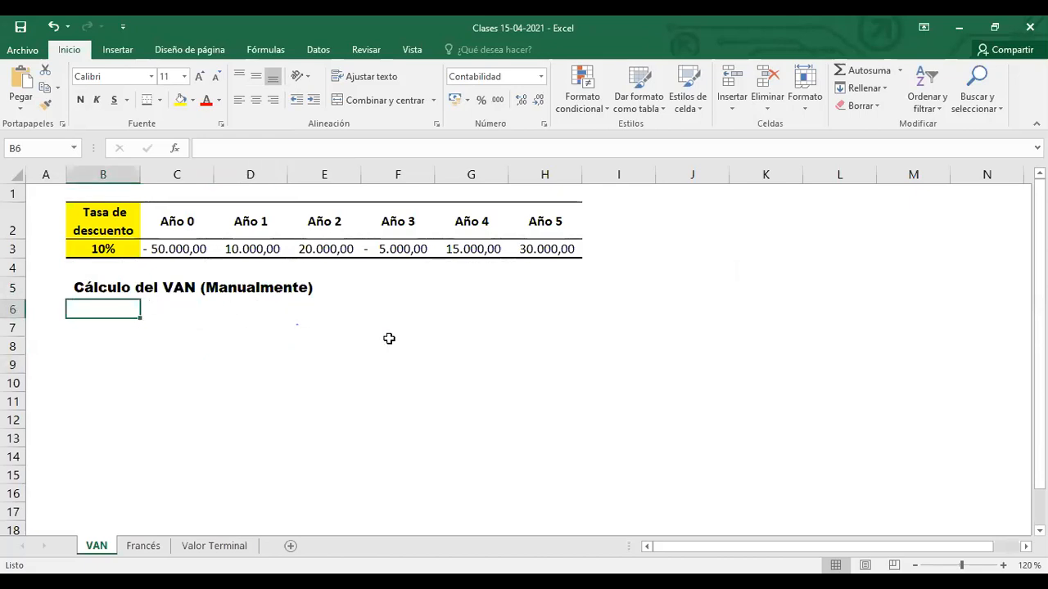
# Step: Insert a new equation on the VAN sheet and begin it with "VAN = −"
pyautogui.click(138, 327)
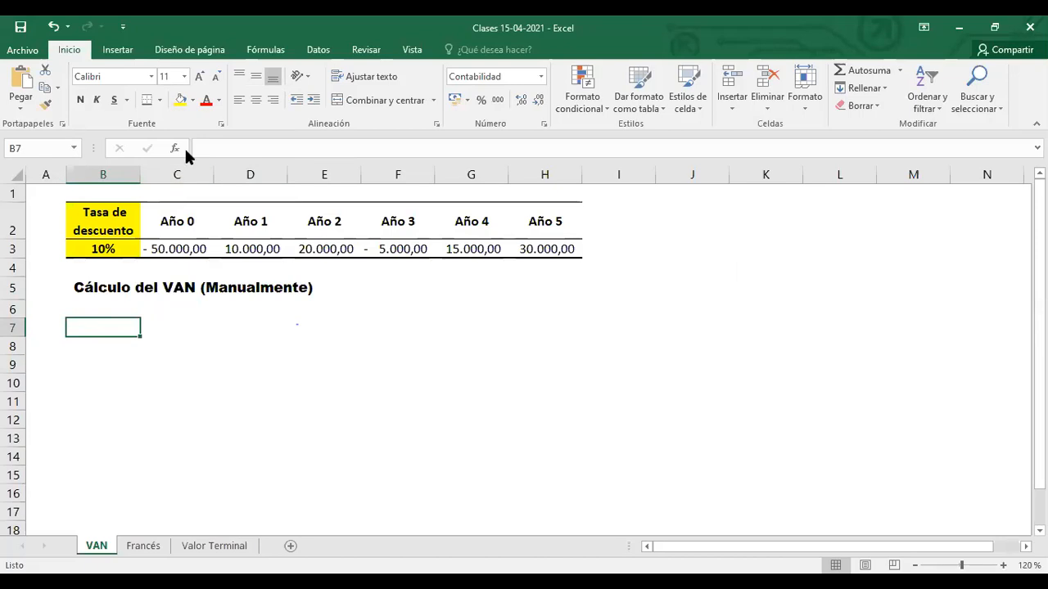
pyautogui.click(114, 50)
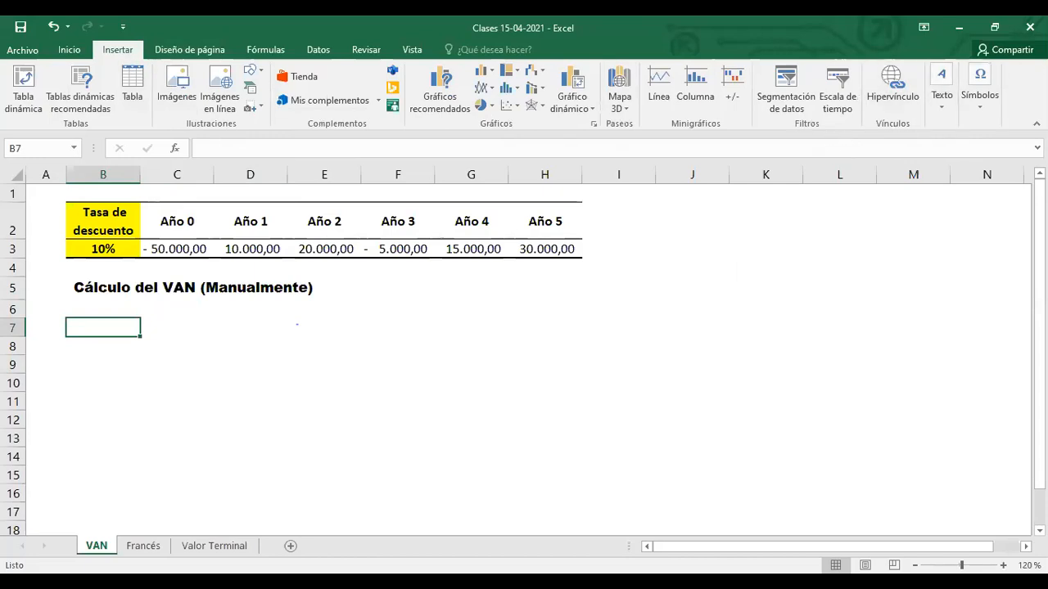
pyautogui.click(137, 357)
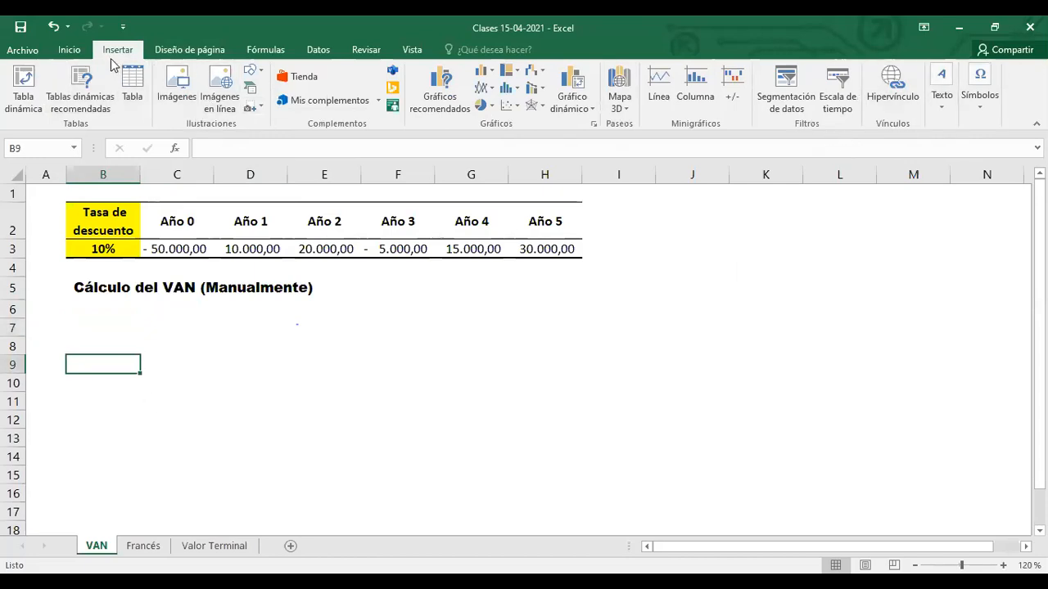
pyautogui.click(109, 325)
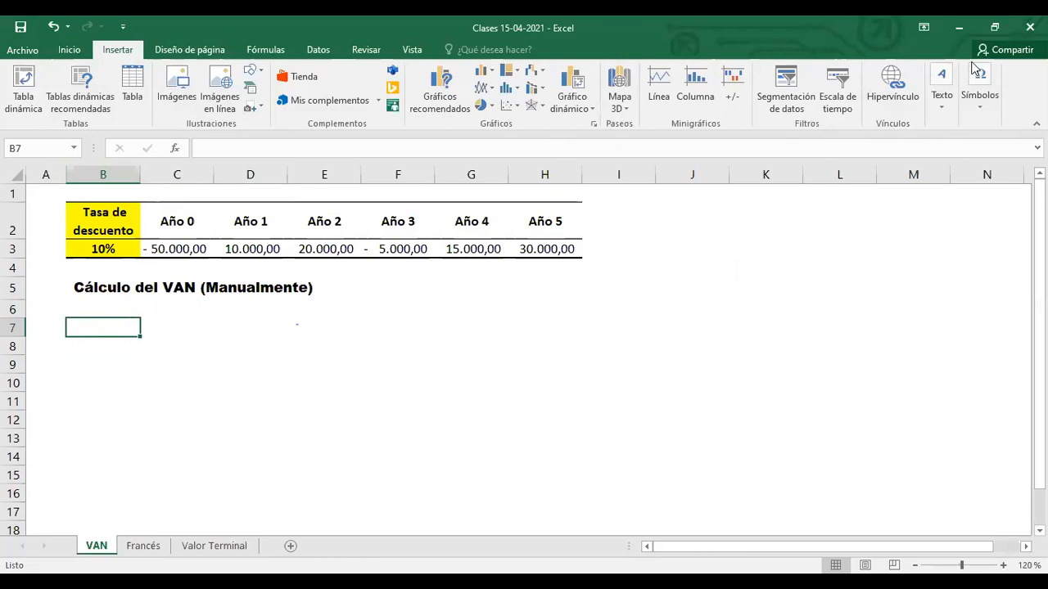
pyautogui.click(982, 108)
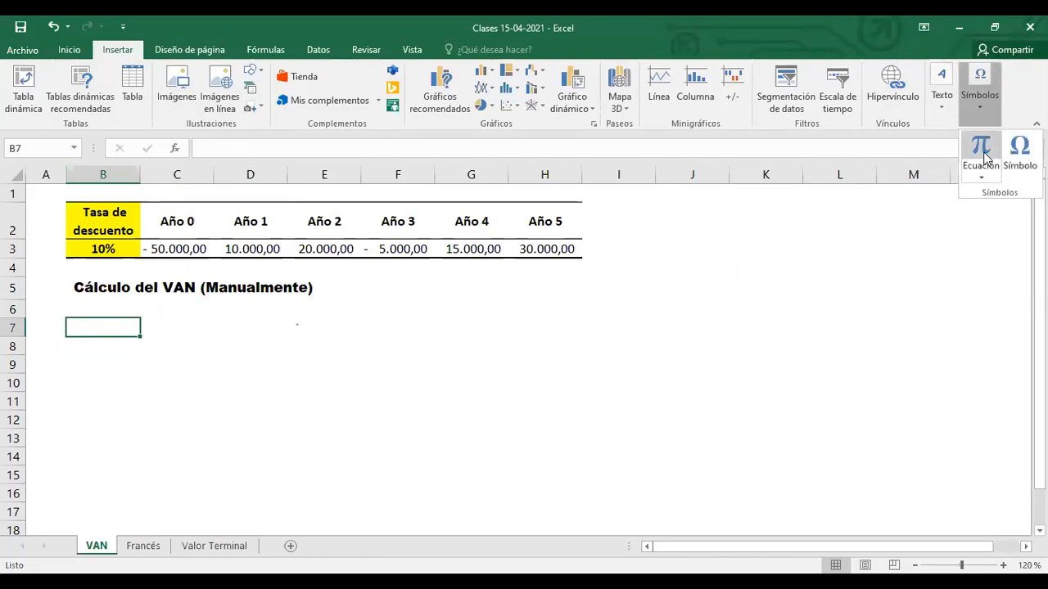
pyautogui.click(981, 151)
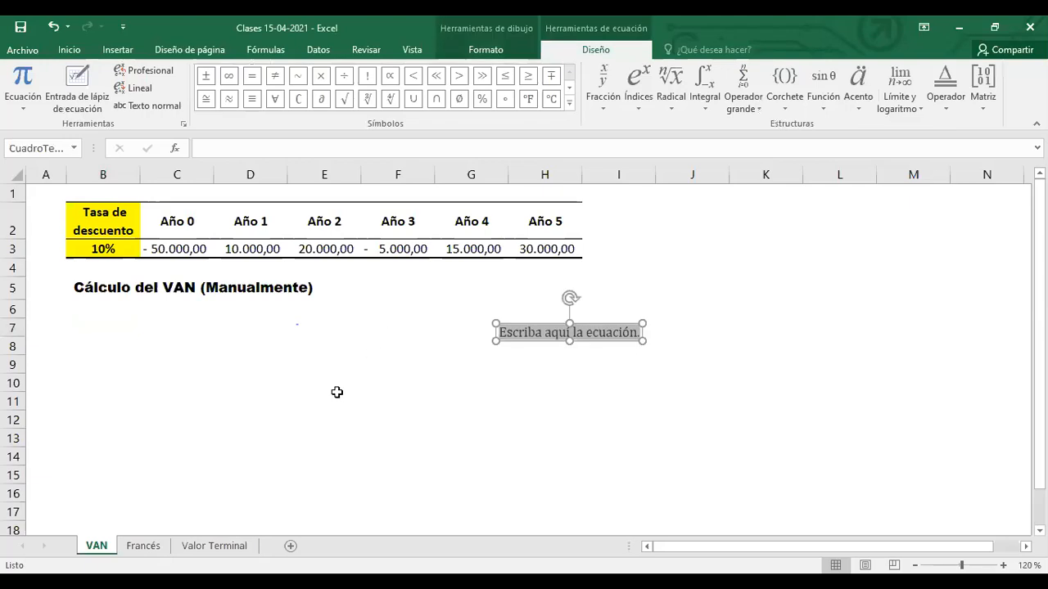
pyautogui.write('VAN ')
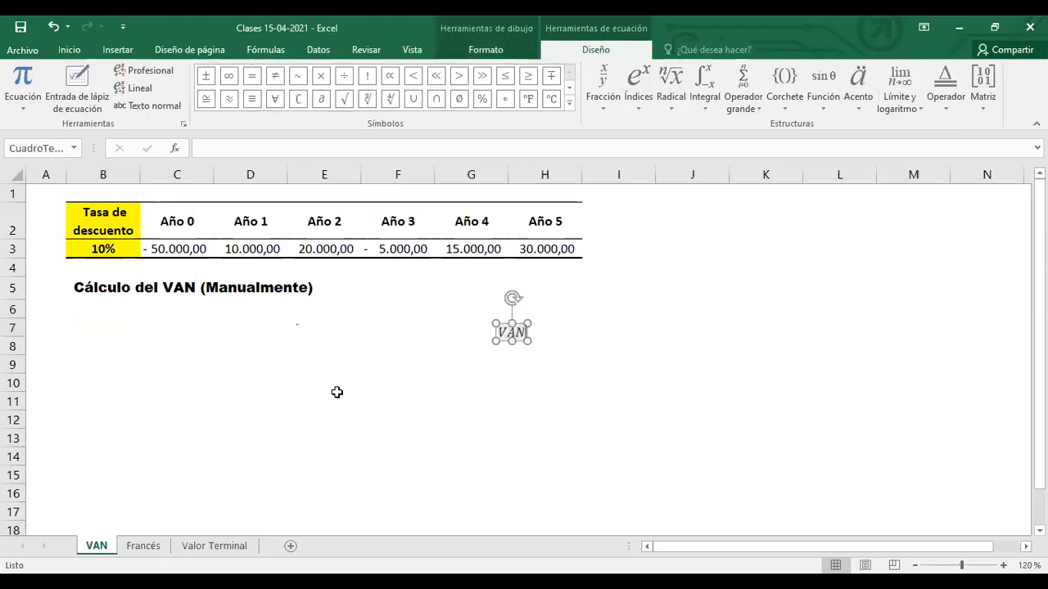
pyautogui.write('= ')
pyautogui.write('-')
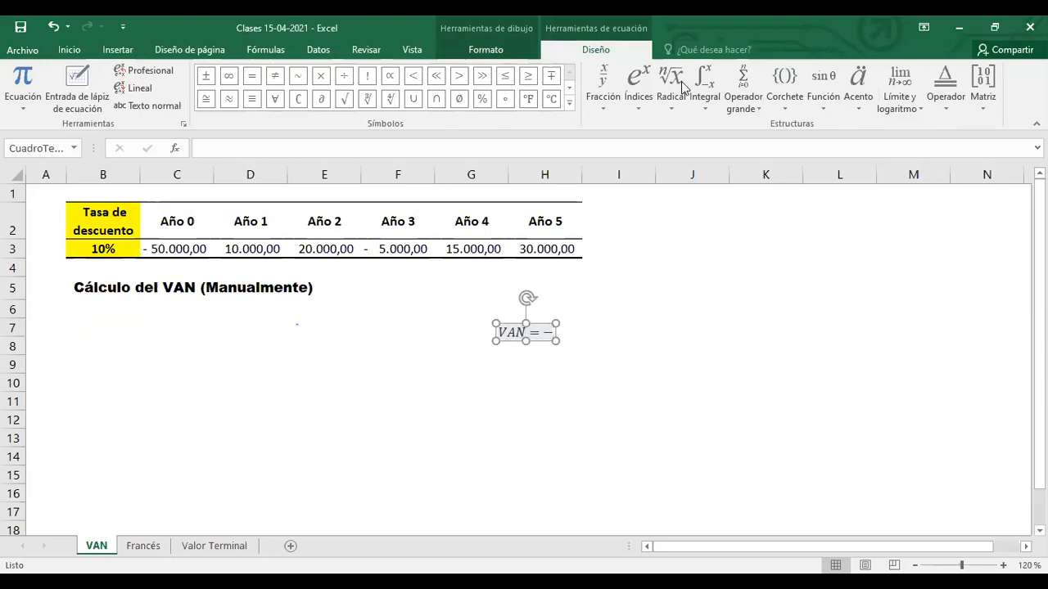
# Step: Add the initial investment term I with subscript 0 to the equation, followed by a plus sign
pyautogui.click(637, 91)
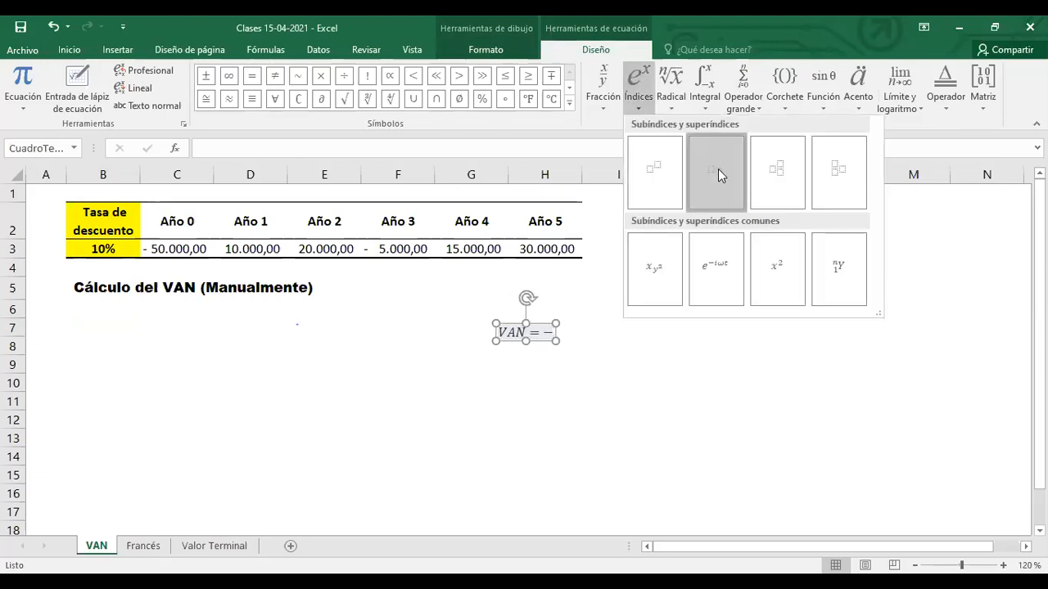
pyautogui.click(718, 169)
pyautogui.write('I')
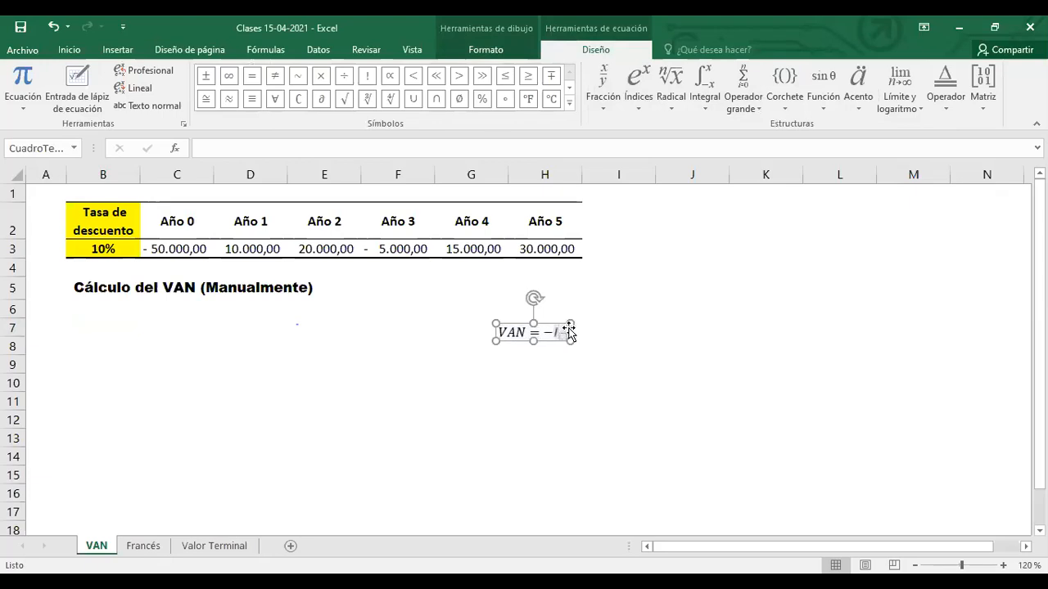
pyautogui.write('0')
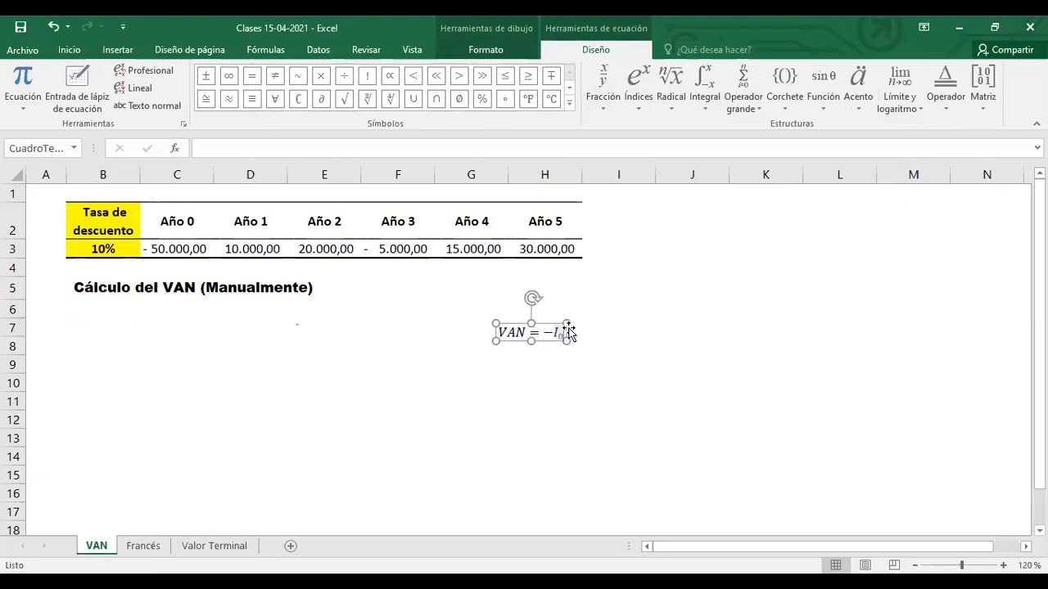
pyautogui.press('Right')
pyautogui.click(569, 332)
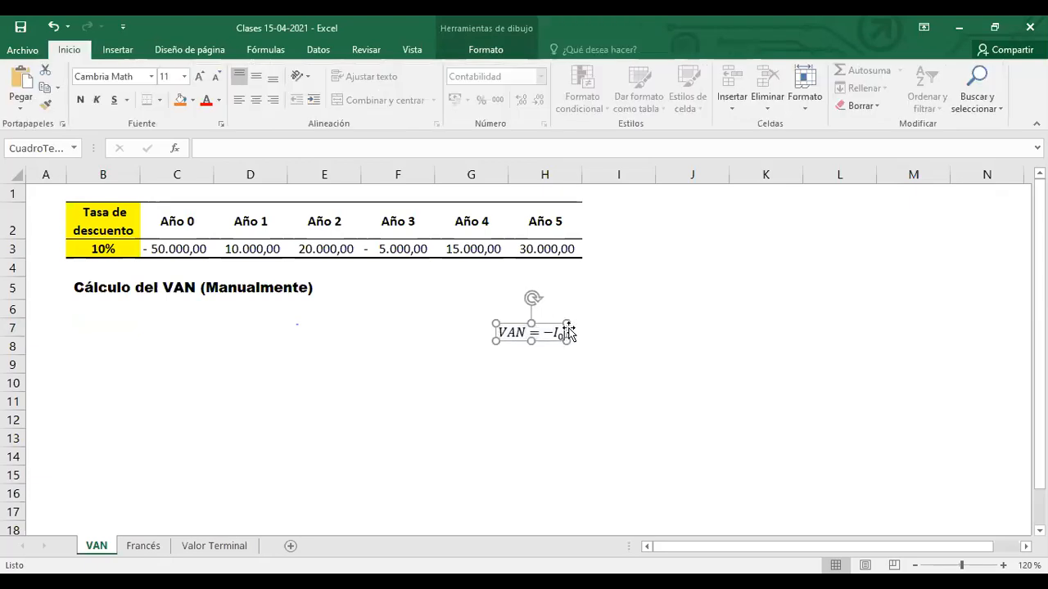
pyautogui.click(570, 332)
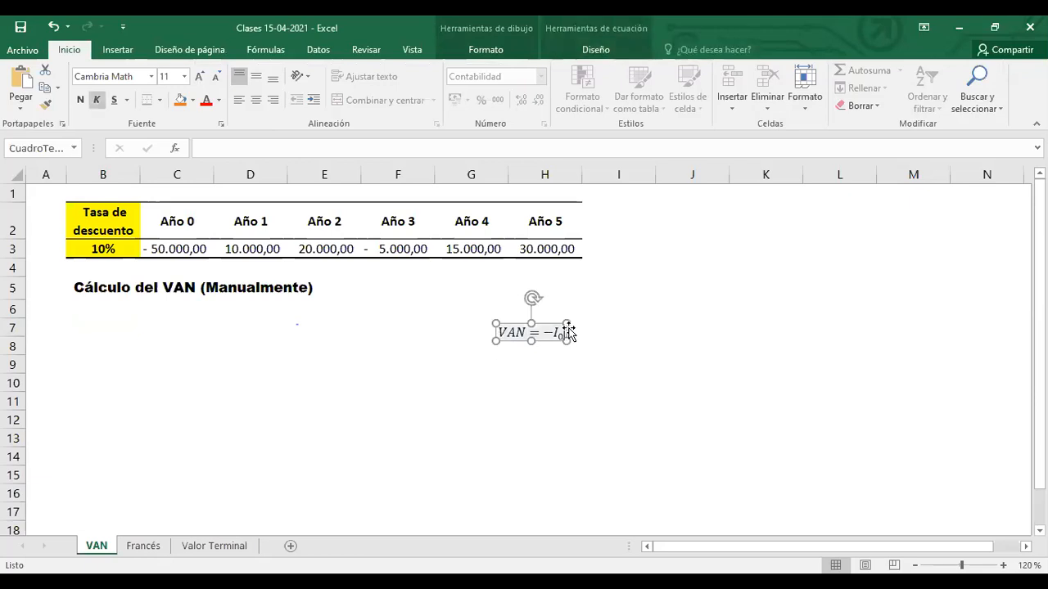
pyautogui.write('+')
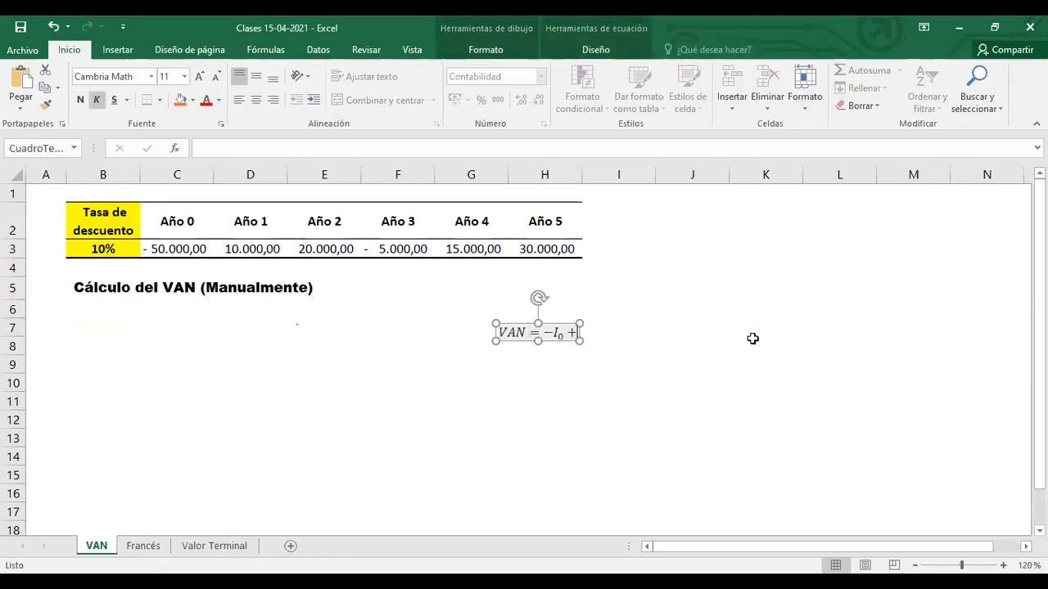
pyautogui.doubleClick(565, 334)
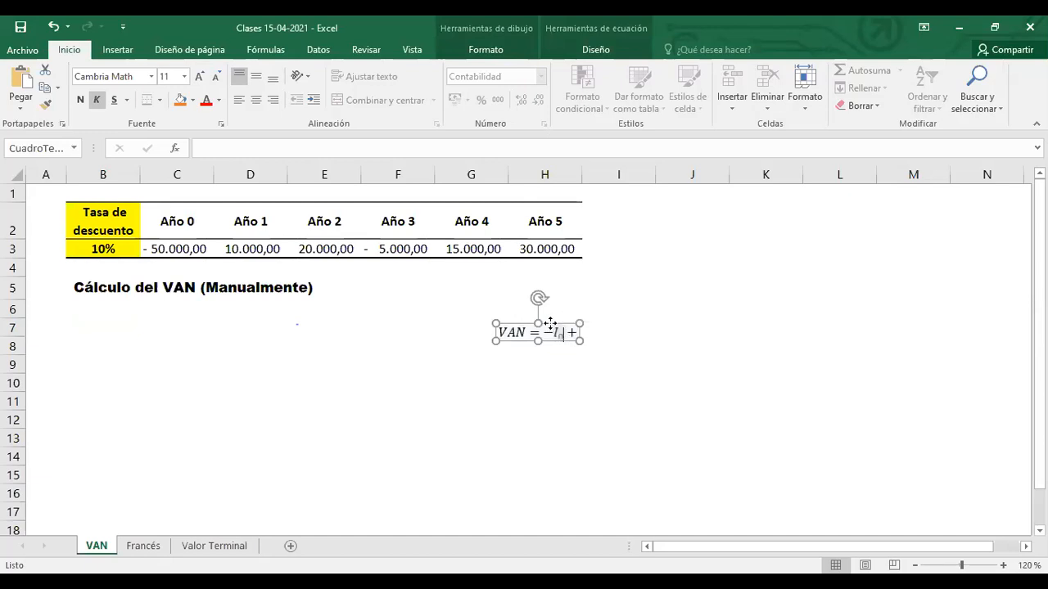
pyautogui.click(550, 324)
pyautogui.click(560, 335)
pyautogui.click(592, 381)
pyautogui.click(563, 338)
pyautogui.doubleClick(563, 335)
pyautogui.click(553, 327)
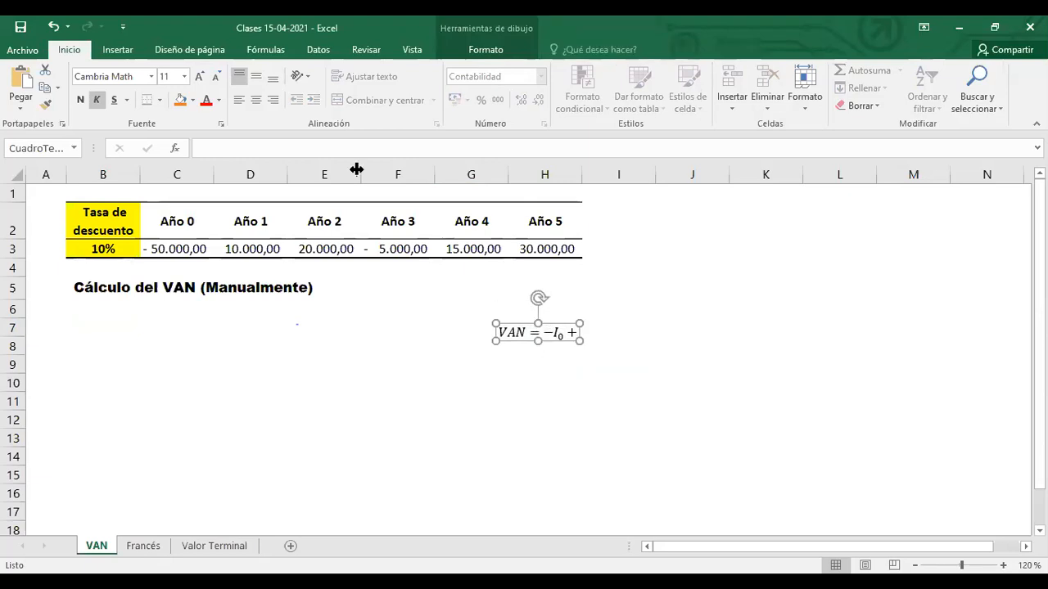
pyautogui.click(119, 49)
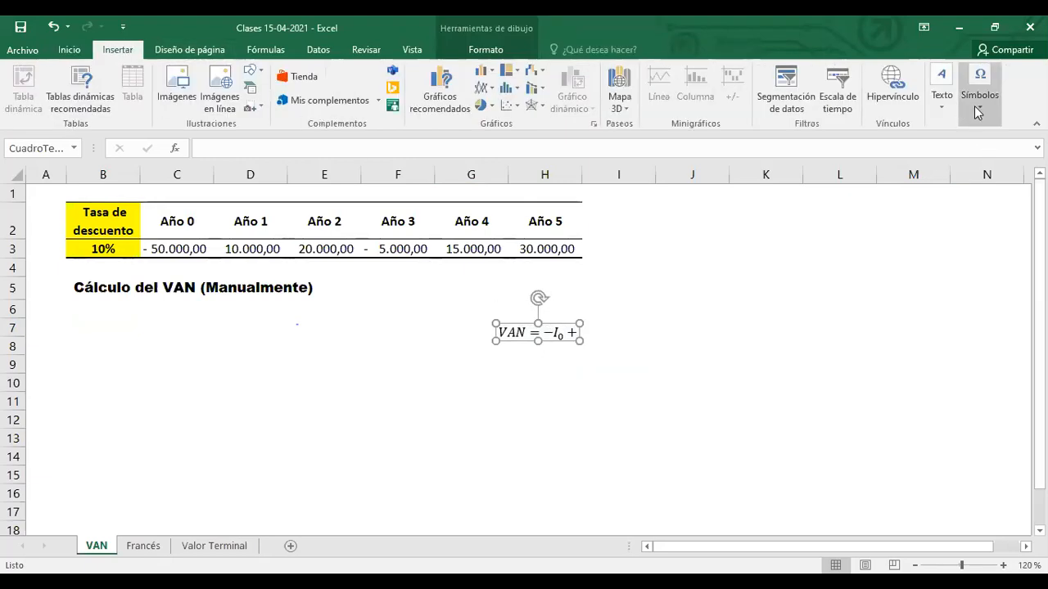
# Step: Append three empty stacked fractions to the end of the VAN equation, separated by plus signs
pyautogui.click(575, 334)
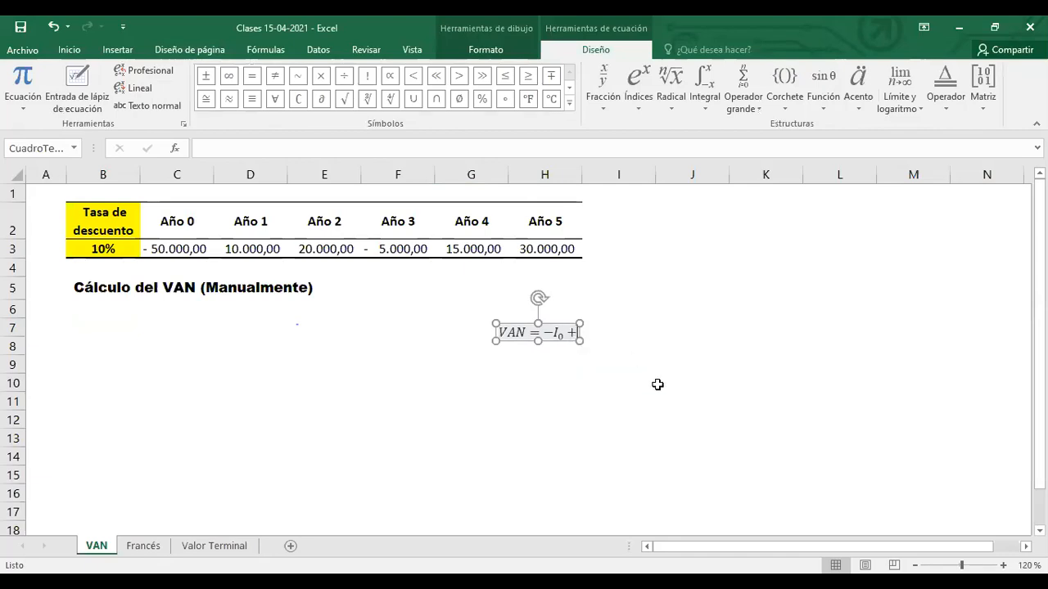
pyautogui.click(606, 85)
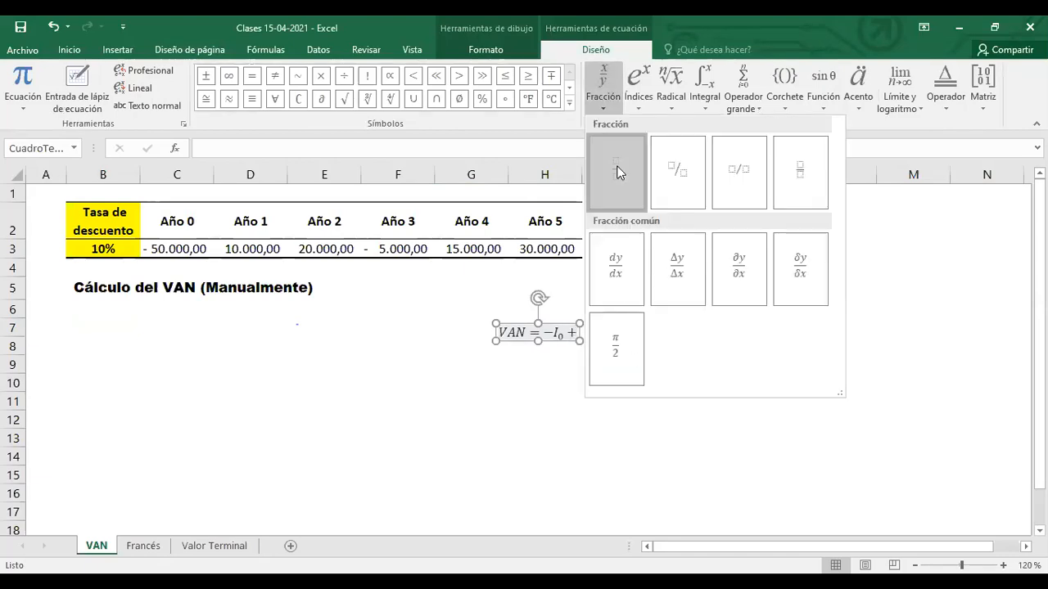
pyautogui.click(617, 167)
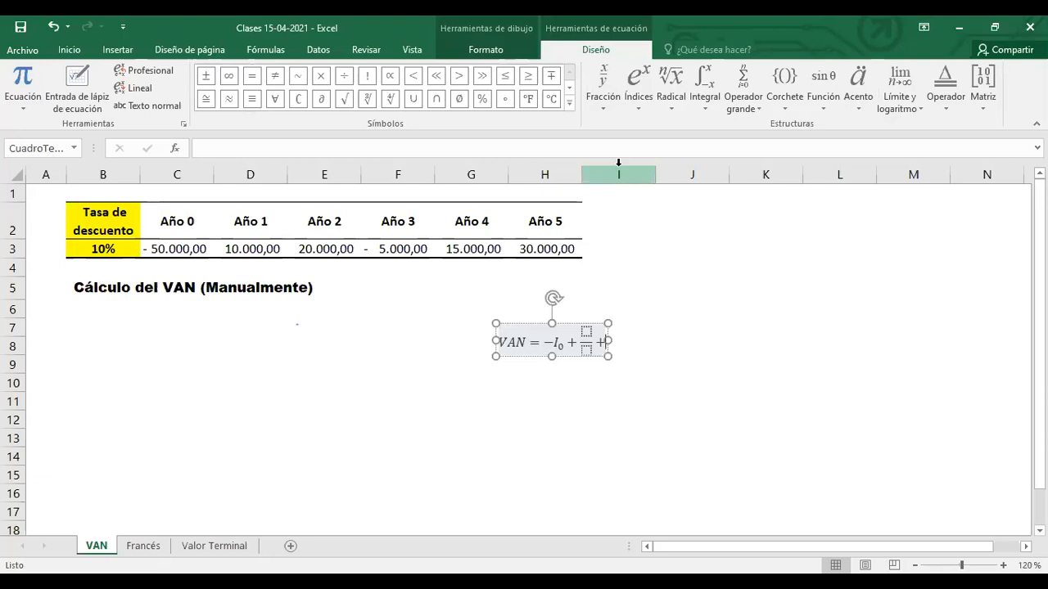
pyautogui.click(607, 78)
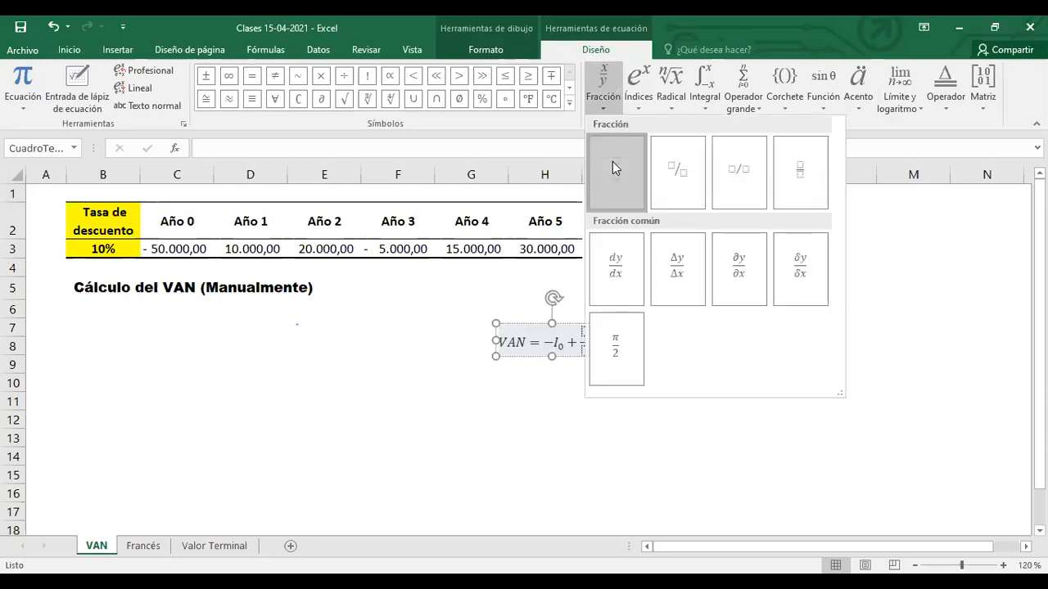
pyautogui.click(614, 166)
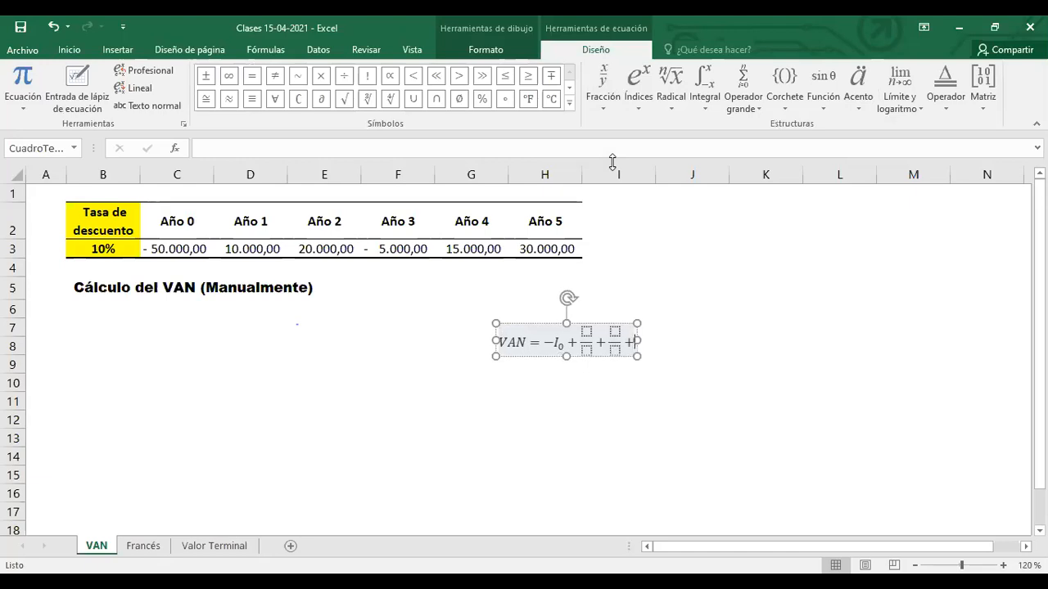
pyautogui.click(590, 72)
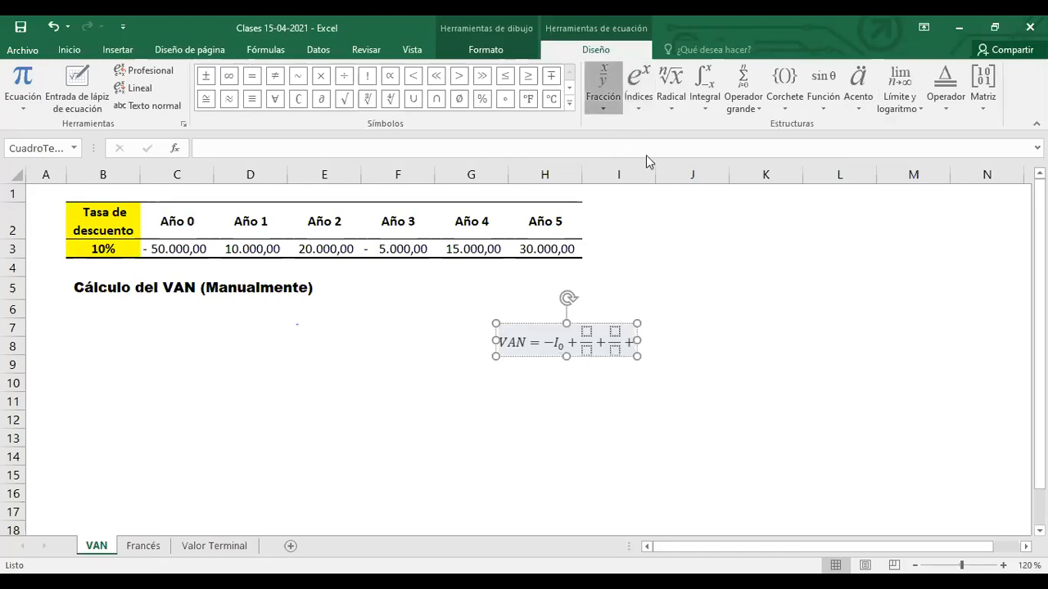
pyautogui.click(611, 167)
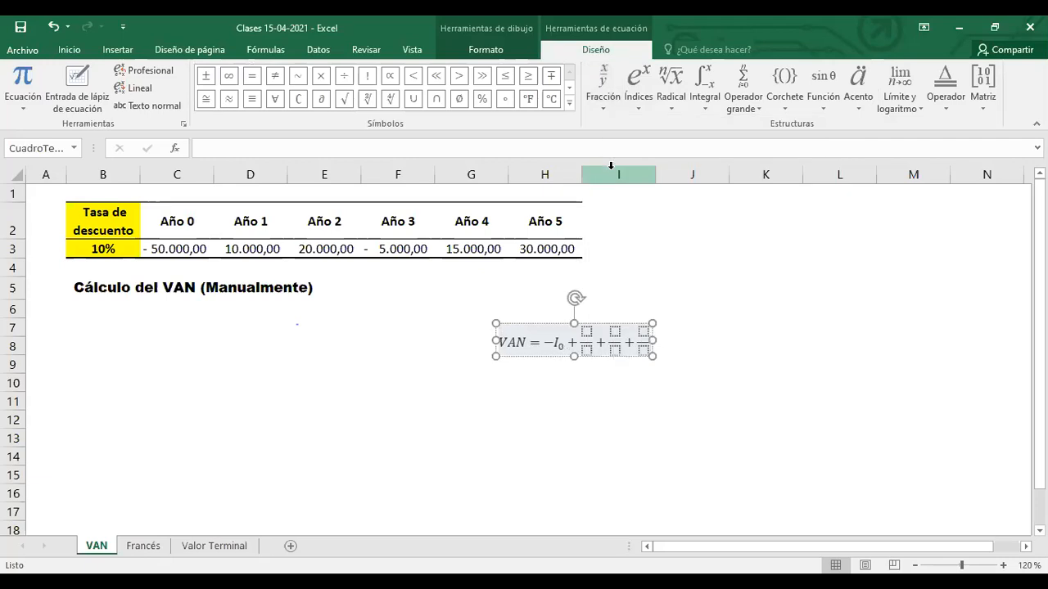
# Step: Continue the equation with "+ ⋯ +" and a final empty stacked fraction
pyautogui.write('+...')
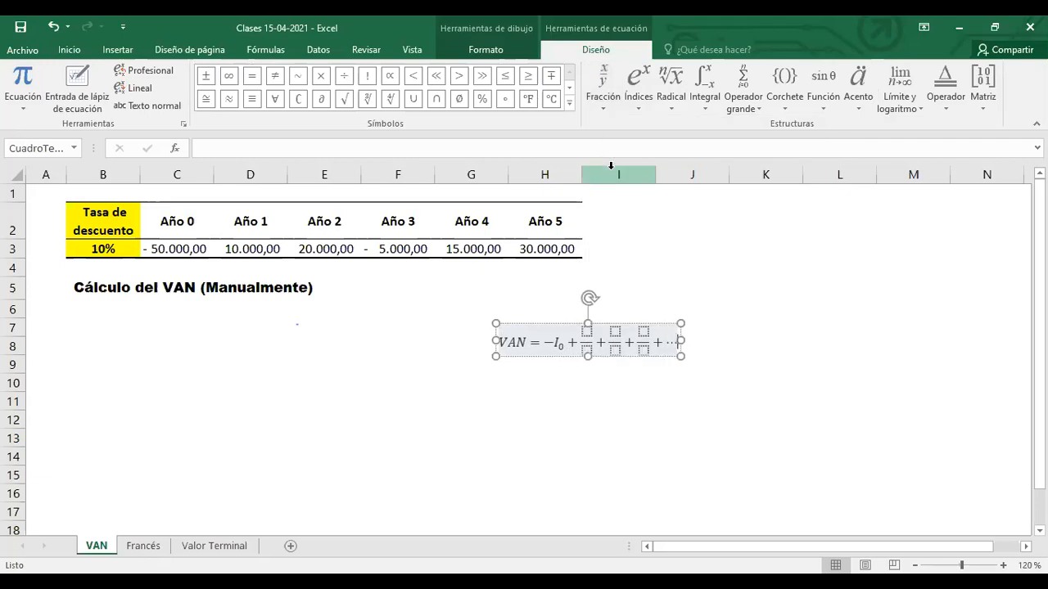
pyautogui.write('+')
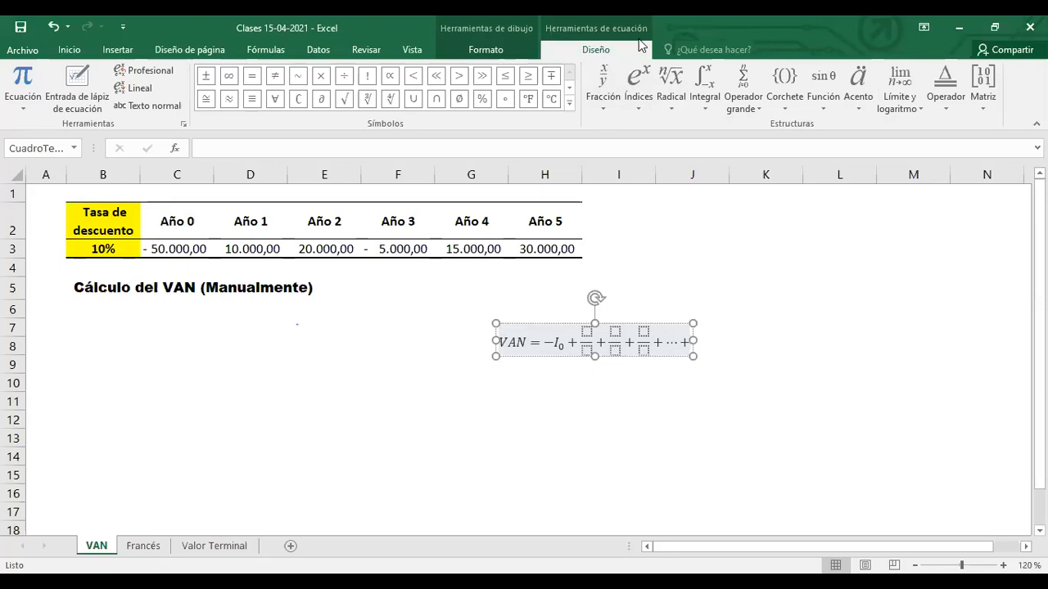
pyautogui.click(619, 165)
pyautogui.click(586, 332)
pyautogui.write('FC')
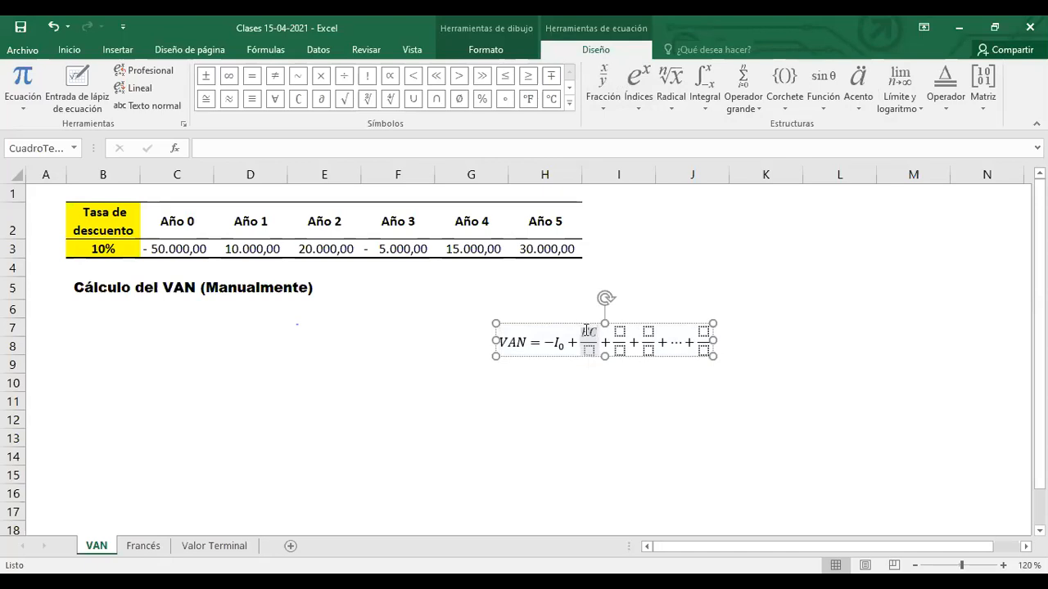
pyautogui.write('1')
pyautogui.press('BackSpace')
pyautogui.press('BackSpace')
pyautogui.press('BackSpace')
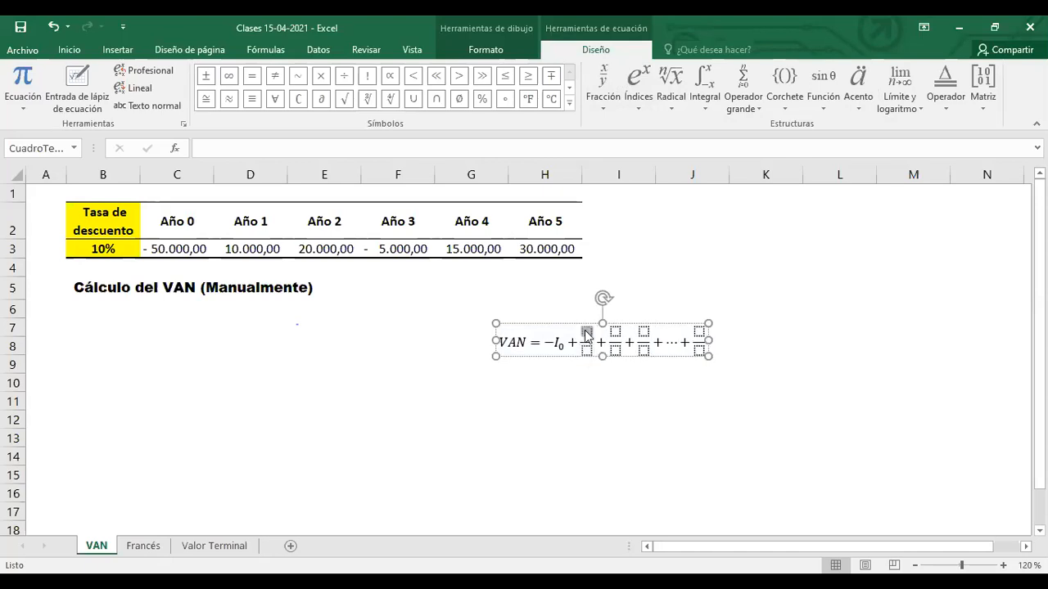
# Step: Insert an empty subscript structure in the numerator of each of the equation's four fractions
pyautogui.click(637, 91)
pyautogui.click(714, 175)
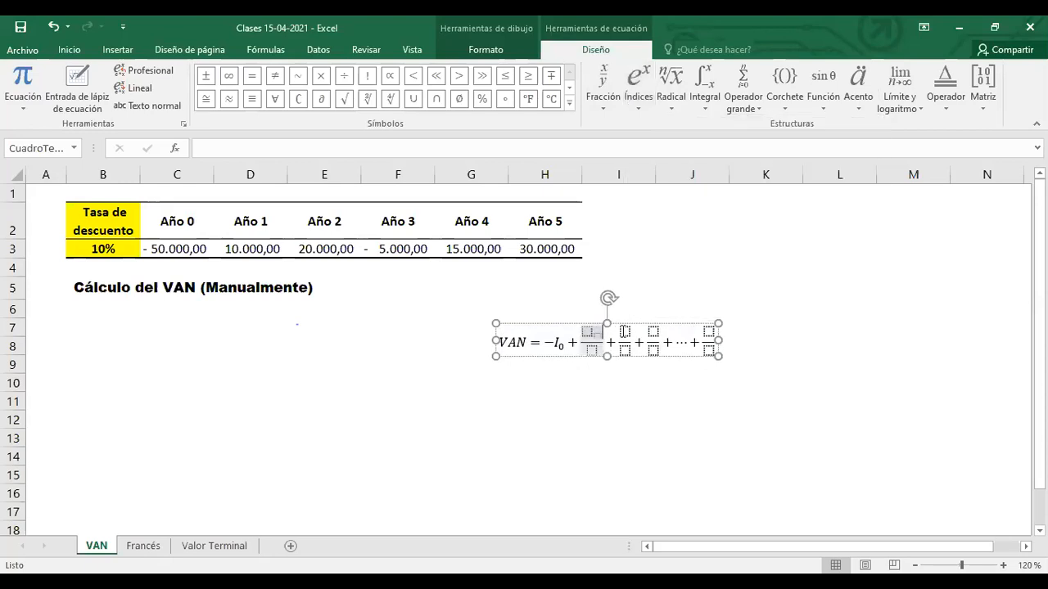
pyautogui.click(632, 86)
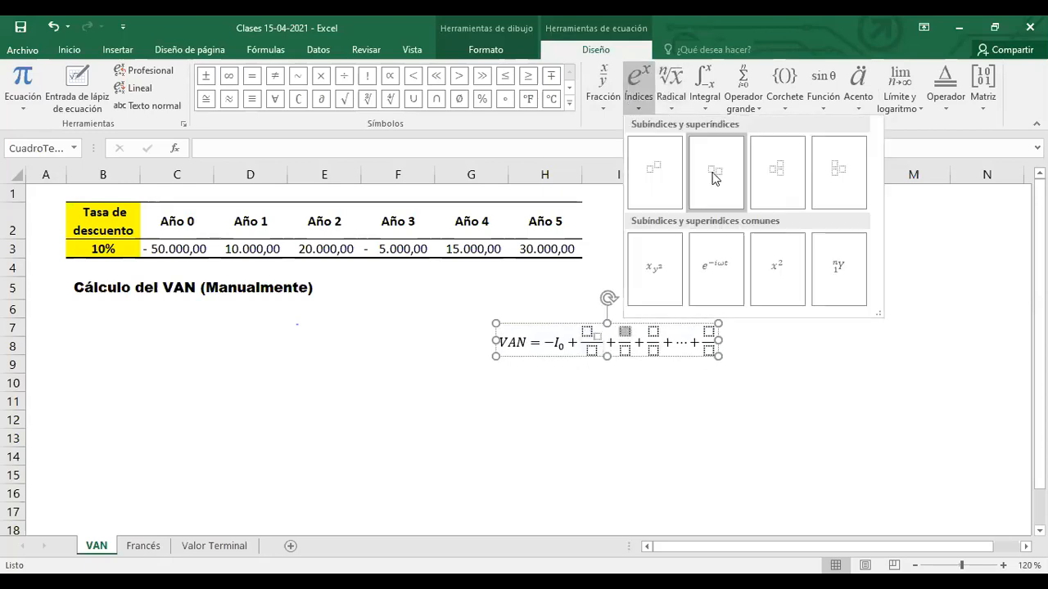
pyautogui.click(710, 167)
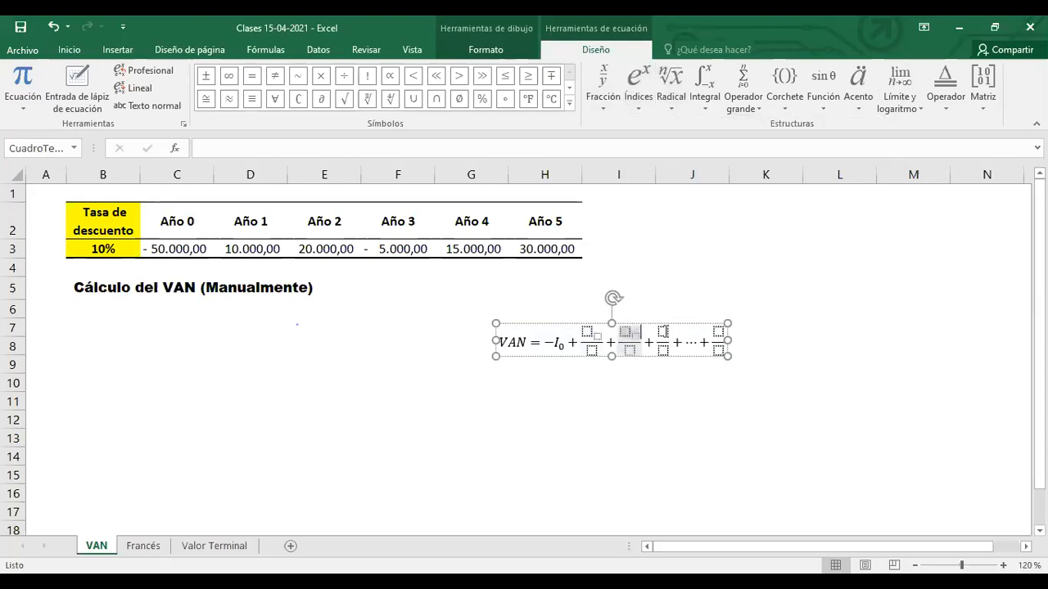
pyautogui.click(635, 87)
pyautogui.click(715, 171)
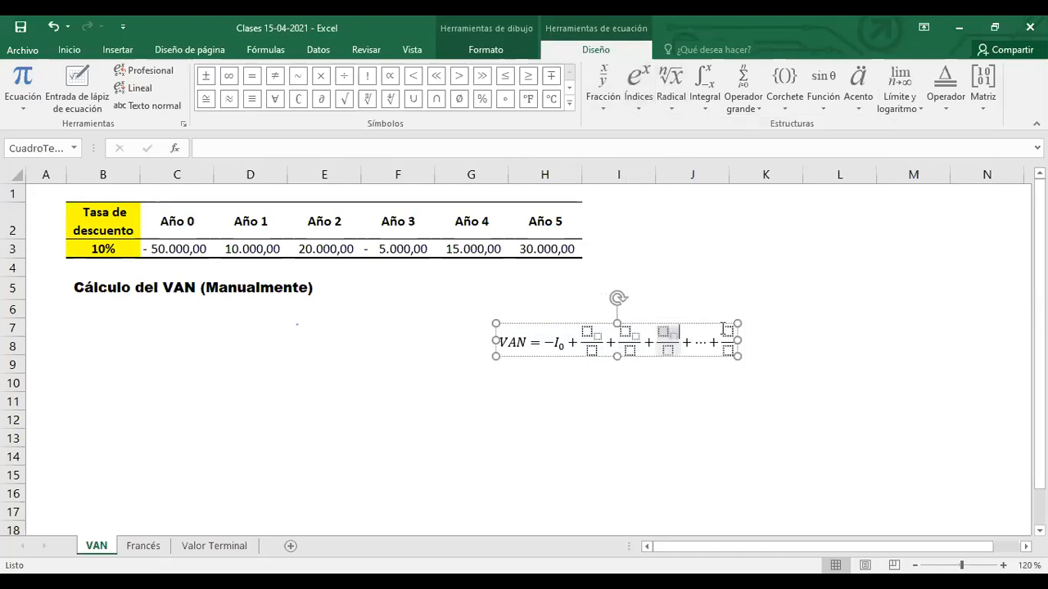
pyautogui.click(638, 91)
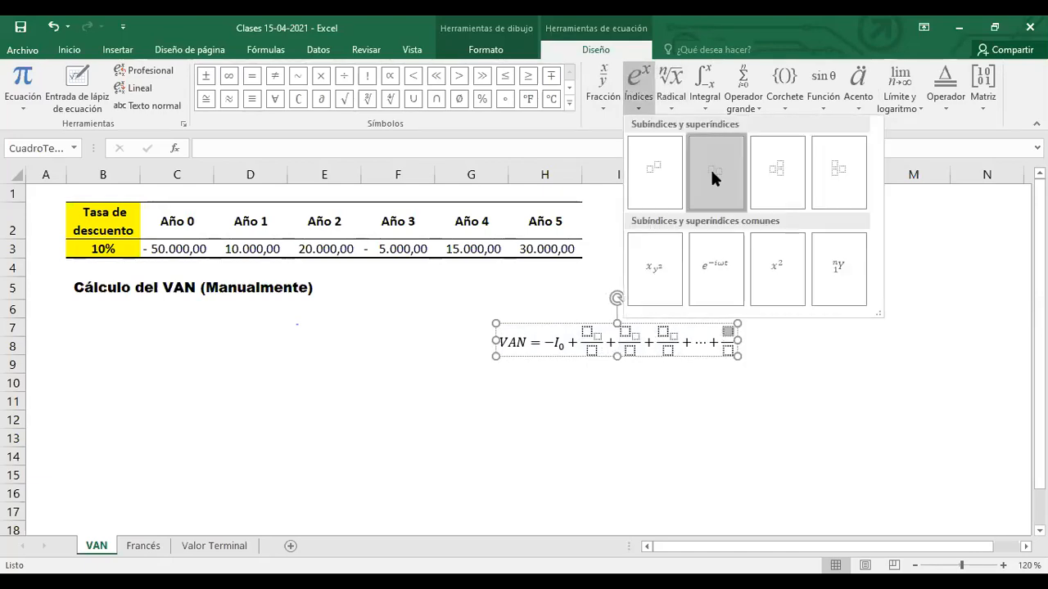
pyautogui.click(711, 168)
# Step: Fill the first fraction's numerator with FC and subscript 1
pyautogui.click(591, 350)
pyautogui.click(588, 332)
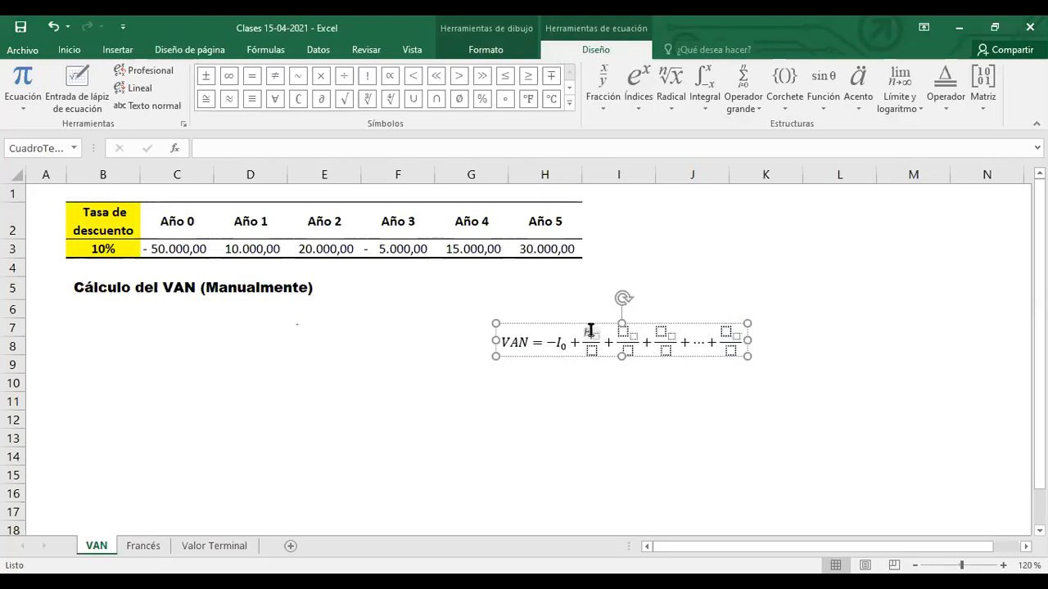
pyautogui.write('FC')
pyautogui.press('Right')
pyautogui.write('1')
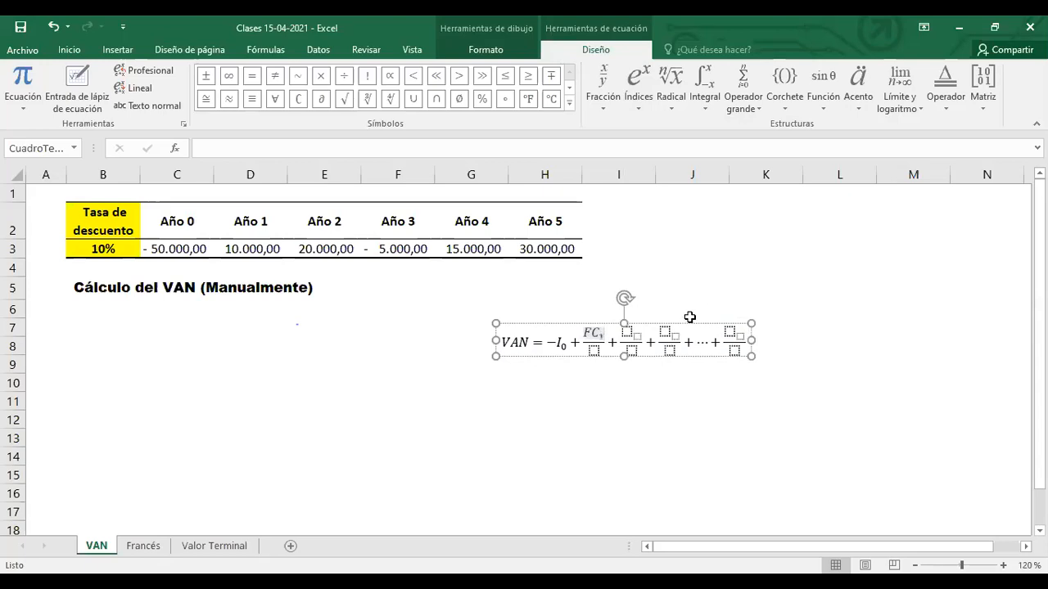
# Step: Fill the numerators of the second, third and last fractions with FC and subscripts 2, 3 and n
pyautogui.click(627, 332)
pyautogui.write('FC')
pyautogui.press('Right')
pyautogui.write('2')
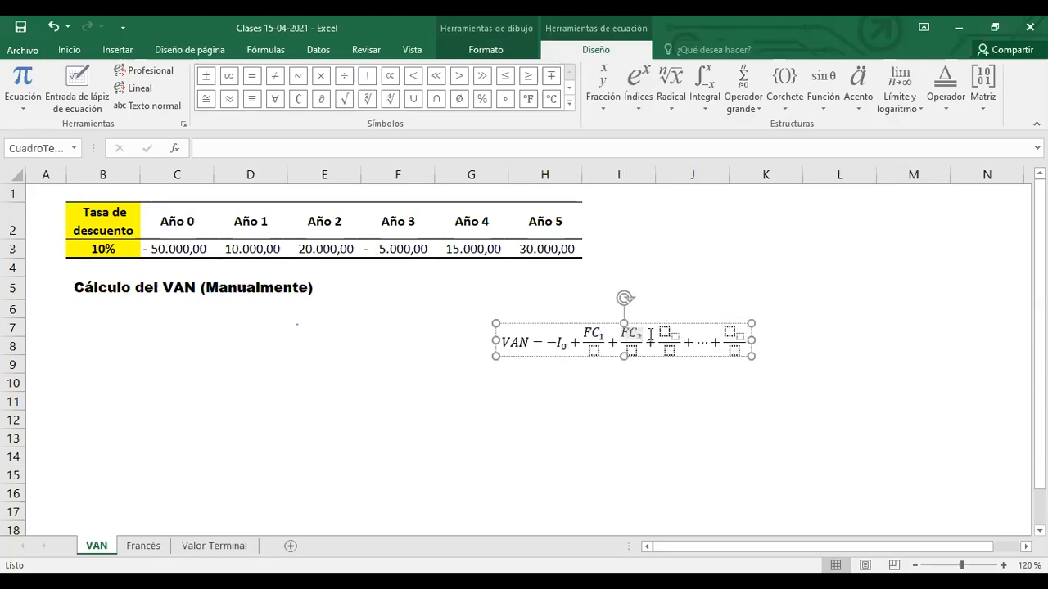
pyautogui.click(664, 333)
pyautogui.write('FC3')
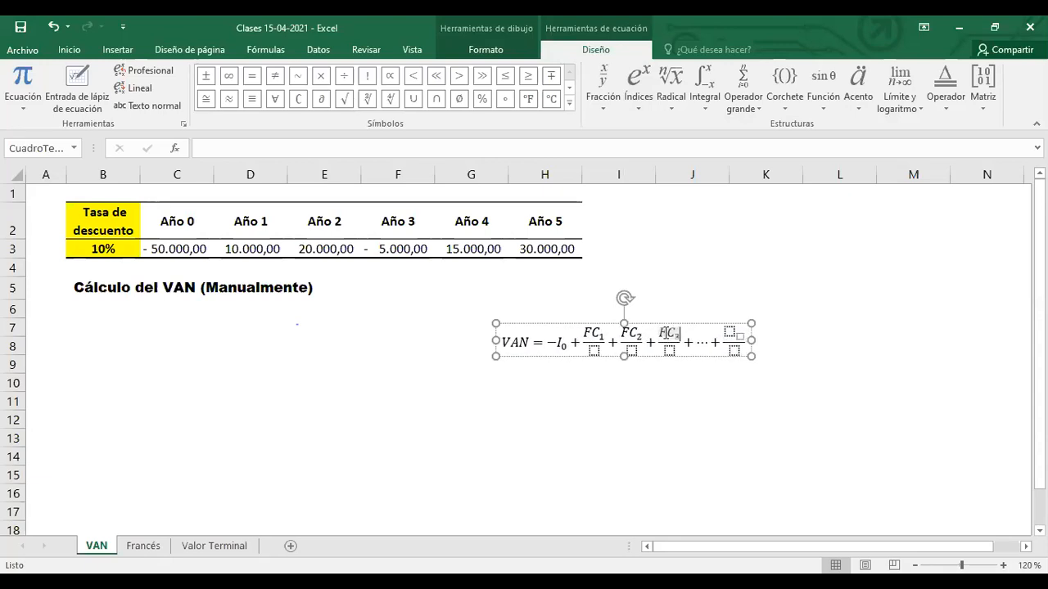
pyautogui.click(730, 332)
pyautogui.write('FC_')
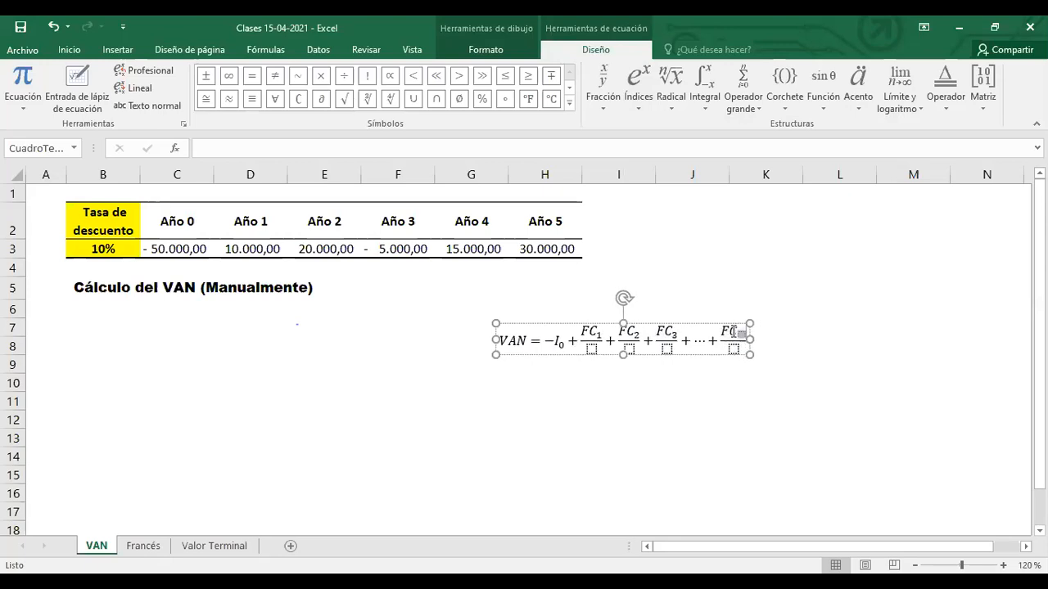
pyautogui.write('N')
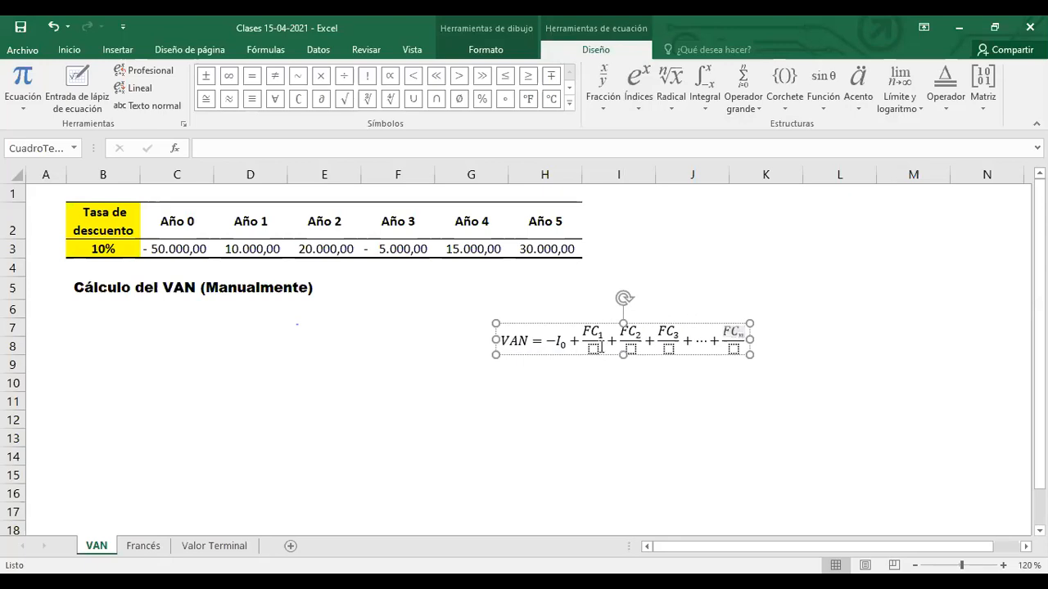
# Step: Insert parentheses in the first fraction's denominator and fill them with 1+k
pyautogui.click(593, 349)
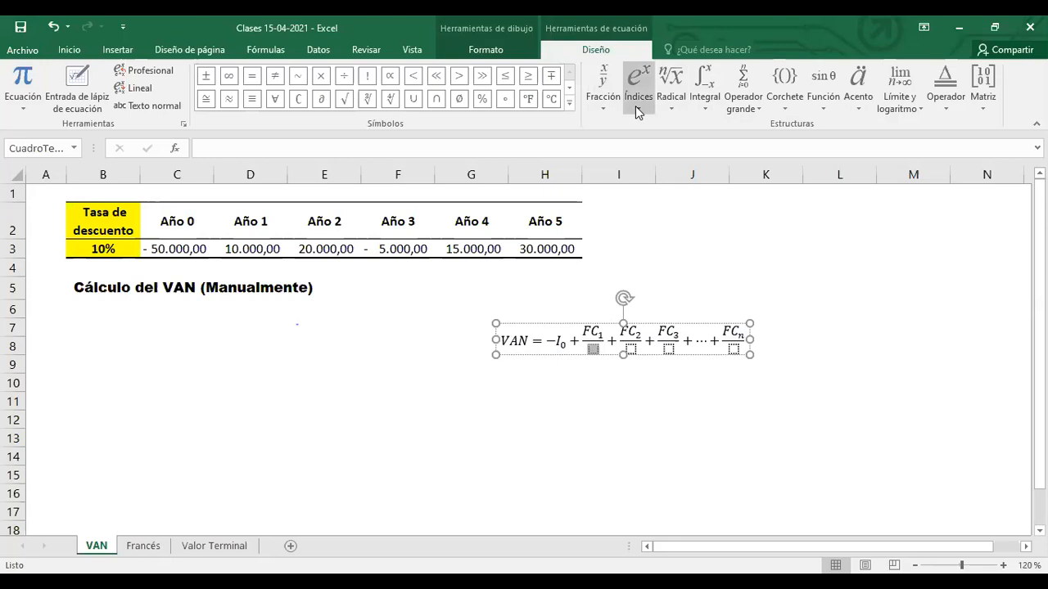
pyautogui.click(784, 86)
pyautogui.click(801, 171)
pyautogui.click(593, 352)
pyautogui.write('1+k')
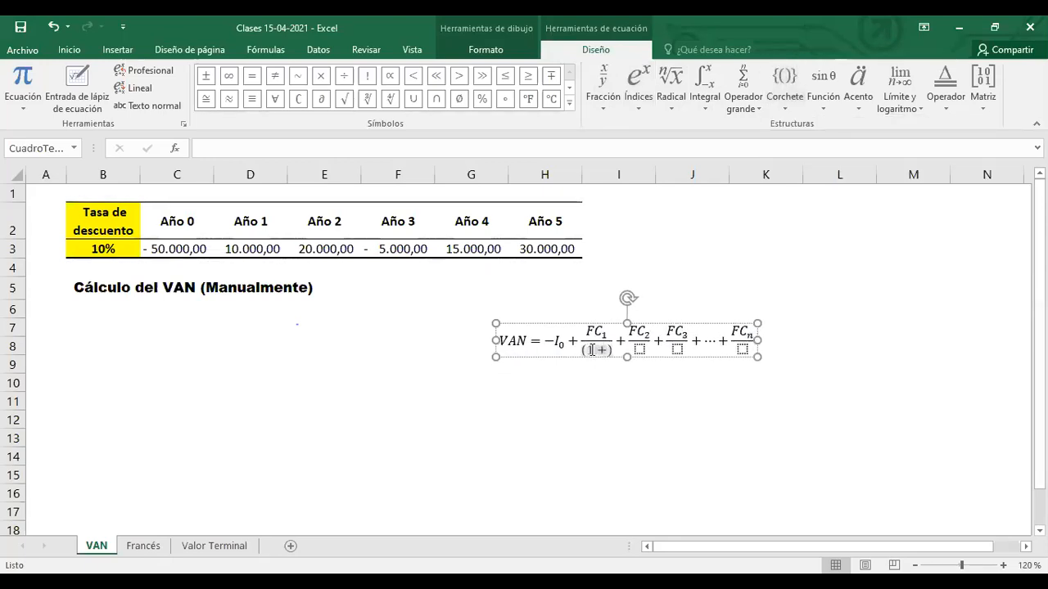
# Step: Insert an empty superscript structure in the denominators of the second, third and last fractions
pyautogui.click(651, 350)
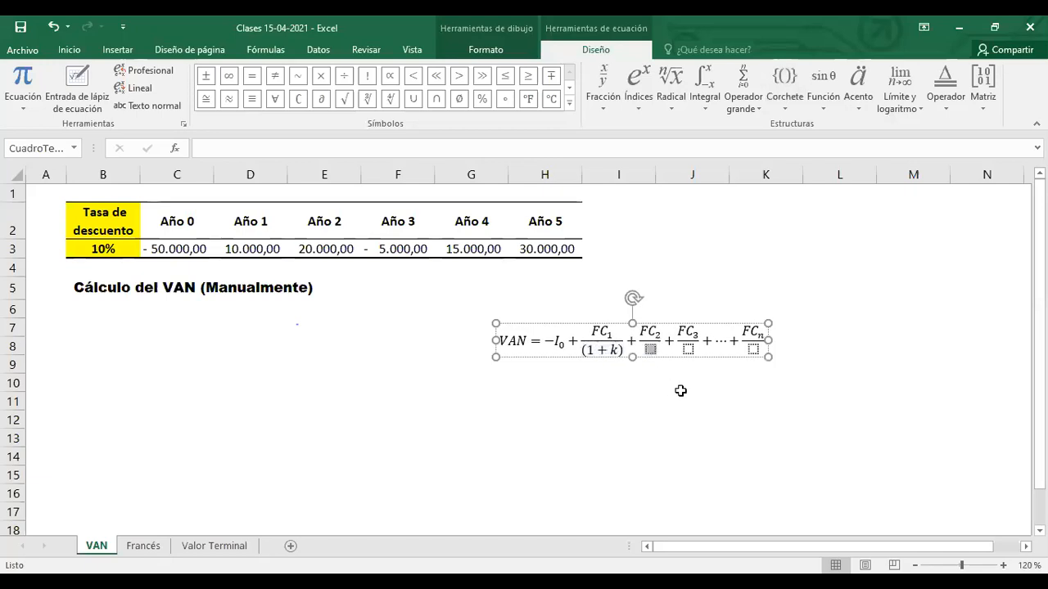
pyautogui.click(646, 82)
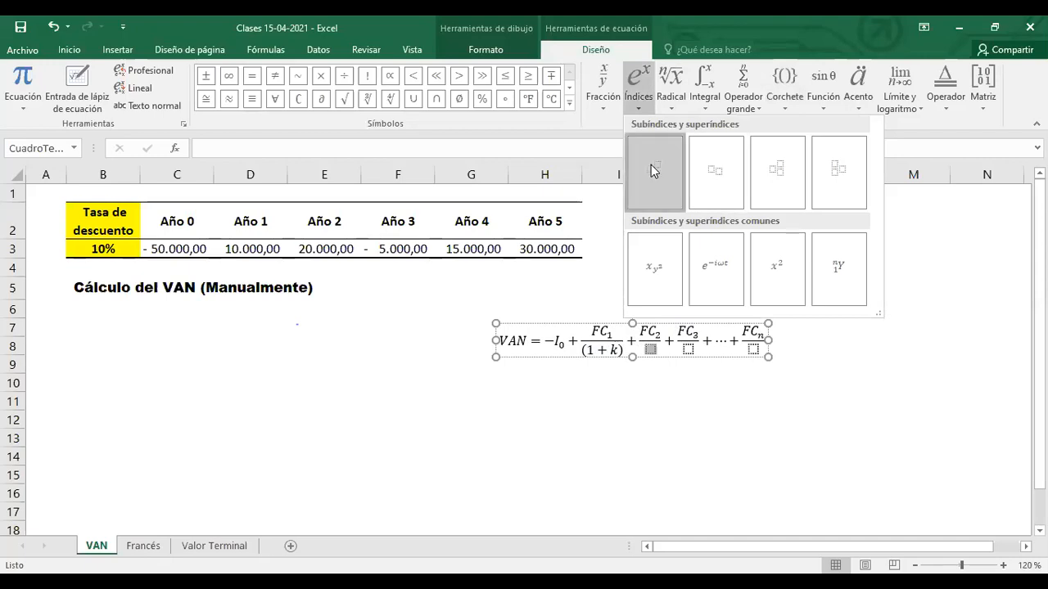
pyautogui.click(651, 167)
pyautogui.click(644, 97)
pyautogui.click(652, 166)
pyautogui.click(753, 349)
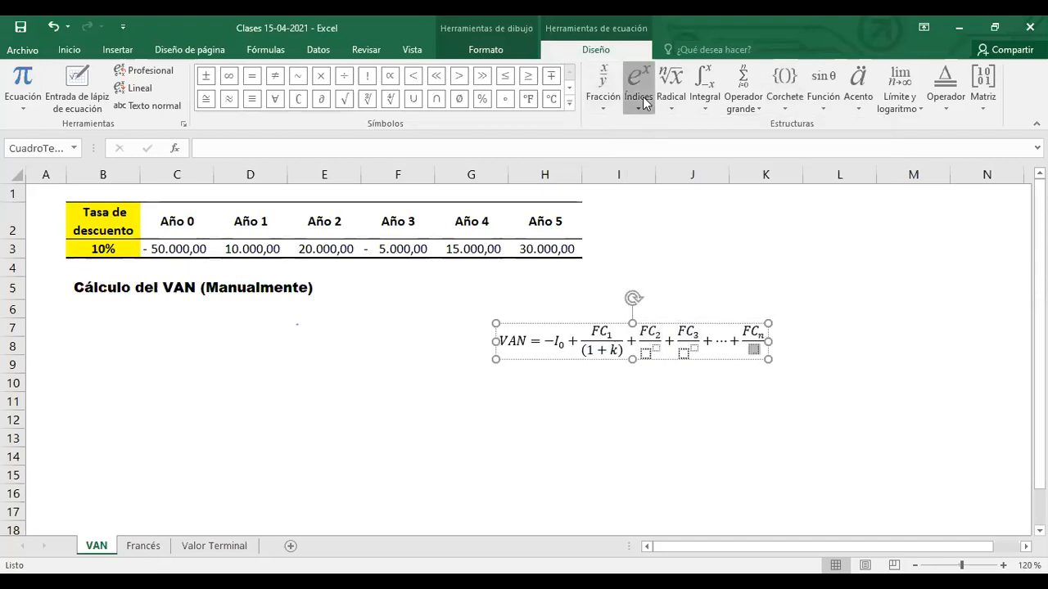
pyautogui.click(643, 96)
pyautogui.click(652, 167)
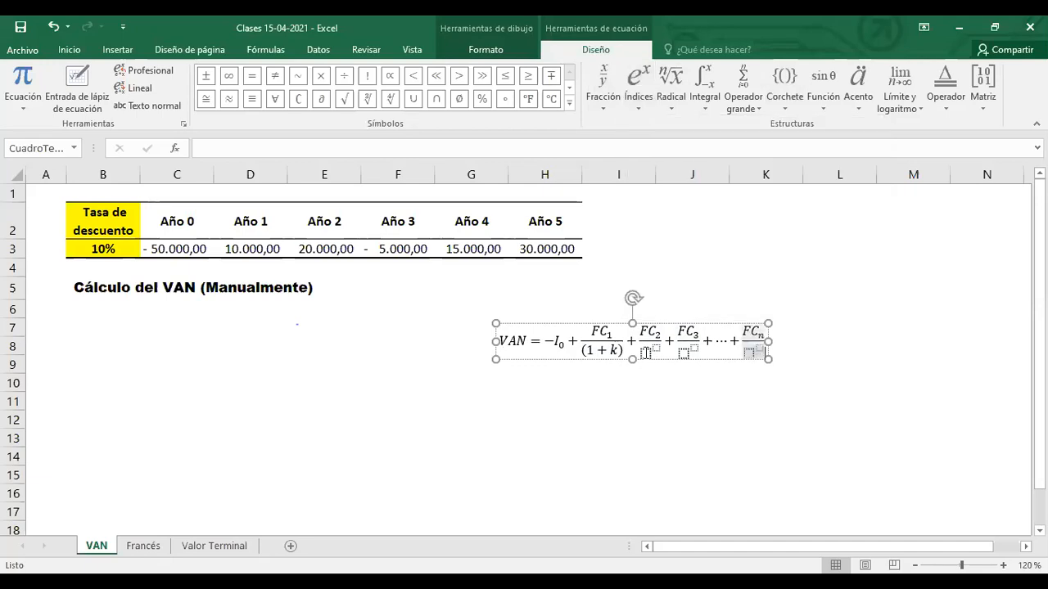
# Step: Insert empty parentheses as the base of the superscript in the second, third and last denominators
pyautogui.click(784, 103)
pyautogui.click(796, 156)
pyautogui.click(698, 353)
pyautogui.click(779, 84)
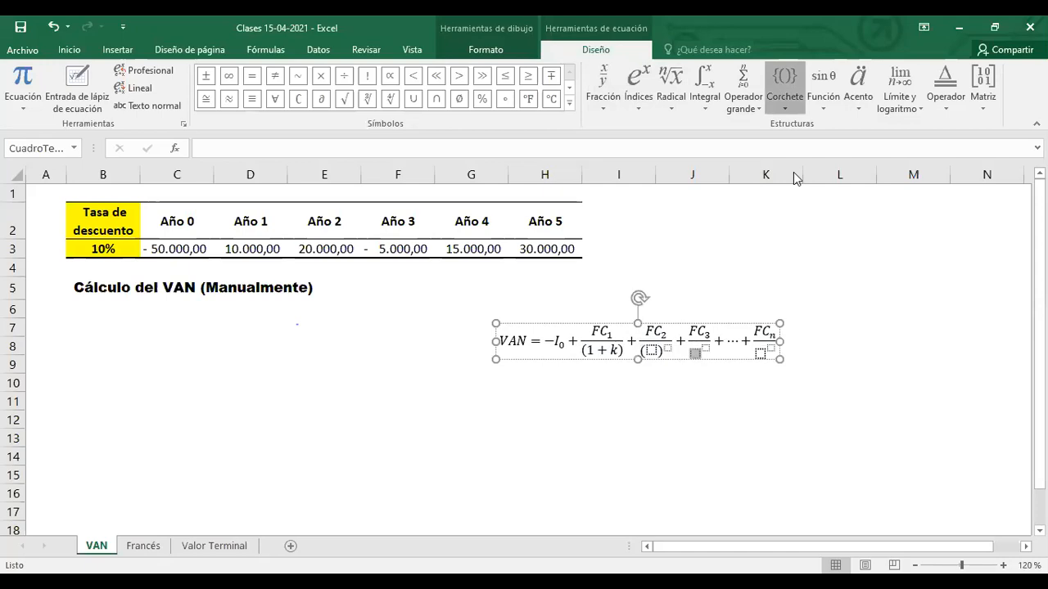
pyautogui.click(795, 156)
pyautogui.click(771, 353)
pyautogui.click(782, 80)
pyautogui.click(795, 156)
# Step: Complete the second fraction's denominator as (1+k) with exponent 2
pyautogui.click(652, 352)
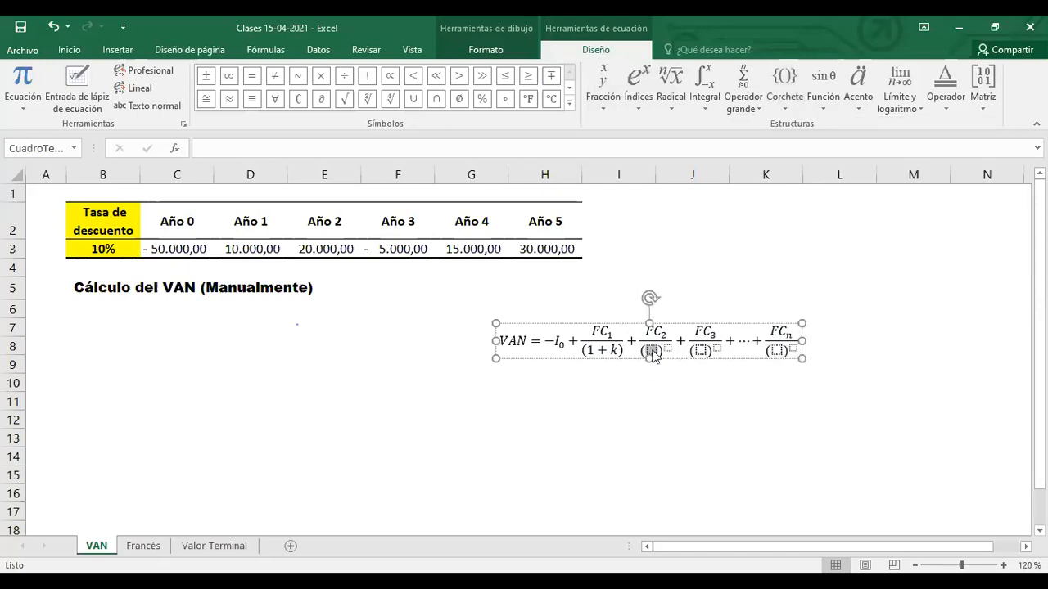
pyautogui.write('1 + ')
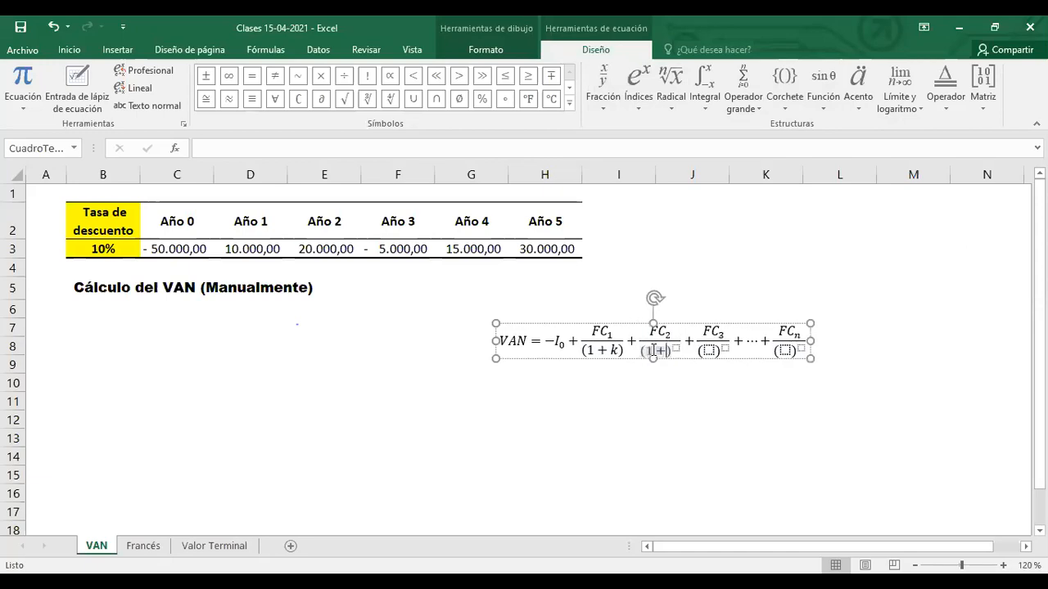
pyautogui.write('k')
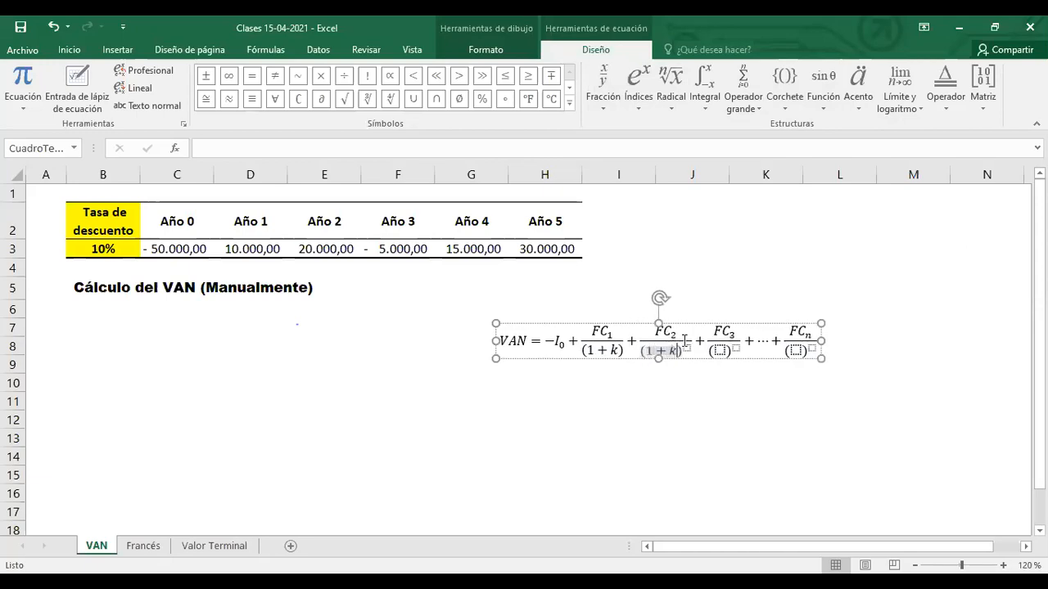
pyautogui.click(687, 348)
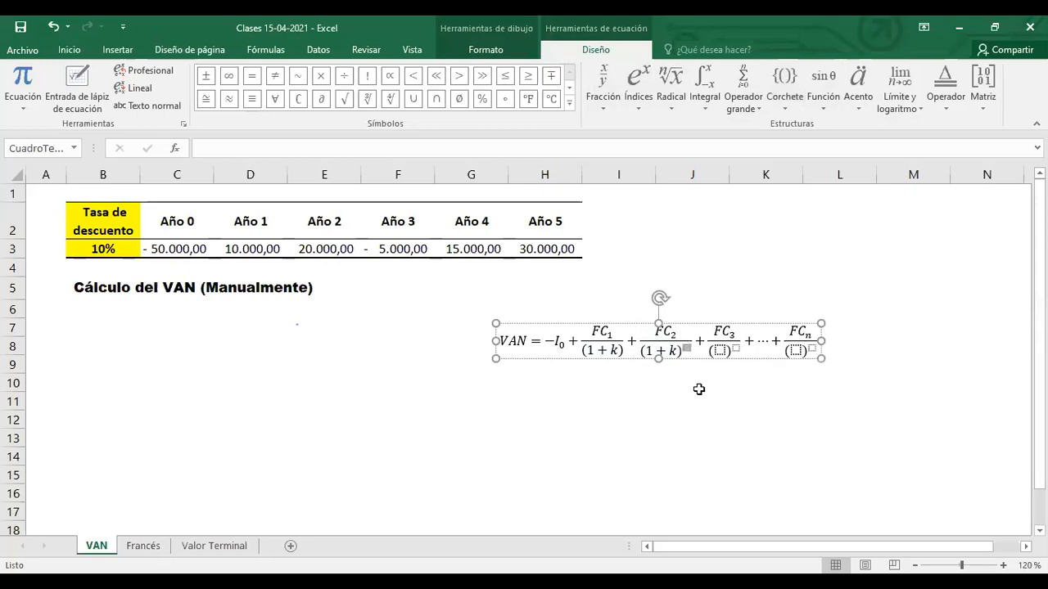
pyautogui.write('2')
# Step: Complete the third denominator as (1+k) with exponent 3 and the last one as (1+k) with exponent n
pyautogui.click(717, 350)
pyautogui.write('1 + k')
pyautogui.click(751, 349)
pyautogui.press('BackSpace')
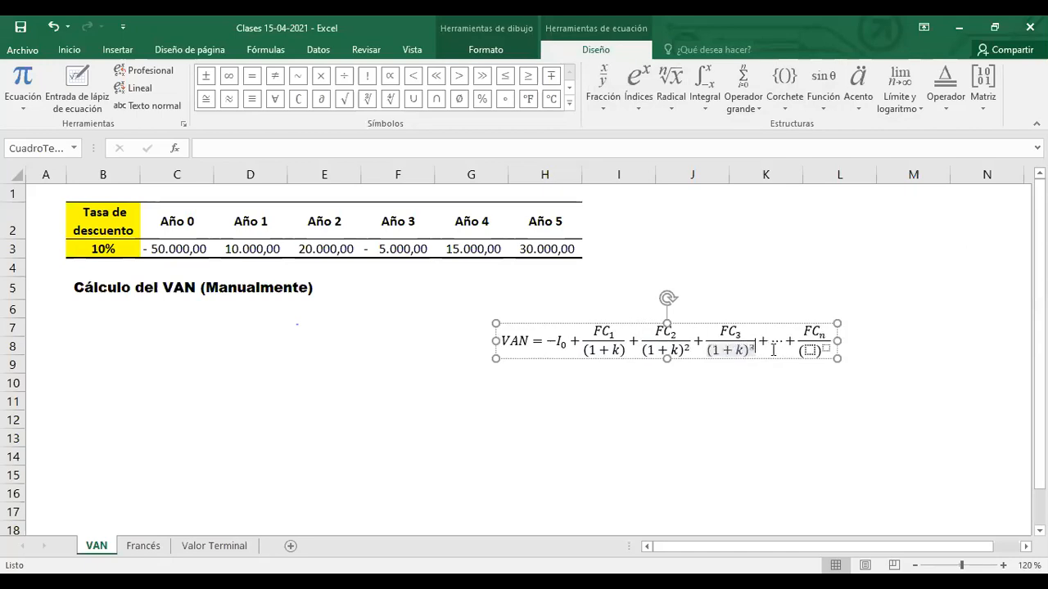
pyautogui.click(805, 351)
pyautogui.write('1 + k)^')
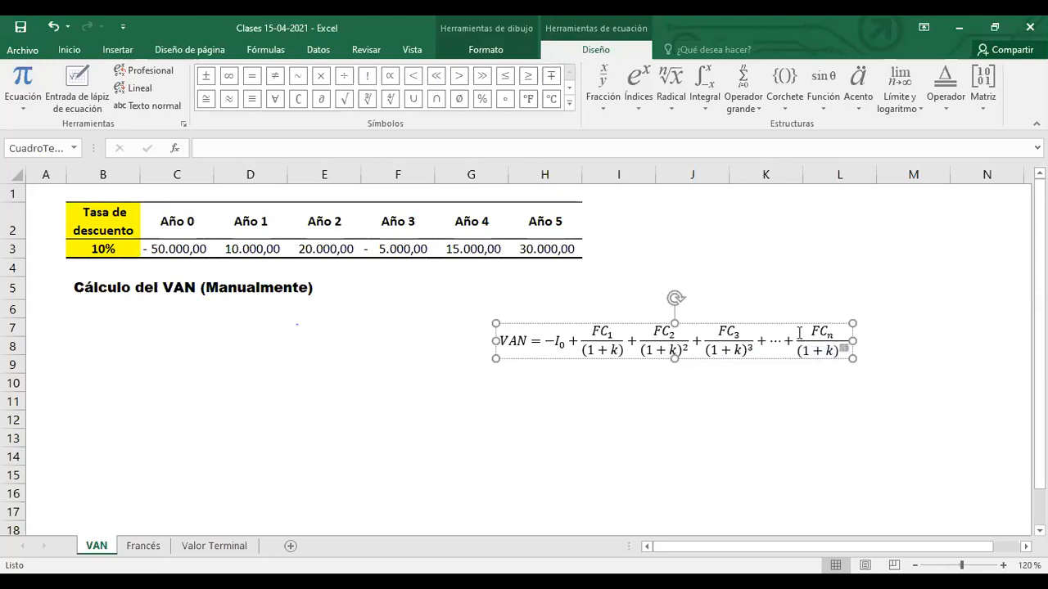
pyautogui.write('n')
pyautogui.click(702, 417)
# Step: Make the word VAN at the start of the equation bold
pyautogui.click(511, 342)
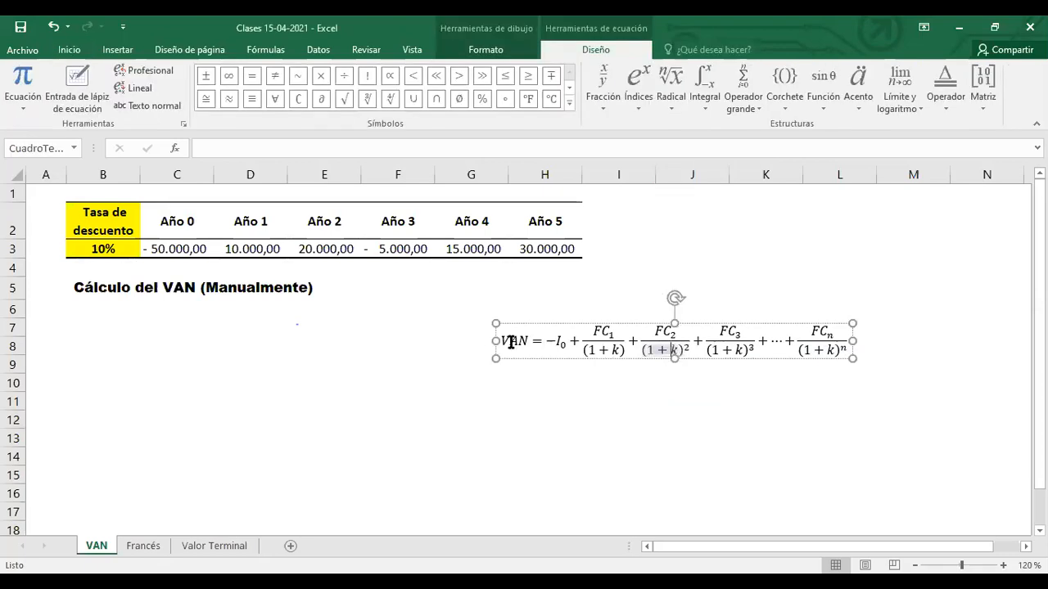
pyautogui.doubleClick(519, 339)
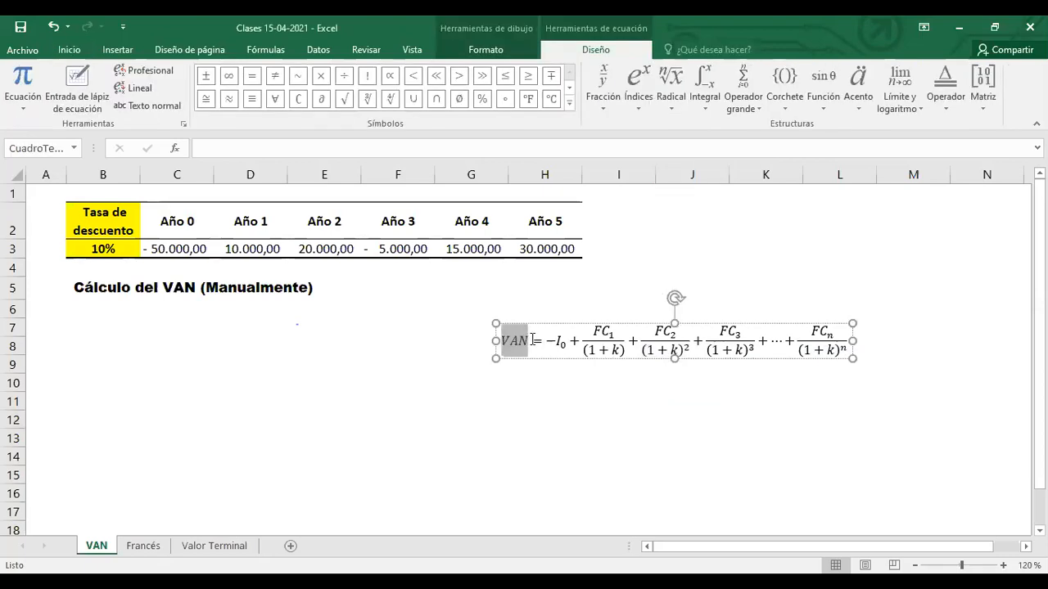
pyautogui.hotkey('ctrl', 'n')
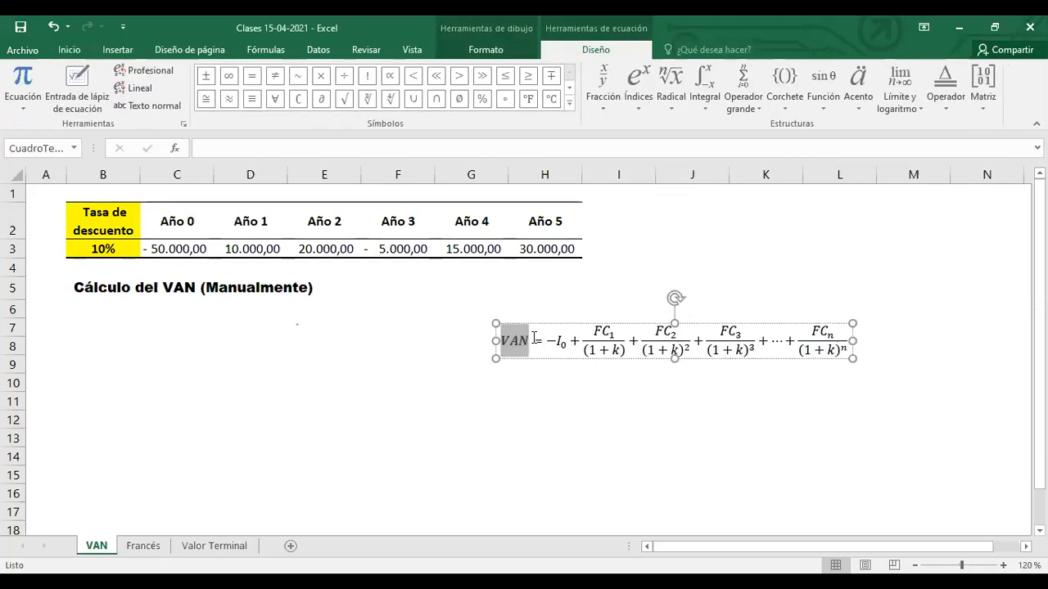
pyautogui.click(765, 493)
# Step: Move the VAN equation up to rows 5 and 6, beside the "Cálculo del VAN (Manualmente)" heading
pyautogui.click(663, 344)
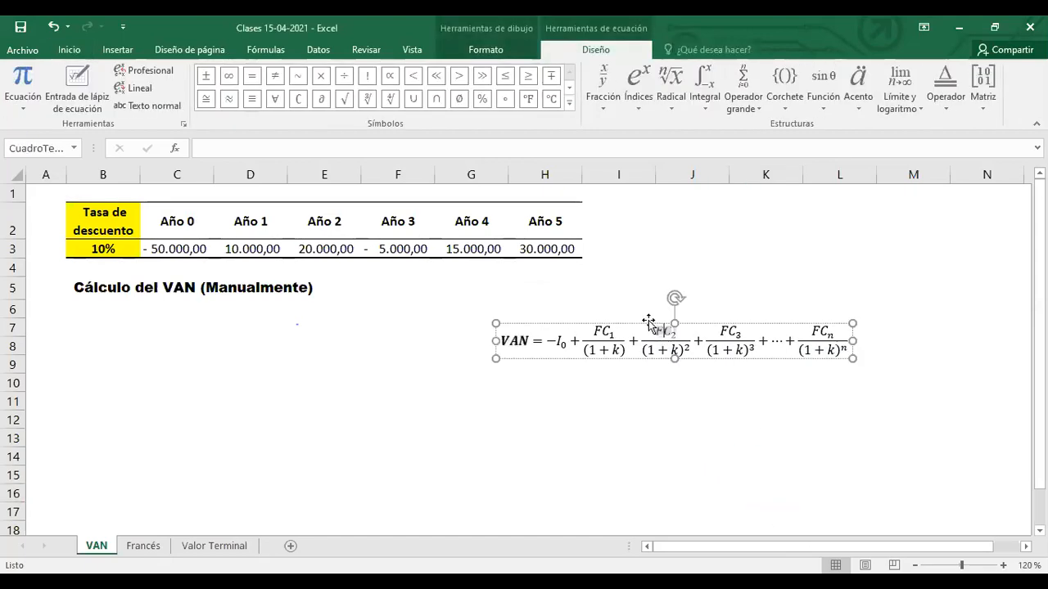
pyautogui.moveTo(647, 323); pyautogui.dragTo(593, 276)
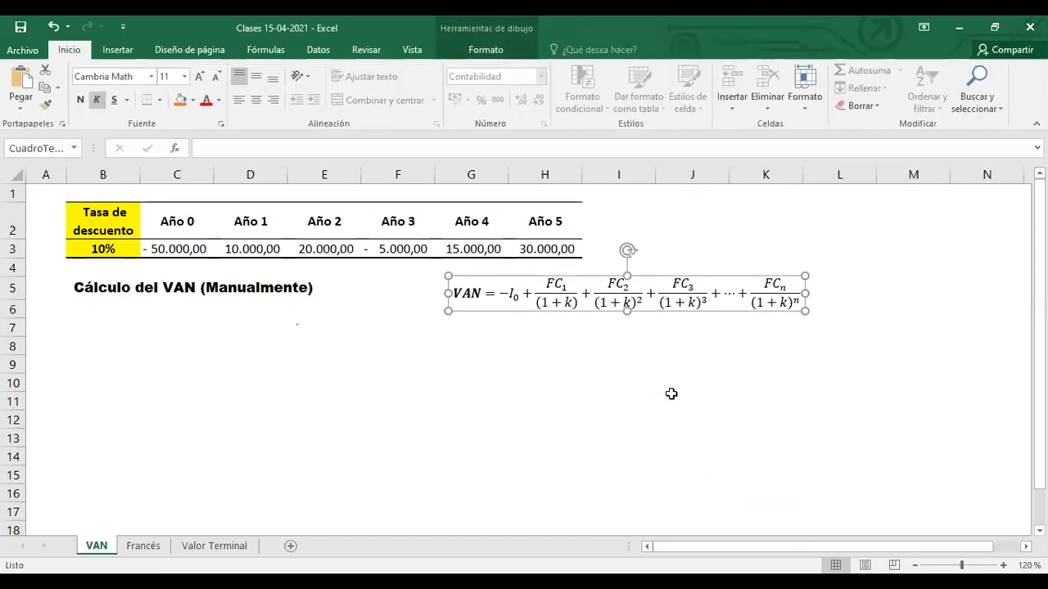
pyautogui.click(676, 395)
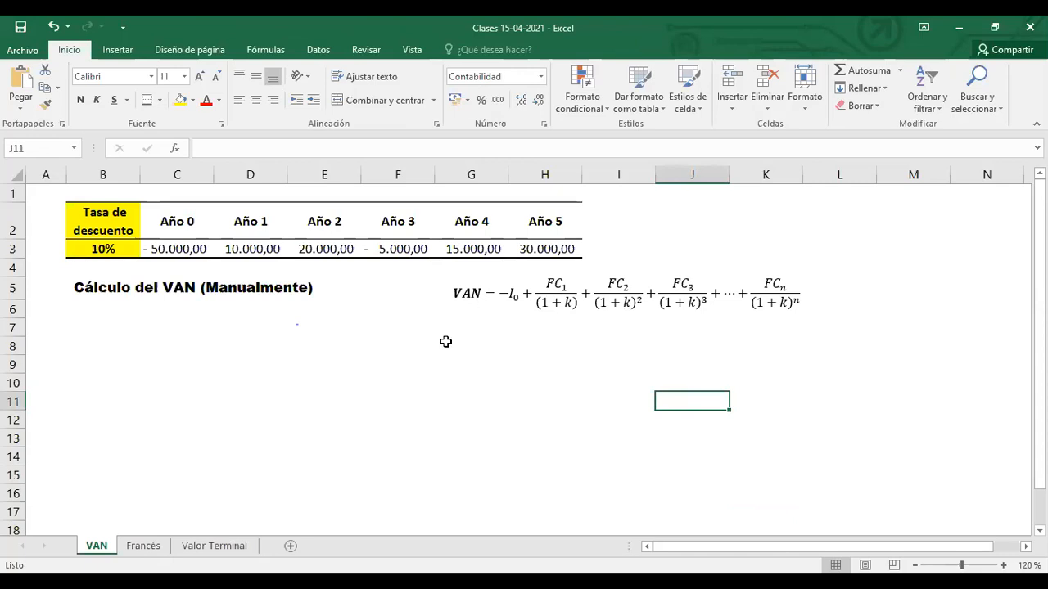
# Step: Duplicate the VAN equation and place the copy directly below the original in rows 7 and 8
pyautogui.click(486, 290)
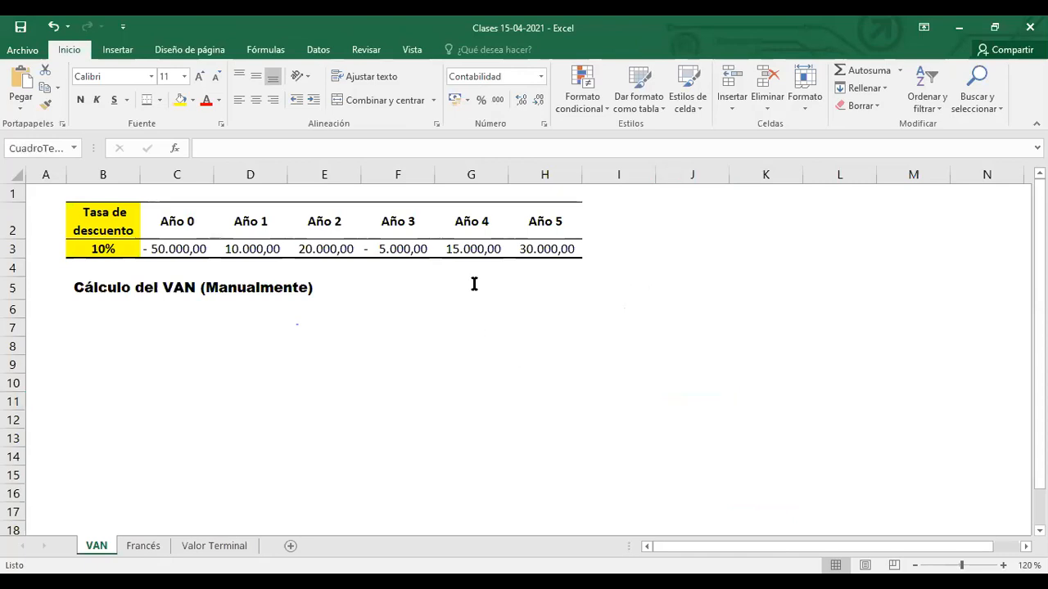
pyautogui.press('Escape')
pyautogui.hotkey('ctrl', 'c')
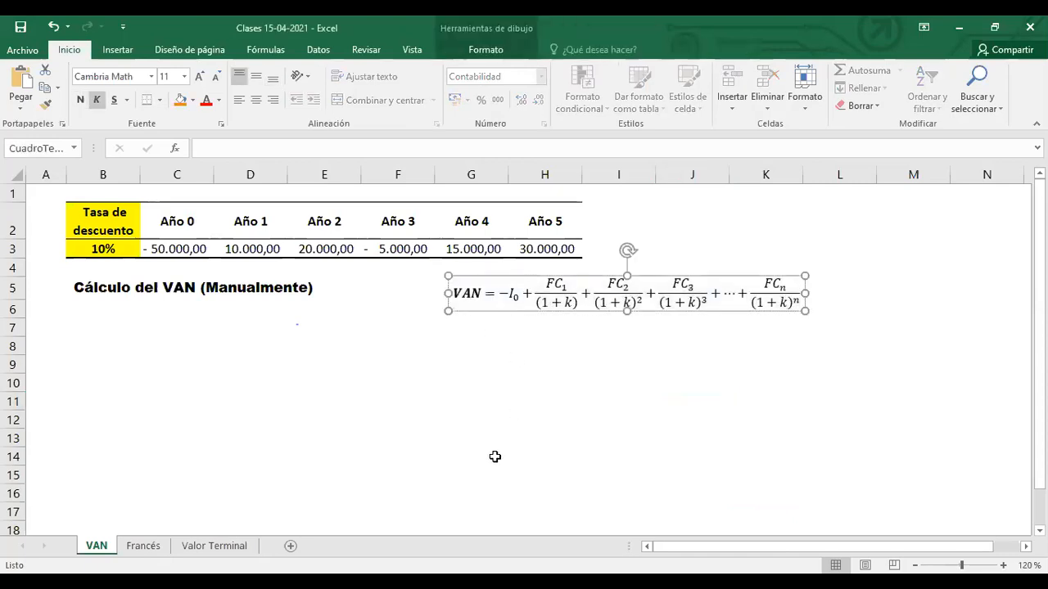
pyautogui.click(466, 376)
pyautogui.hotkey('ctrl', 'v')
pyautogui.moveTo(535, 375); pyautogui.dragTo(552, 321)
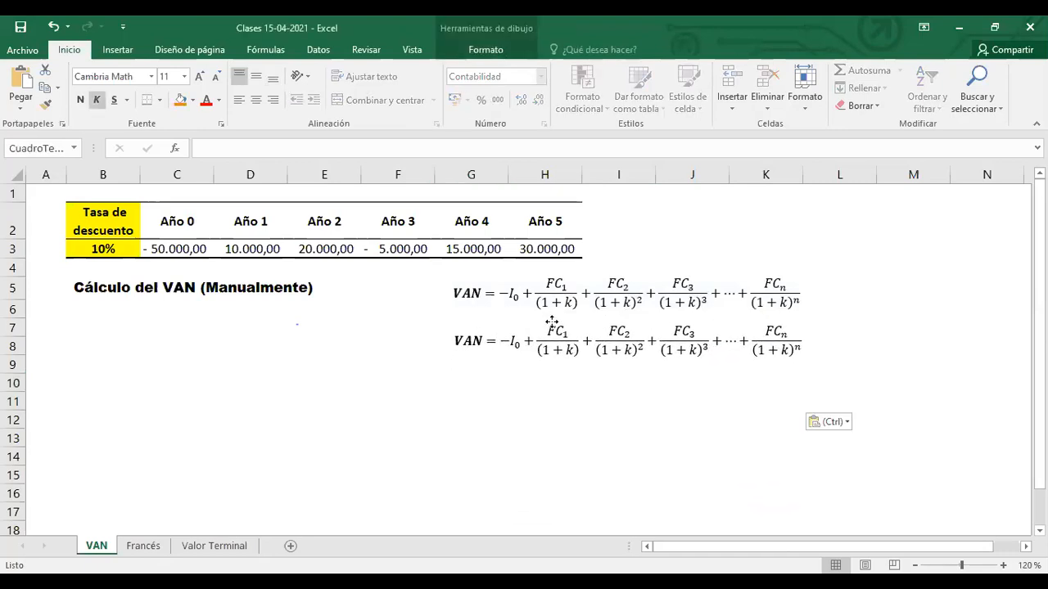
# Step: Replace the initial investment term I₀ in the copied equation with 50.000
pyautogui.doubleClick(514, 340)
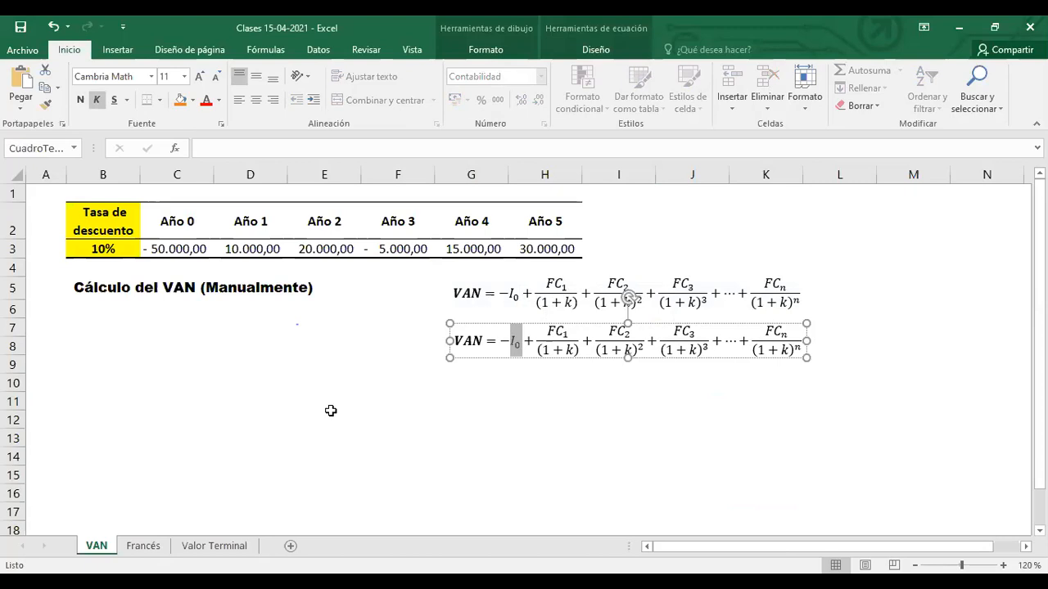
pyautogui.write('50')
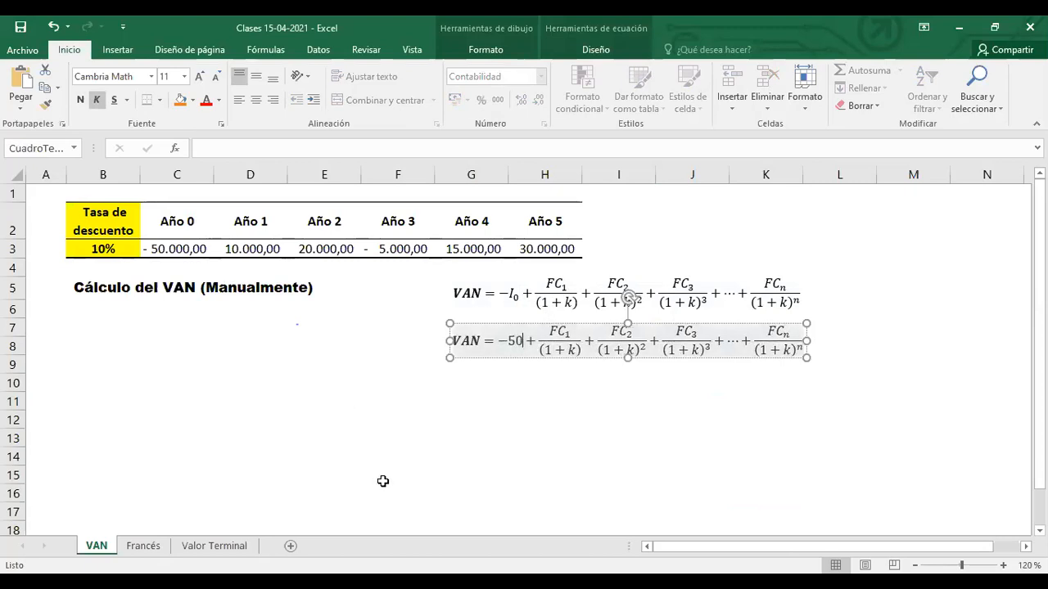
pyautogui.write('.000')
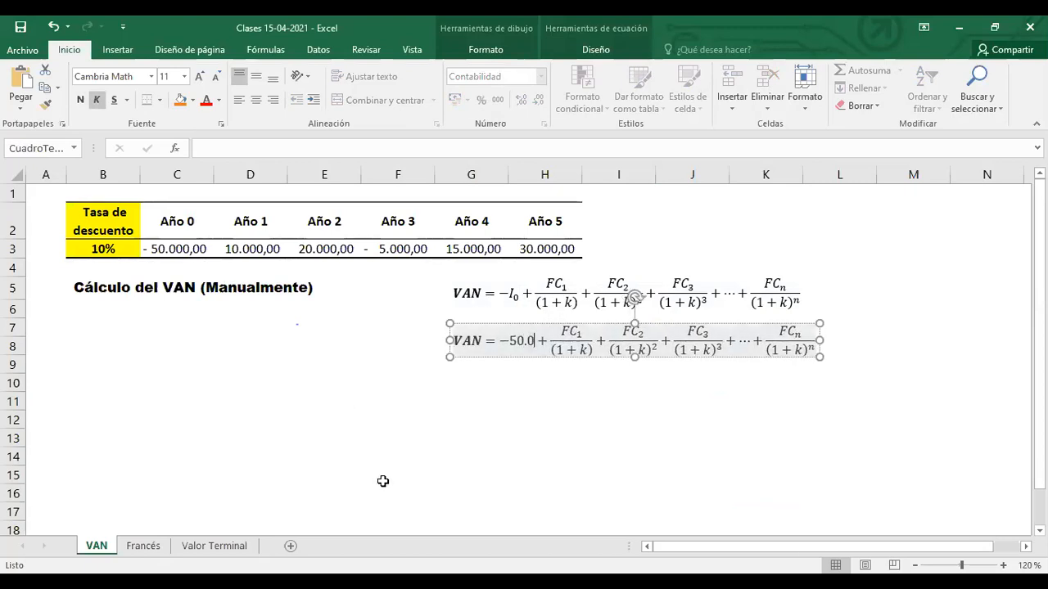
# Step: Substitute 10.000 for FC₁ and 0.10 for k in the first fraction of the copied equation
pyautogui.doubleClick(578, 331)
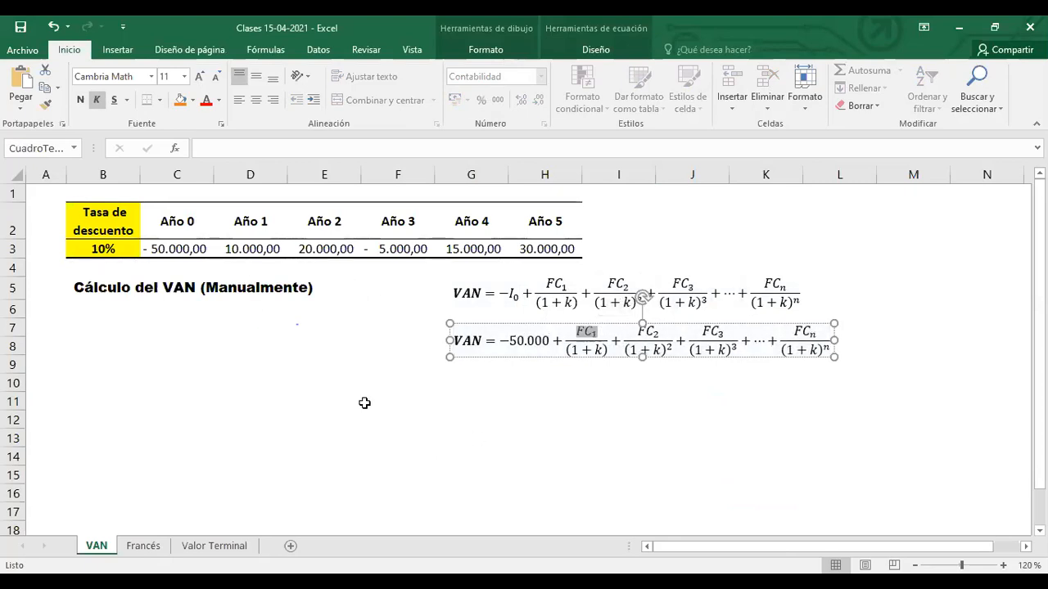
pyautogui.write('10')
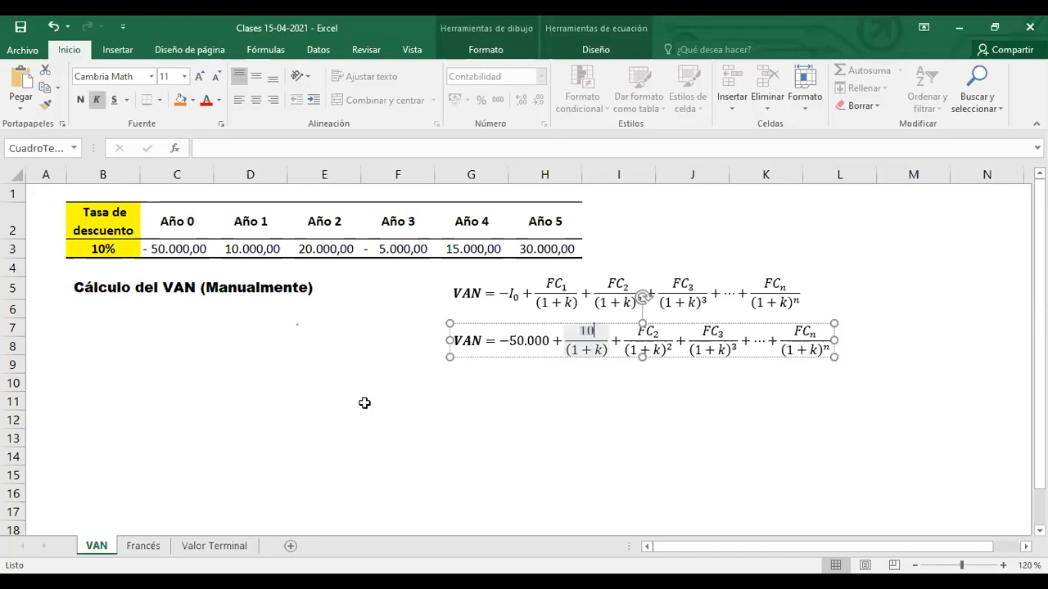
pyautogui.write('.000')
pyautogui.click(601, 350)
pyautogui.moveTo(603, 350); pyautogui.dragTo(602, 349)
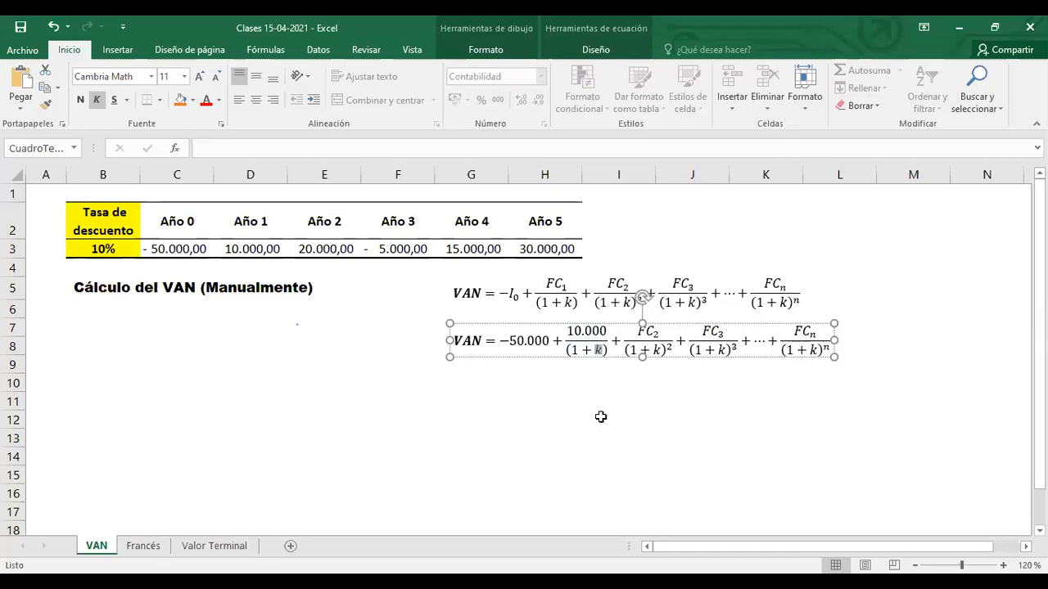
pyautogui.write('0.10')
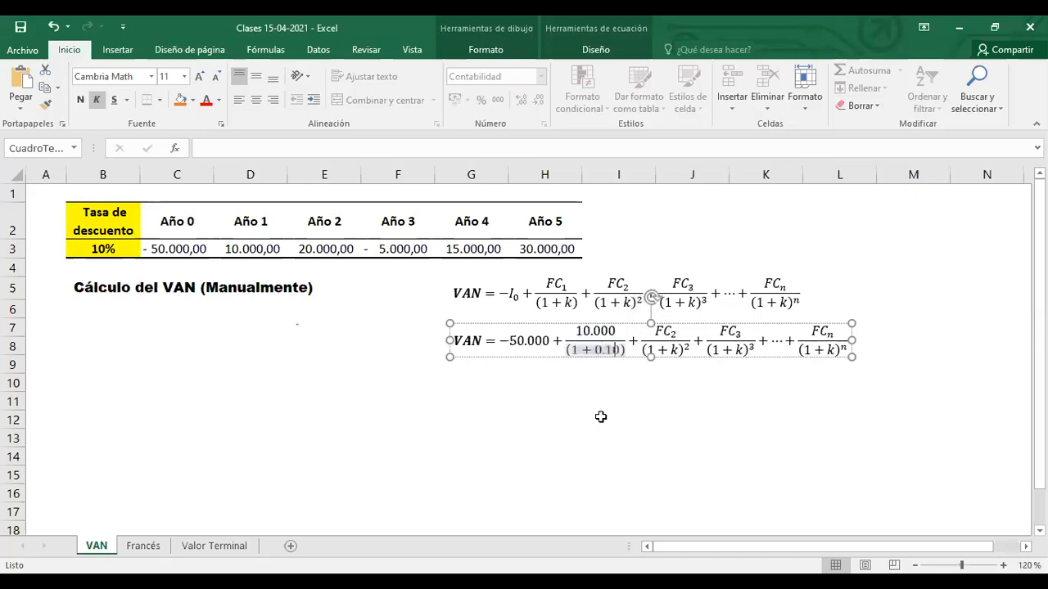
# Step: Substitute 20.000 for FC₂ and 0,10 for k in the second fraction, and write the first denominator's rate as 0,10 with a decimal comma
pyautogui.doubleClick(664, 331)
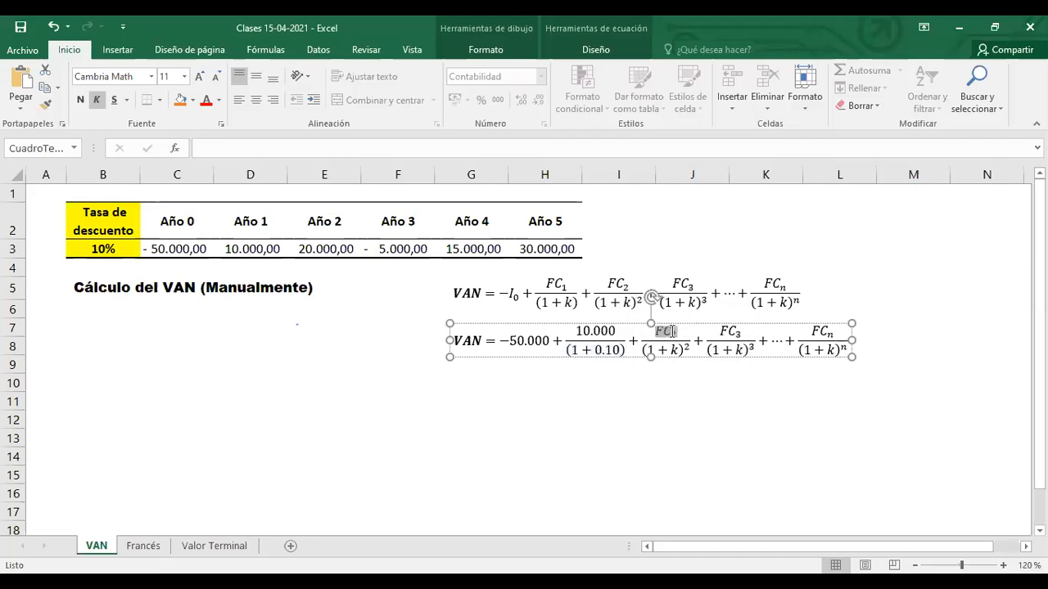
pyautogui.write('20.000')
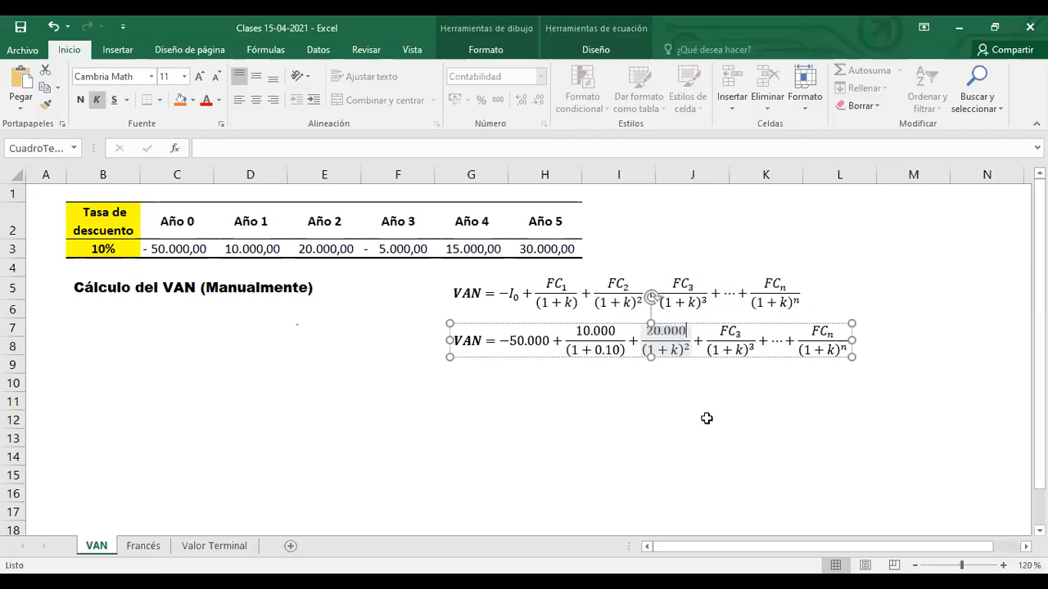
pyautogui.doubleClick(674, 350)
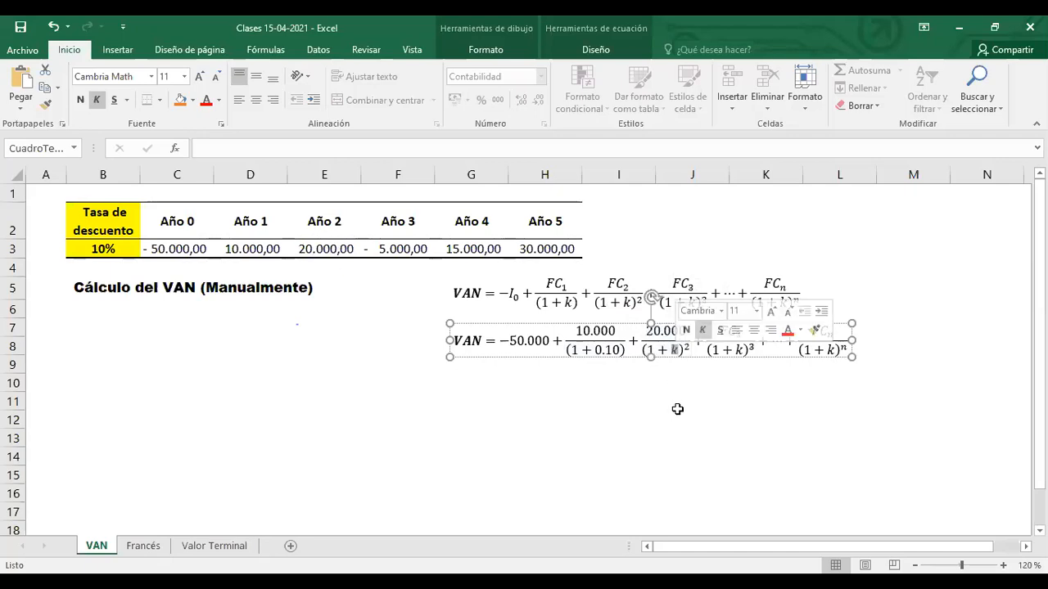
pyautogui.write('0.10')
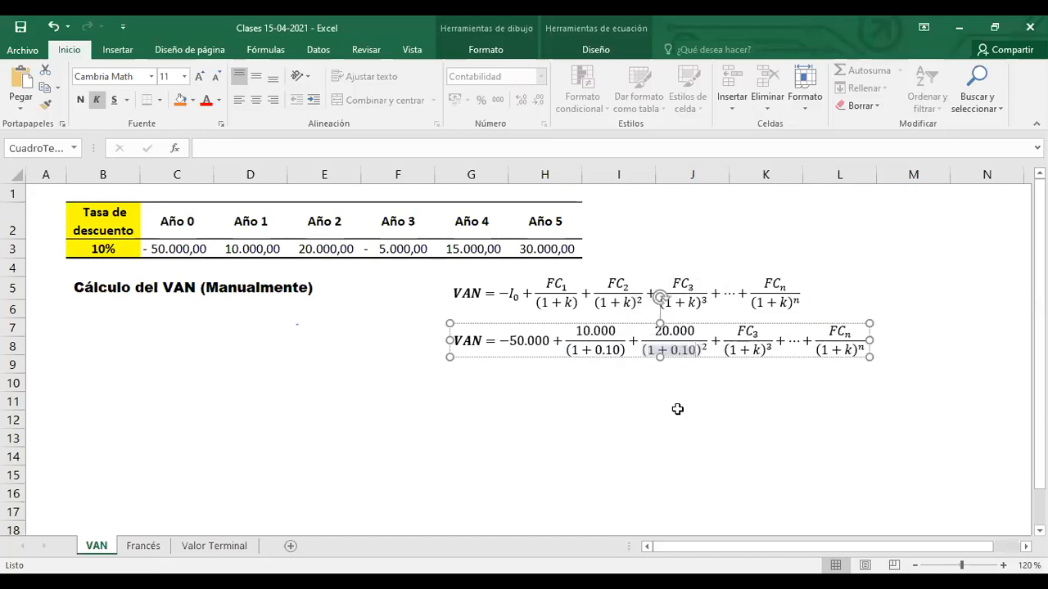
pyautogui.click(607, 350)
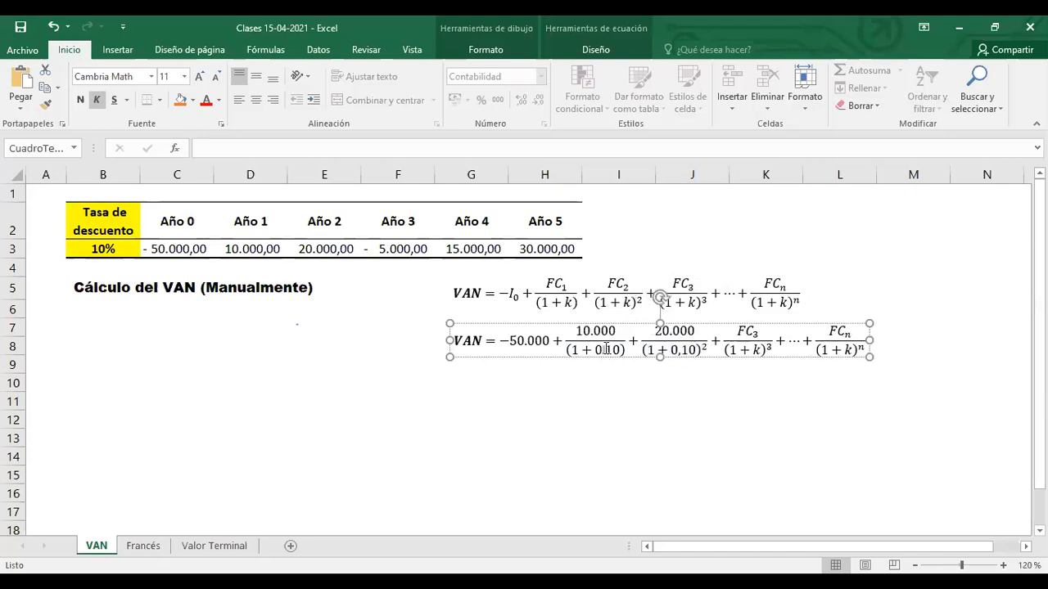
pyautogui.doubleClick(606, 349)
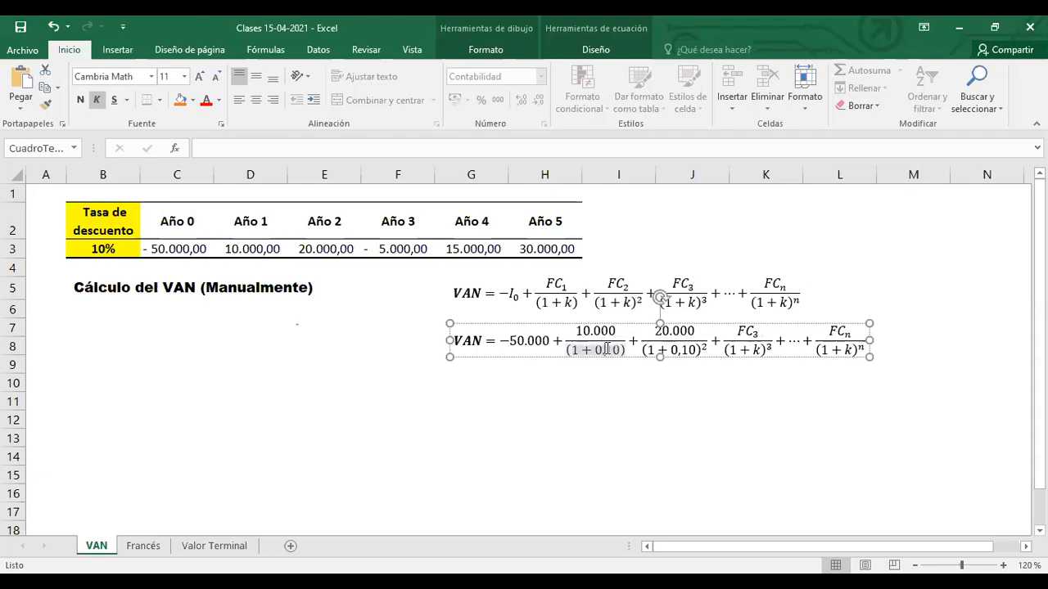
# Step: Substitute −5.000 for FC₃ and 0,10 for k in the third fraction of the copied equation
pyautogui.moveTo(737, 331); pyautogui.dragTo(753, 330)
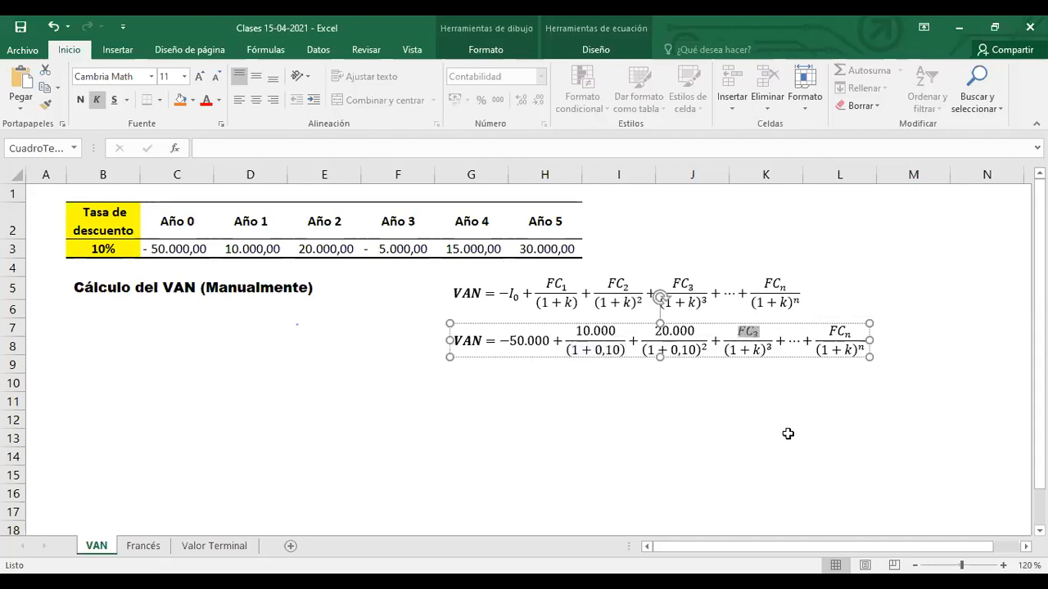
pyautogui.press('BackSpace')
pyautogui.write('-5.00')
pyautogui.press('BackSpace')
pyautogui.press('BackSpace')
pyautogui.press('BackSpace')
pyautogui.write('.000')
pyautogui.doubleClick(755, 350)
pyautogui.write('0,')
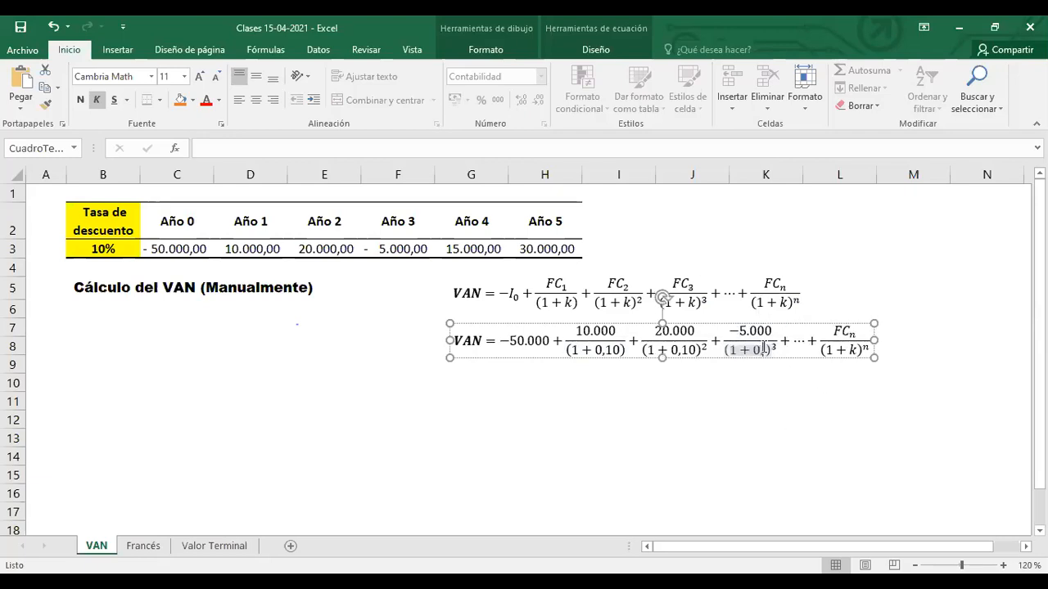
pyautogui.write('10')
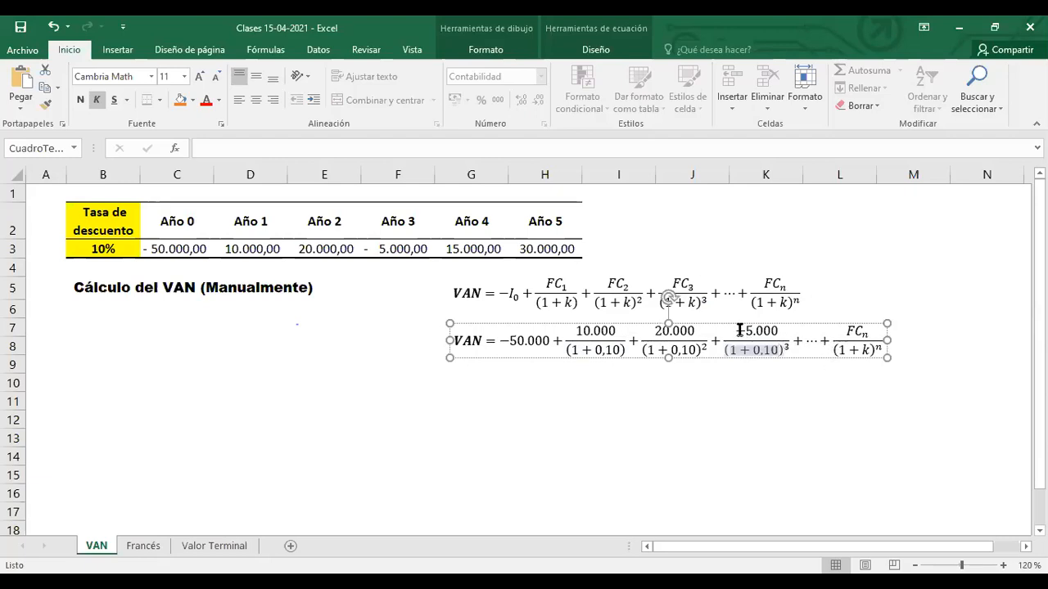
# Step: Replace the ellipsis with a copy of the third fraction, setting its numerator to 15.000 and its exponent to 4
pyautogui.moveTo(744, 331); pyautogui.dragTo(817, 345)
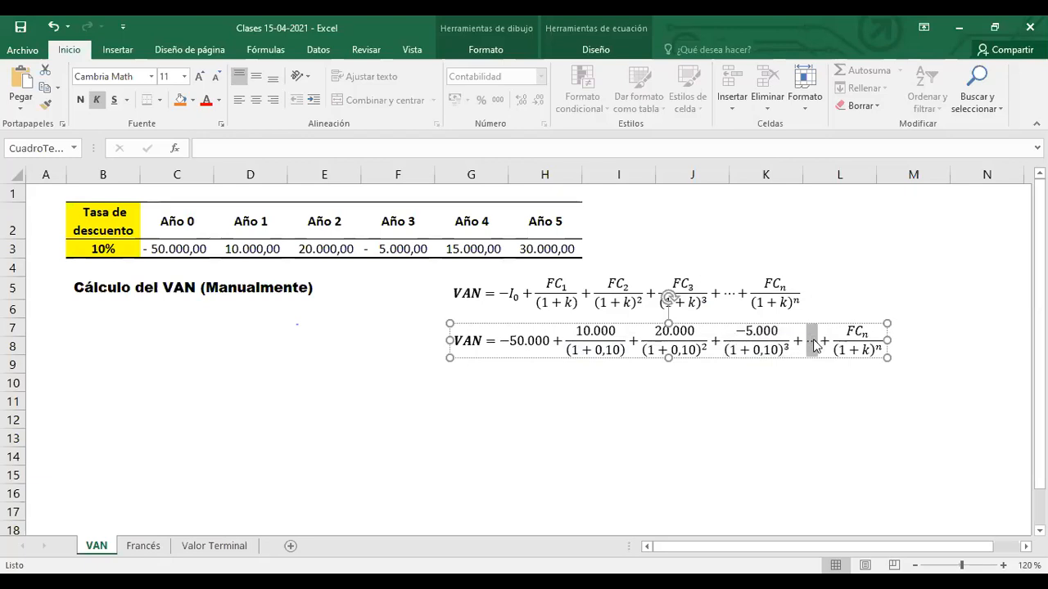
pyautogui.write('−5.000/(1+0,10)³')
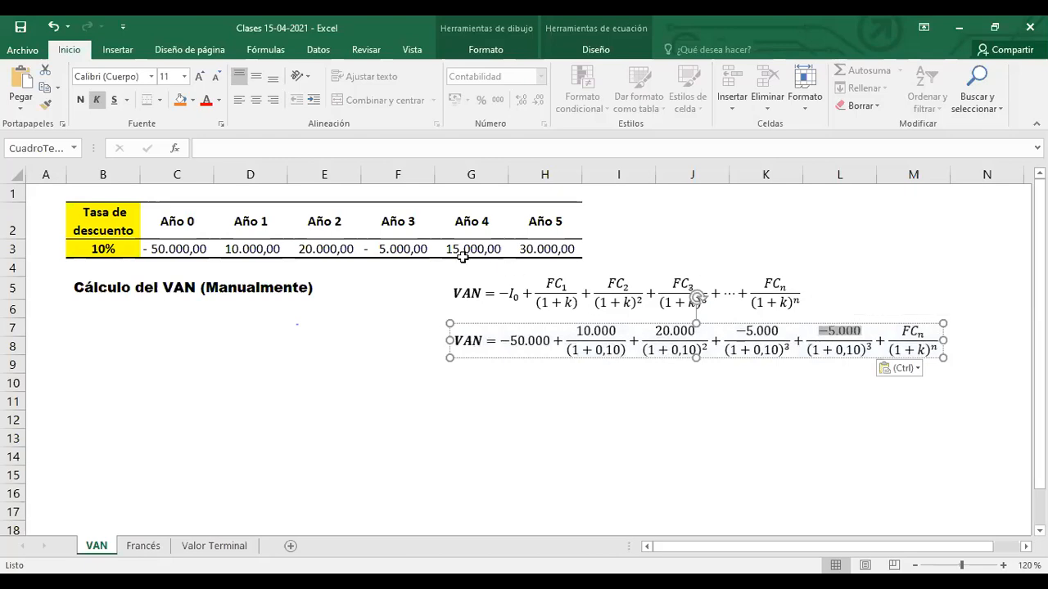
pyautogui.write('15')
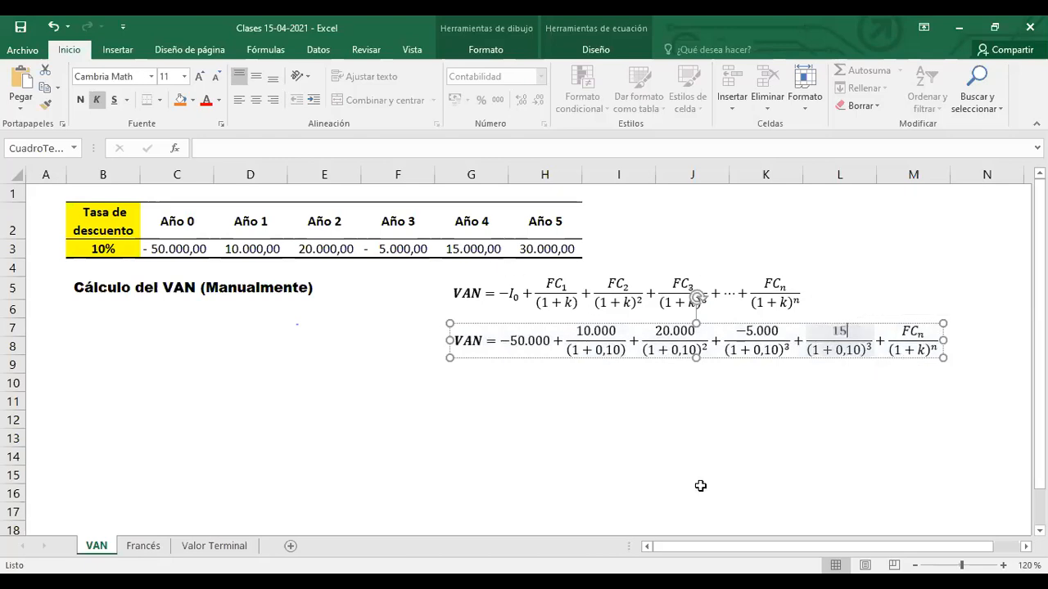
pyautogui.write(',000')
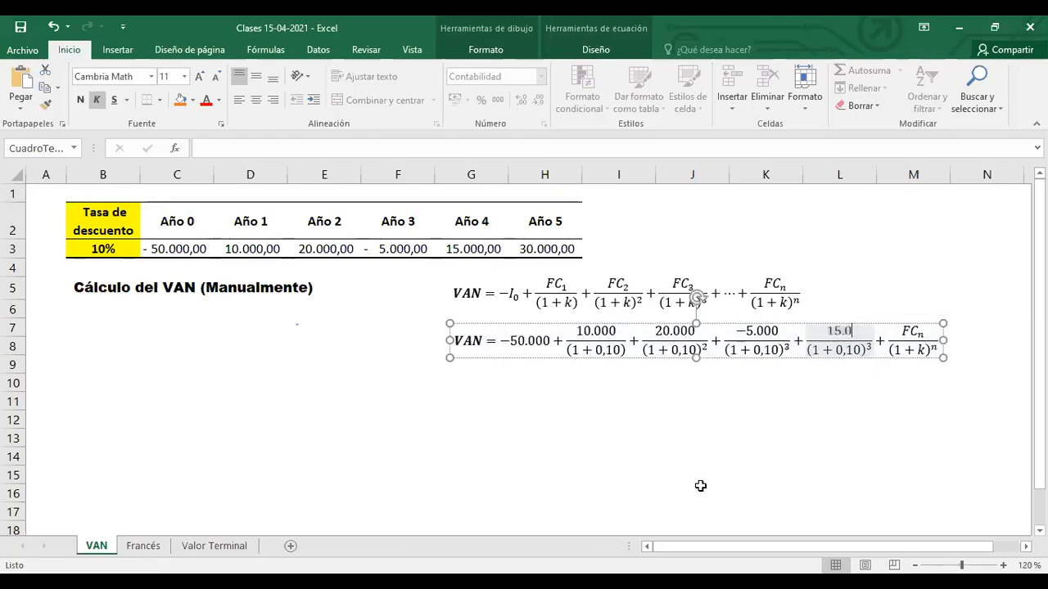
pyautogui.click(868, 348)
pyautogui.click(874, 344)
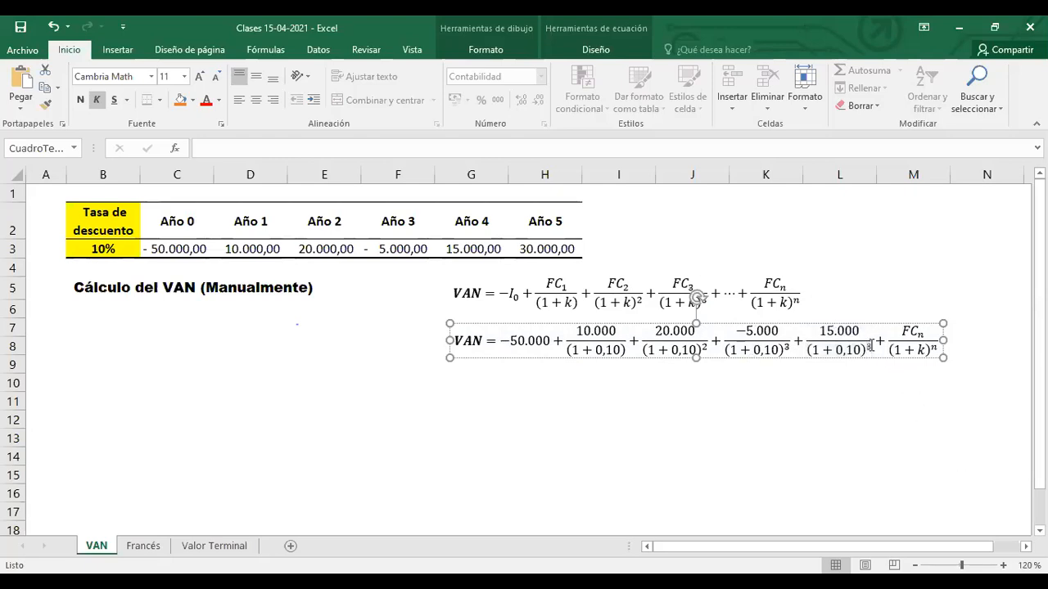
pyautogui.write('4')
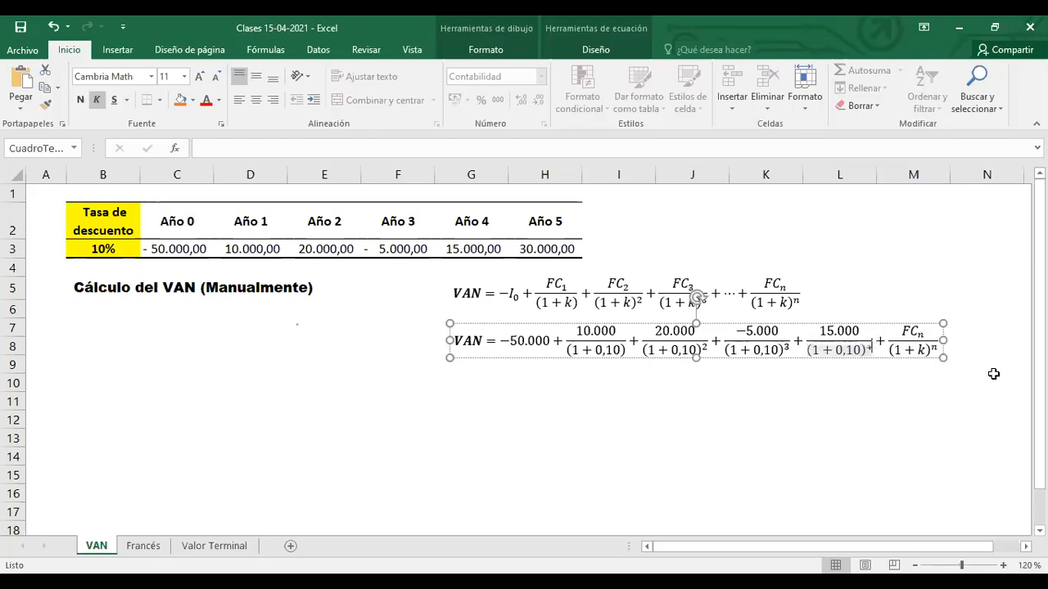
# Step: Substitute 30.000 for FCₙ, 0,10 for k and 5 for the exponent n in the last fraction
pyautogui.doubleClick(905, 331)
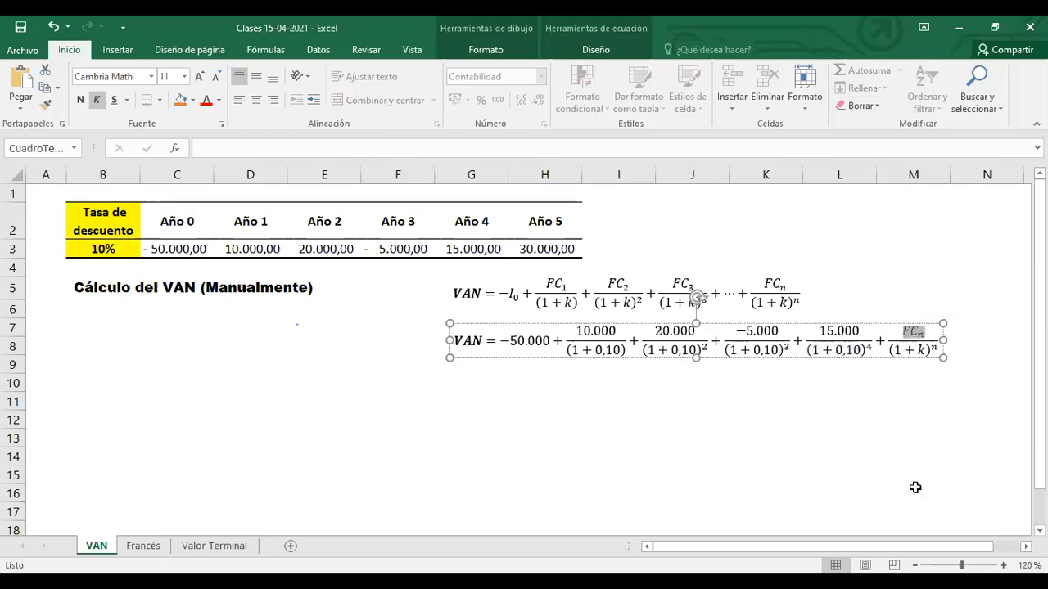
pyautogui.write('3')
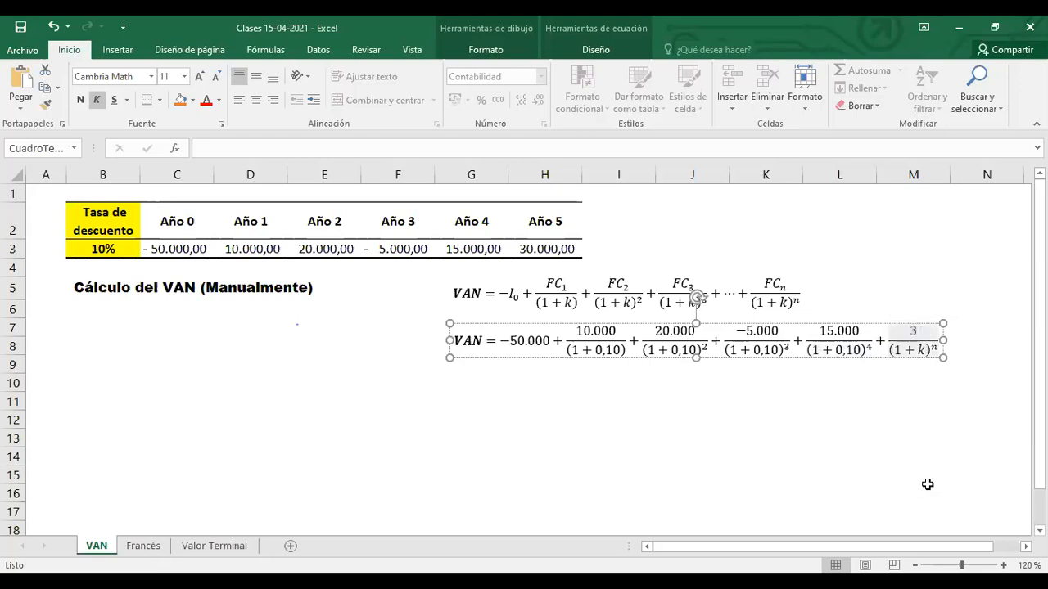
pyautogui.write('0.000')
pyautogui.moveTo(918, 349); pyautogui.dragTo(925, 350)
pyautogui.write('0,10')
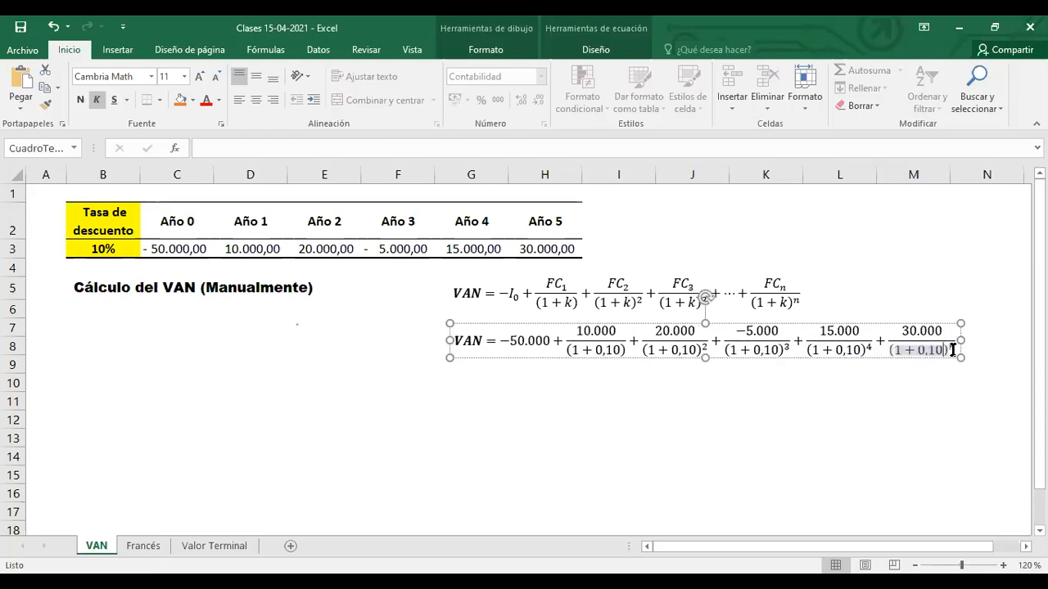
pyautogui.moveTo(890, 349); pyautogui.dragTo(953, 347)
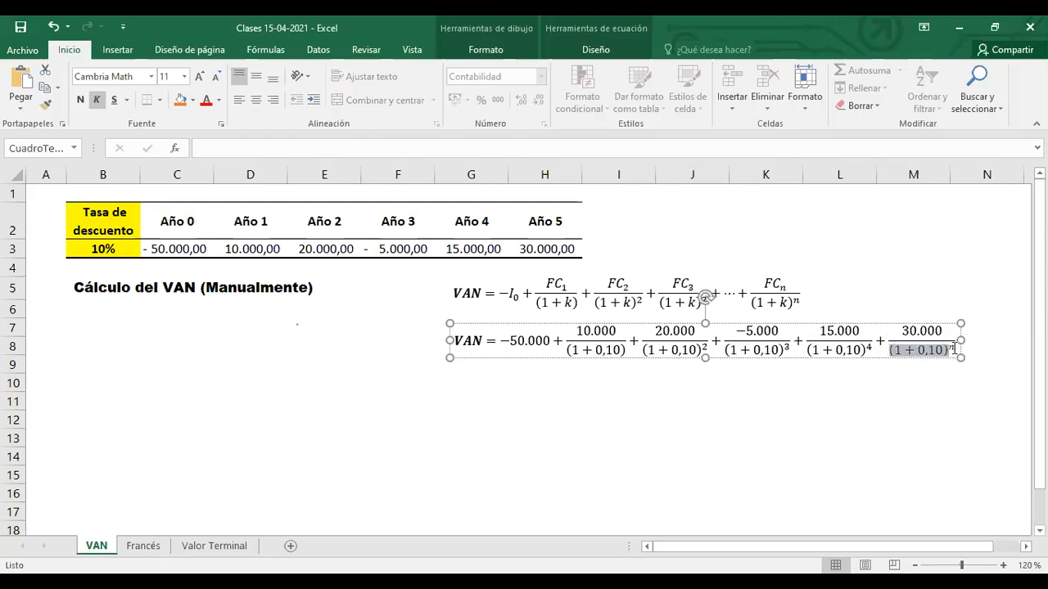
pyautogui.press('BackSpace')
pyautogui.write('5')
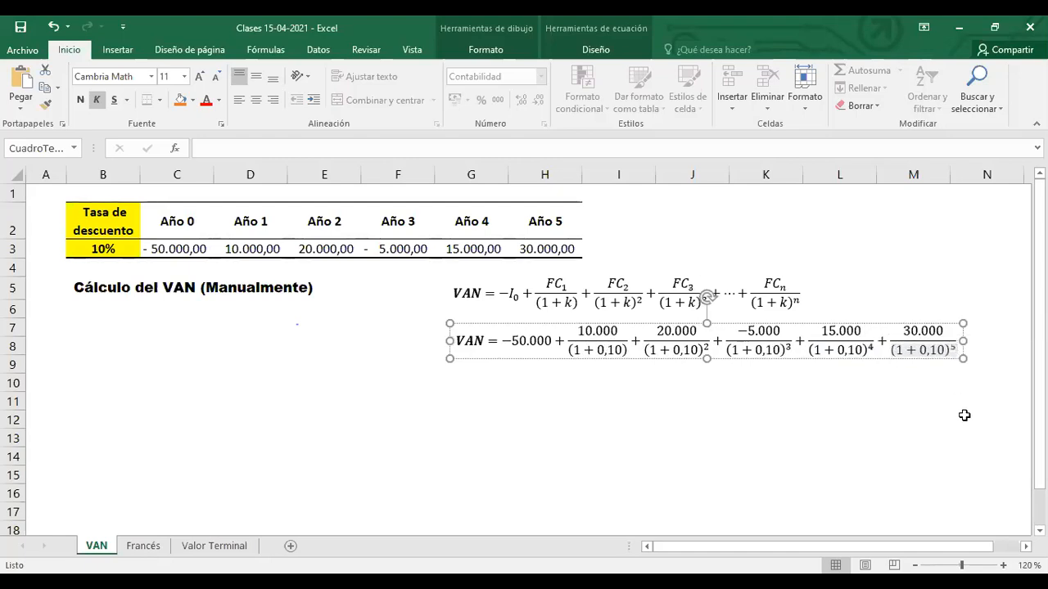
# Step: Shift the completed substituted equation slightly to the left beneath the original VAN equation and deselect it
pyautogui.click(712, 403)
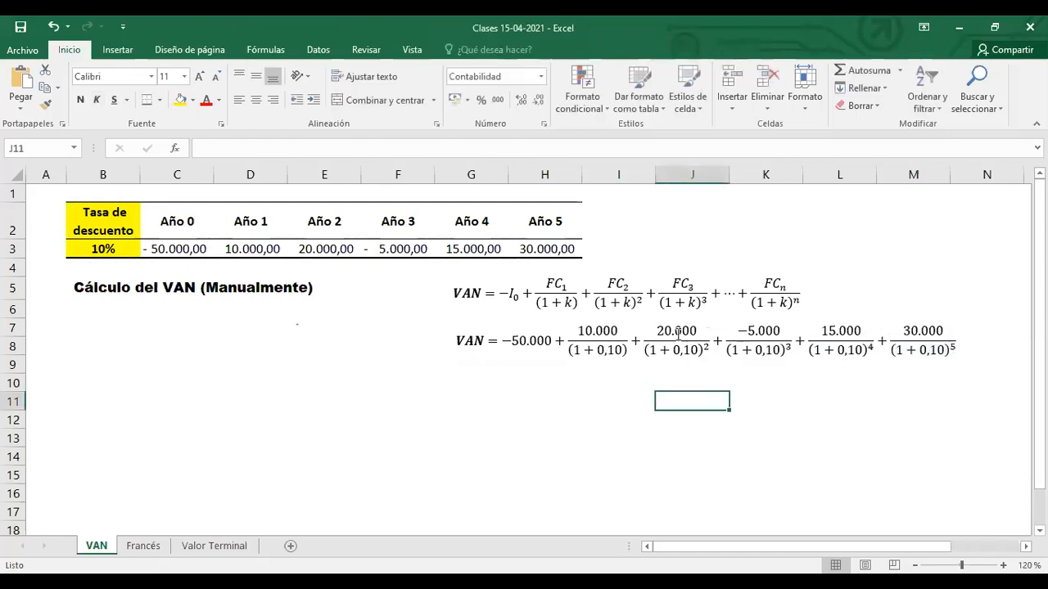
pyautogui.click(673, 332)
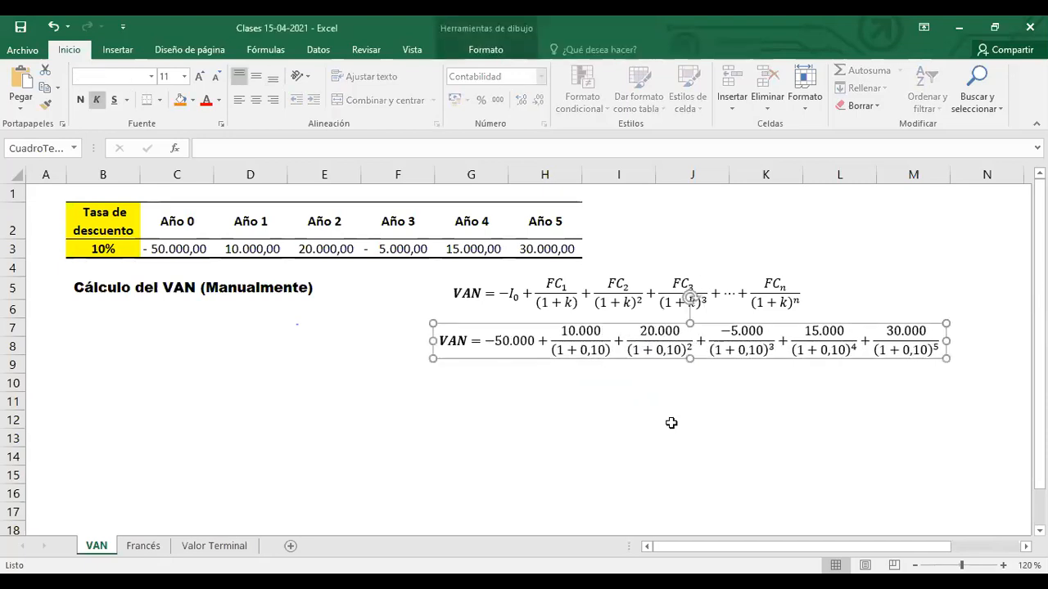
pyautogui.click(719, 437)
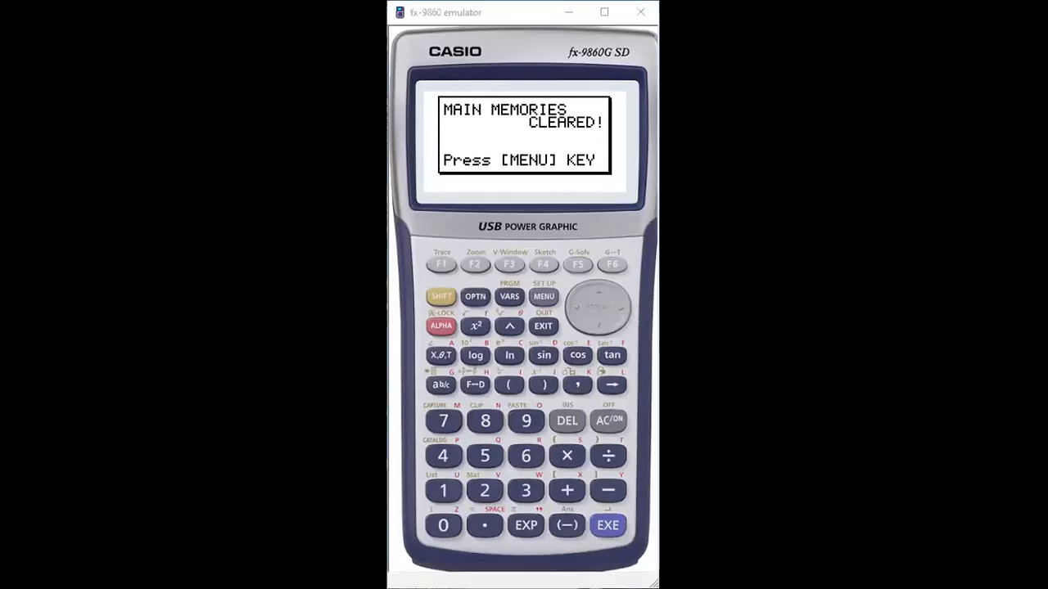
# Step: Switch to the fx-9860 emulator and open the RUN-MAT mode from its main menu
pyautogui.click(520, 15)
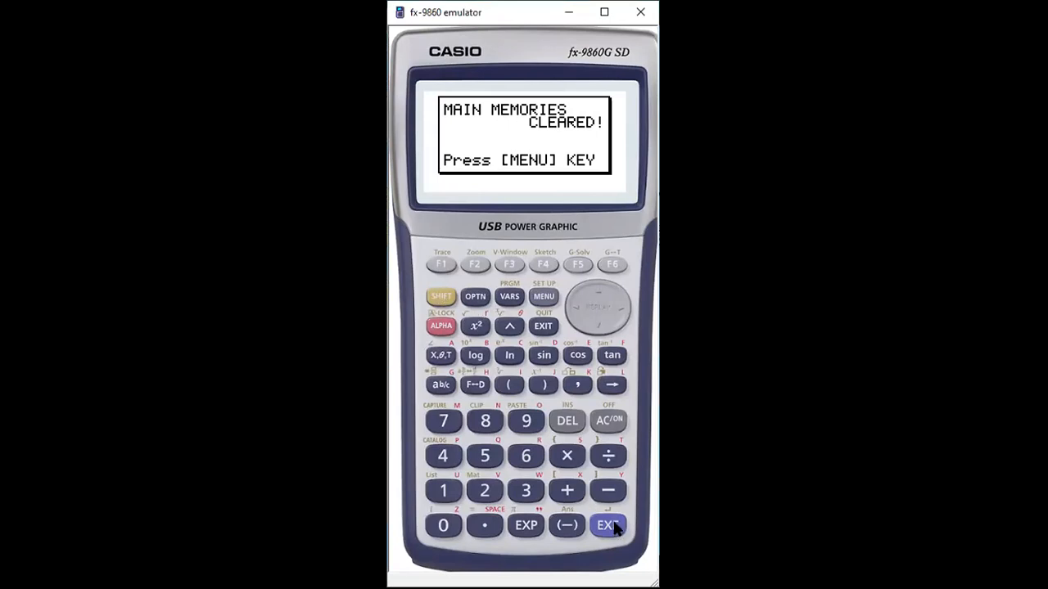
pyautogui.click(547, 299)
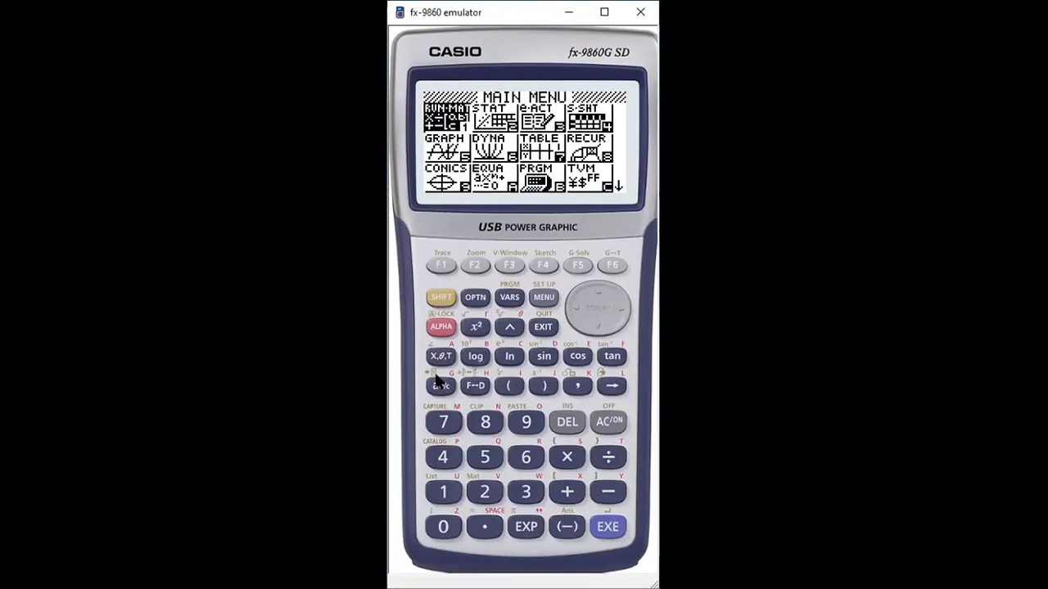
pyautogui.click(444, 494)
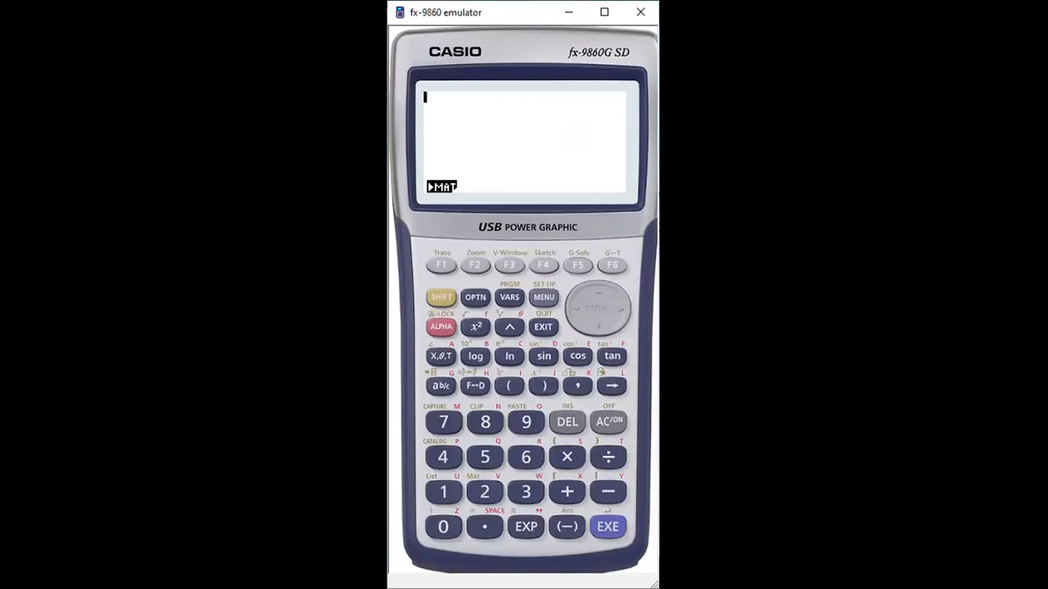
# Step: Change the calculator's input mode to Math in its setup so fractions can be entered in stacked form
pyautogui.write('-50000+')
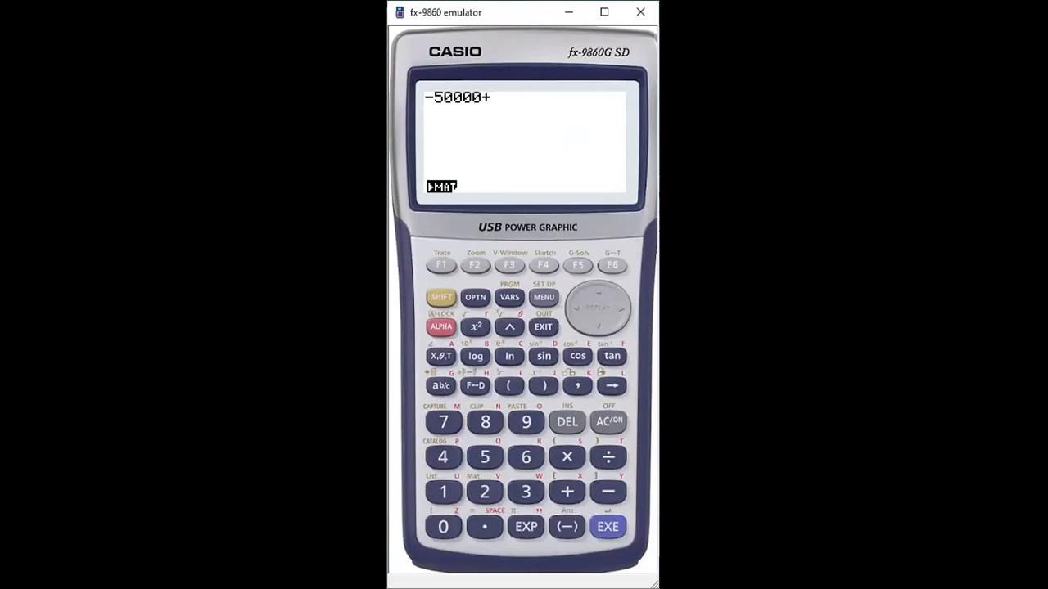
pyautogui.click(437, 299)
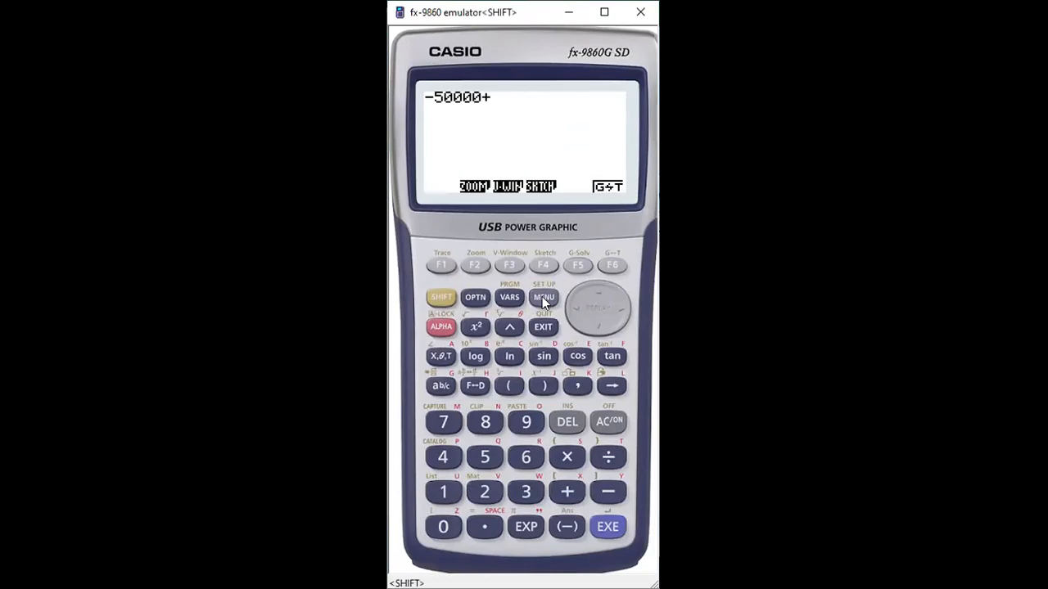
pyautogui.click(543, 300)
pyautogui.click(442, 266)
pyautogui.click(607, 526)
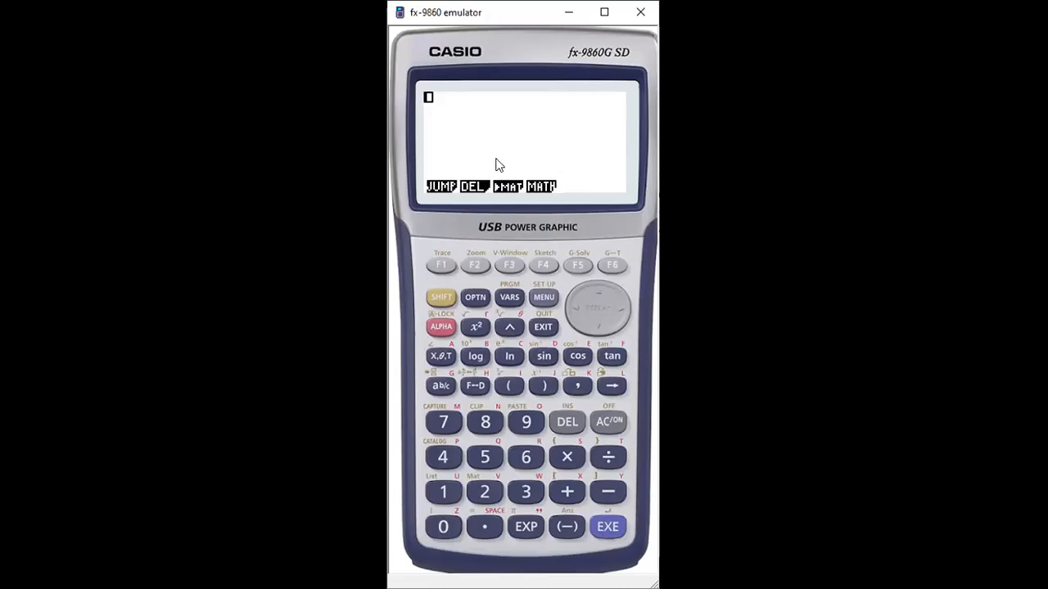
# Step: Enter −50000 plus the fraction 10000 over 1+0.10 as the start of the VAN calculation
pyautogui.write('-50000+')
pyautogui.click(440, 386)
pyautogui.write('10000')
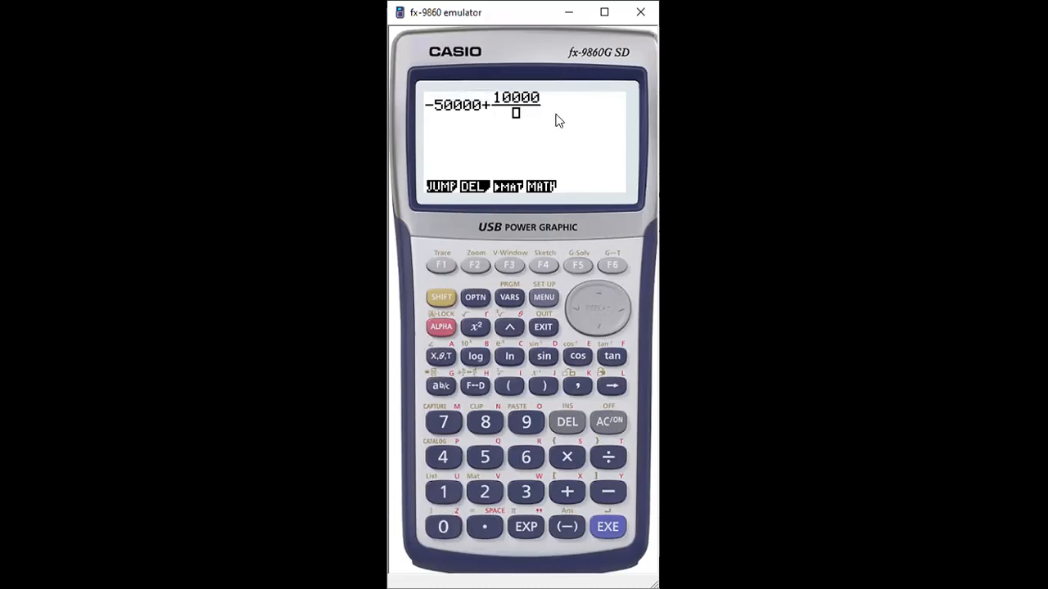
pyautogui.press('Down')
pyautogui.write('1+0.10')
pyautogui.press('Right')
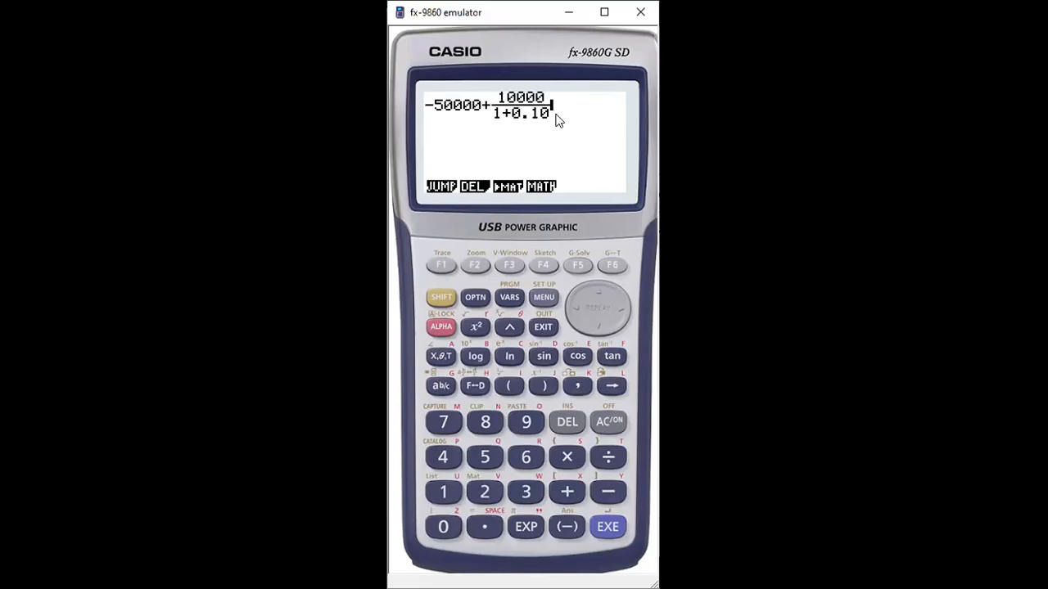
# Step: Add the fraction 20000 over (1+0.10) squared to the expression, followed by a plus sign for another term
pyautogui.write('+')
pyautogui.click(438, 359)
pyautogui.press('BackSpace')
pyautogui.click(440, 383)
pyautogui.write('20000/(1+0.1')
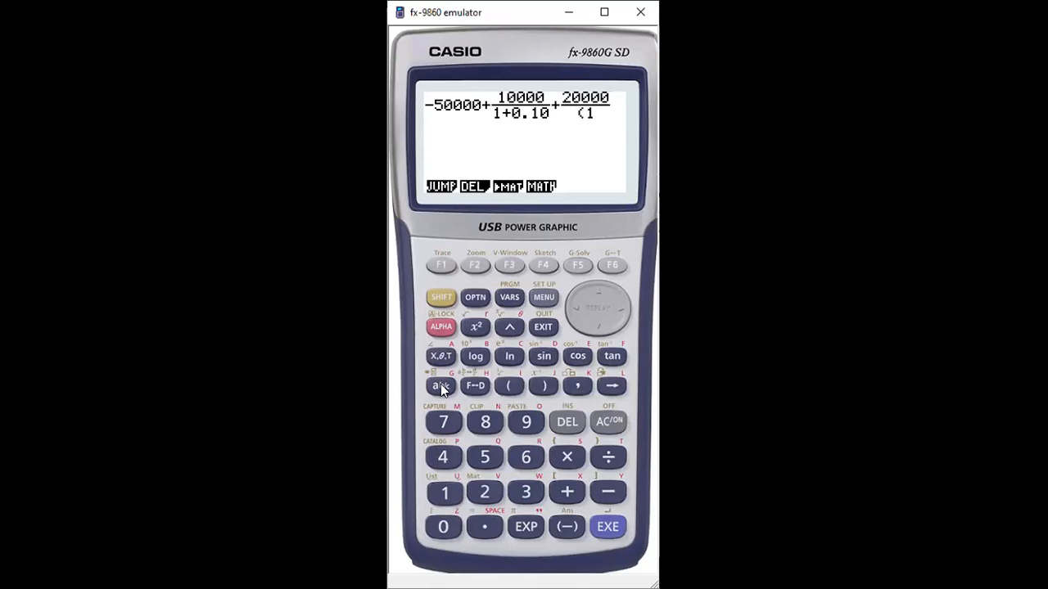
pyautogui.write('0)')
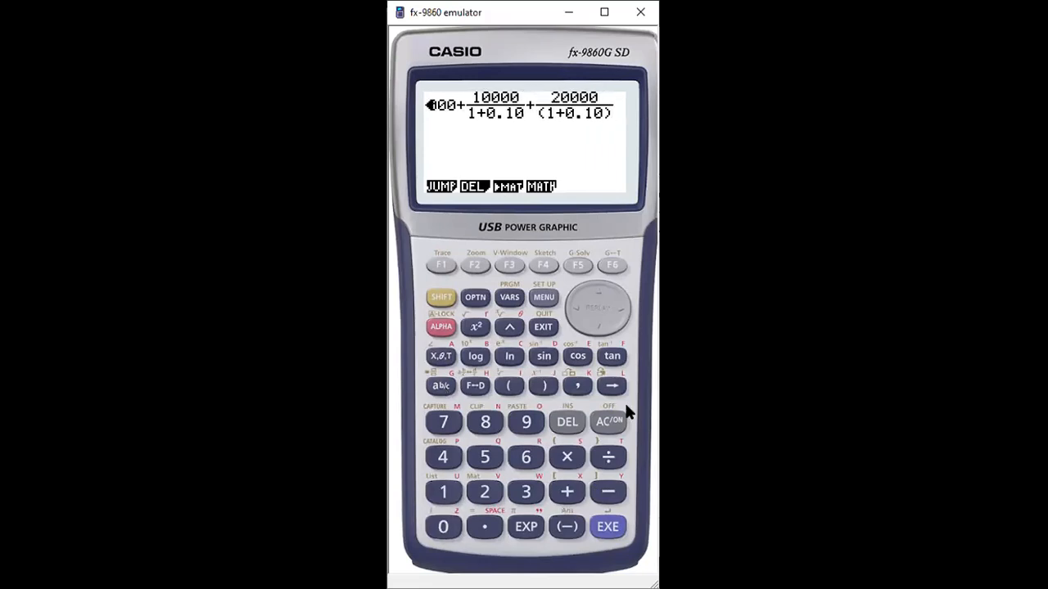
pyautogui.click(509, 331)
pyautogui.write('2')
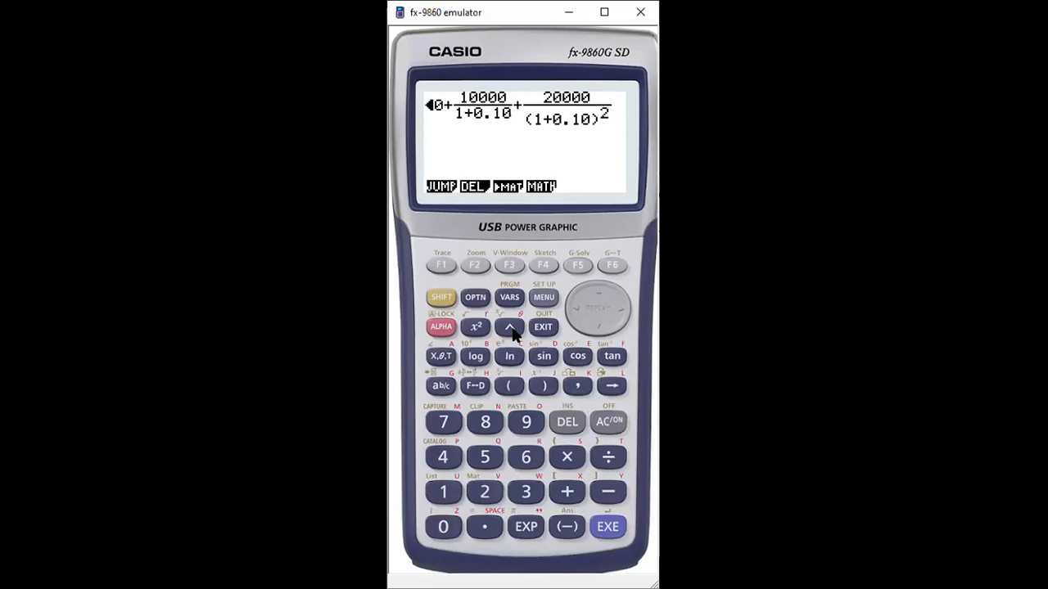
pyautogui.press('Right')
pyautogui.write('+')
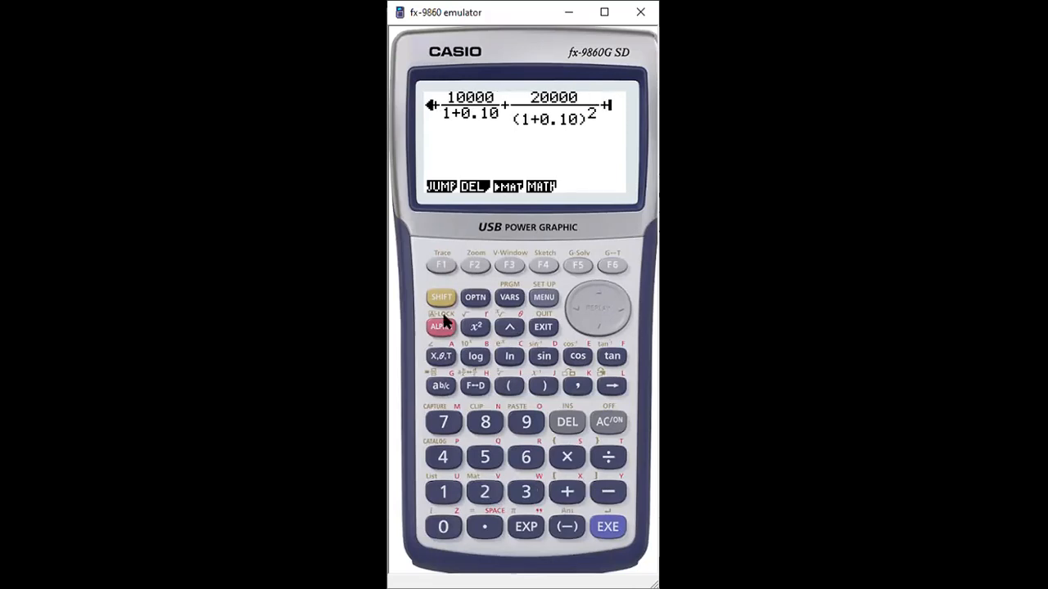
# Step: Append the fraction −5000 over (1+0.10) cubed to the calculator expression, followed by a plus sign for another term
pyautogui.click(440, 386)
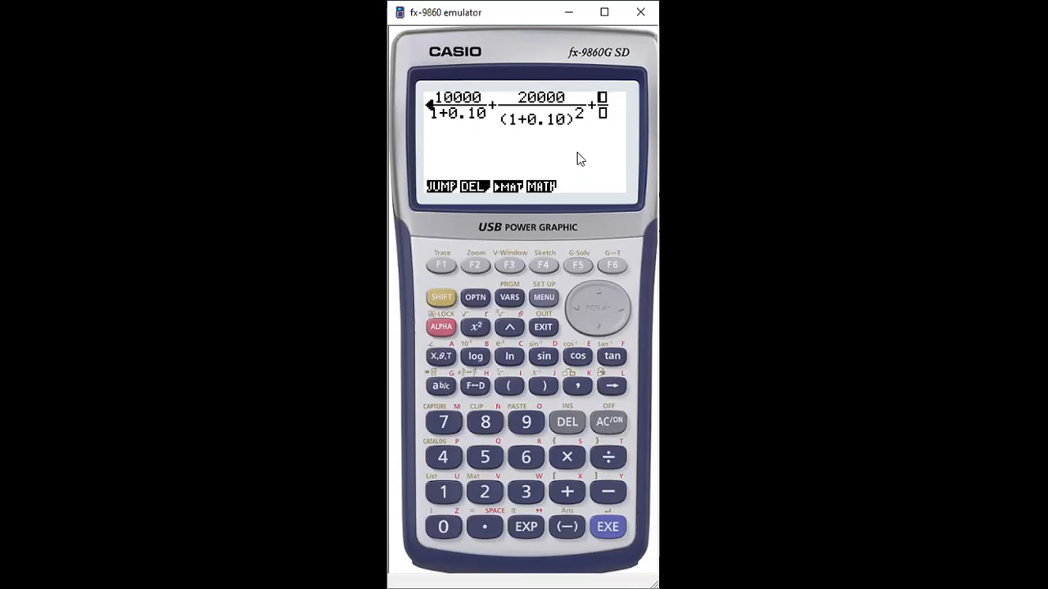
pyautogui.write('-5000')
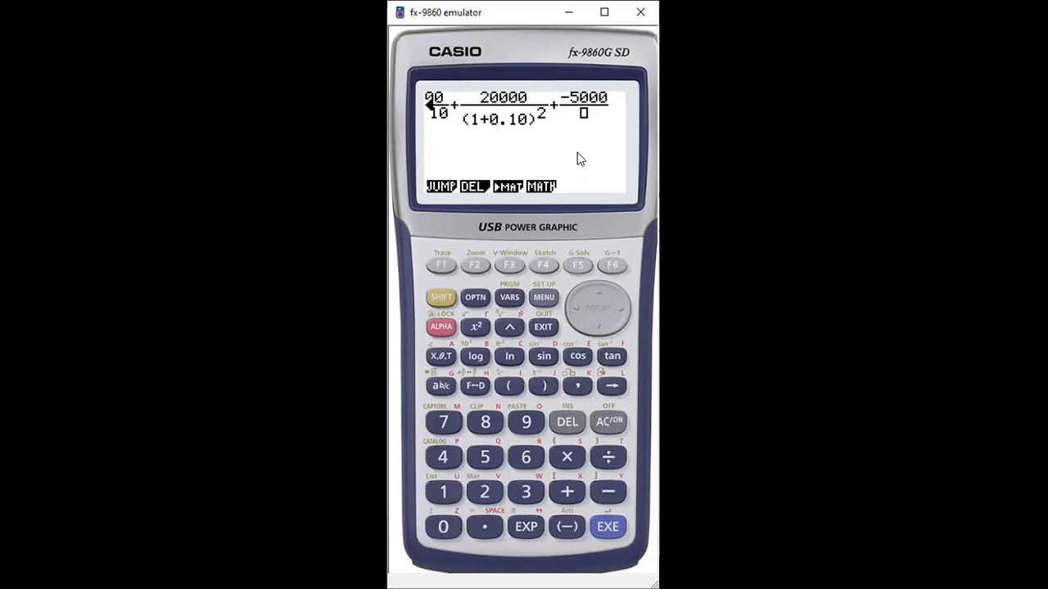
pyautogui.press('Down')
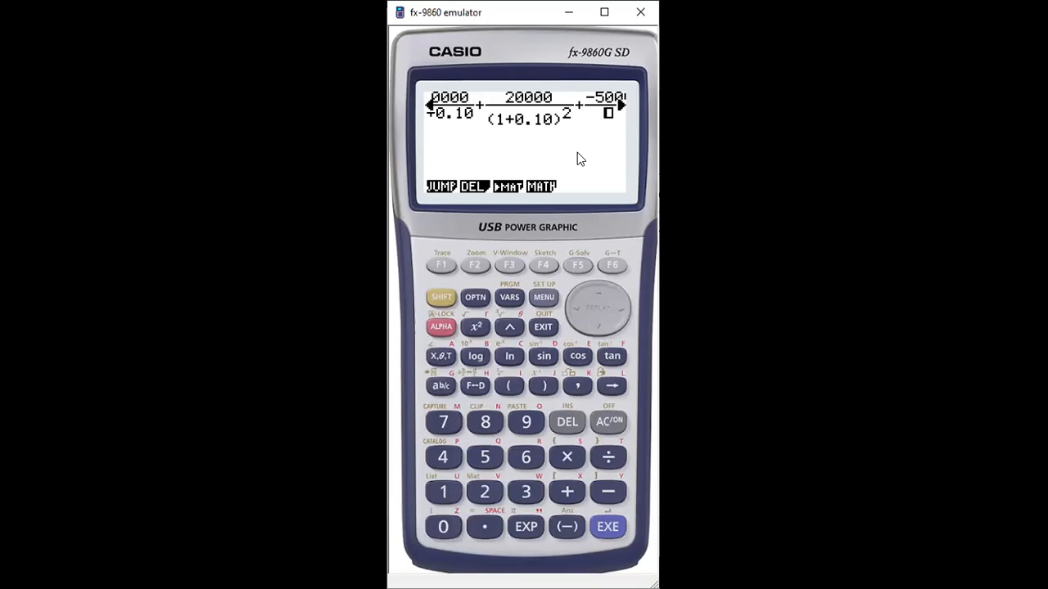
pyautogui.write('(1+0.10)')
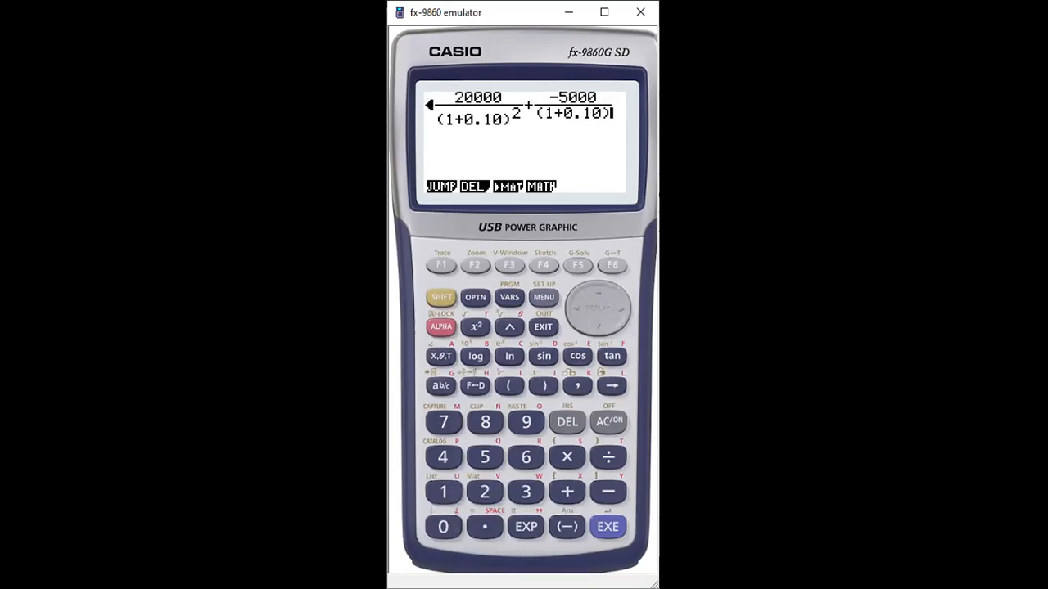
pyautogui.click(509, 327)
pyautogui.write('3')
pyautogui.press('Right')
pyautogui.press('Right')
pyautogui.write('+')
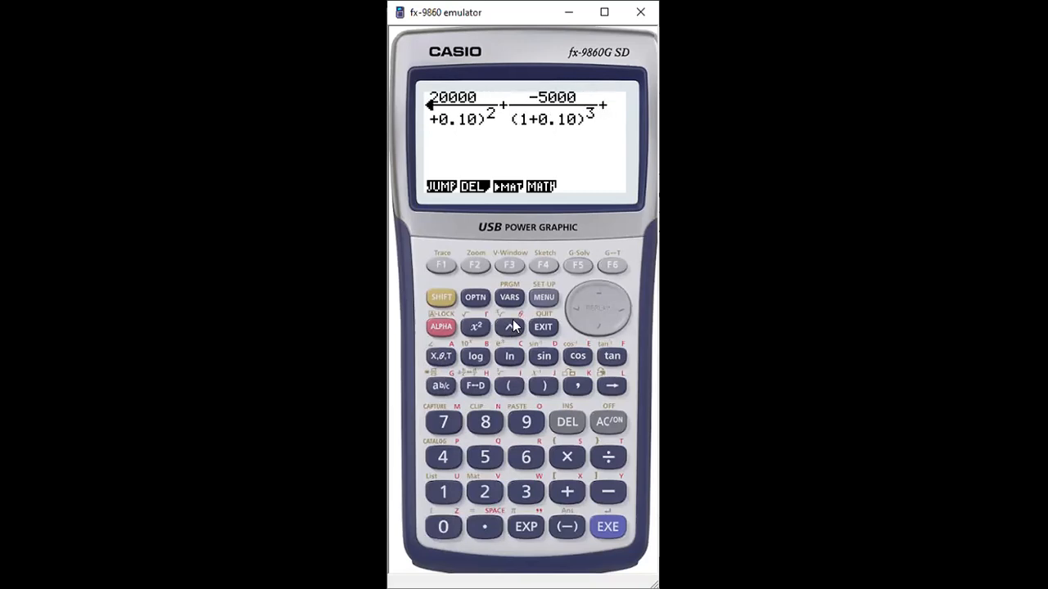
# Step: Append the fraction 15000 over (1+0.10) to the fourth power, followed by a plus sign for another term
pyautogui.click(442, 387)
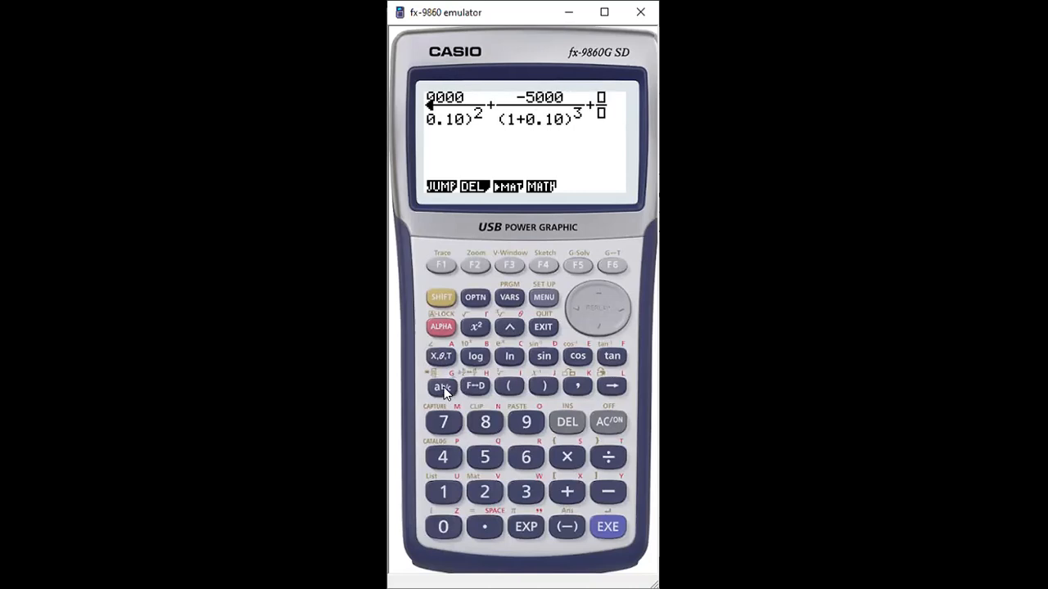
pyautogui.write('15000')
pyautogui.press('Down')
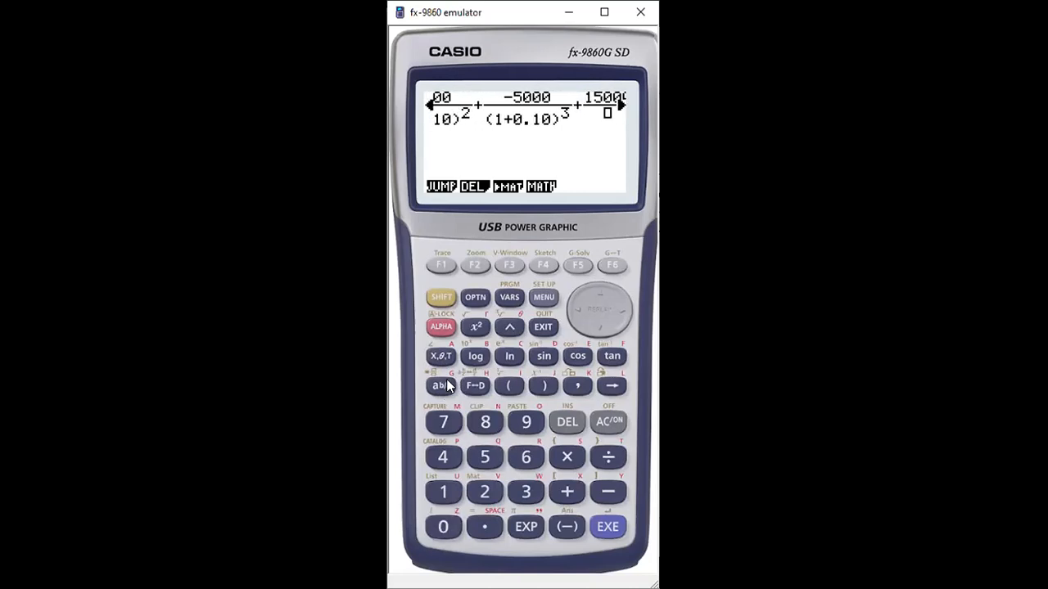
pyautogui.write('(1+')
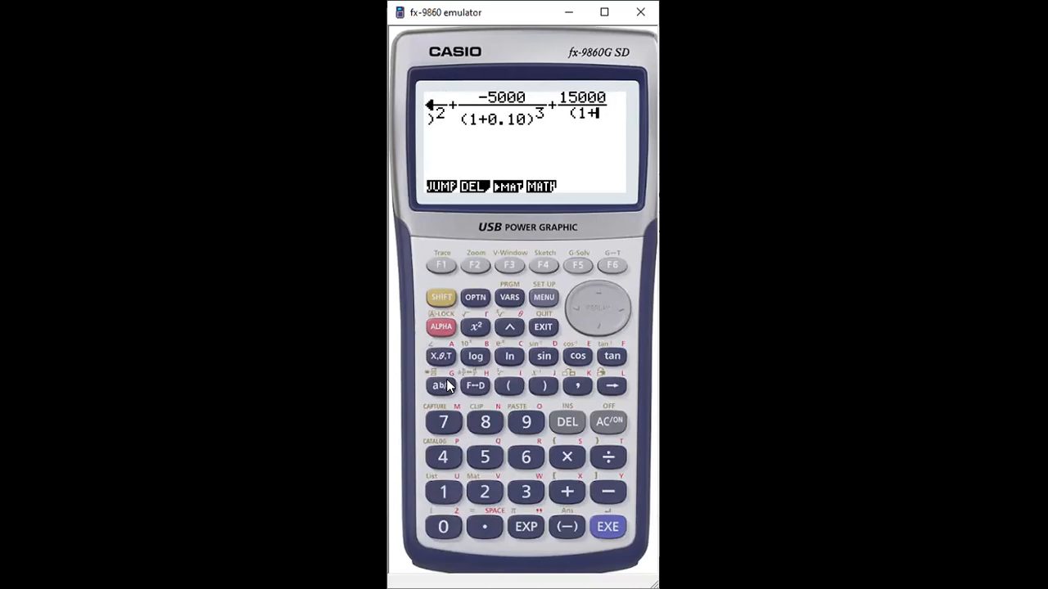
pyautogui.write('0.10)')
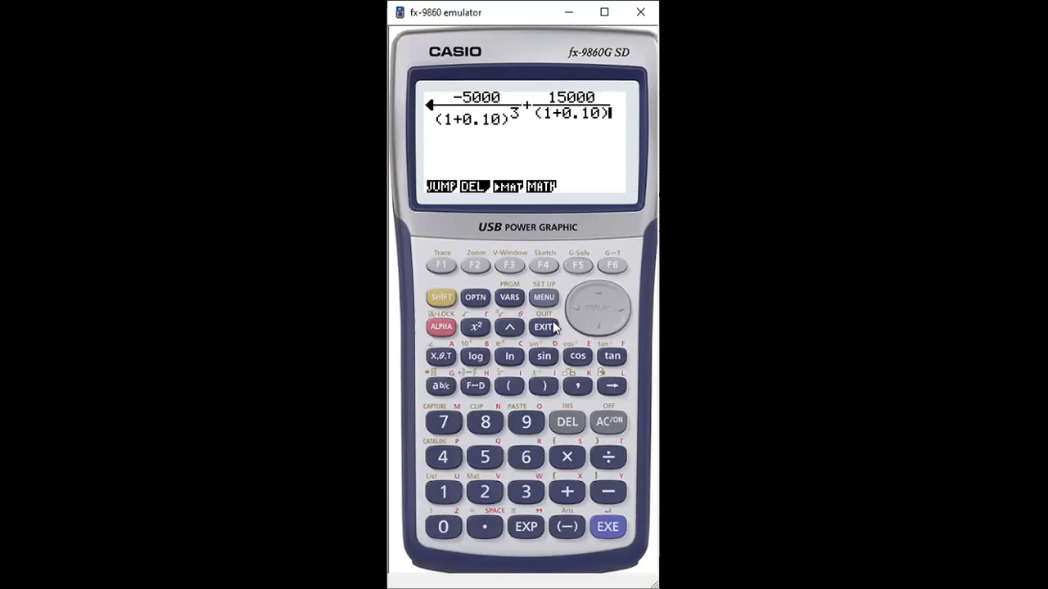
pyautogui.click(511, 324)
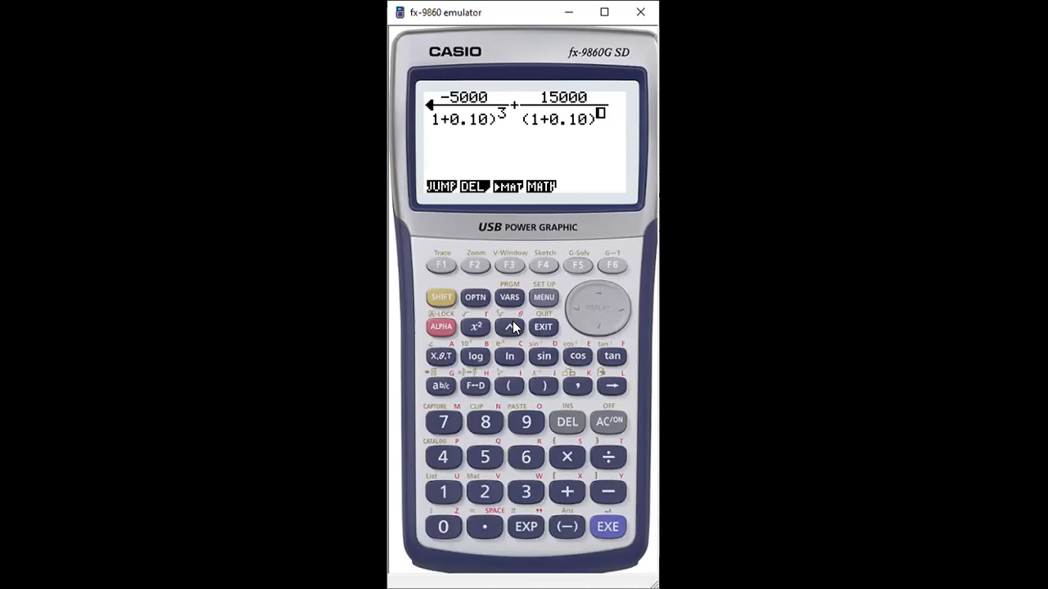
pyautogui.write('4')
pyautogui.press('Right')
pyautogui.press('Right')
pyautogui.write('+')
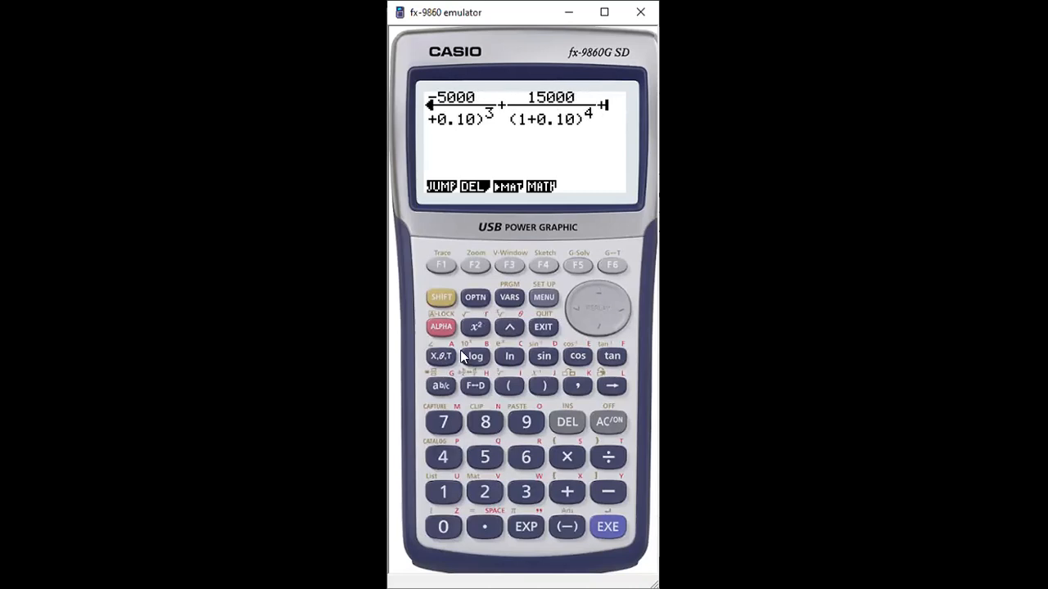
# Step: Append the fraction 30.000 over (1+0.10) to the fifth power and evaluate the whole VAN expression
pyautogui.click(440, 386)
pyautogui.write('30.000')
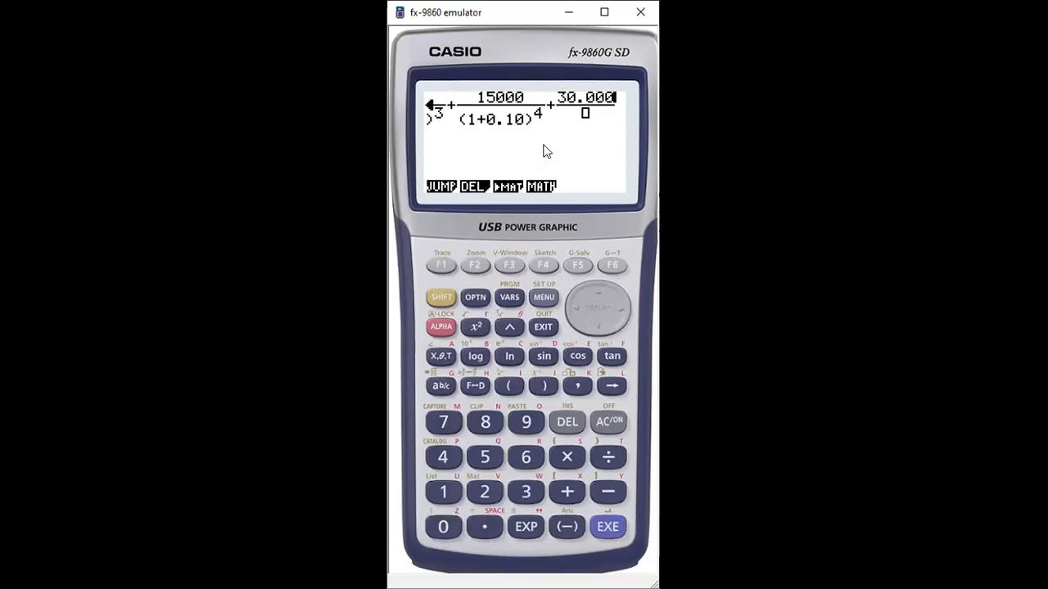
pyautogui.press('Down')
pyautogui.write('(1+0.10')
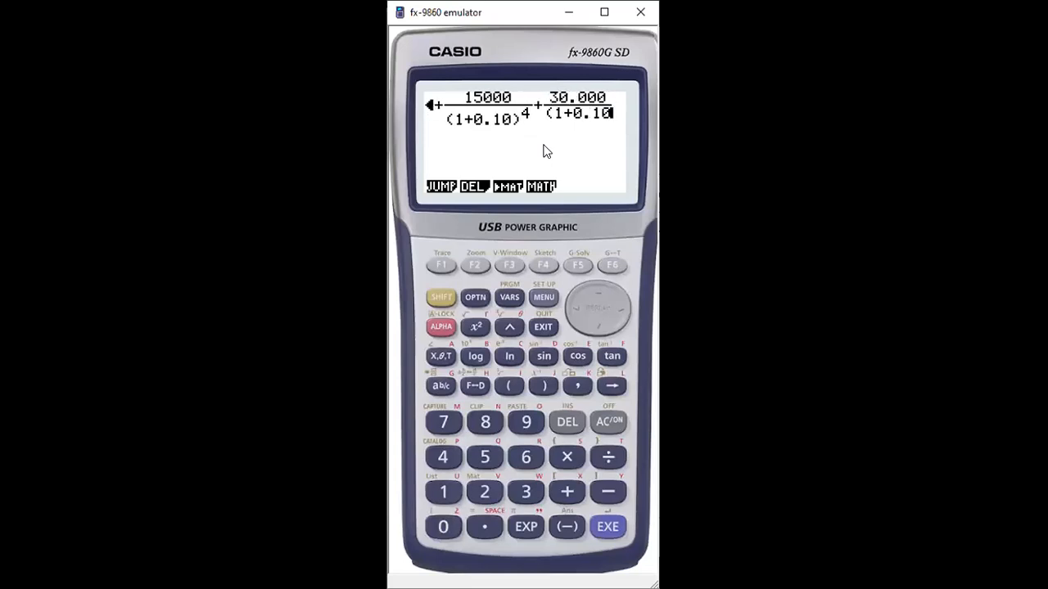
pyautogui.write(')')
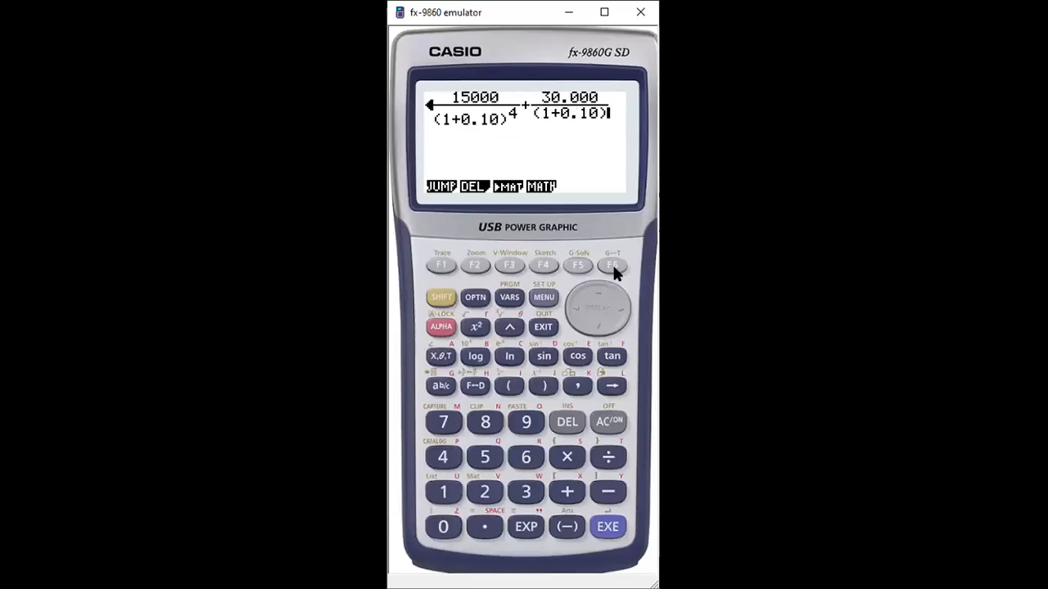
pyautogui.click(517, 322)
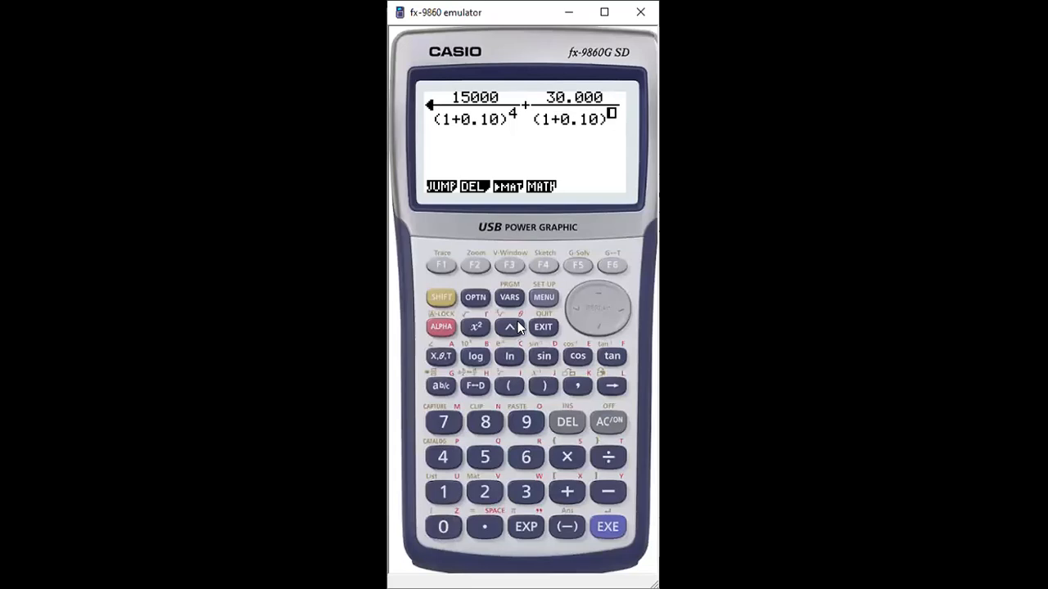
pyautogui.write('5')
pyautogui.press('Right')
pyautogui.press('Right')
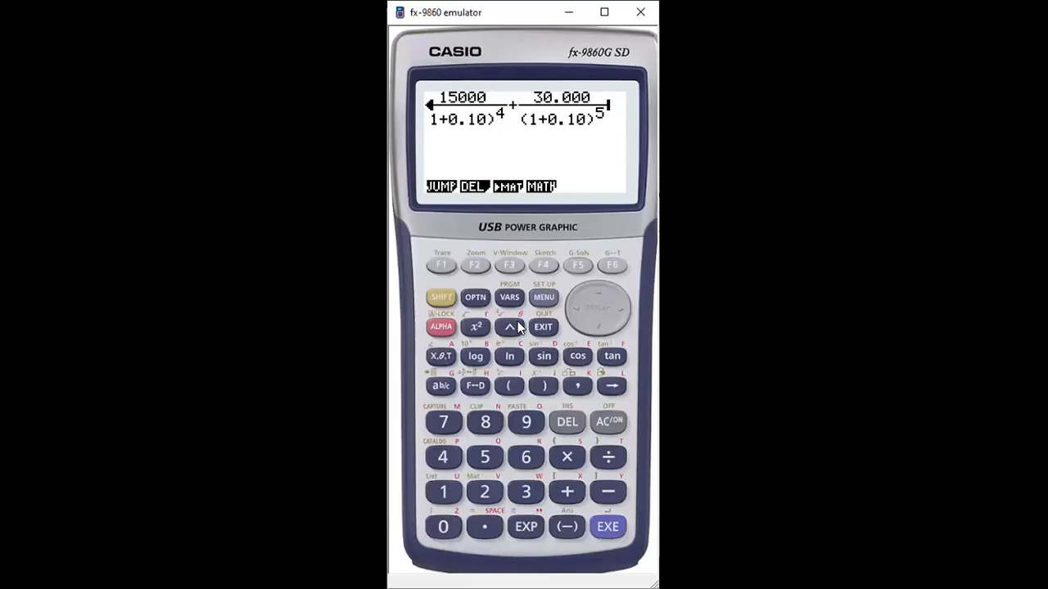
pyautogui.press('Return')
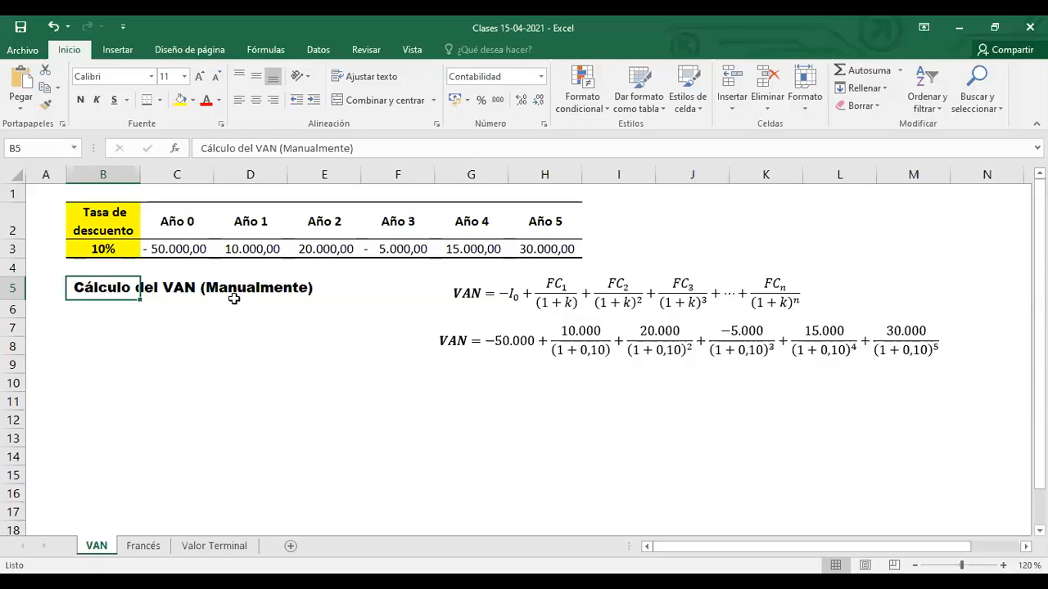
# Step: On the VAN sheet in Excel, merge and center the manual VAN calculation title across B5:E5 and give it a thick outside border
pyautogui.moveTo(232, 293); pyautogui.dragTo(314, 293)
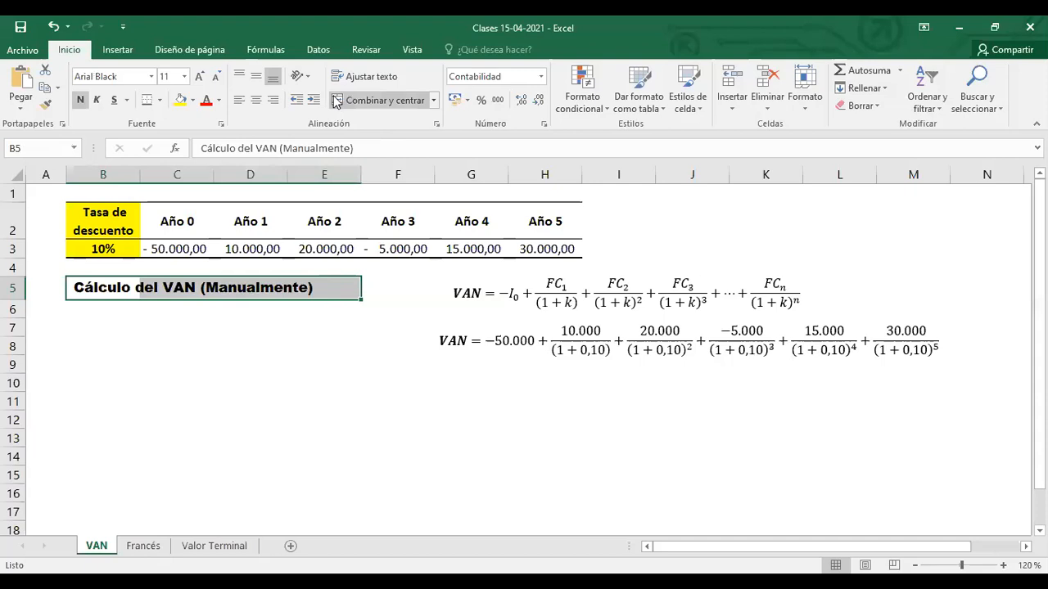
pyautogui.click(335, 99)
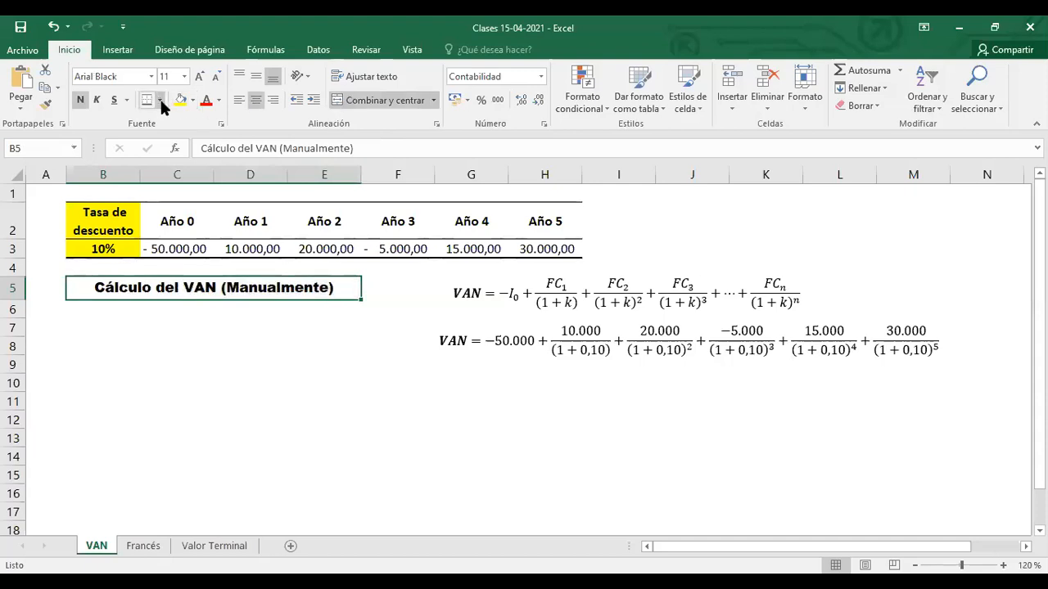
pyautogui.click(161, 100)
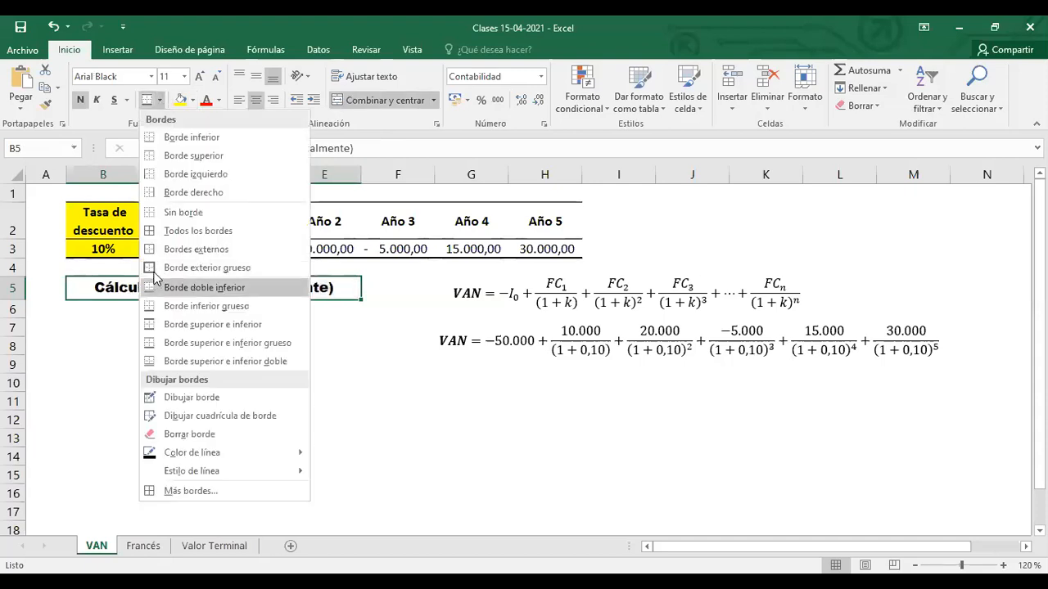
pyautogui.click(149, 270)
# Step: Enter the label VAN in cell B7
pyautogui.click(108, 324)
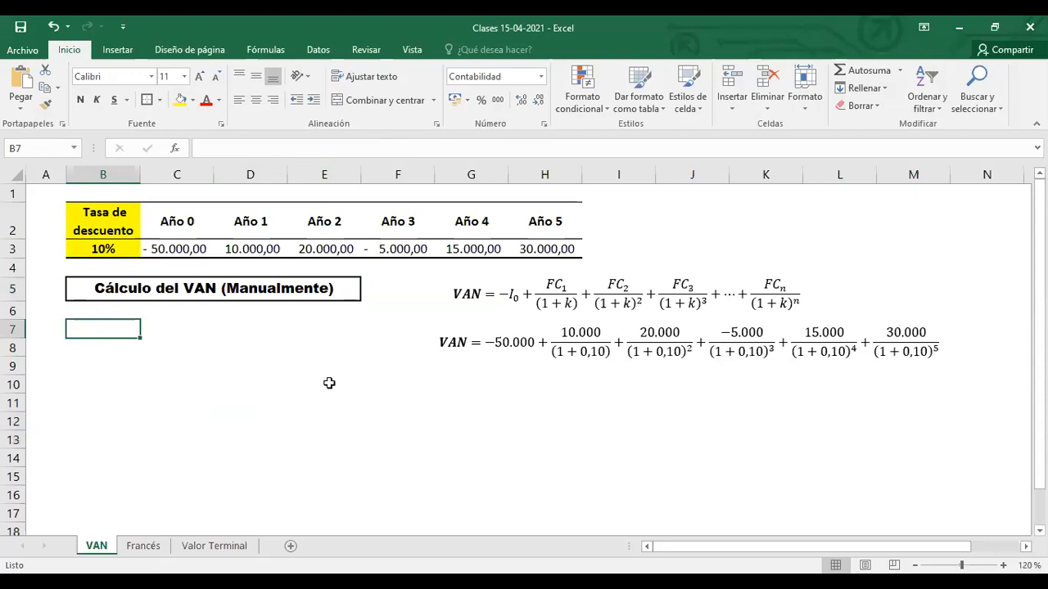
pyautogui.write('VAN')
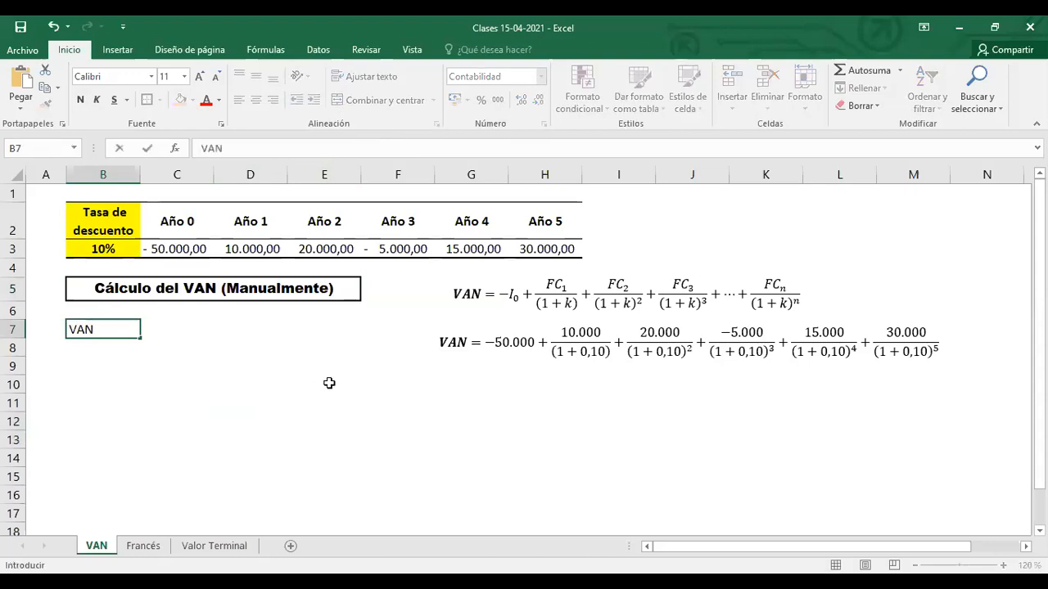
pyautogui.press('Tab')
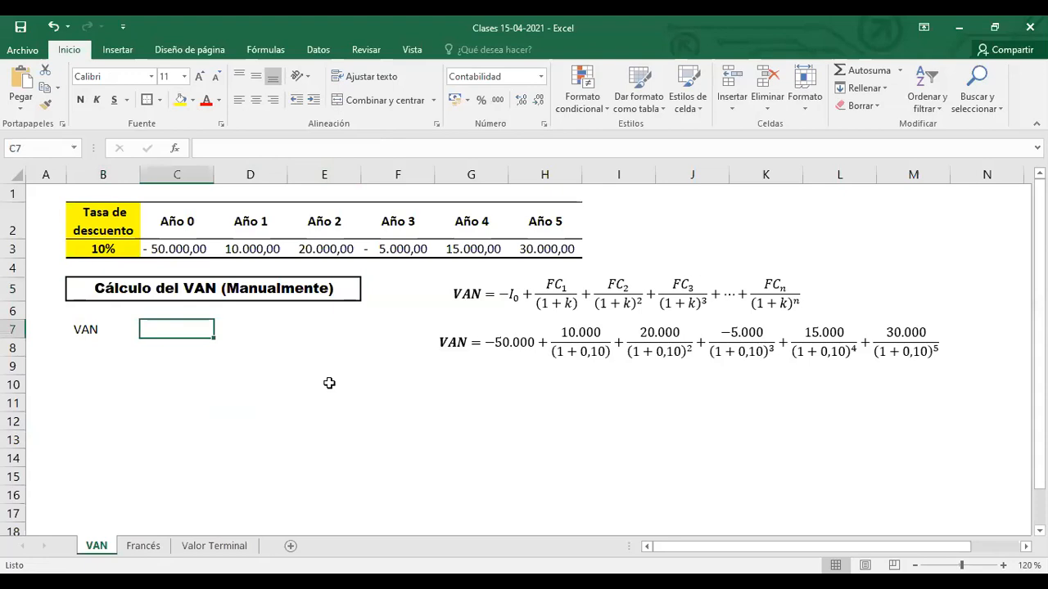
# Step: Start the VAN formula in cell C7 with =-50000+10000/(1+0,10)+
pyautogui.write('=-5000')
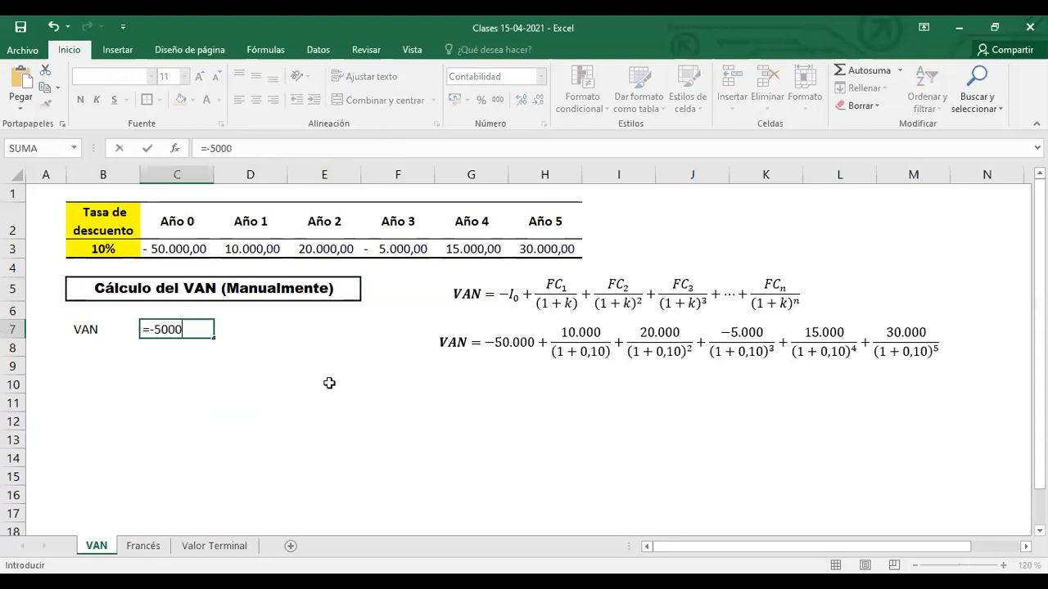
pyautogui.write('0+10000(1+0')
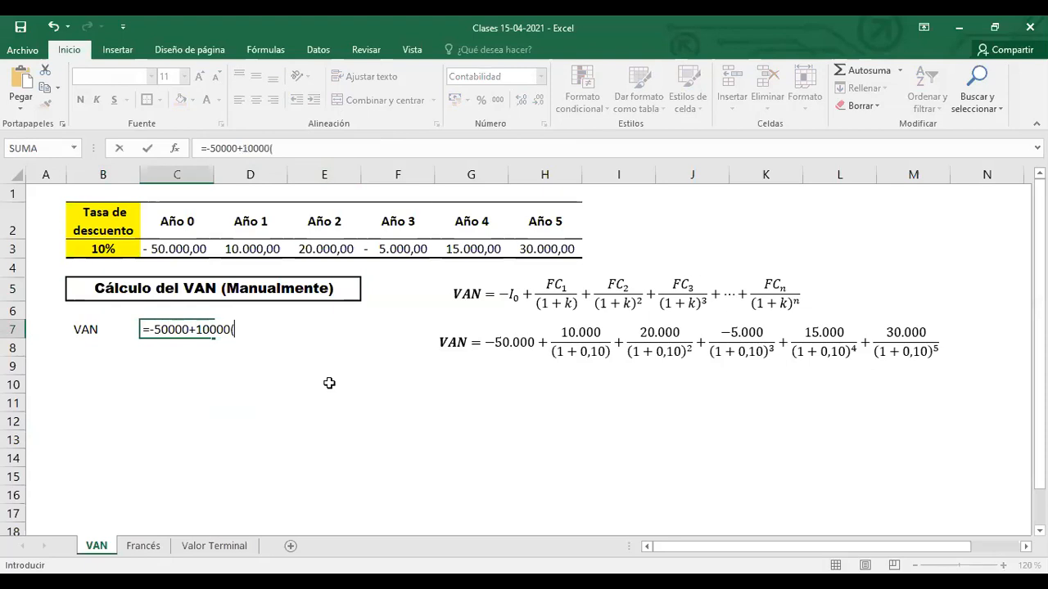
pyautogui.press('BackSpace')
pyautogui.press('BackSpace')
pyautogui.press('BackSpace')
pyautogui.press('BackSpace')
pyautogui.write('/(1+0,10)')
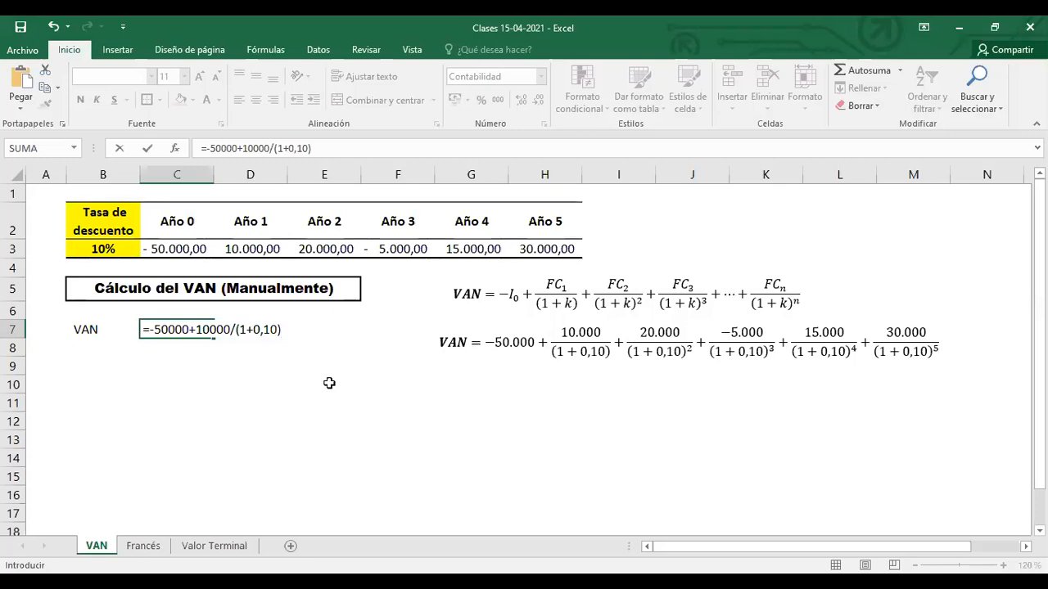
pyautogui.write('^')
pyautogui.press('BackSpace')
pyautogui.write('+')
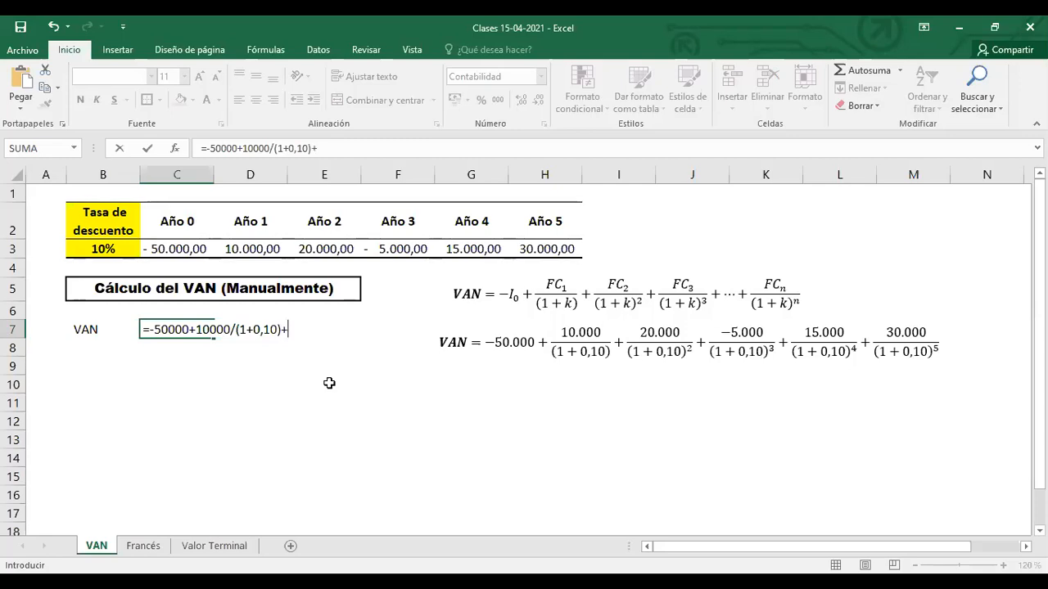
# Step: Continue the C7 formula with the year 2 and 3 terms, 20000/(1+0,10)^2-5000/(1+0,10)^3
pyautogui.write('20000/(1+0,1')
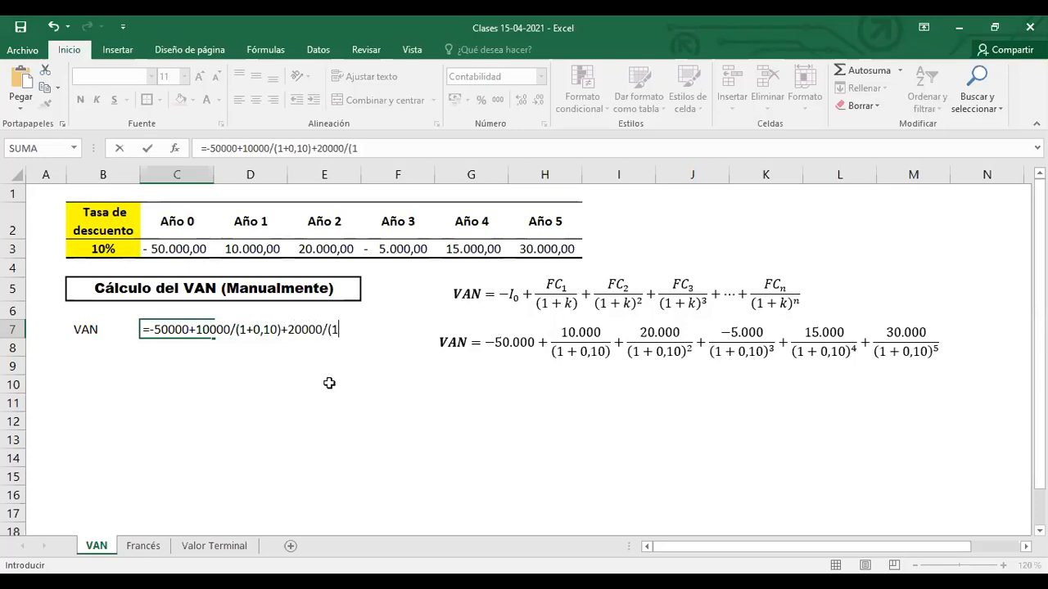
pyautogui.write('0)^^')
pyautogui.press('BackSpace')
pyautogui.write('2+')
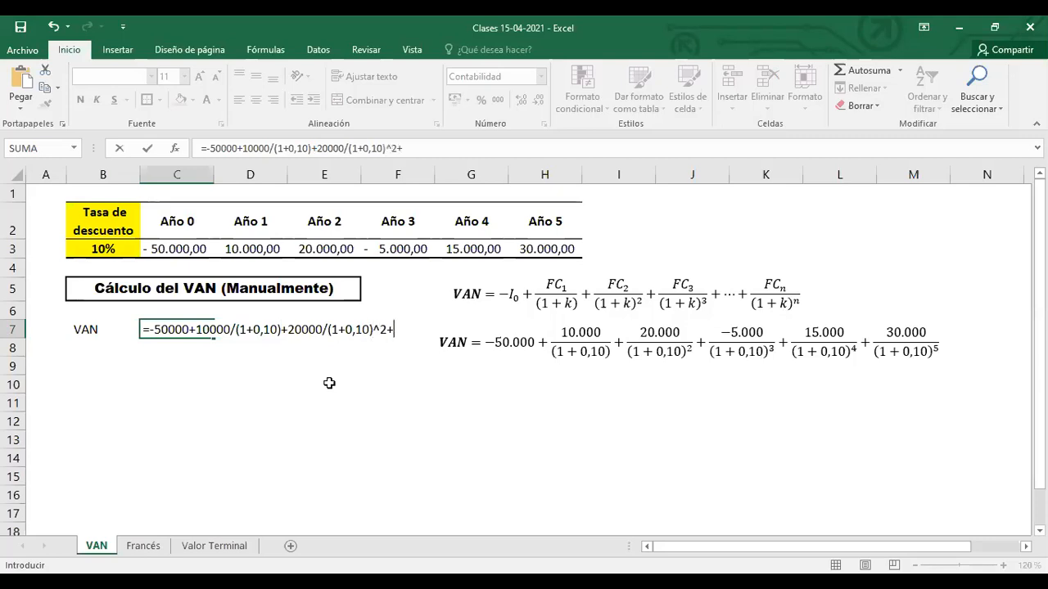
pyautogui.press('BackSpace')
pyautogui.write('-5000/(1+0,10)^^')
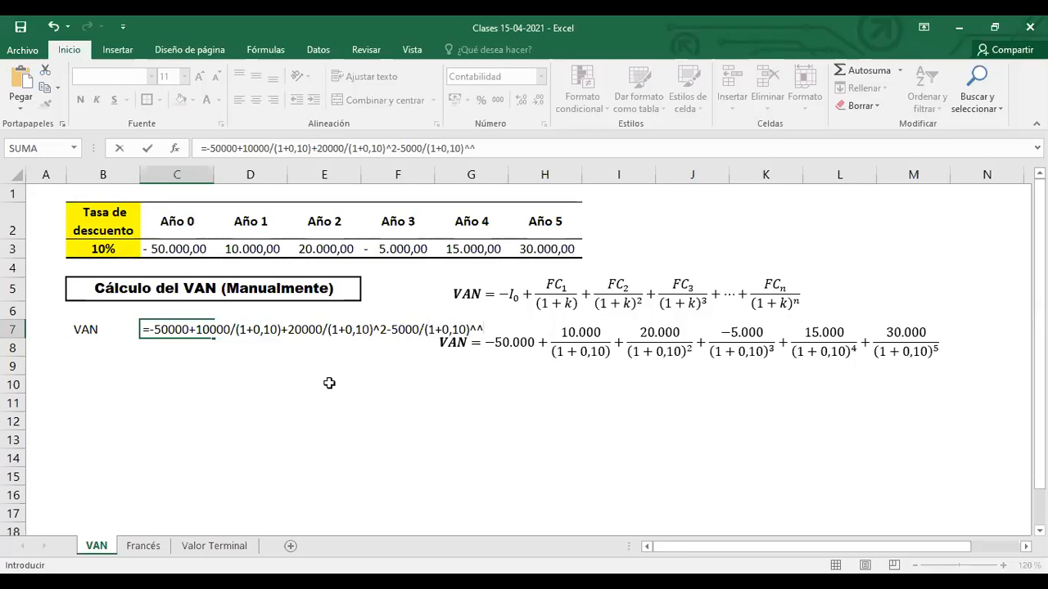
pyautogui.press('BackSpace')
pyautogui.write('3')
# Step: Continue the C7 formula with the year 4 term, +15000(1+0,10)^
pyautogui.write('+1500')
pyautogui.write('0')
pyautogui.write('(1+')
pyautogui.write('0,10')
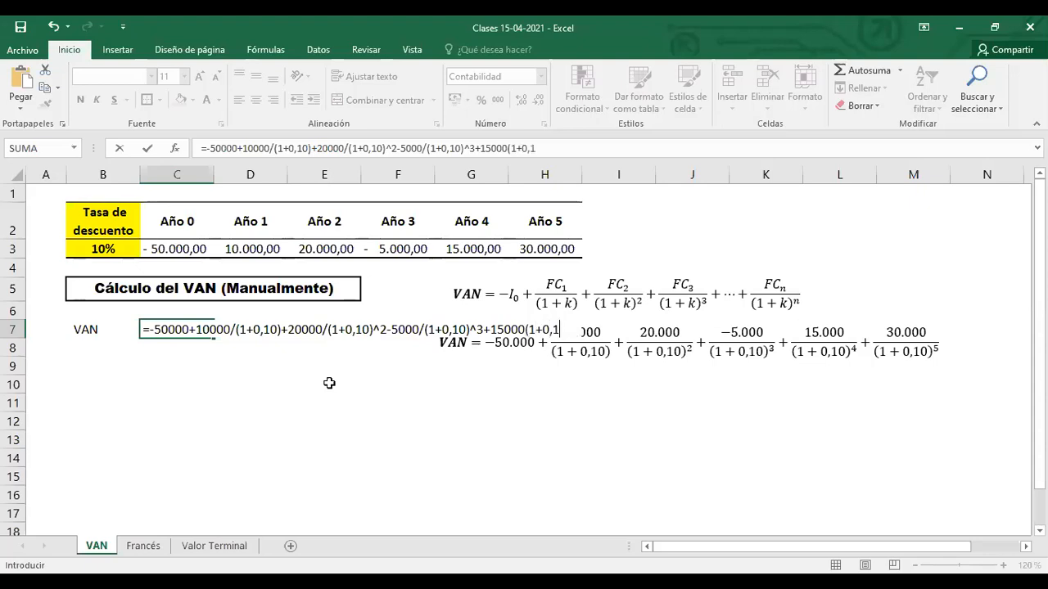
pyautogui.write(')')
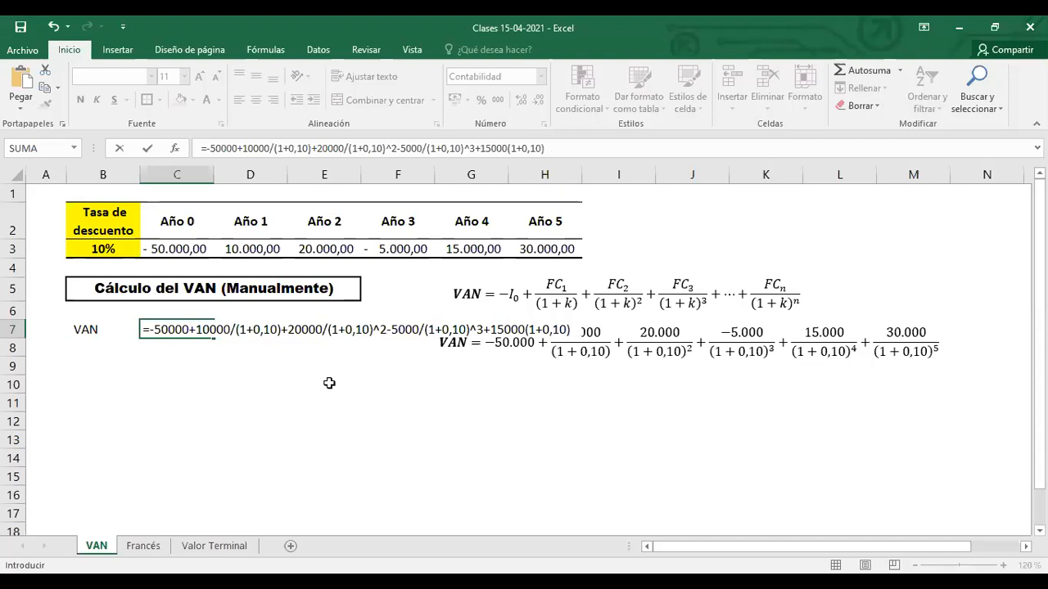
pyautogui.write('^')
# Step: Finish the C7 formula with exponent 4 and the year 5 term +30000/(1+0,10)^5, accepting the proposed formula correction
pyautogui.write('4+3')
pyautogui.write('0000')
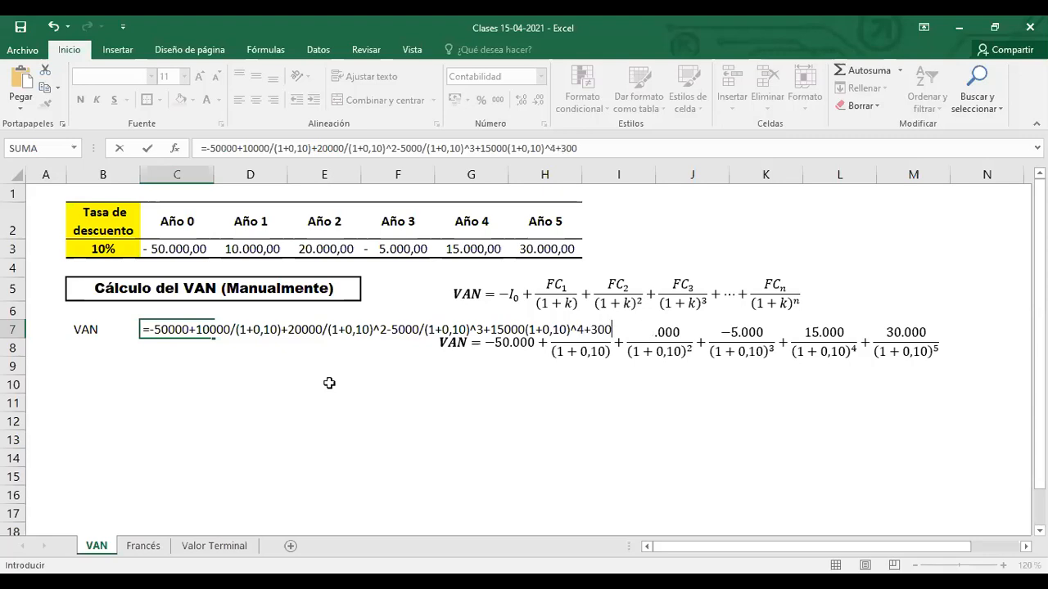
pyautogui.write('/(')
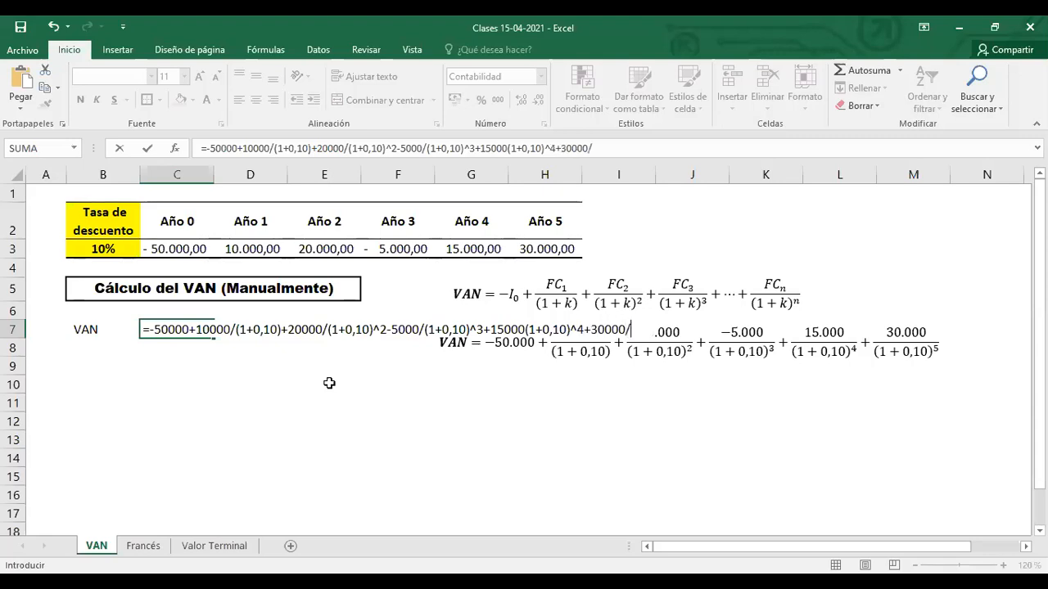
pyautogui.write('1+0,10')
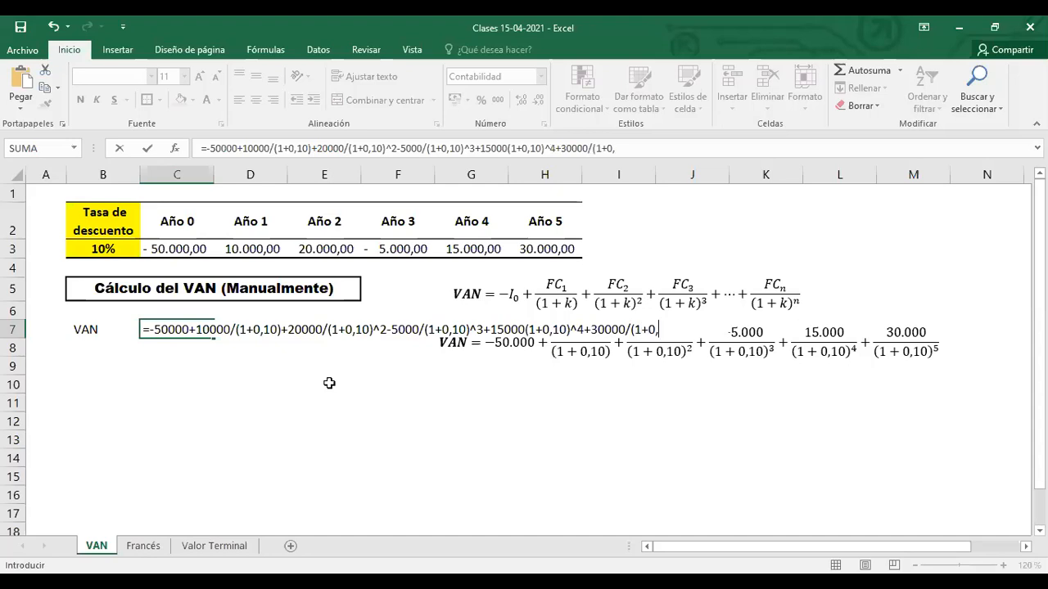
pyautogui.write(')^^')
pyautogui.press('BackSpace')
pyautogui.write('5')
pyautogui.press('Return')
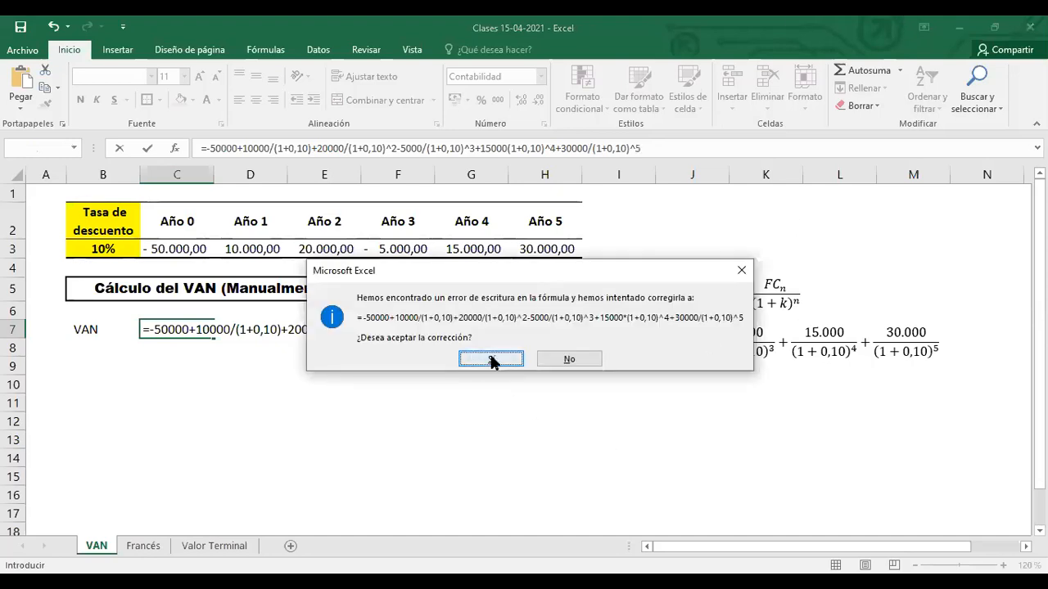
pyautogui.click(491, 359)
# Step: Correct the year 4 term in the C7 formula by replacing the multiplication sign with a division sign, 15000/(1+0,1)^4
pyautogui.doubleClick(194, 330)
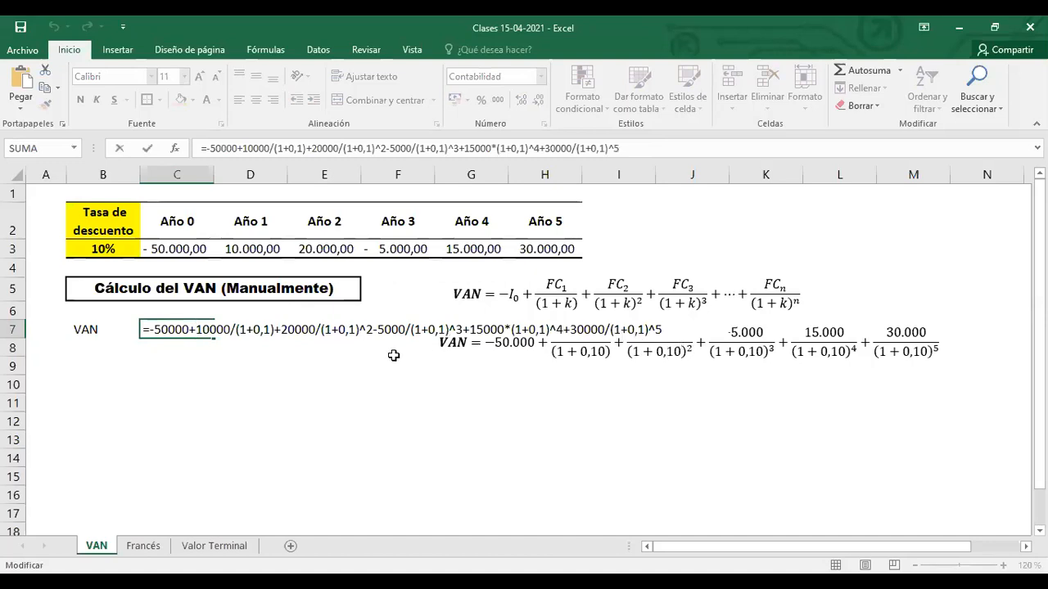
pyautogui.moveTo(503, 330); pyautogui.dragTo(510, 330)
pyautogui.write('/')
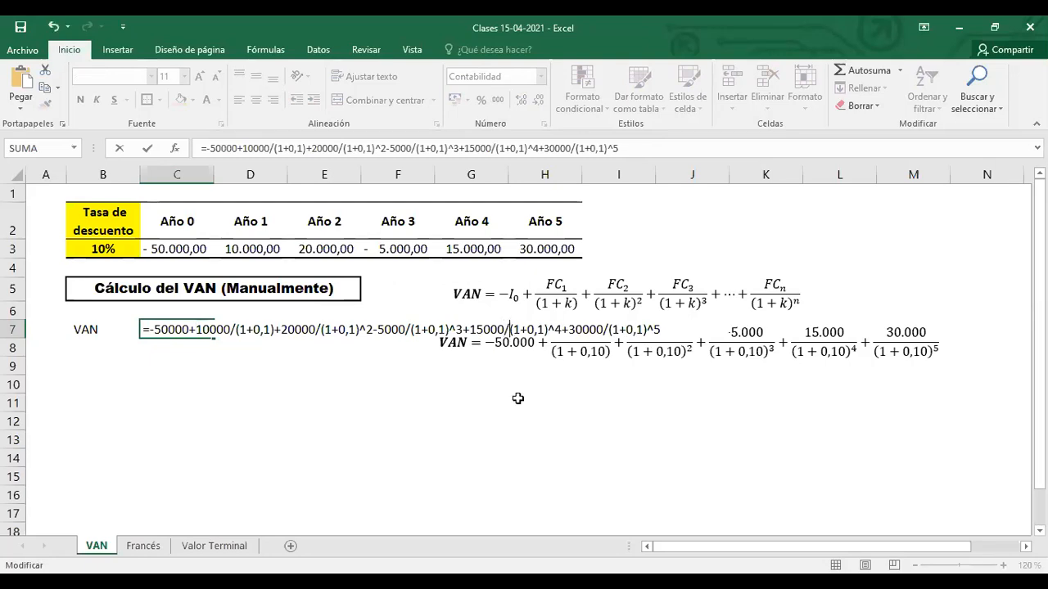
pyautogui.press('Return')
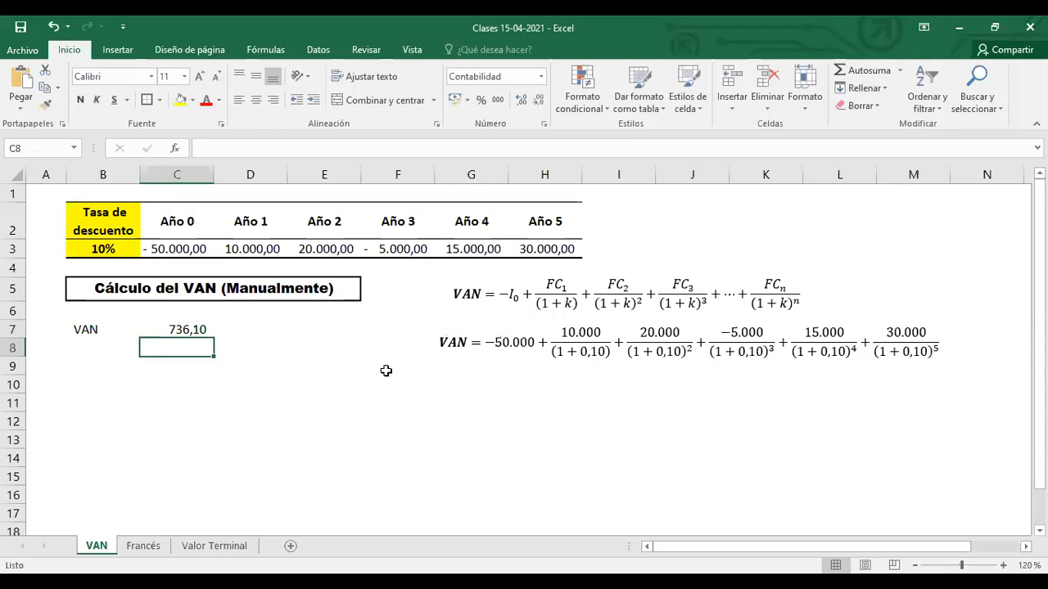
# Step: Enclose the year 2 denominator of the C7 formula in an extra pair of parentheses, giving 20000/((1+0,1)^2)
pyautogui.click(189, 329)
pyautogui.doubleClick(183, 329)
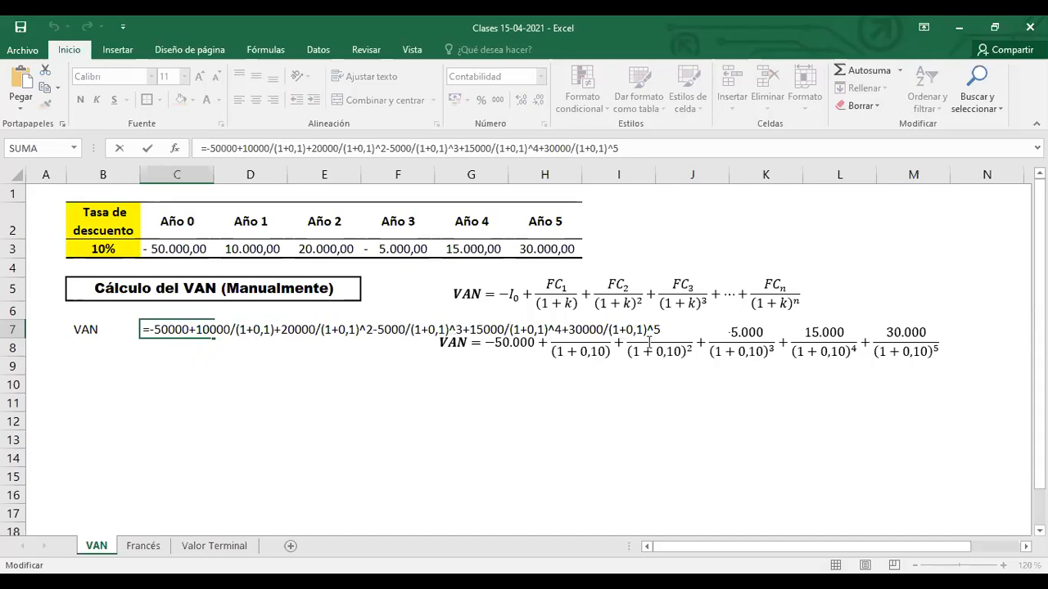
pyautogui.click(236, 331)
pyautogui.write('(')
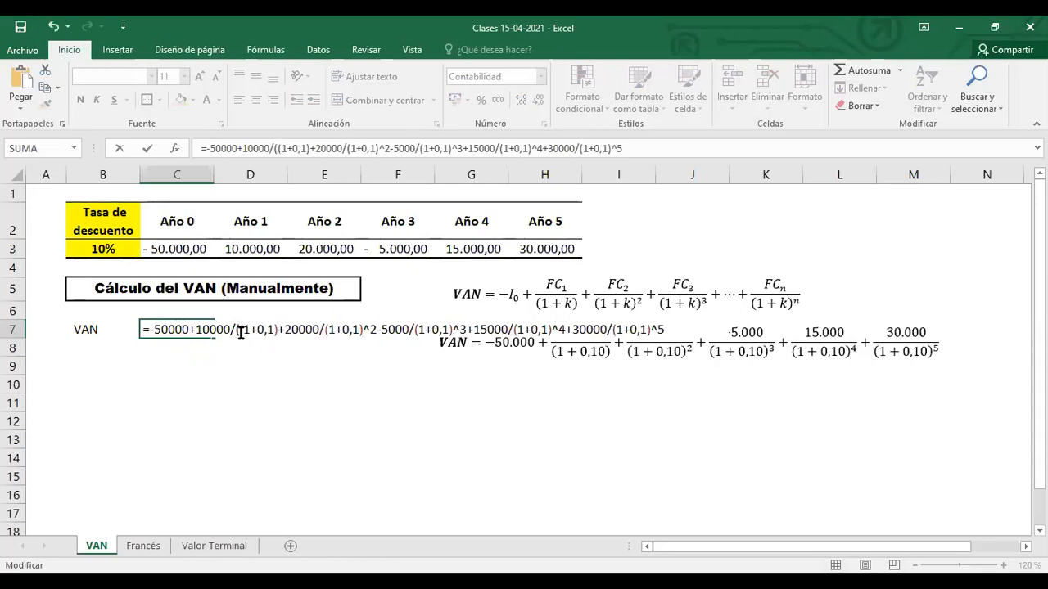
pyautogui.press('BackSpace')
pyautogui.click(321, 329)
pyautogui.write('(')
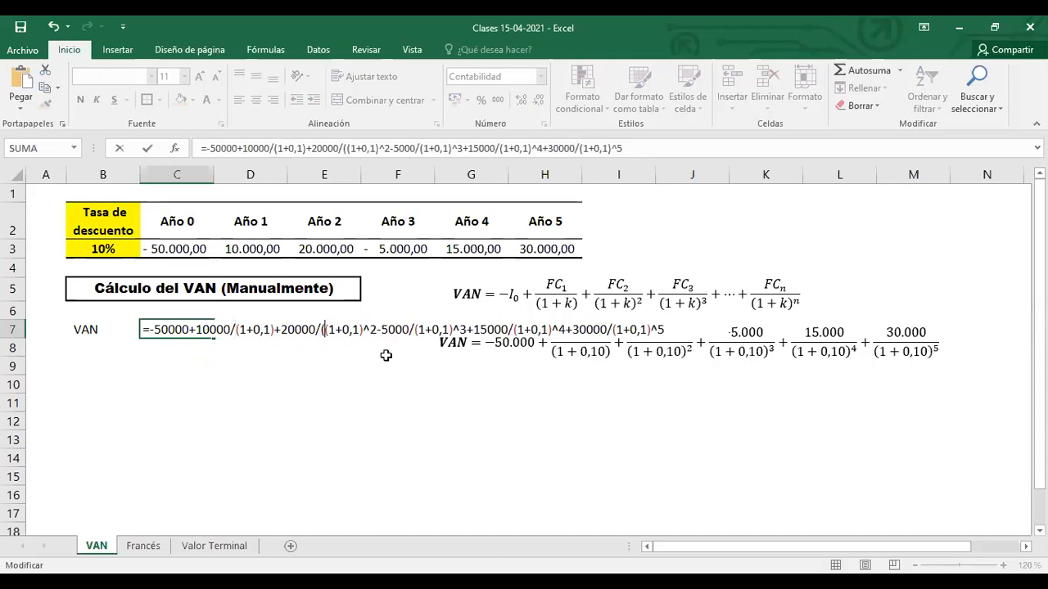
pyautogui.click(378, 330)
pyautogui.write(')')
# Step: Enclose the year 3 denominator of the C7 formula in extra parentheses, giving 5000/((1+0,1)^3)
pyautogui.click(419, 330)
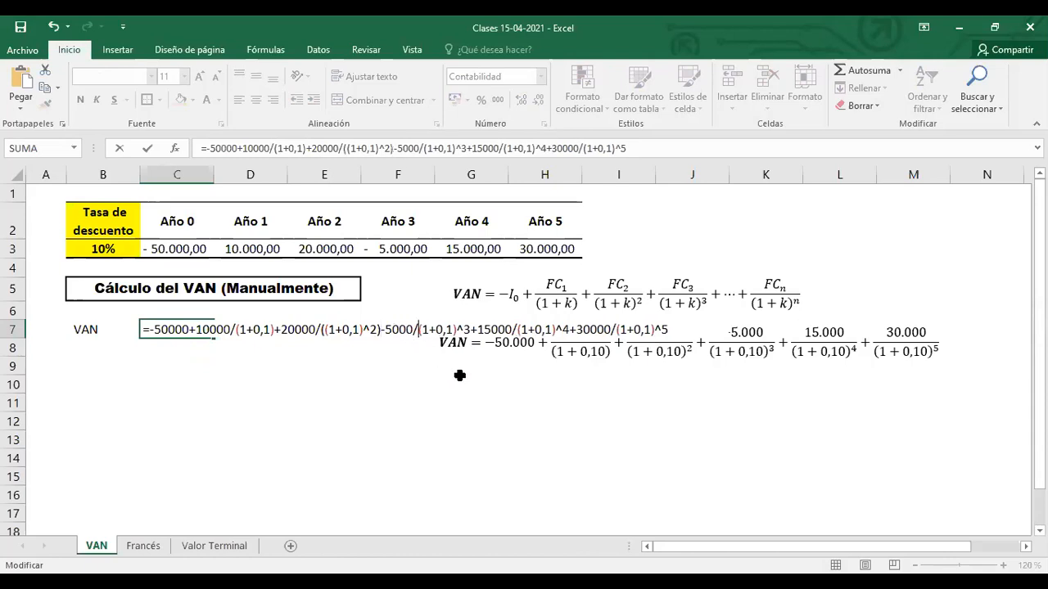
pyautogui.write('(')
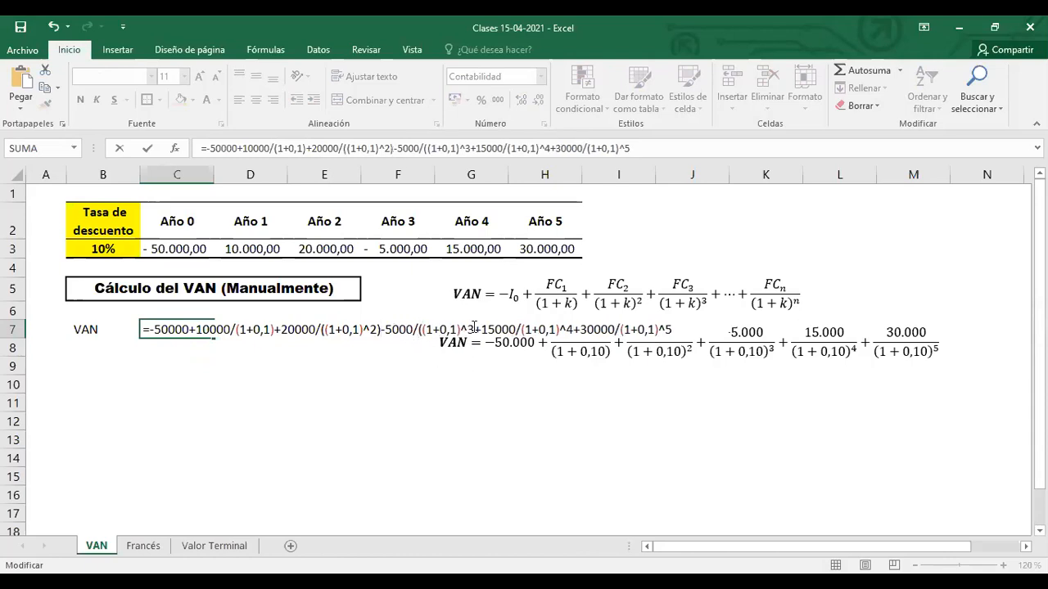
pyautogui.press('Right')
pyautogui.press('Right')
pyautogui.press('Right')
pyautogui.press('Right')
pyautogui.press('Right')
pyautogui.press('Right')
pyautogui.press('Right')
pyautogui.press('Right')
pyautogui.press('Right')
pyautogui.write(')')
# Step: Enclose the year 4 denominator of the C7 formula in extra parentheses, giving 15000/((1+0,1)^4)
pyautogui.press('Right')
pyautogui.press('Right')
pyautogui.press('Right')
pyautogui.press('Right')
pyautogui.press('Right')
pyautogui.press('Right')
pyautogui.press('Right')
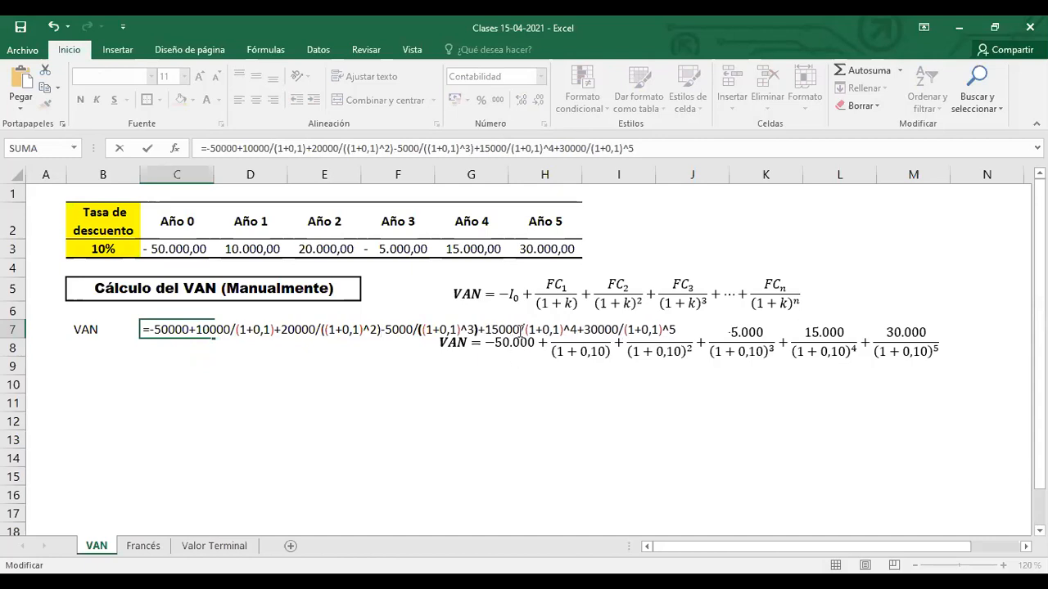
pyautogui.write('(')
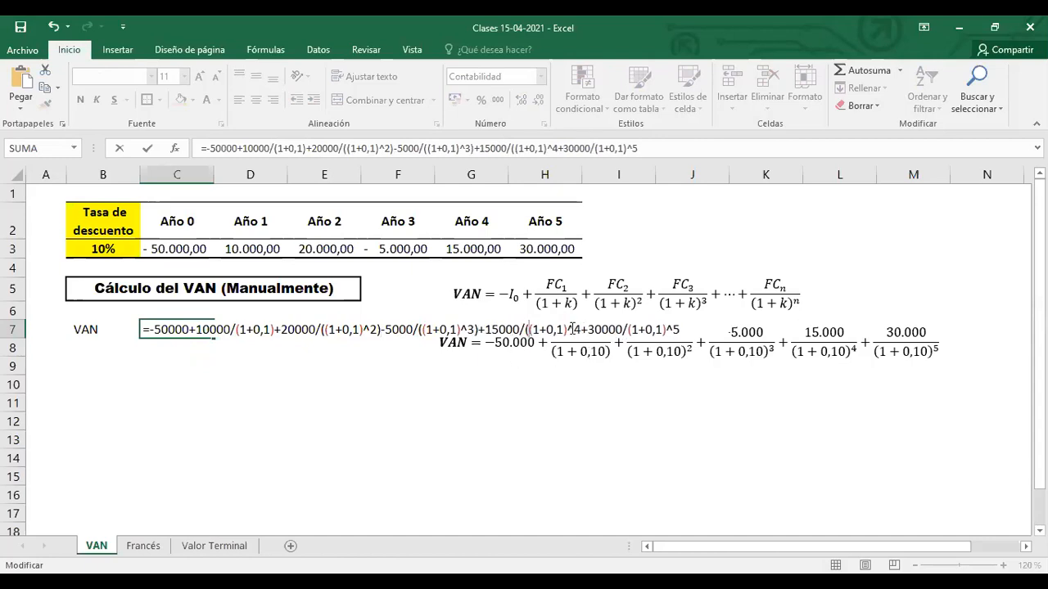
pyautogui.click(581, 329)
pyautogui.write(')')
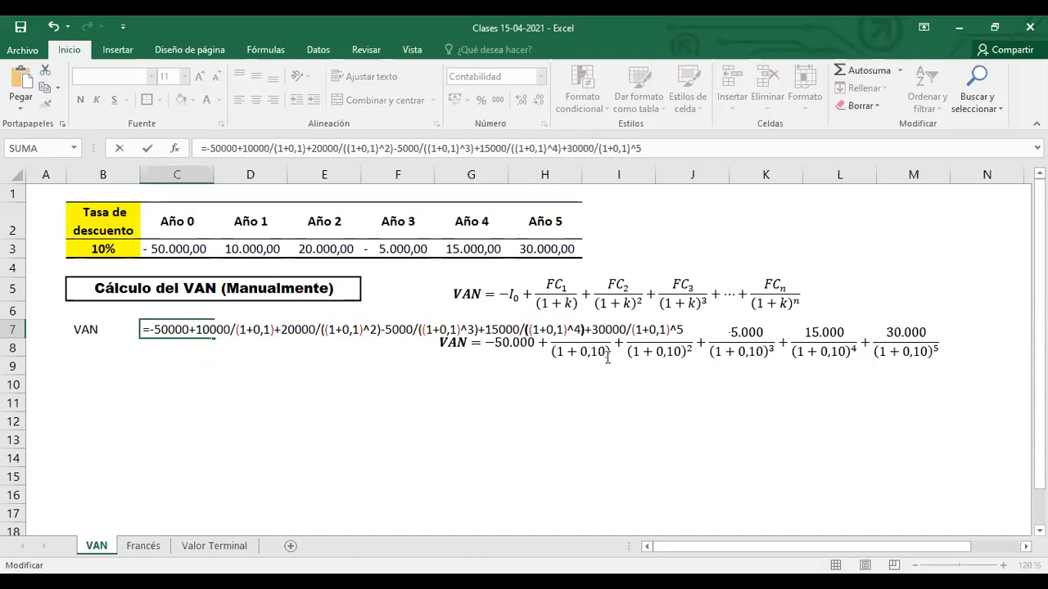
# Step: Enclose the year 5 denominator in extra parentheses, giving 30000/((1+0,1)^5), and enter the C7 formula
pyautogui.click(633, 330)
pyautogui.write('(')
pyautogui.click(692, 330)
pyautogui.write(')')
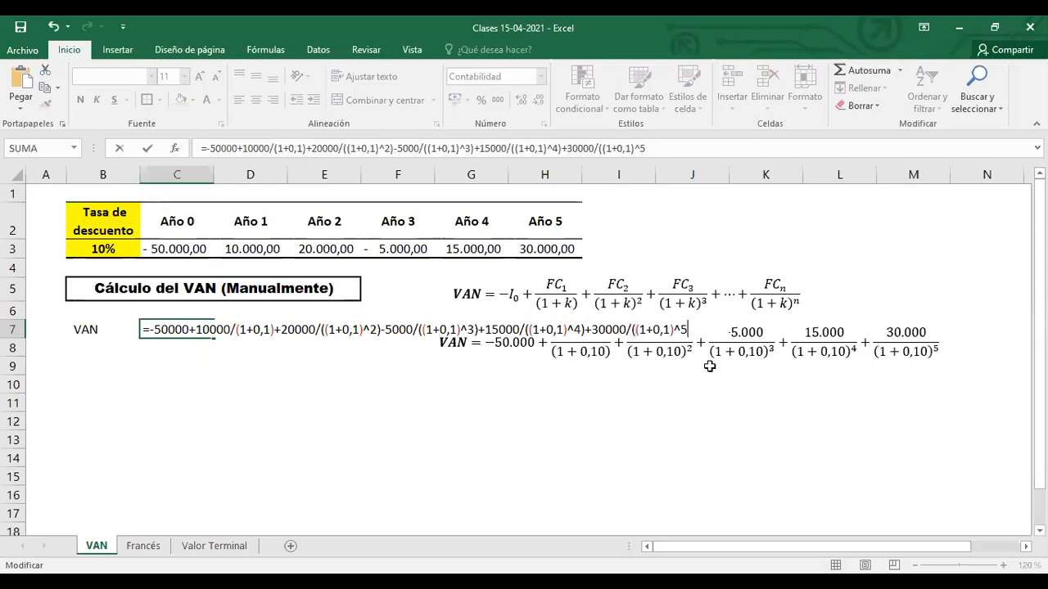
pyautogui.press('Return')
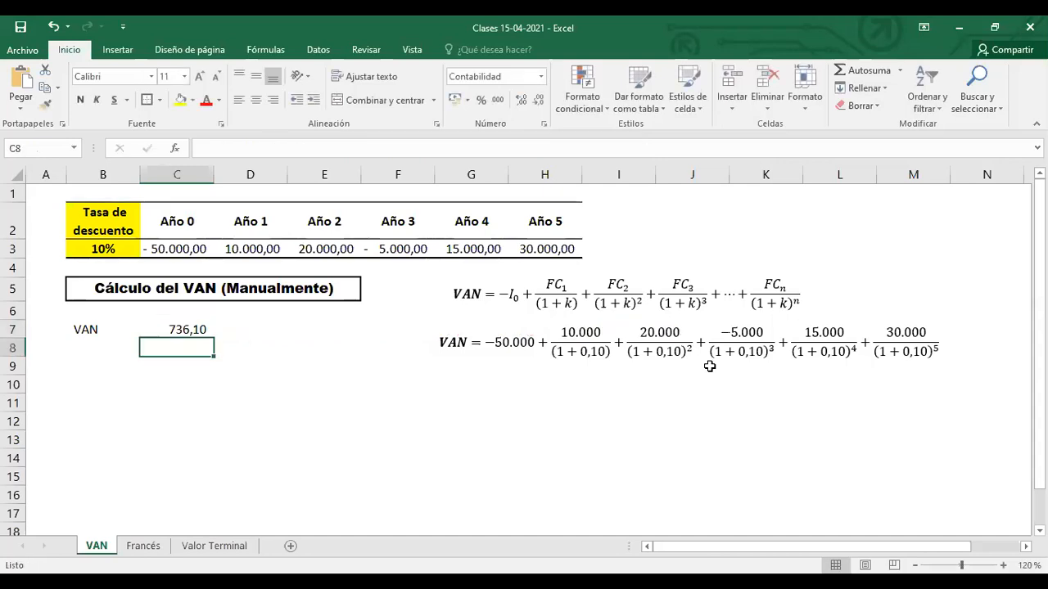
# Step: Reopen the VAN formula in C7 to review its terms against the written equation, and leave it as it is
pyautogui.doubleClick(184, 329)
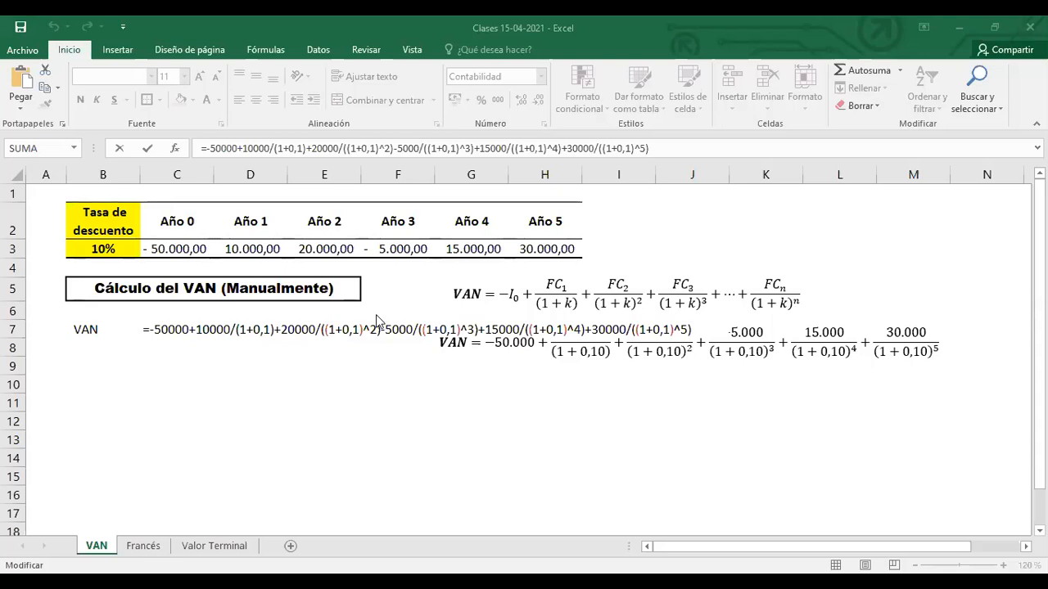
pyautogui.click(601, 374)
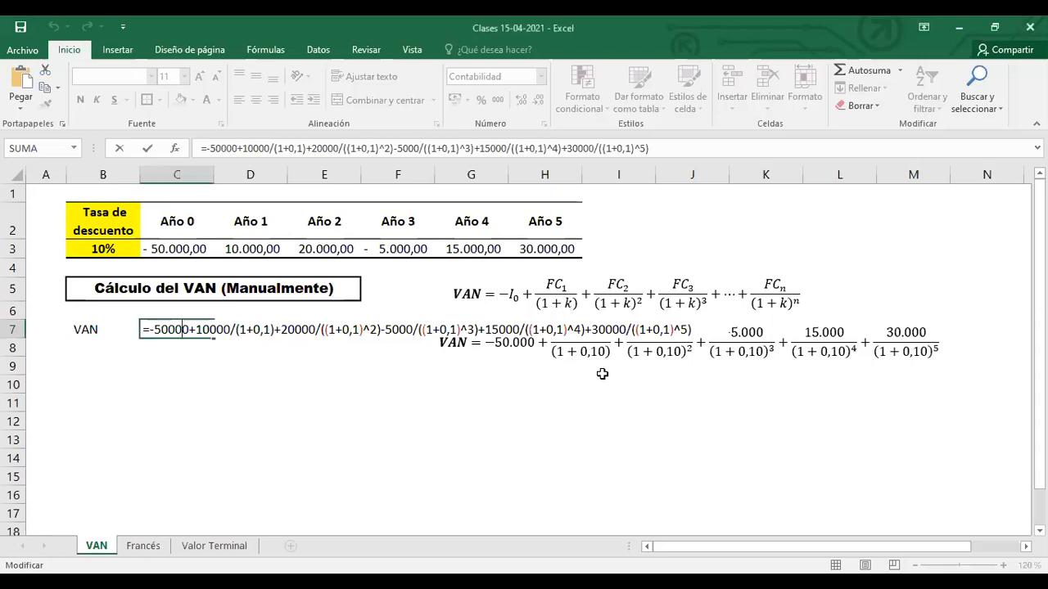
pyautogui.click(171, 332)
pyautogui.press('Return')
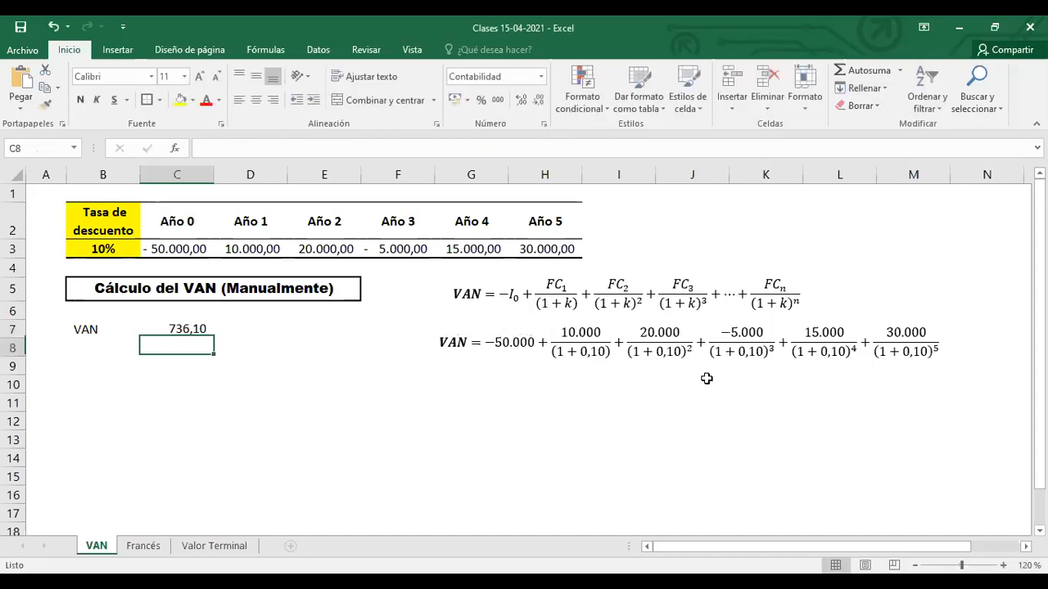
pyautogui.click(667, 406)
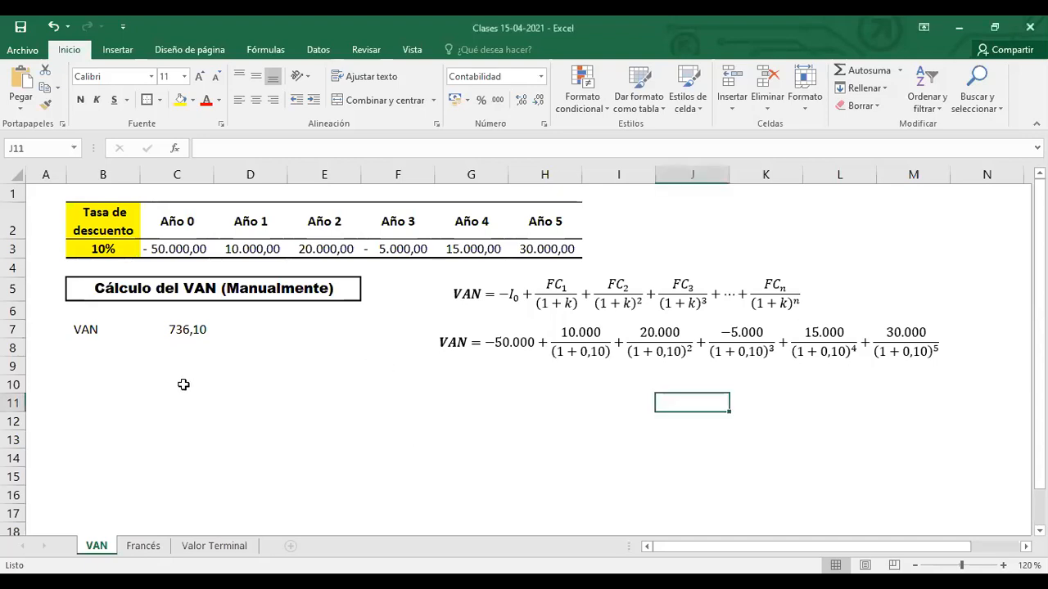
# Step: Check the manual VAN by entering =VNA(B3;D3:H3)+C3 in cell C8
pyautogui.click(190, 354)
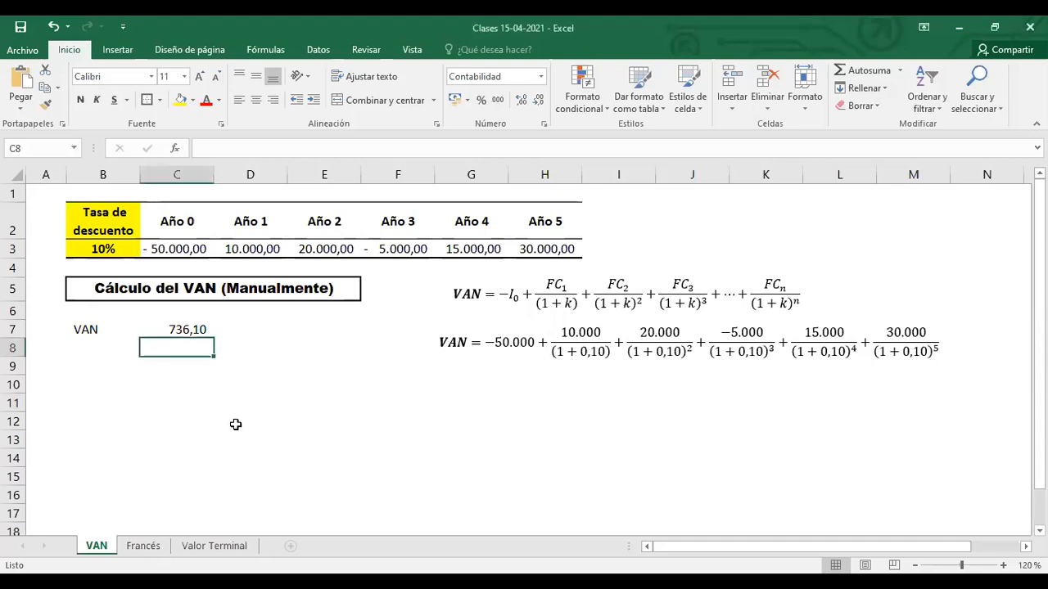
pyautogui.write('=')
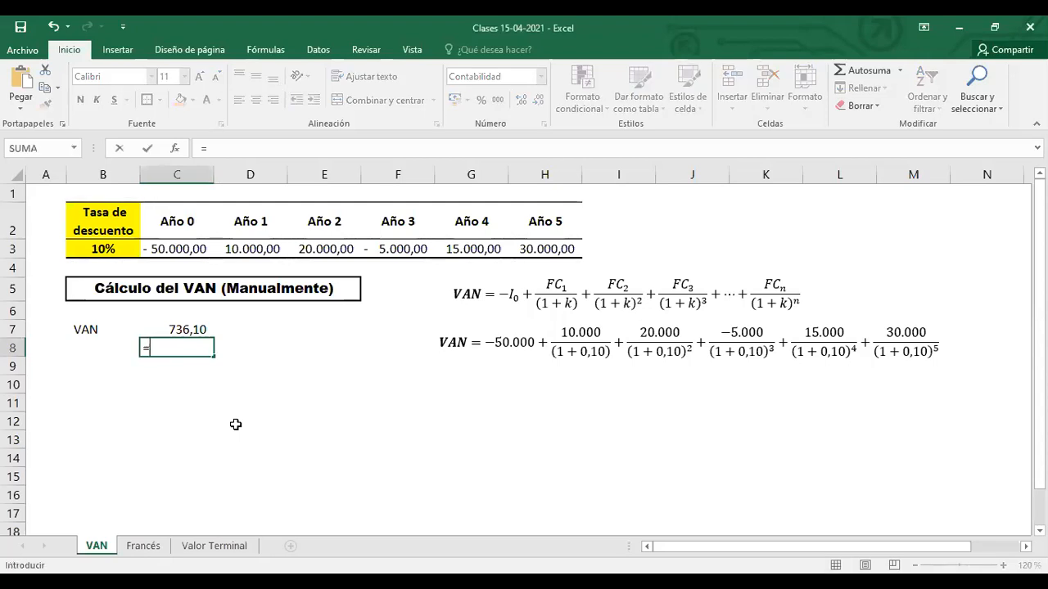
pyautogui.write('VN')
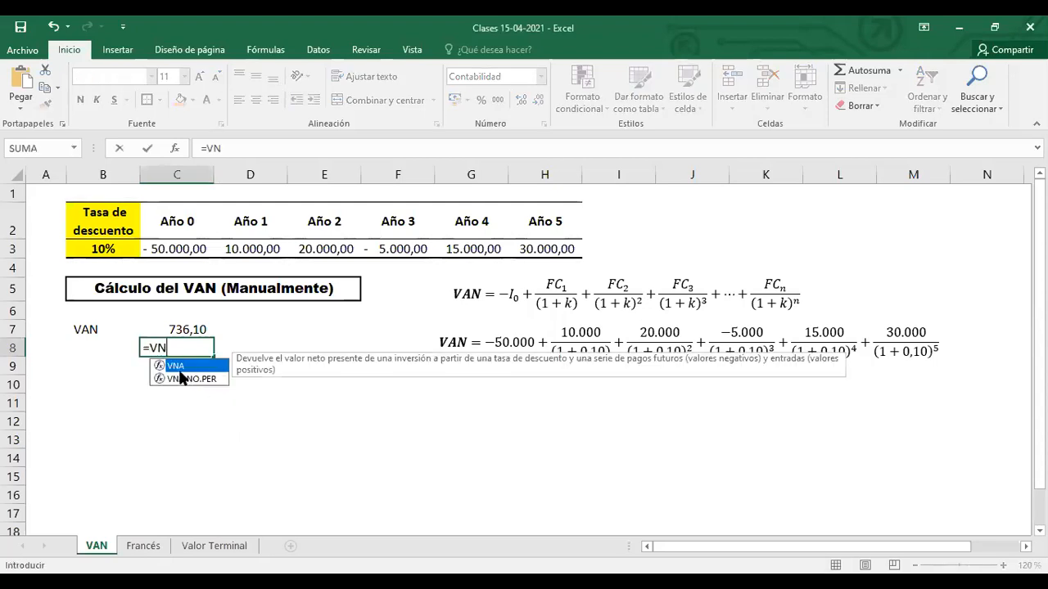
pyautogui.doubleClick(200, 369)
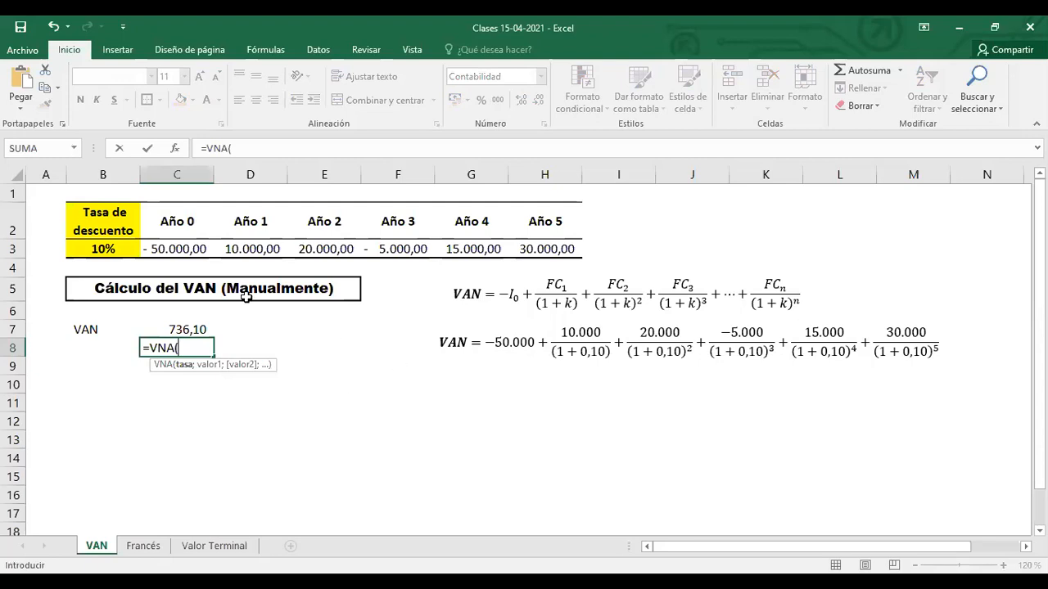
pyautogui.click(110, 248)
pyautogui.write(';')
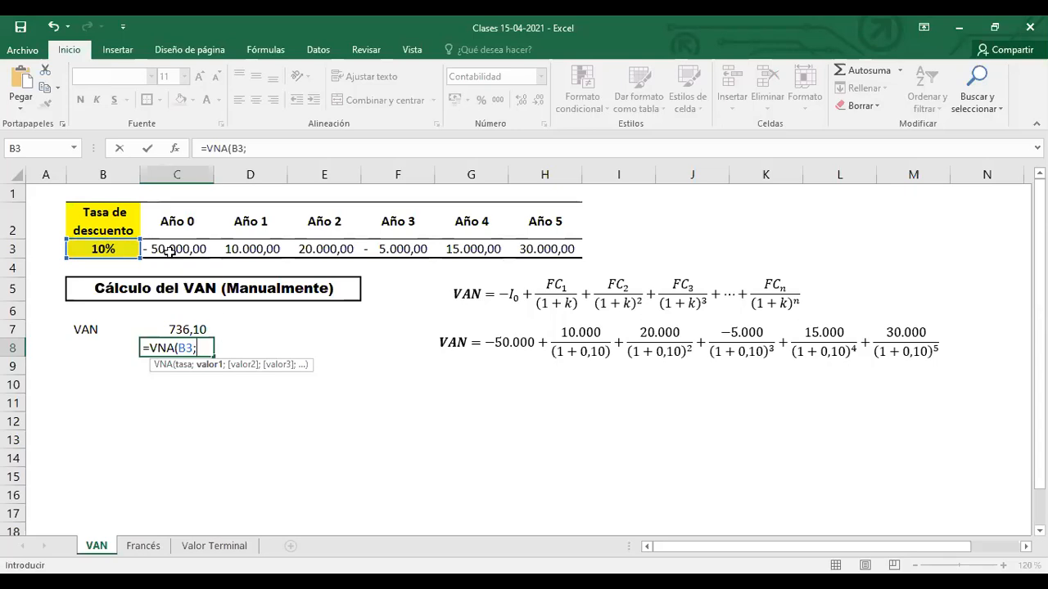
pyautogui.click(248, 248)
pyautogui.keyDown('shift'); pyautogui.click(544, 250); pyautogui.keyUp('shift')
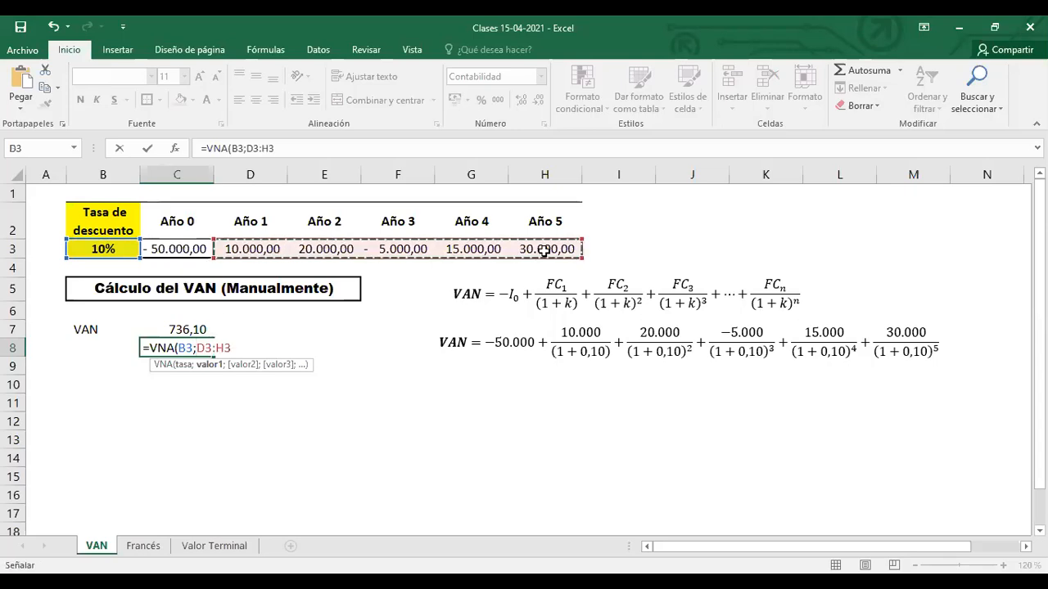
pyautogui.write(')+')
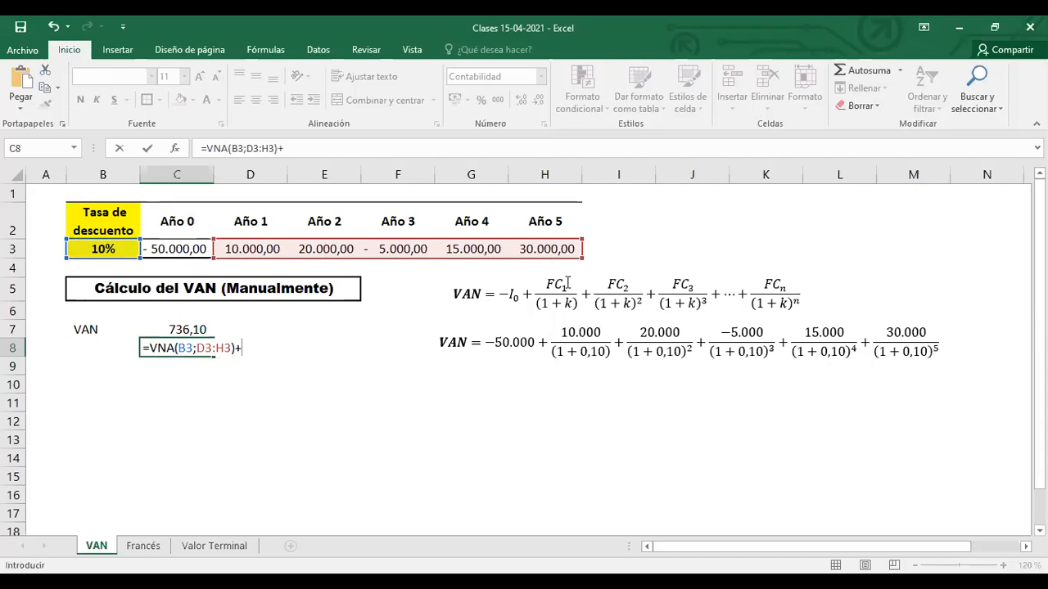
pyautogui.click(168, 250)
pyautogui.press('Return')
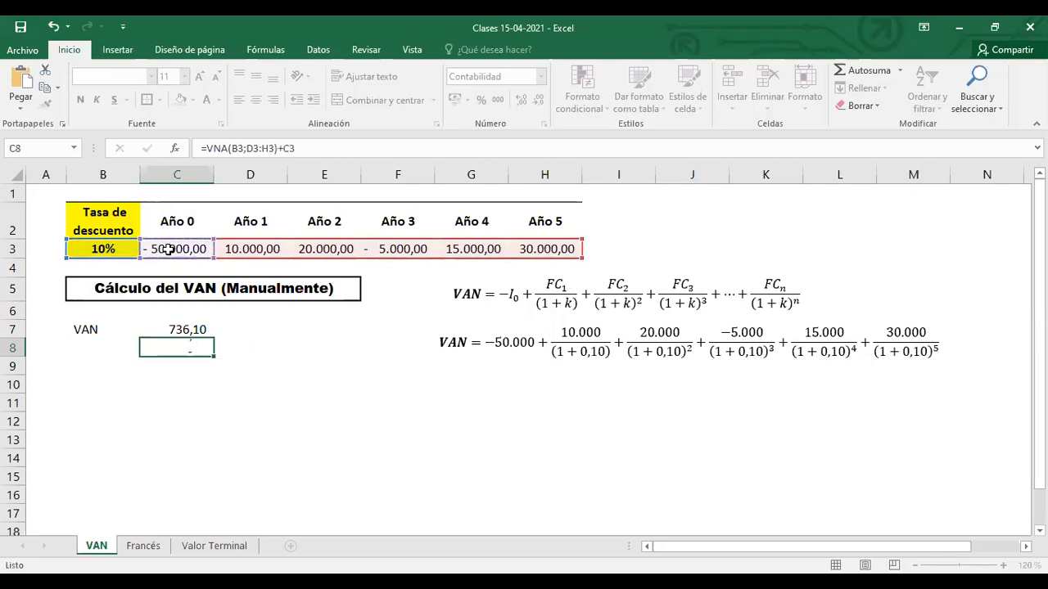
# Step: Delete the VNA check formula from cell C8 and select the manual VAN result in C7
pyautogui.click(186, 349)
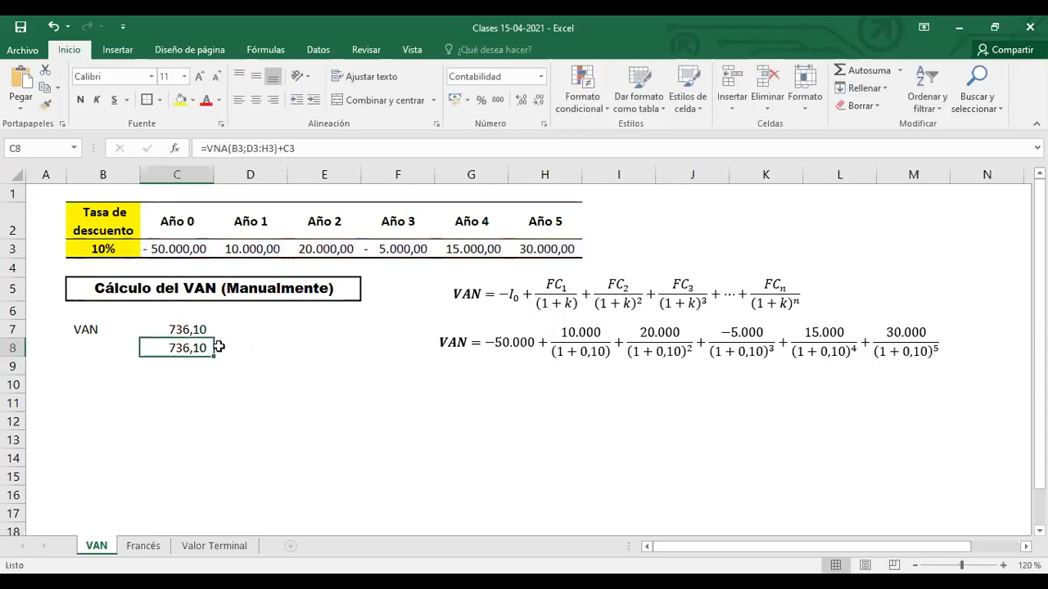
pyautogui.press('Delete')
pyautogui.click(189, 330)
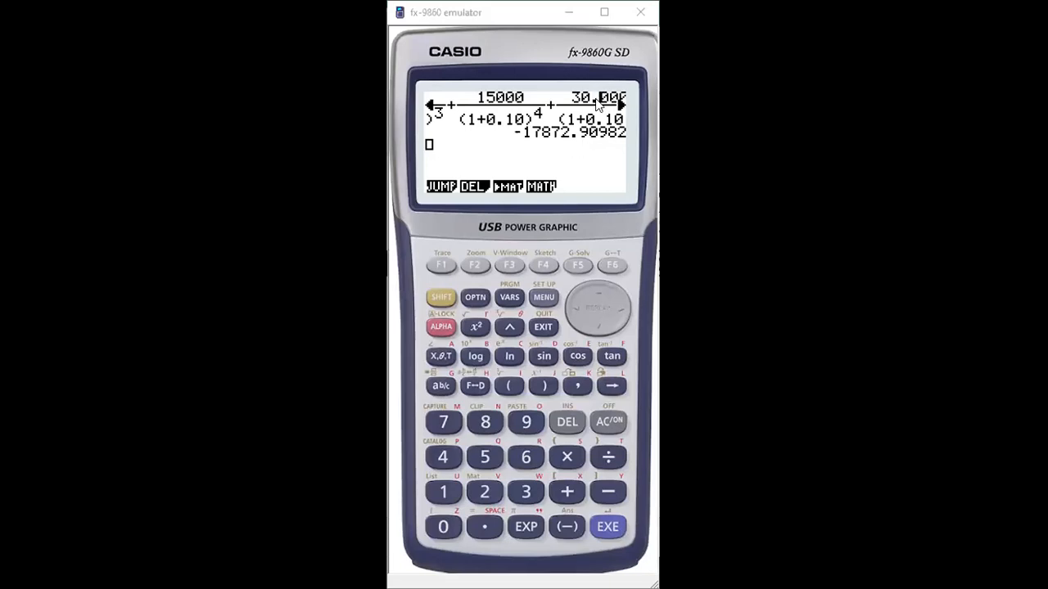
# Step: Remove the stray decimal point from the year 5 numerator so it reads 30000, and recalculate the emulator's VAN expression
pyautogui.press('BackSpace')
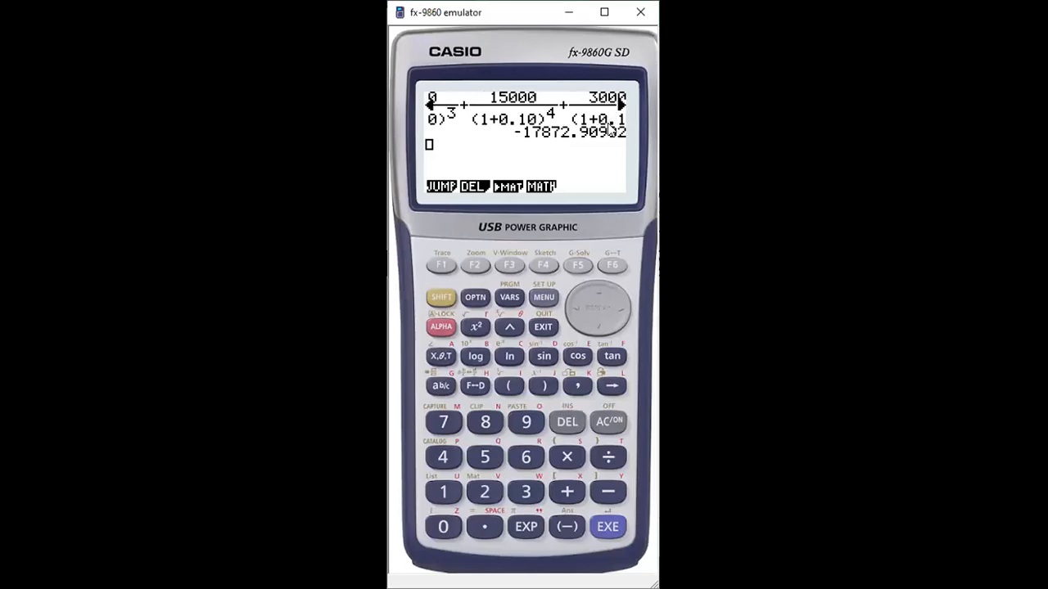
pyautogui.press('Right')
pyautogui.press('Right')
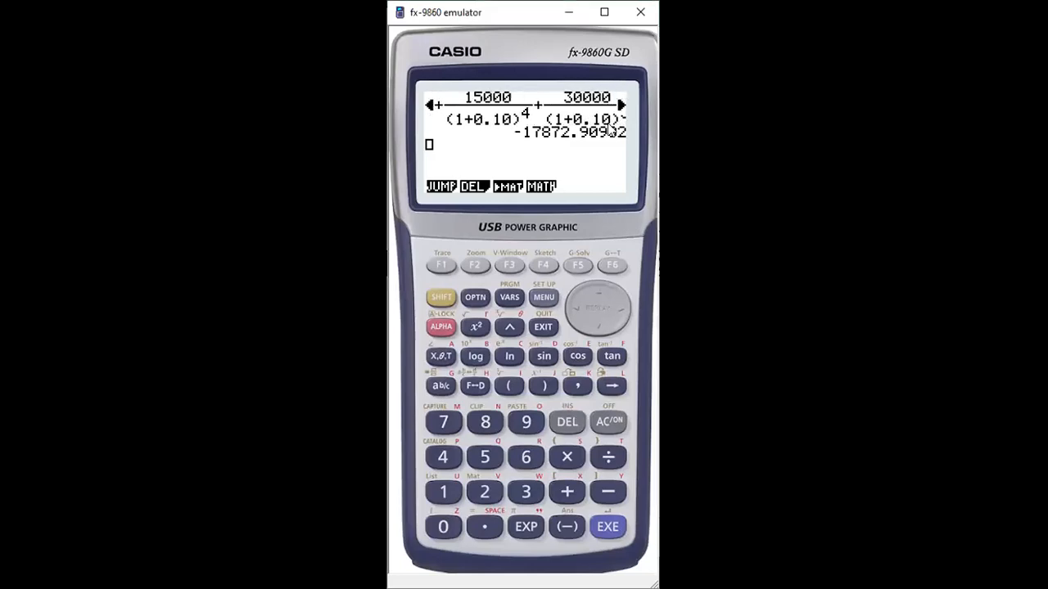
pyautogui.press('Return')
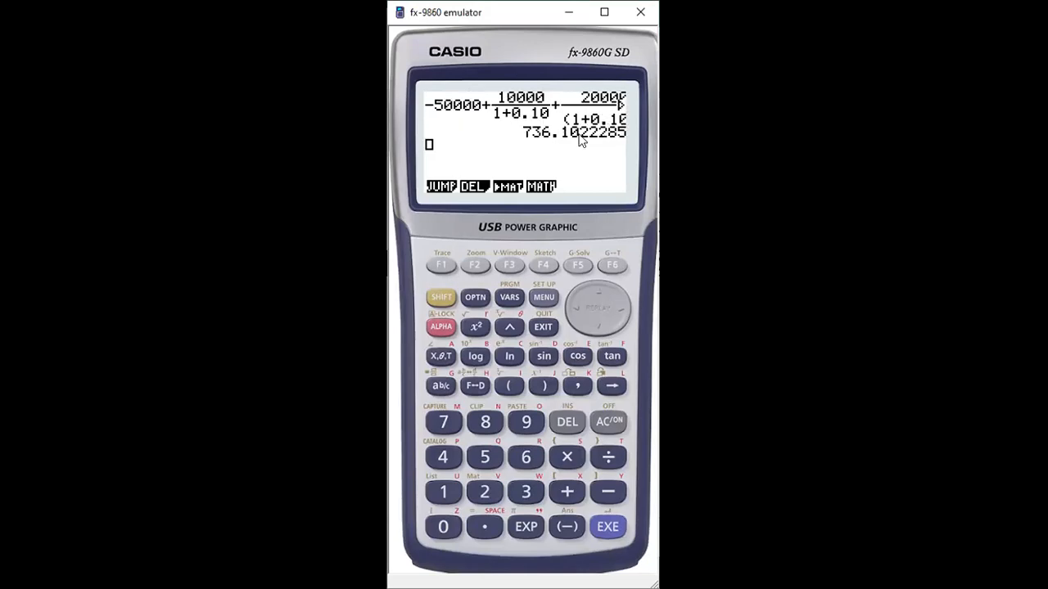
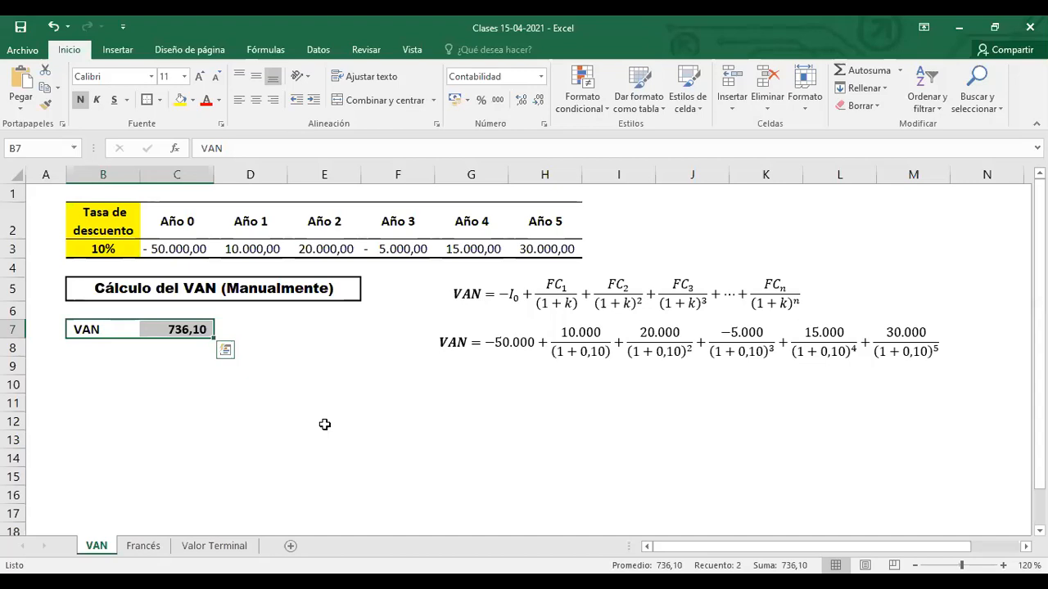
# Step: Review the discount rate in B3 and the year 0 investment in C3 against the manual VAN result
pyautogui.press('Up')
pyautogui.press('Up')
pyautogui.press('Up')
pyautogui.press('Up')
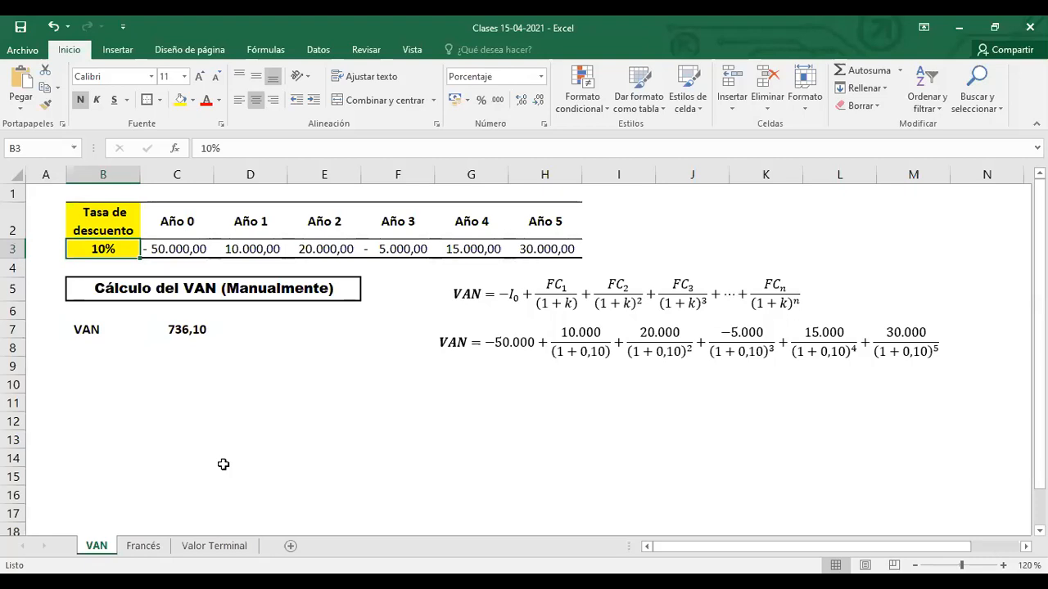
pyautogui.click(164, 253)
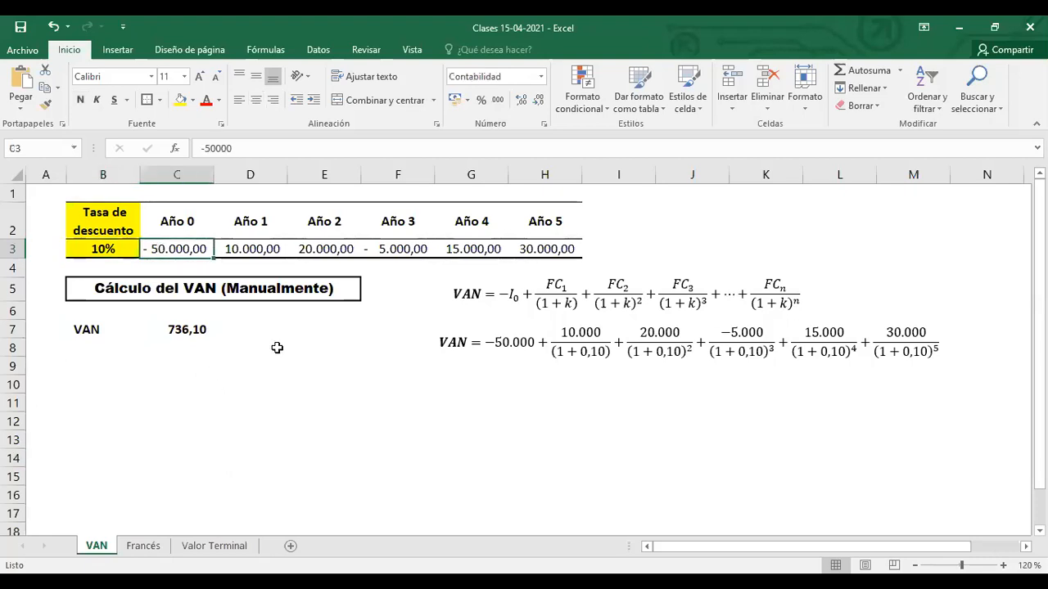
pyautogui.click(103, 248)
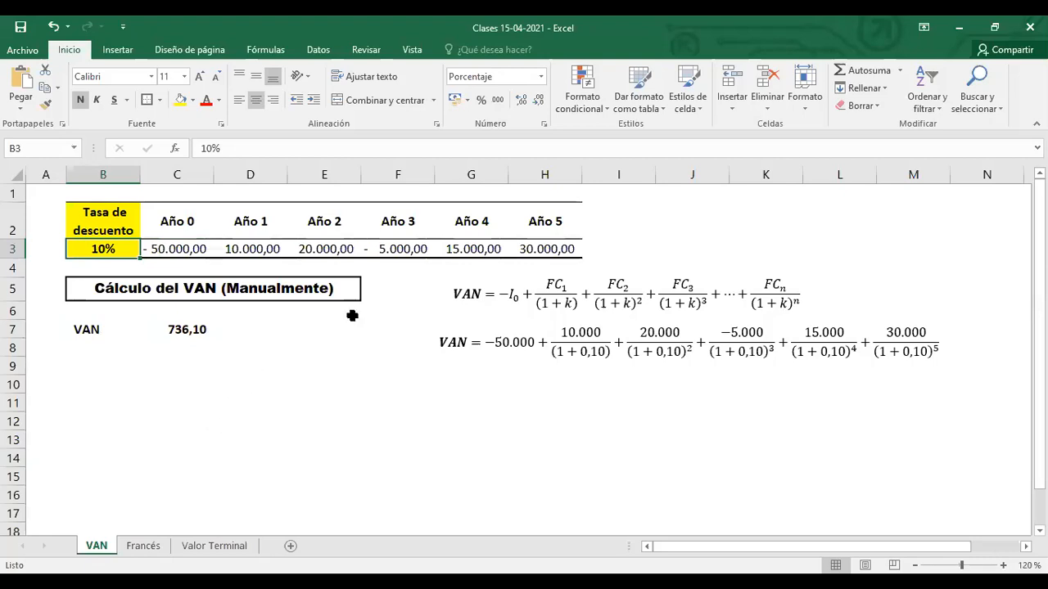
# Step: Annotate the manual VAN result in C7 with a handwritten > 0, and clear the annotation
pyautogui.click(260, 364)
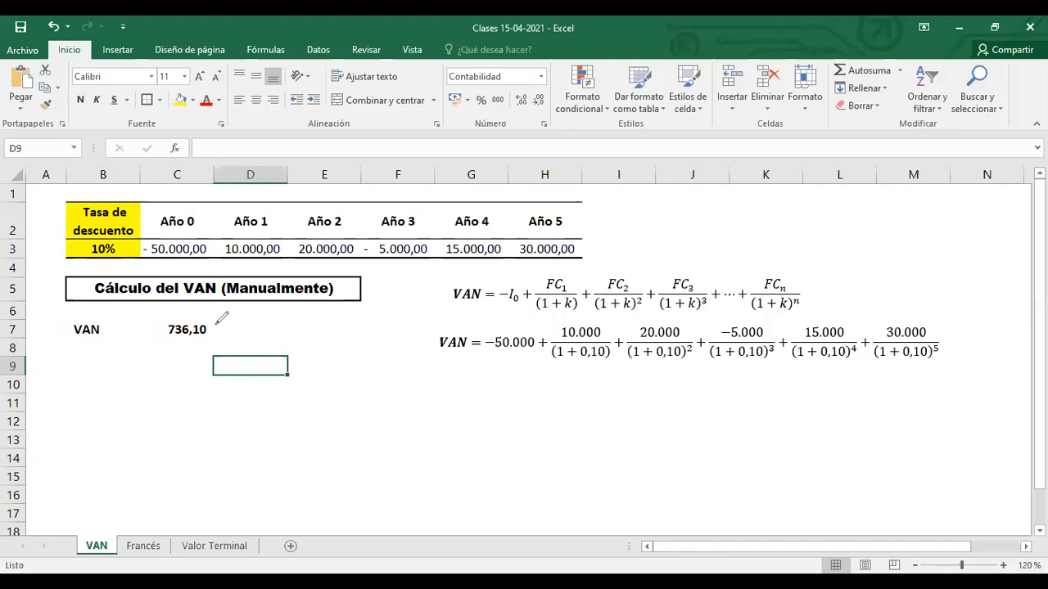
pyautogui.moveTo(211, 321)
pyautogui.mouseDown()
pyautogui.moveTo(214, 338)
pyautogui.moveTo(247, 334)
pyautogui.moveTo(242, 323)
pyautogui.mouseUp()
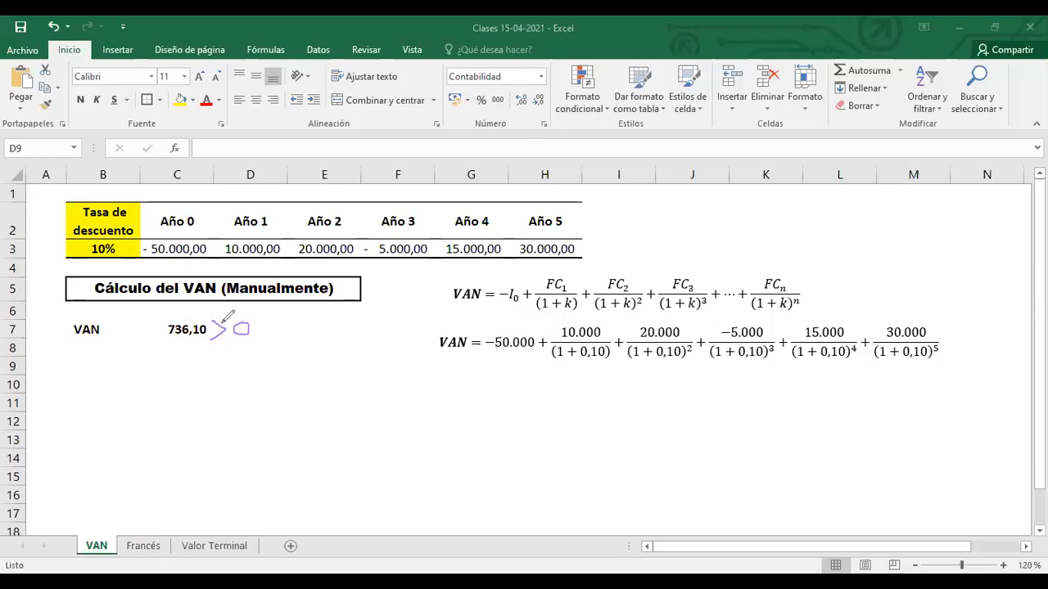
pyautogui.click(611, 127)
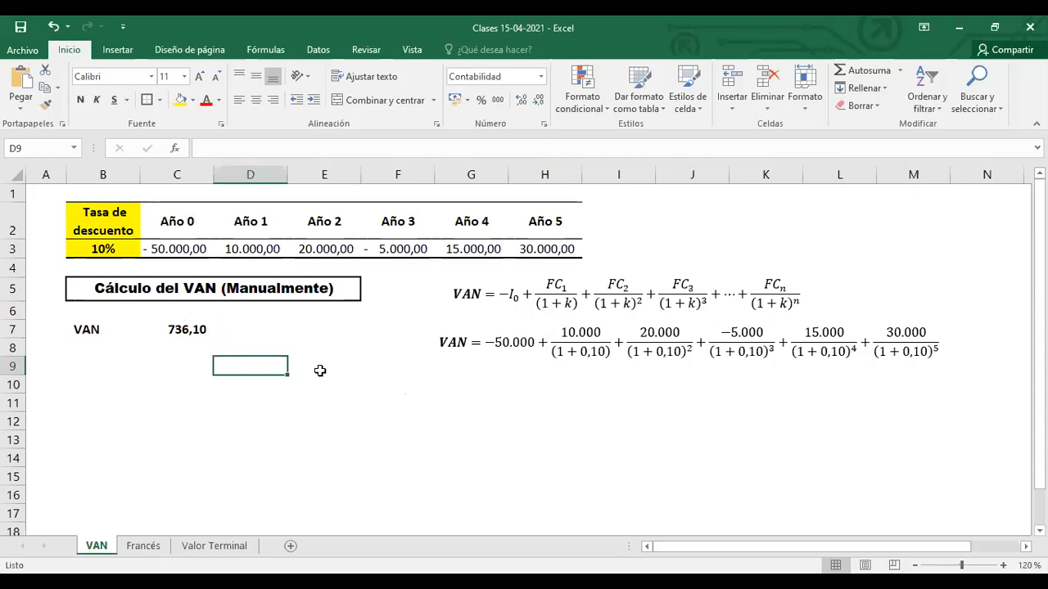
# Step: Copy the heading Cálculo del VAN (Manualmente) from row 5 into cell B9
pyautogui.click(96, 289)
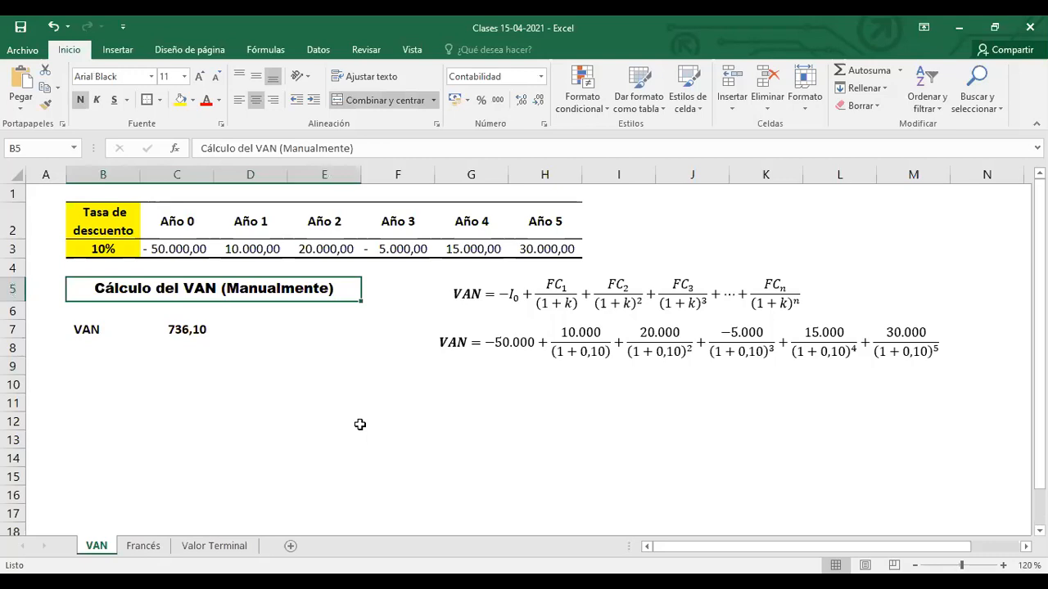
pyautogui.hotkey('ctrl', 'c')
pyautogui.click(69, 366)
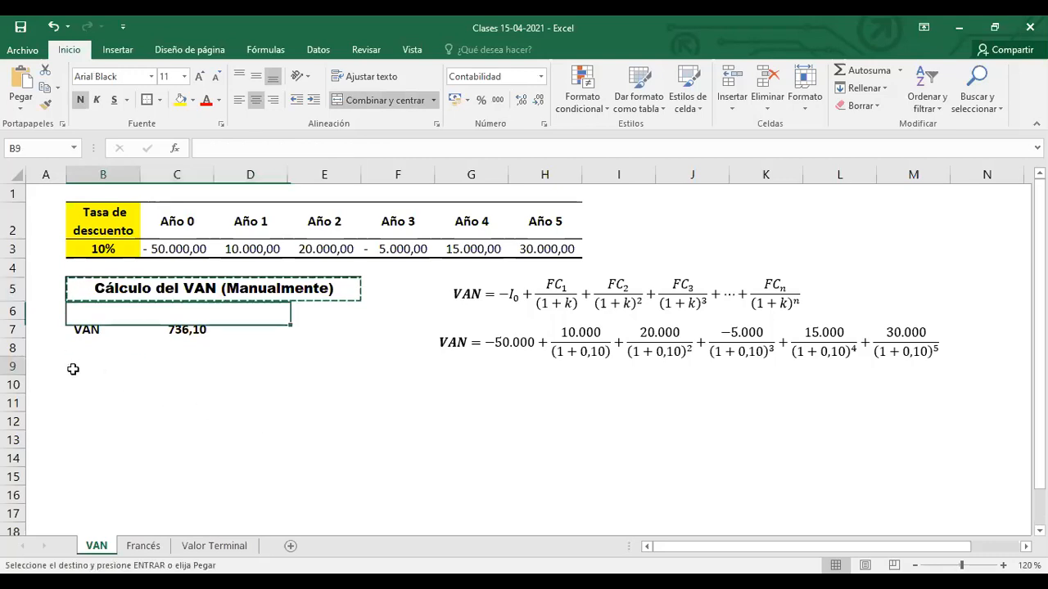
pyautogui.hotkey('ctrl', 'v')
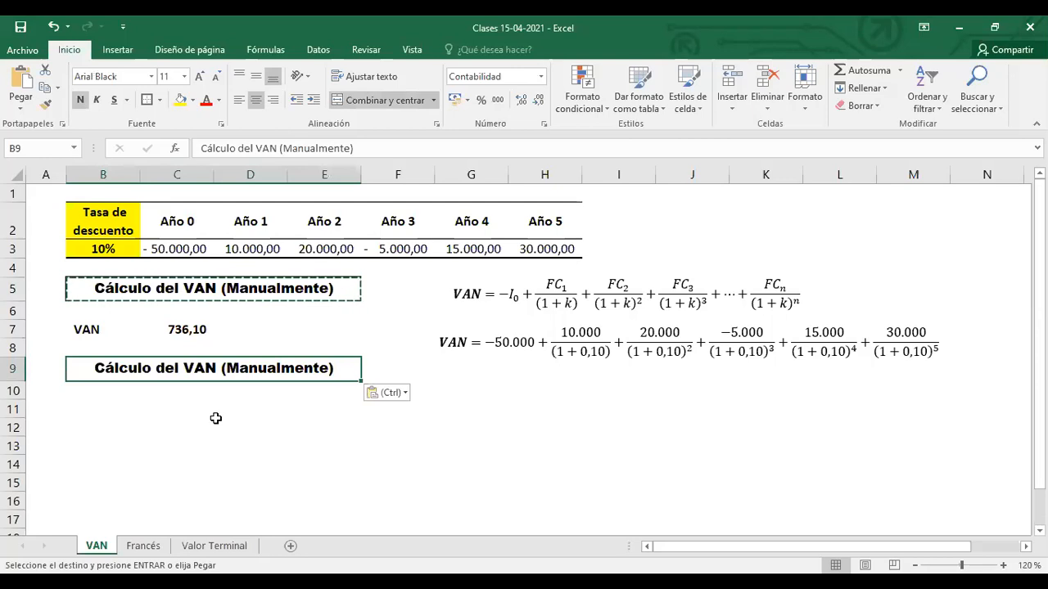
# Step: Change the copied heading in B9 to Cálculo del VAN (Excel Financiero)
pyautogui.click(161, 411)
pyautogui.doubleClick(159, 373)
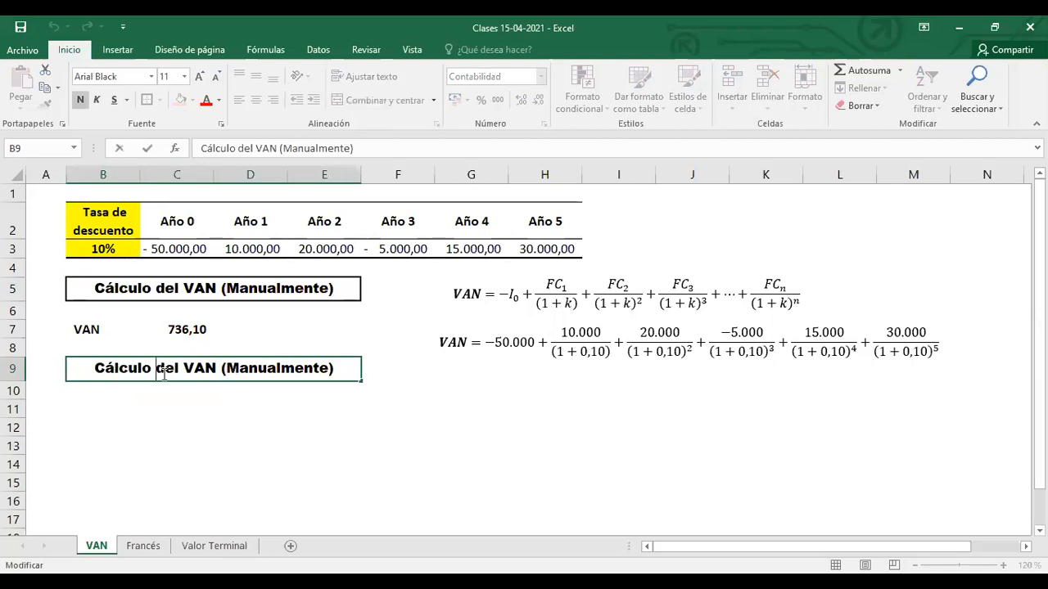
pyautogui.moveTo(226, 368); pyautogui.dragTo(329, 369)
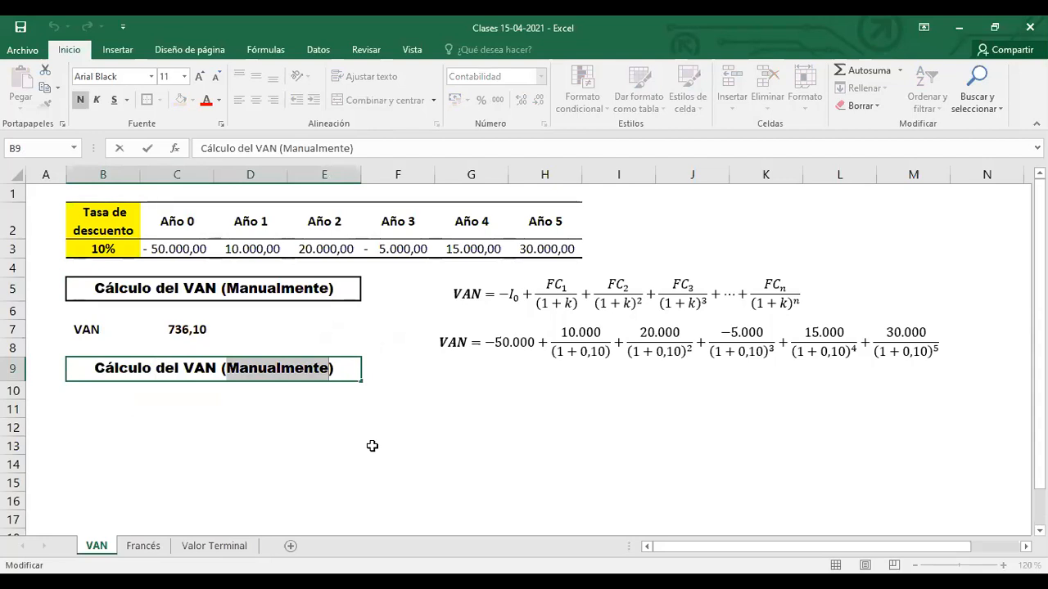
pyautogui.write('Excel ')
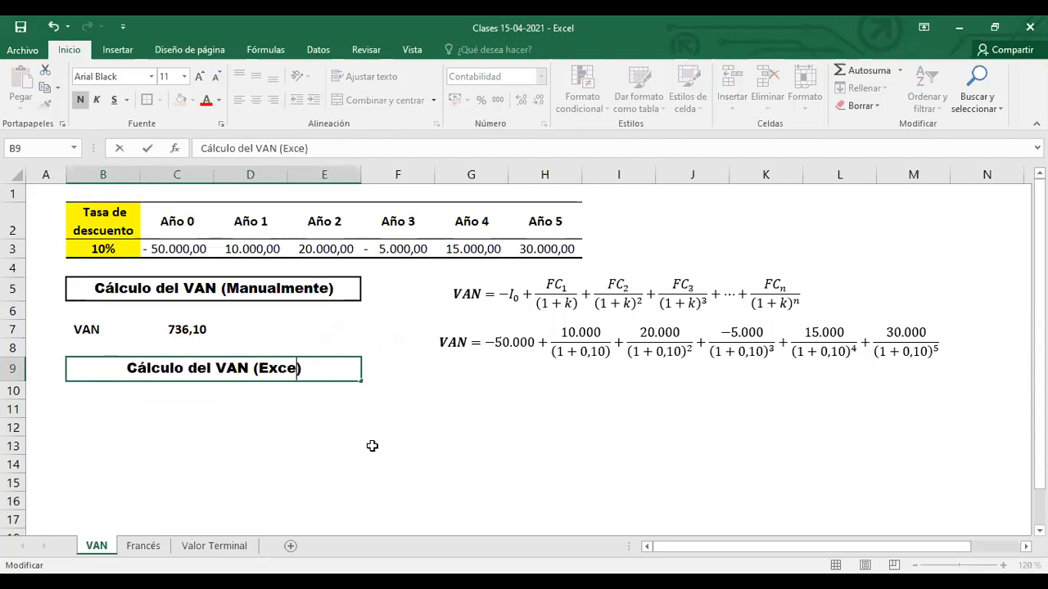
pyautogui.write('Financiero')
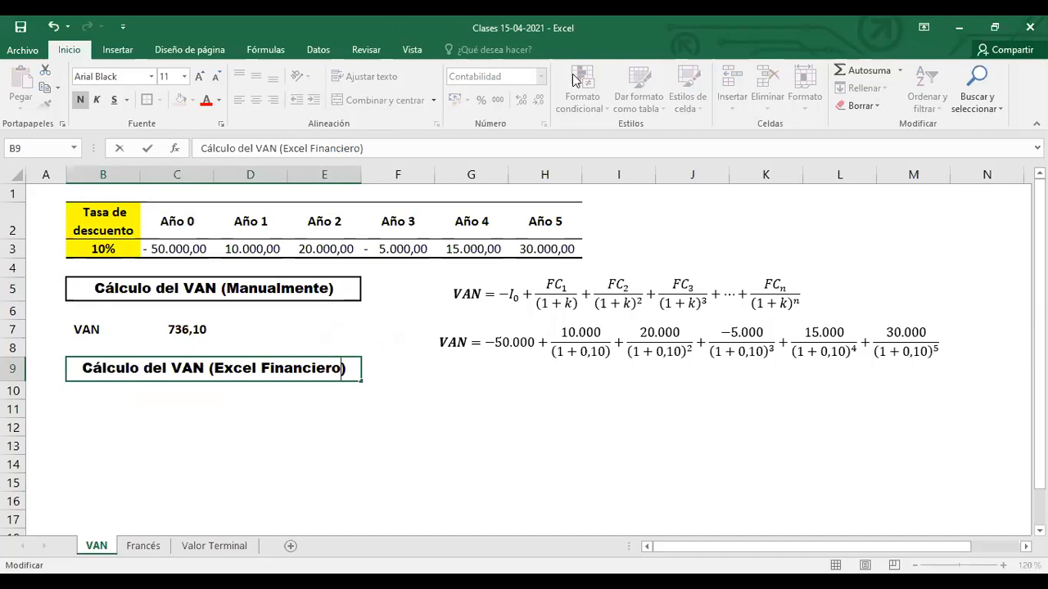
pyautogui.click(247, 459)
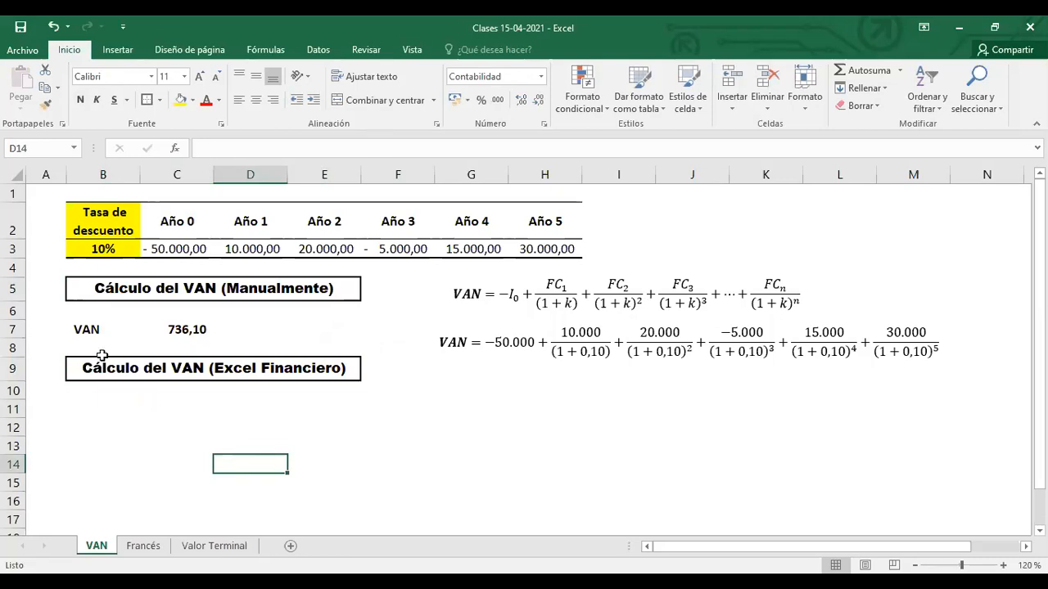
# Step: Label cell B11 as VAN under the new heading and begin a formula in C11
pyautogui.moveTo(85, 326); pyautogui.dragTo(182, 325)
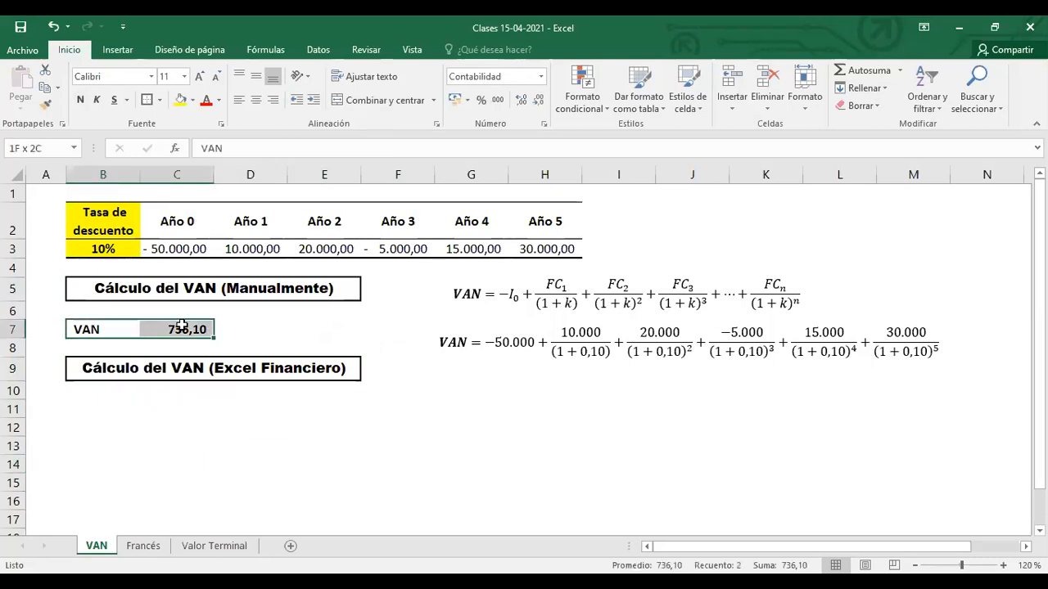
pyautogui.click(237, 450)
pyautogui.click(96, 407)
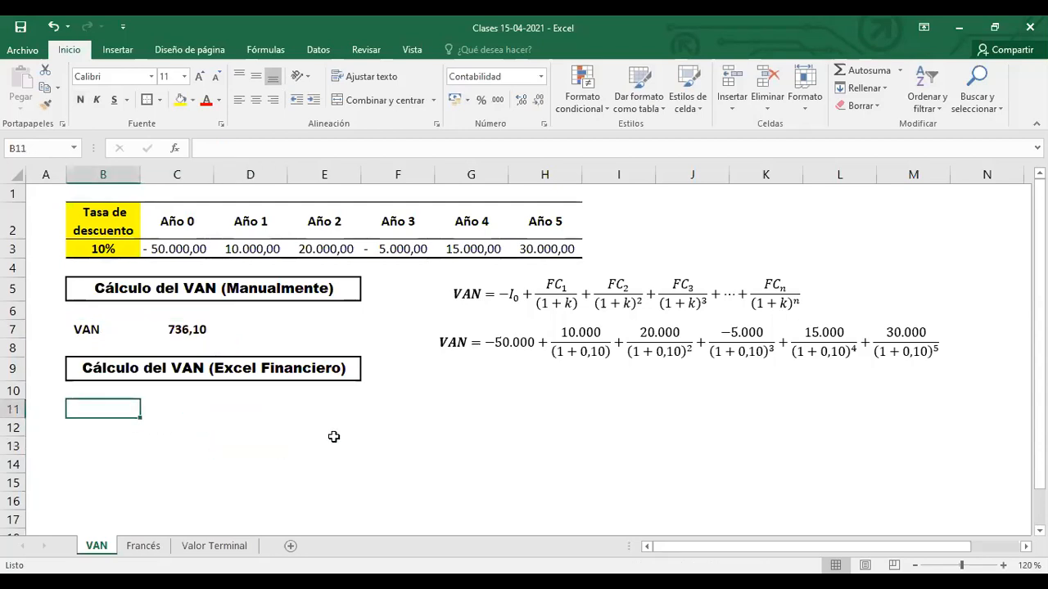
pyautogui.write('VAN')
pyautogui.press('Tab')
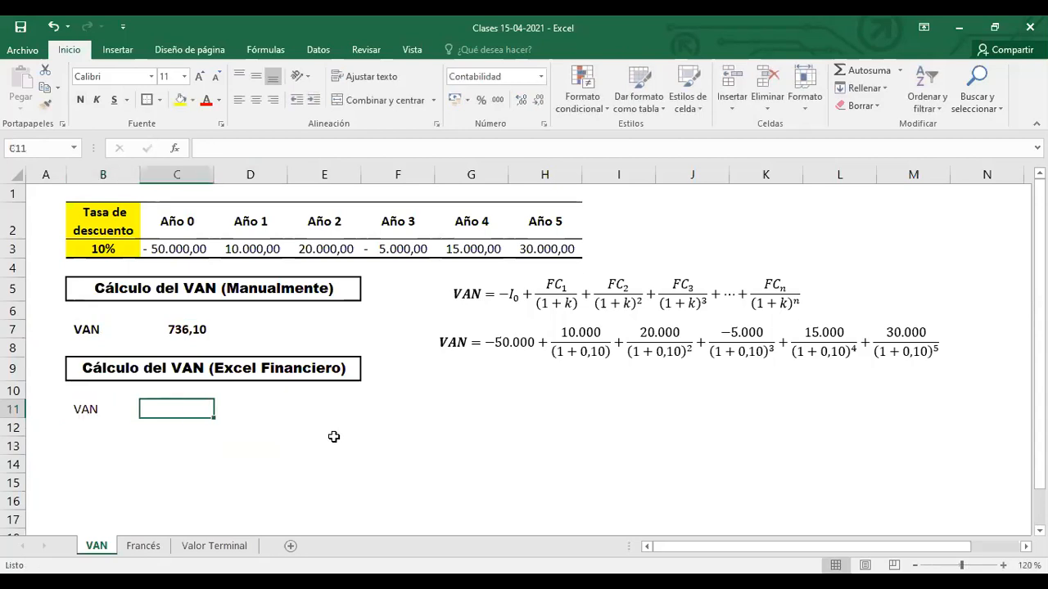
pyautogui.write('=')
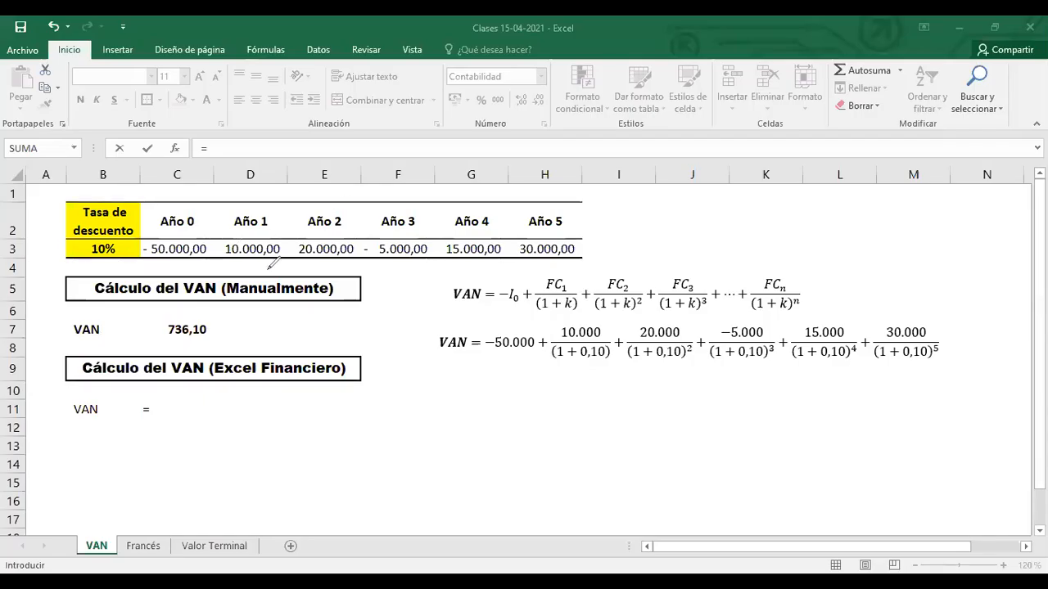
# Step: Sketch arrows bringing the year 1 to 5 cash flows back to year 0, and view the discounting diagram on PowerPoint slide 29
pyautogui.moveTo(255, 259)
pyautogui.mouseDown()
pyautogui.moveTo(254, 268)
pyautogui.moveTo(177, 265)
pyautogui.mouseUp()
pyautogui.moveTo(323, 260)
pyautogui.mouseDown()
pyautogui.moveTo(319, 277)
pyautogui.moveTo(170, 294)
pyautogui.moveTo(176, 303)
pyautogui.mouseUp()
pyautogui.moveTo(405, 260)
pyautogui.mouseDown()
pyautogui.moveTo(406, 303)
pyautogui.moveTo(190, 326)
pyautogui.moveTo(189, 309)
pyautogui.mouseUp()
pyautogui.moveTo(472, 260)
pyautogui.mouseDown()
pyautogui.moveTo(241, 328)
pyautogui.moveTo(208, 319)
pyautogui.mouseUp()
pyautogui.moveTo(542, 258)
pyautogui.mouseDown()
pyautogui.moveTo(266, 336)
pyautogui.moveTo(226, 326)
pyautogui.moveTo(239, 337)
pyautogui.mouseUp()
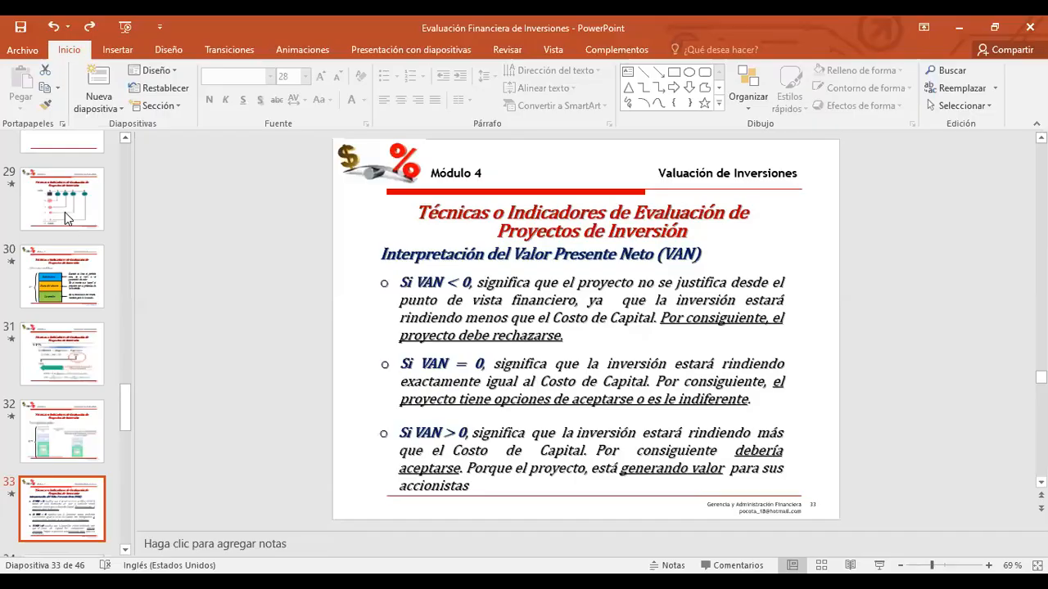
pyautogui.click(62, 198)
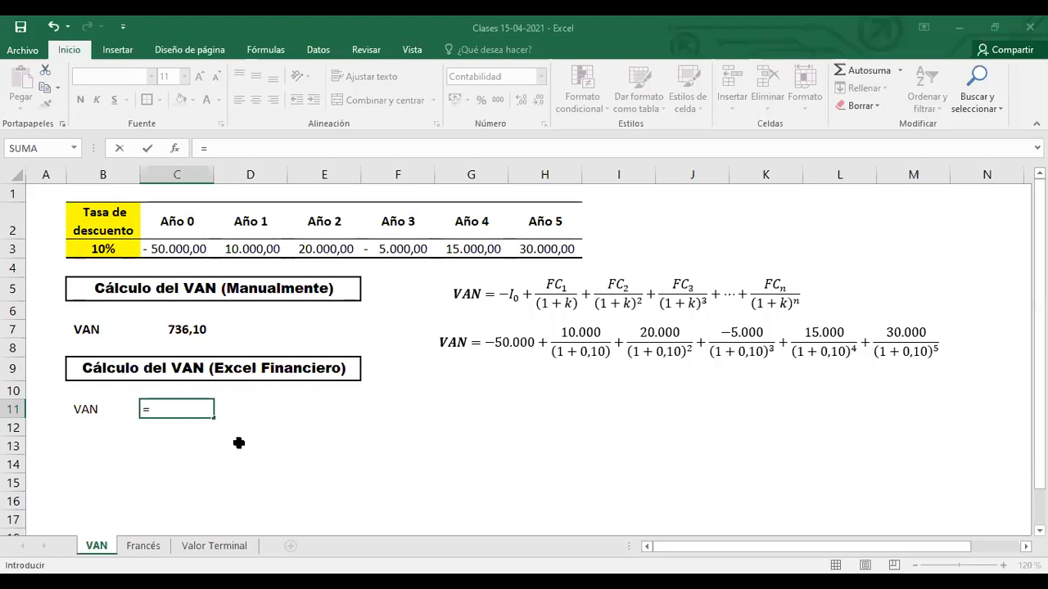
pyautogui.click(240, 444)
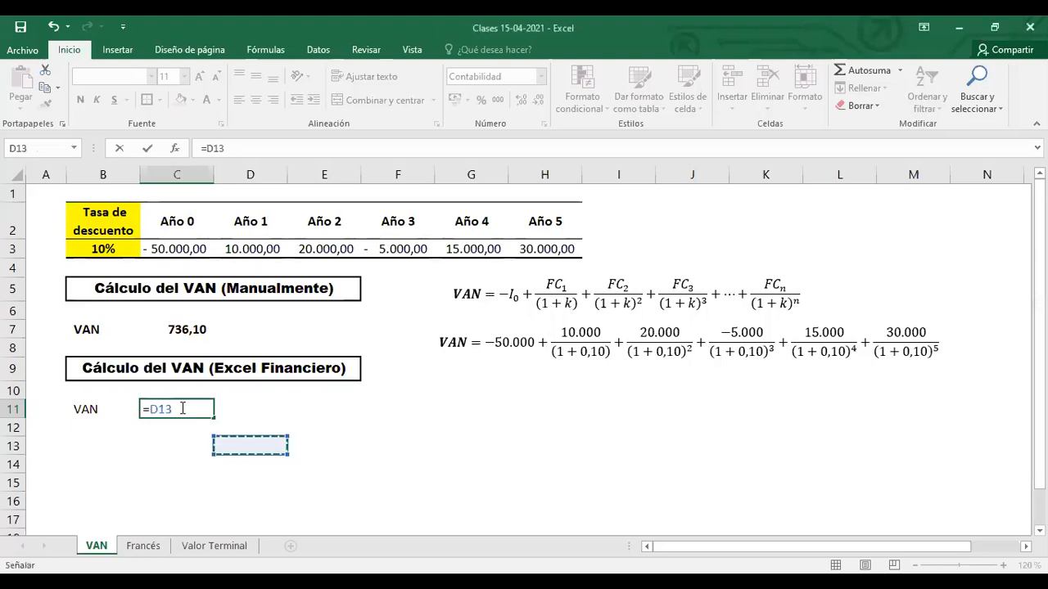
pyautogui.press('BackSpace')
pyautogui.press('BackSpace')
pyautogui.press('BackSpace')
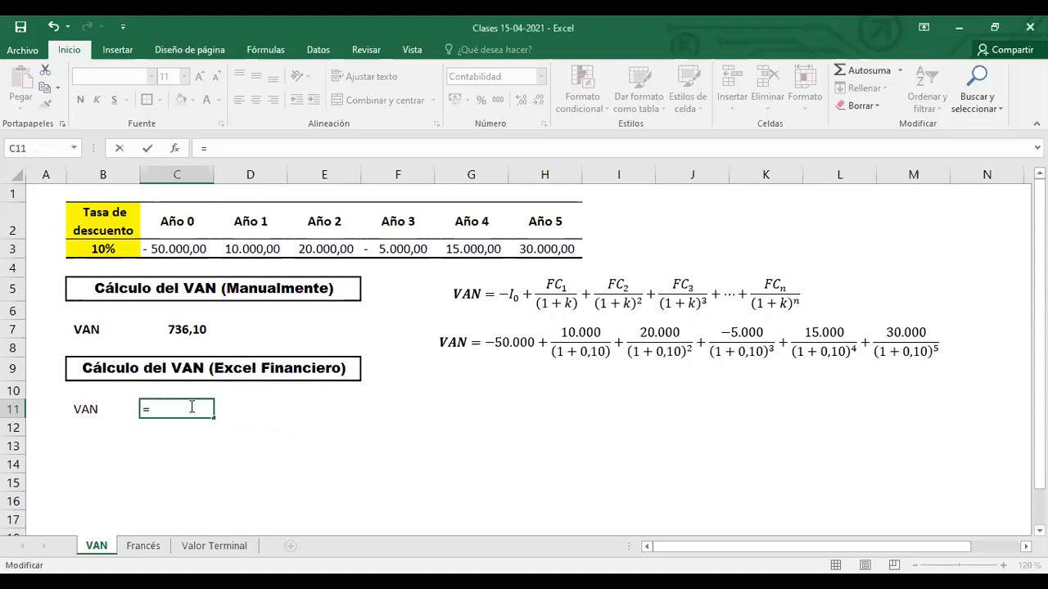
# Step: Enter =VNA(B3;D3:H3) in cell C11 to discount the year 1 to 5 cash flows at the rate in B3
pyautogui.write('VNA(')
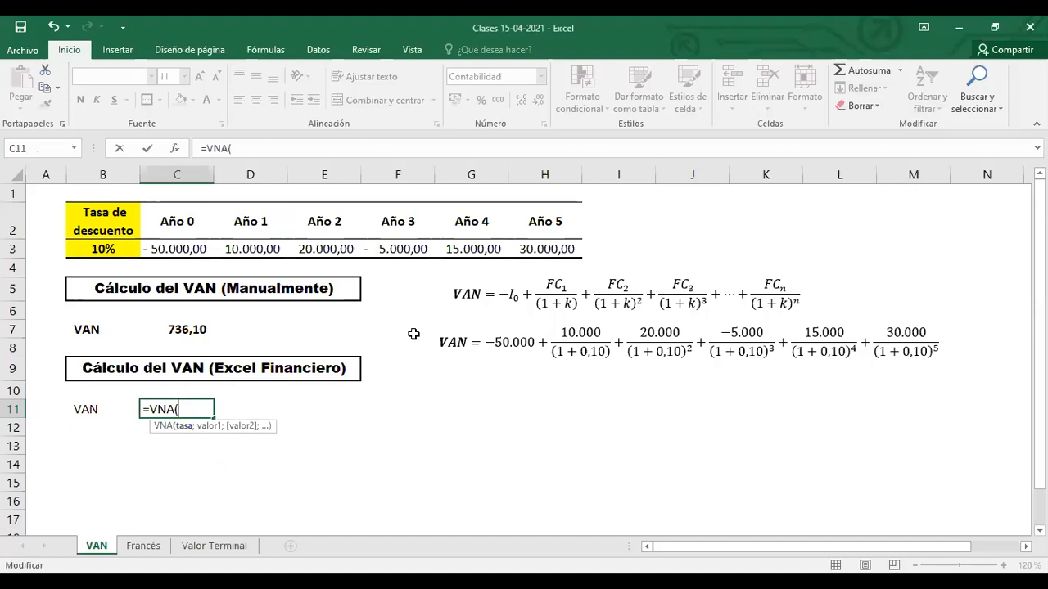
pyautogui.click(94, 249)
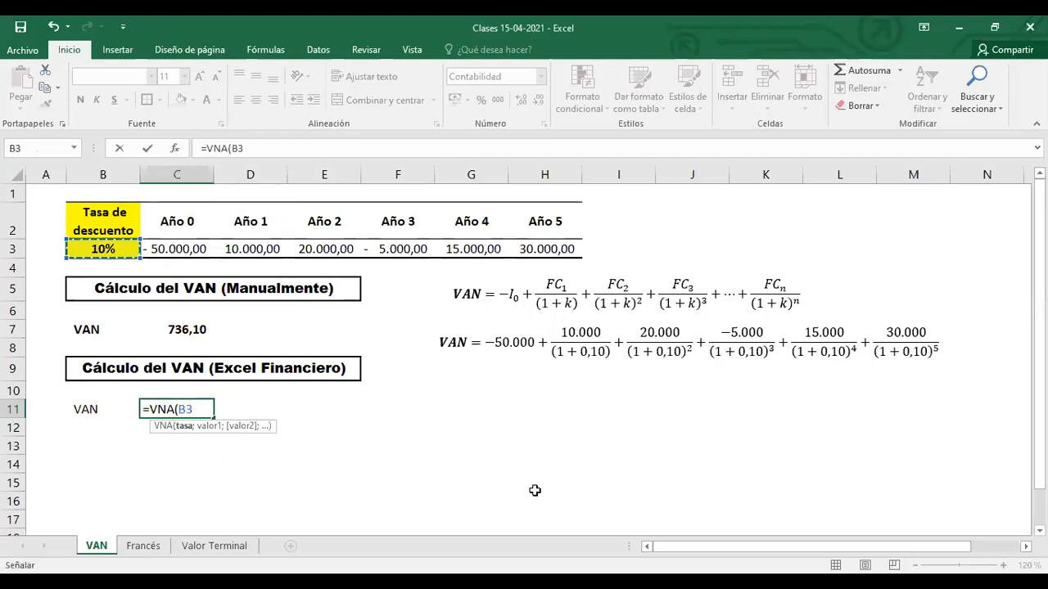
pyautogui.write(';')
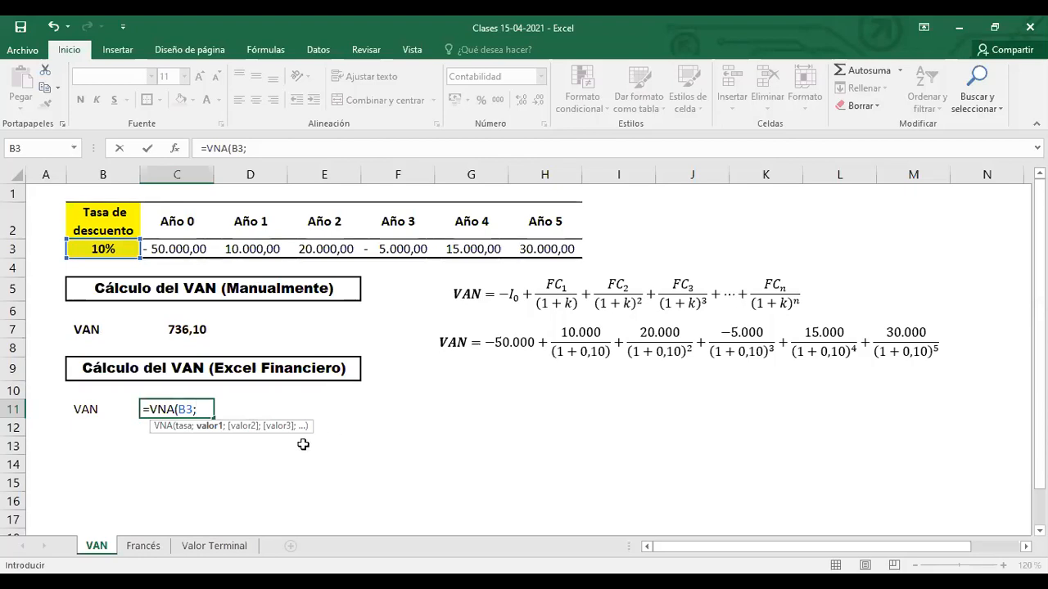
pyautogui.click(252, 248)
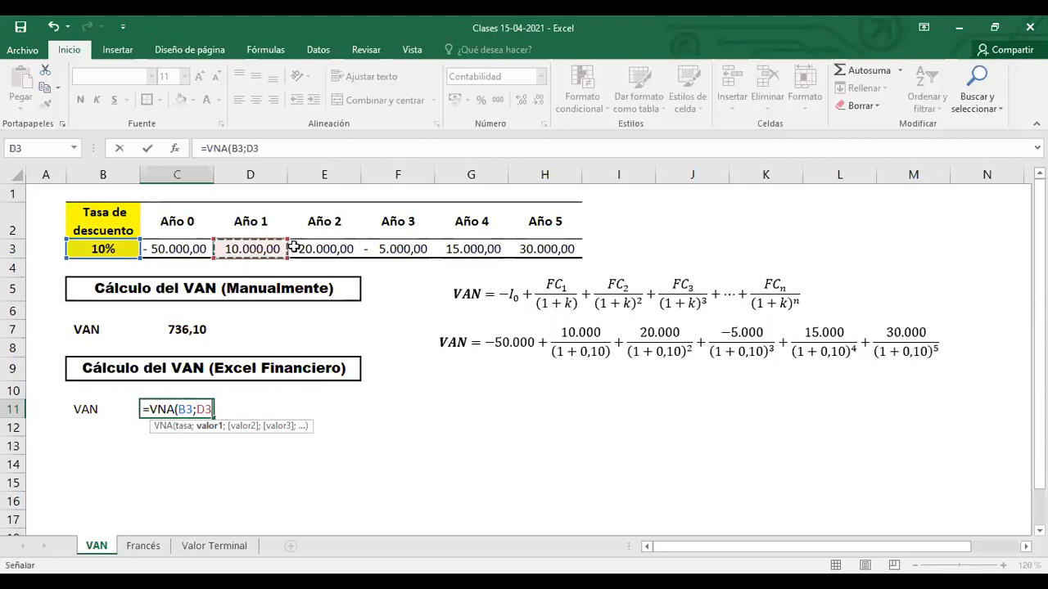
pyautogui.keyDown('shift'); pyautogui.click(529, 249); pyautogui.keyUp('shift')
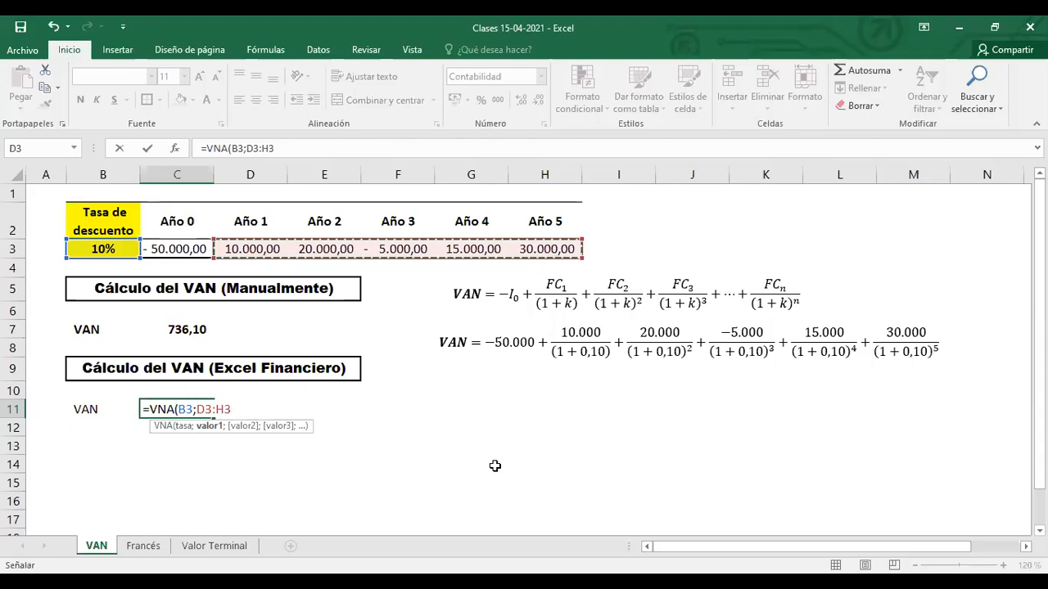
pyautogui.write(')')
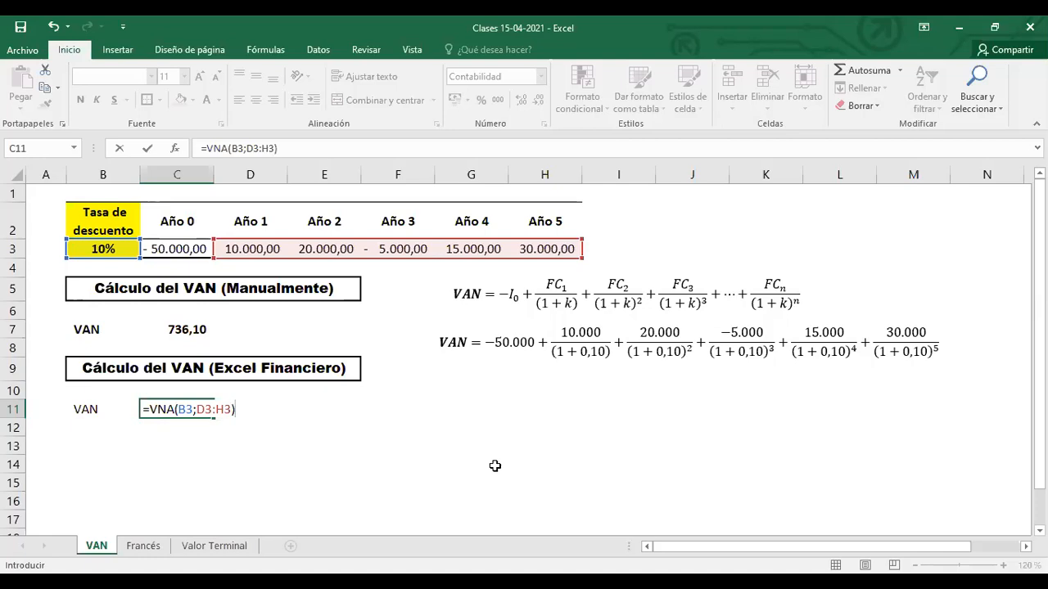
pyautogui.press('Return')
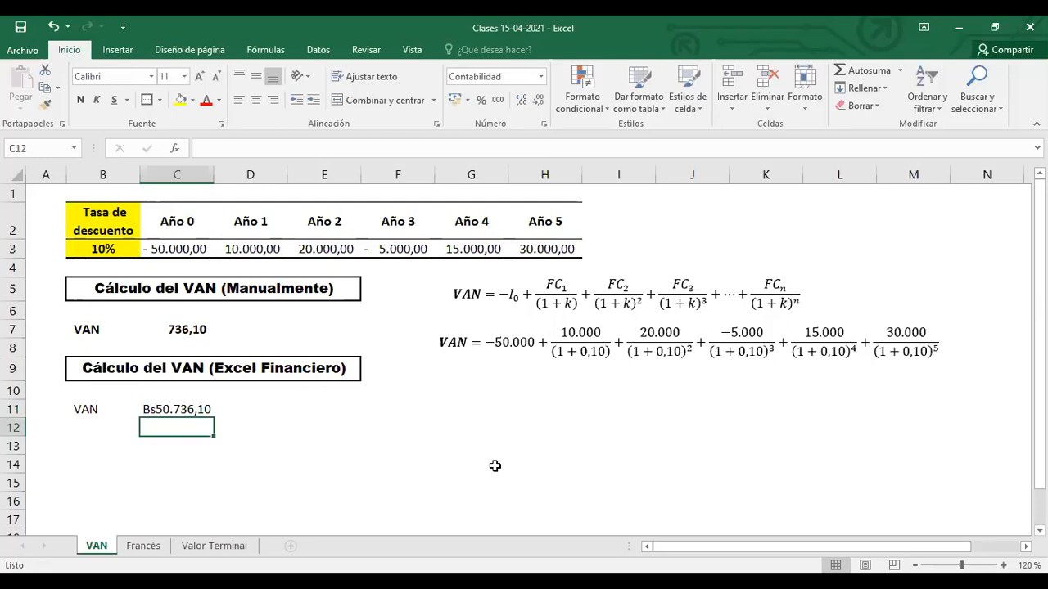
# Step: Copy the formatting of the manual VAN result in C7 onto cell C11
pyautogui.click(181, 329)
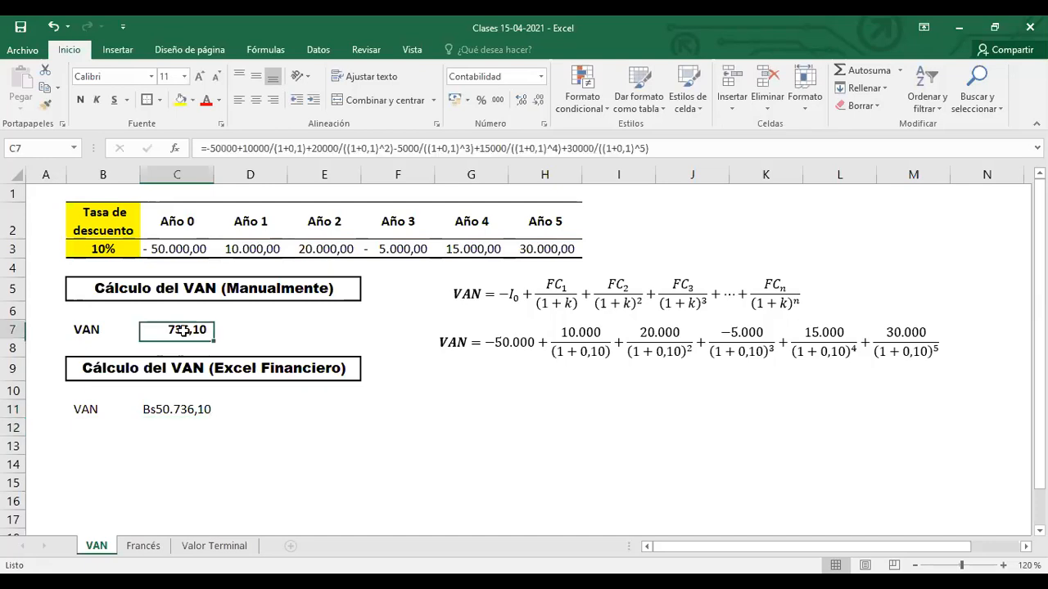
pyautogui.click(177, 407)
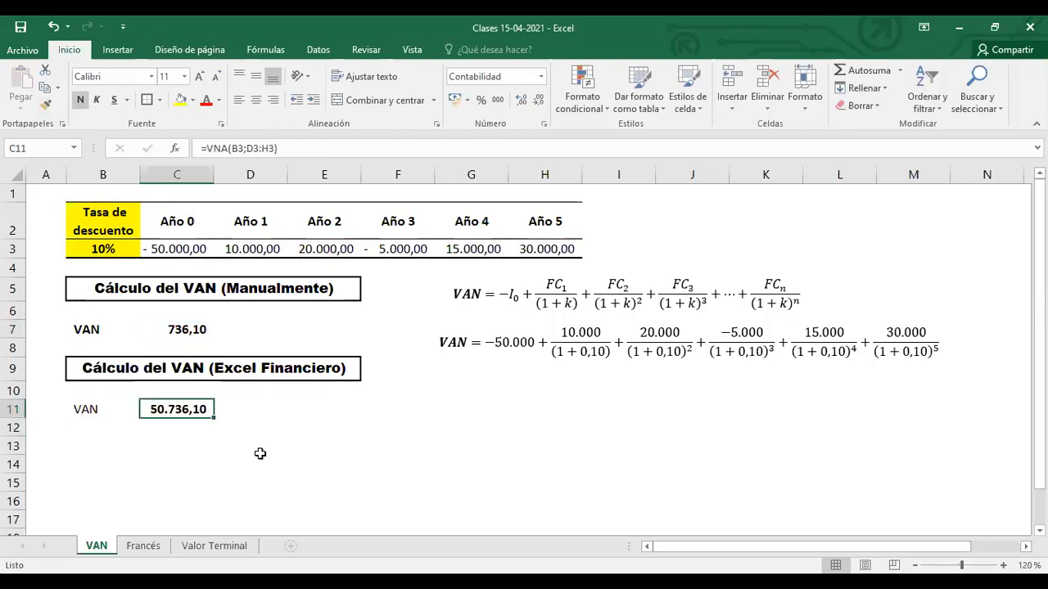
# Step: Extend the VNA formula in cell C11 to =VNA(B3;D3:H3)-C3, circling the minus sign of the year 0 cash flow
pyautogui.doubleClick(203, 409)
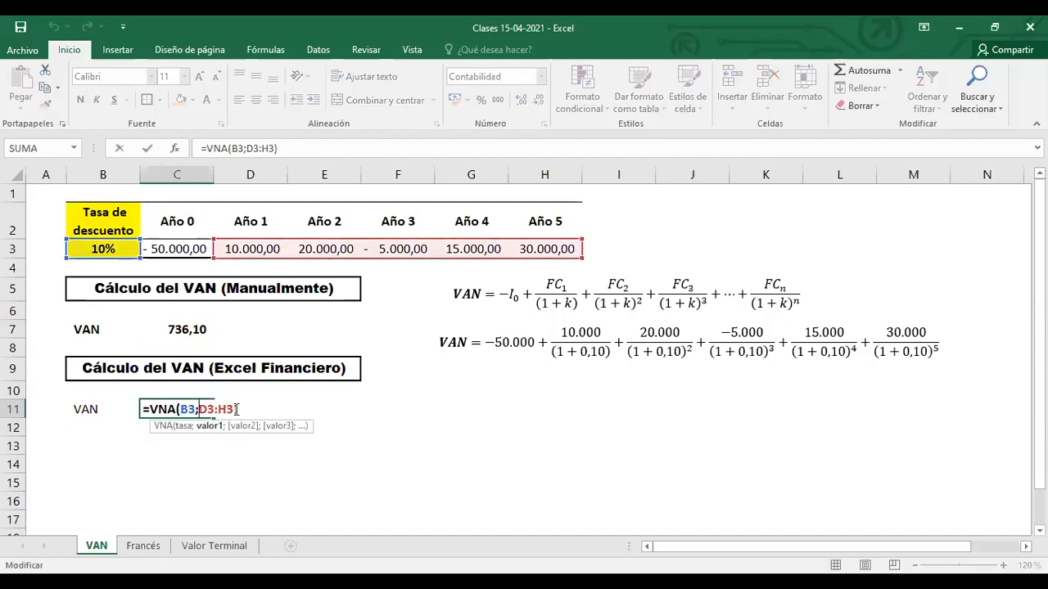
pyautogui.click(239, 409)
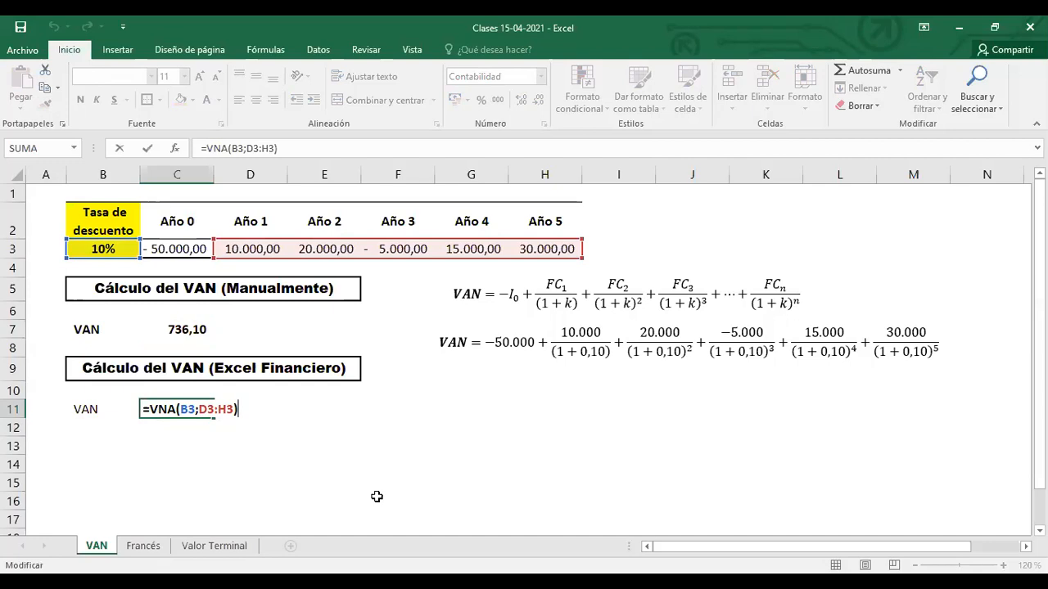
pyautogui.write('-Io')
pyautogui.press('BackSpace')
pyautogui.press('BackSpace')
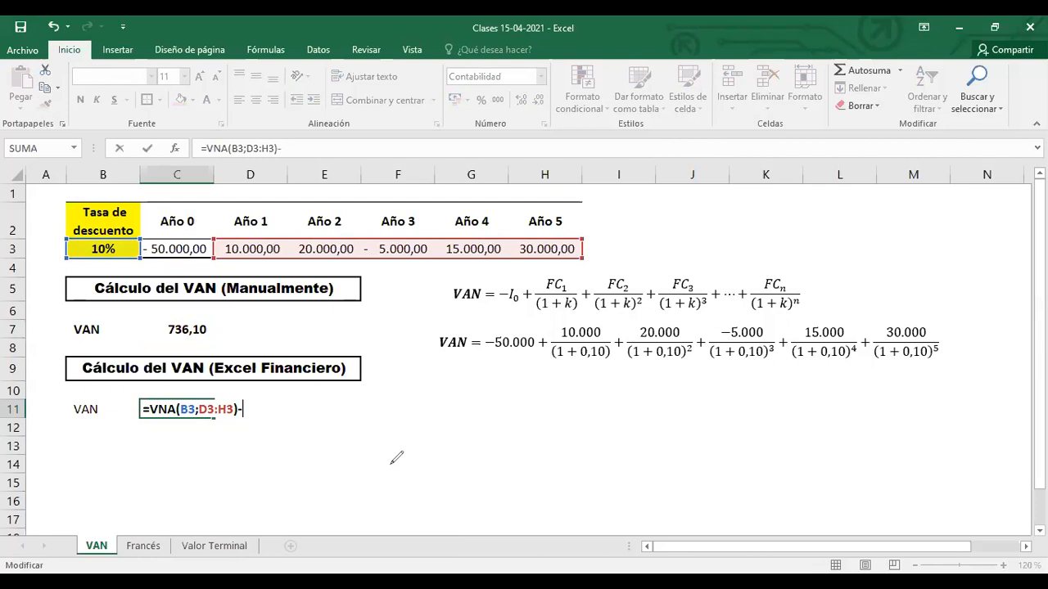
pyautogui.click(147, 249)
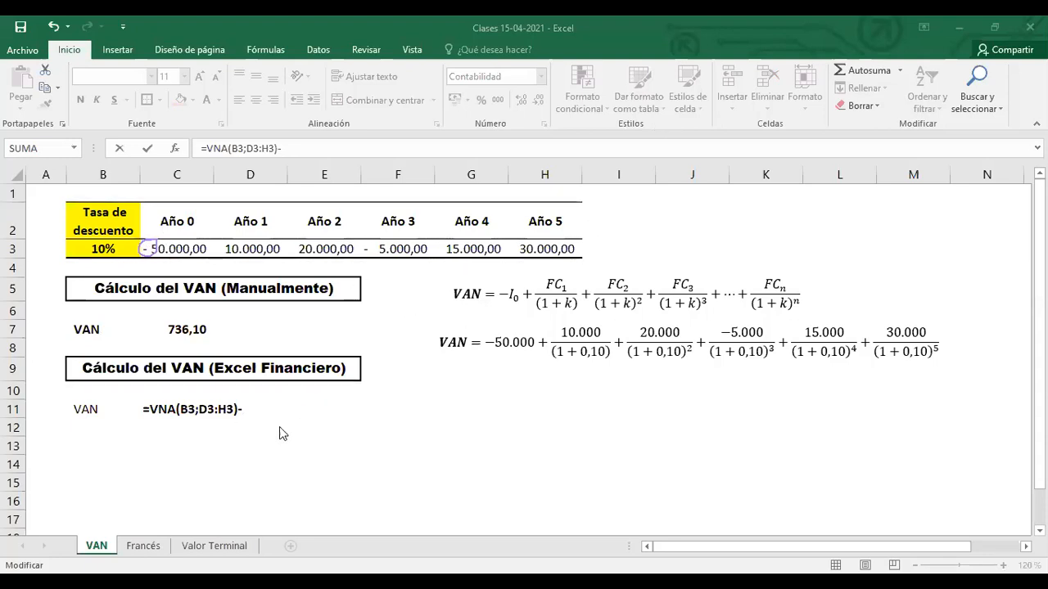
pyautogui.click(170, 250)
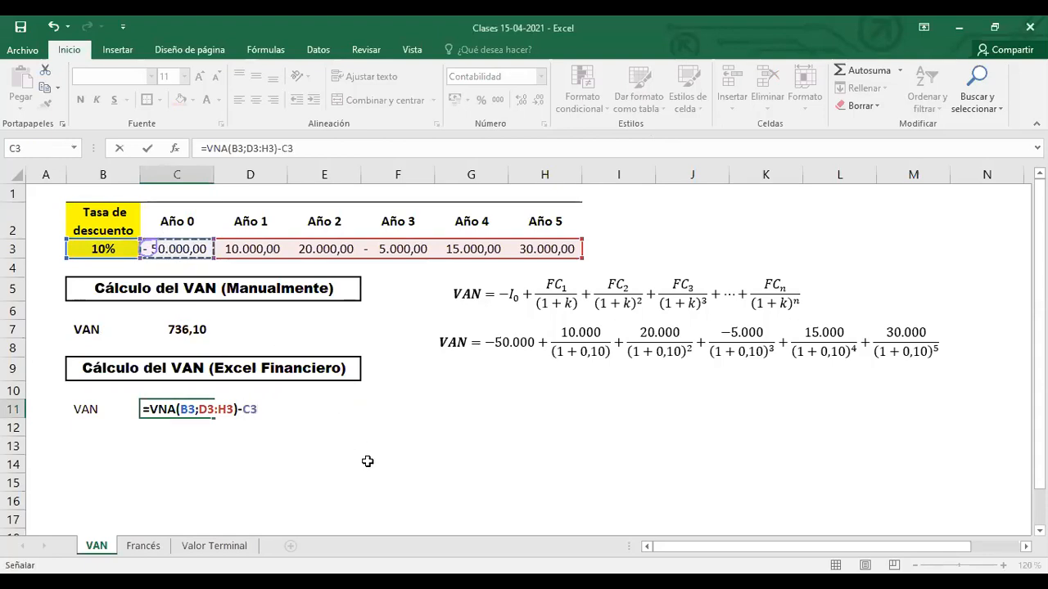
pyautogui.hotkey('ctrl', 'Return')
pyautogui.press('Return')
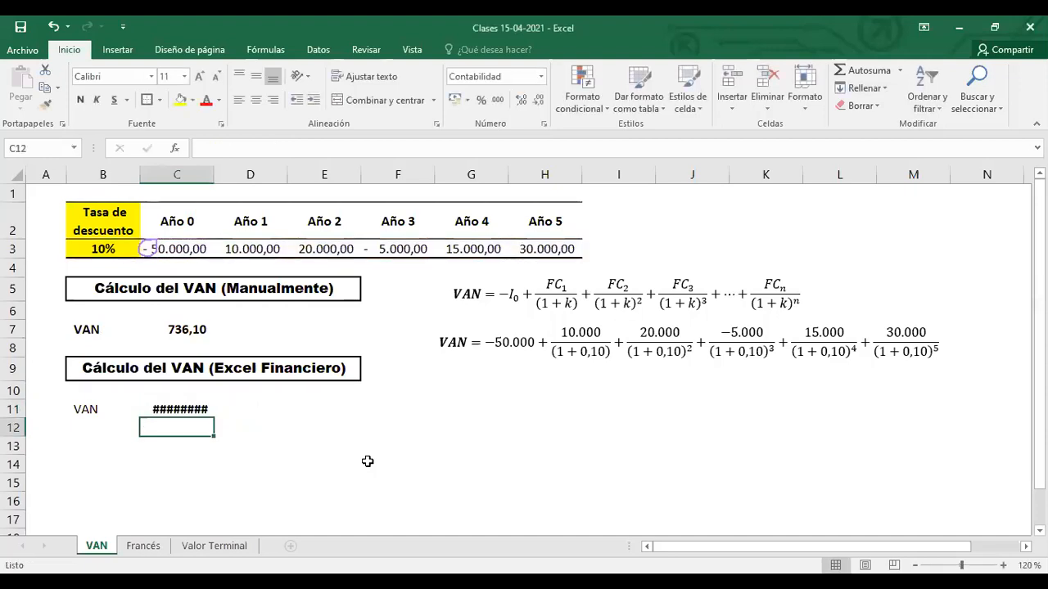
# Step: Reduce the VAN result in cell C11 to one decimal place
pyautogui.press('Up')
pyautogui.click(520, 99)
pyautogui.click(538, 100)
pyautogui.click(539, 100)
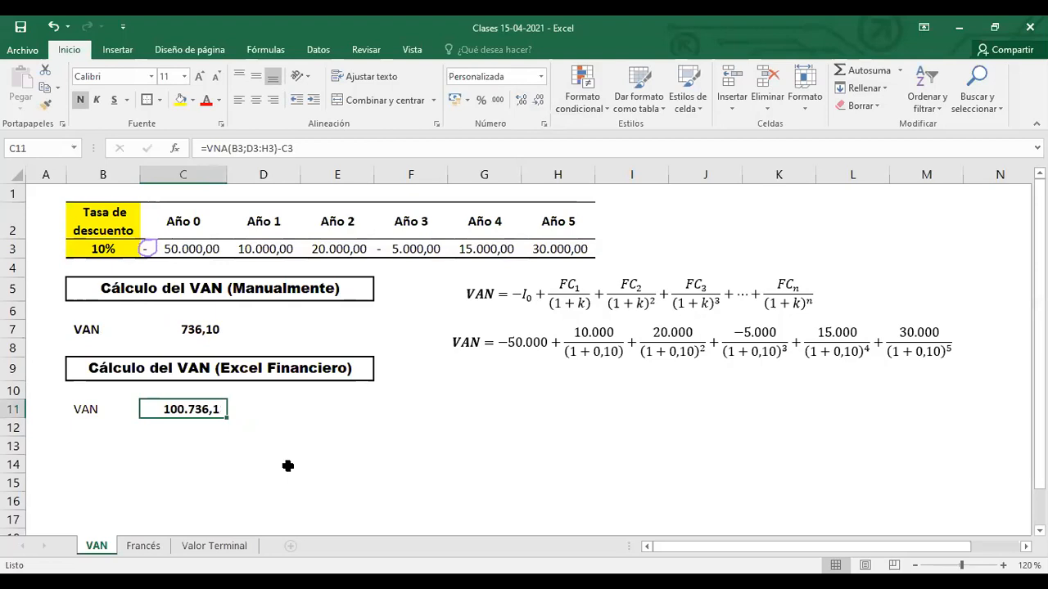
pyautogui.click(287, 460)
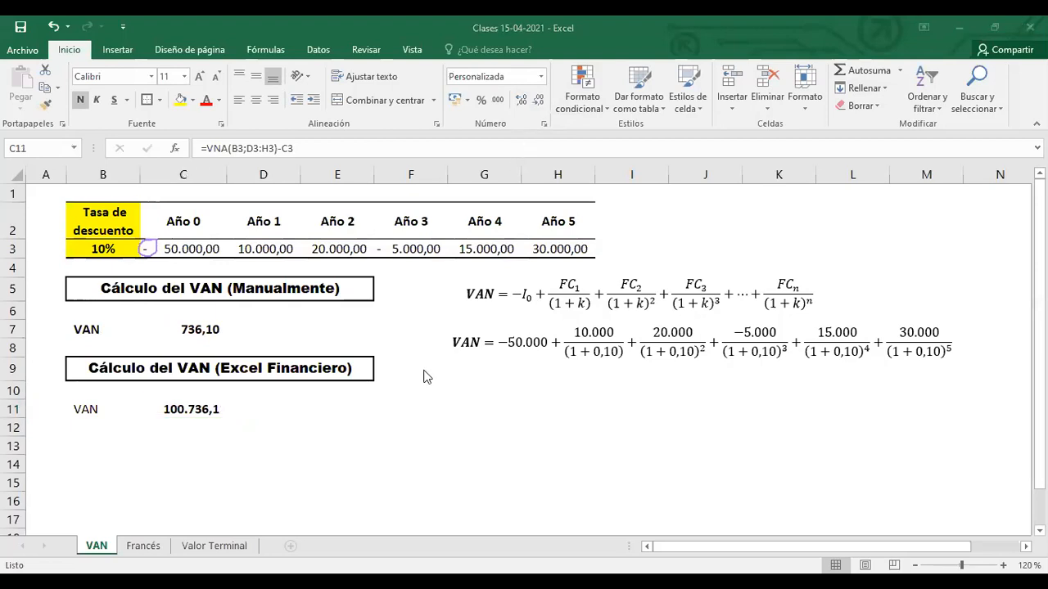
# Step: Correct the formula in C11 to =VNA(B3;D3:H3)+C3 and show its result with two decimal places
pyautogui.doubleClick(187, 409)
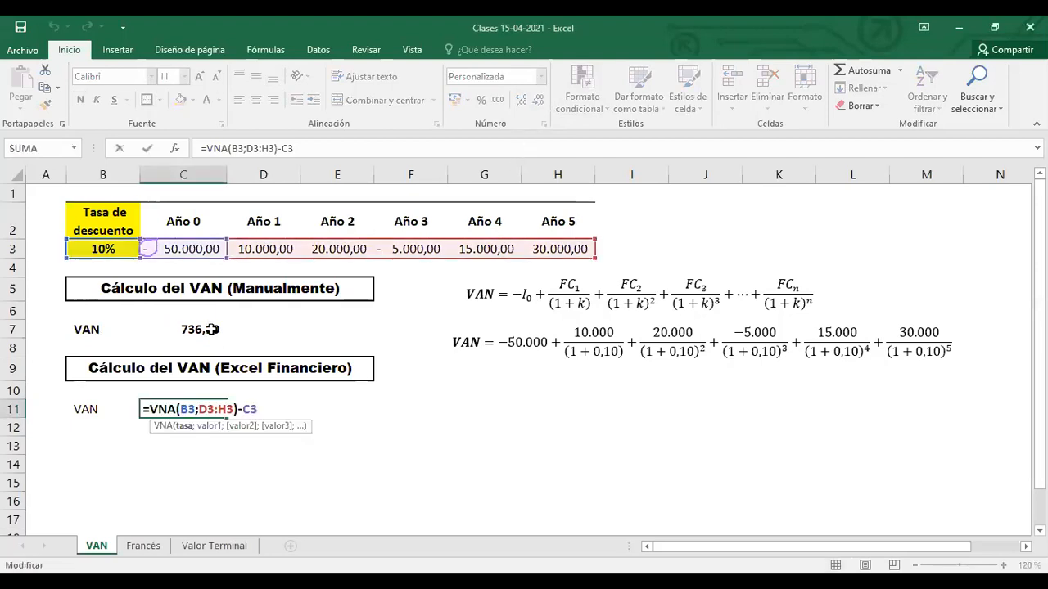
pyautogui.click(246, 410)
pyautogui.write('+')
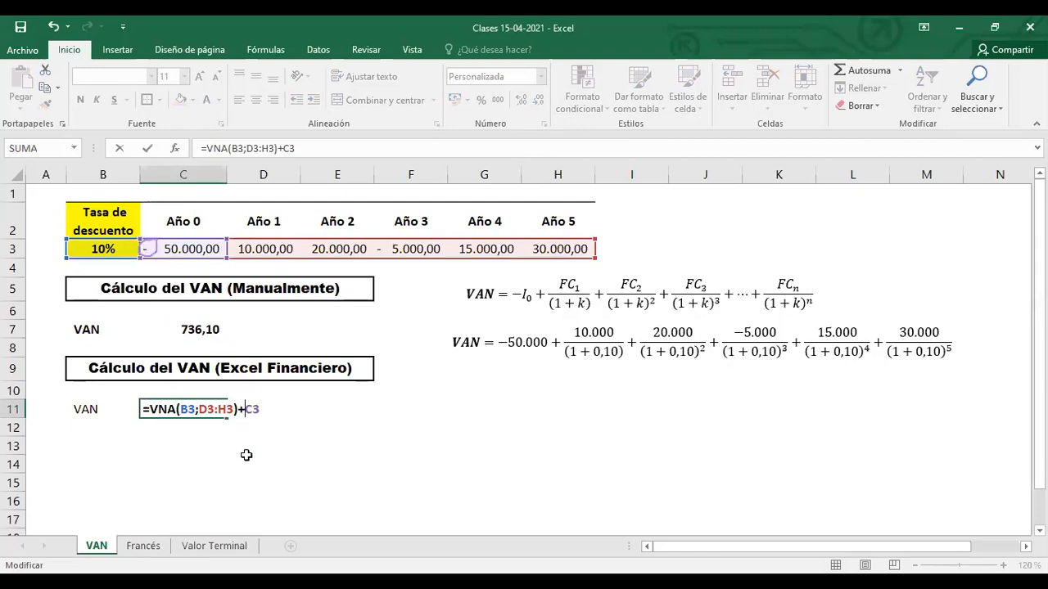
pyautogui.press('Return')
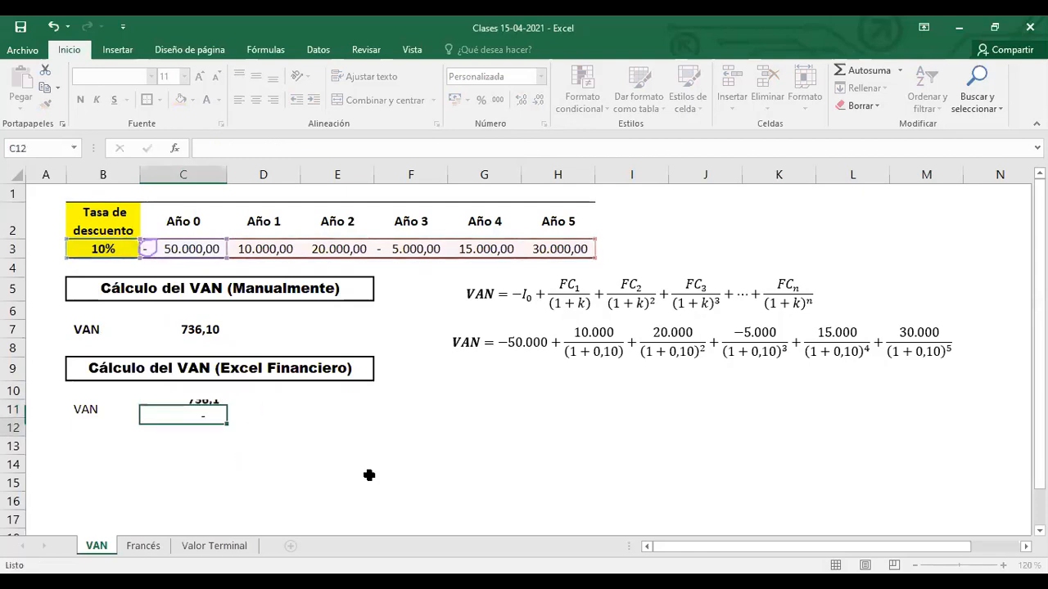
pyautogui.click(207, 409)
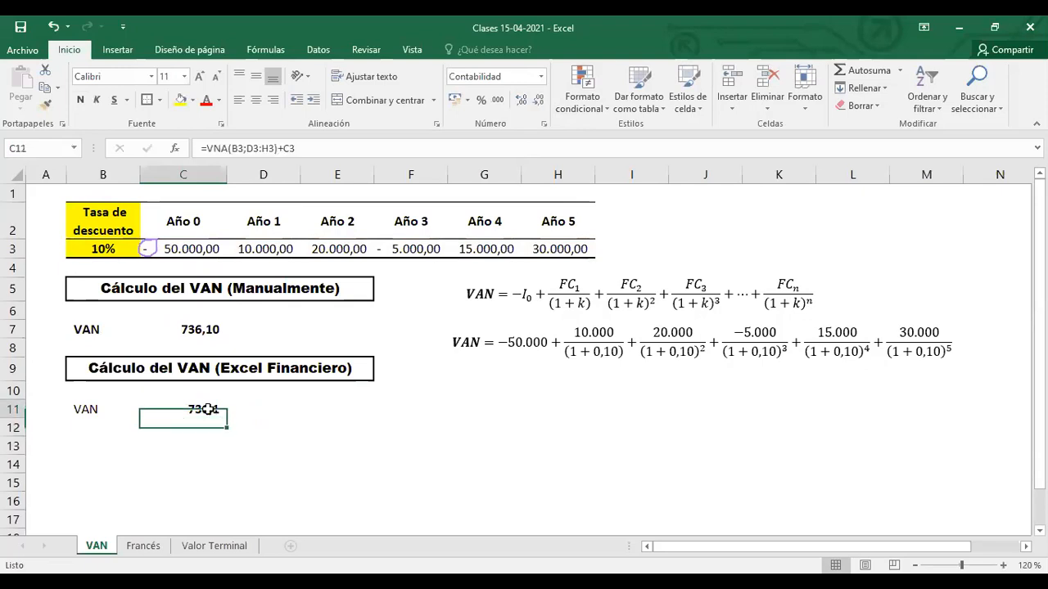
pyautogui.click(519, 100)
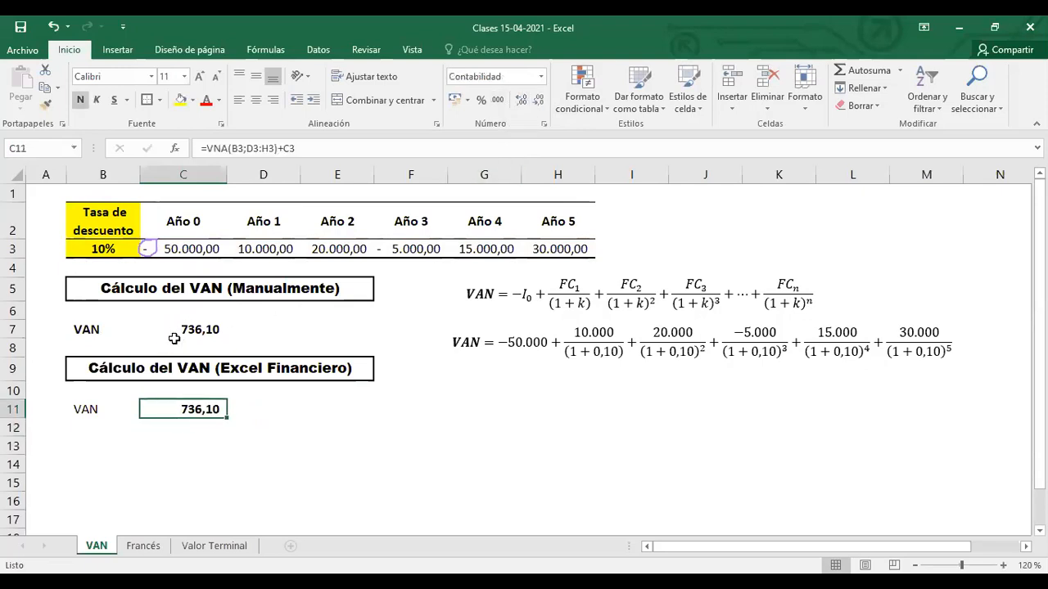
# Step: Make the VAN label and result in B11:C11 bold with a yellow fill, and open the fill colour choices
pyautogui.moveTo(102, 409); pyautogui.dragTo(180, 409)
pyautogui.hotkey('ctrl', 'n')
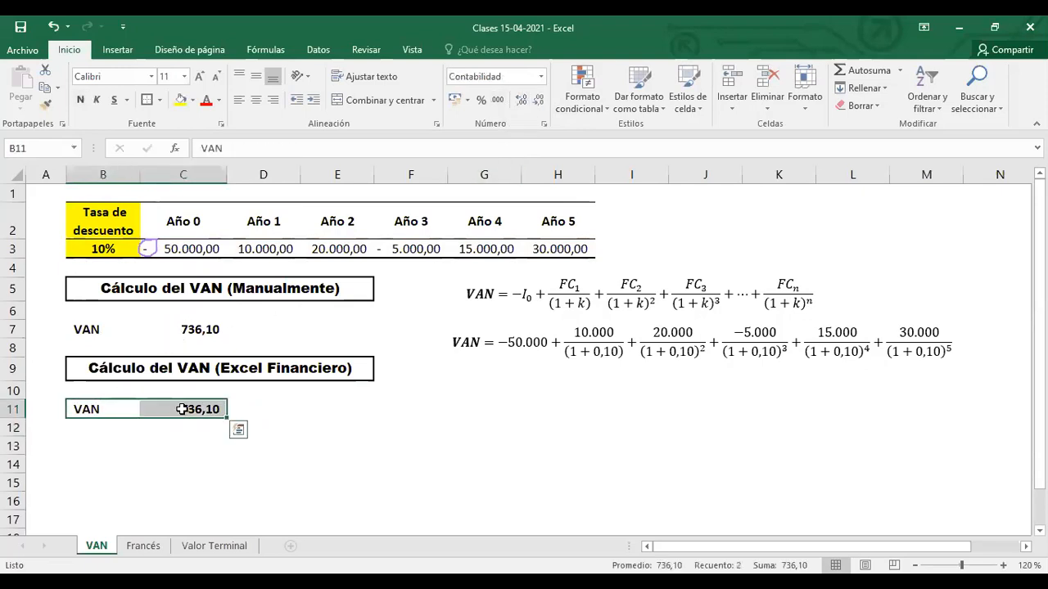
pyautogui.click(181, 100)
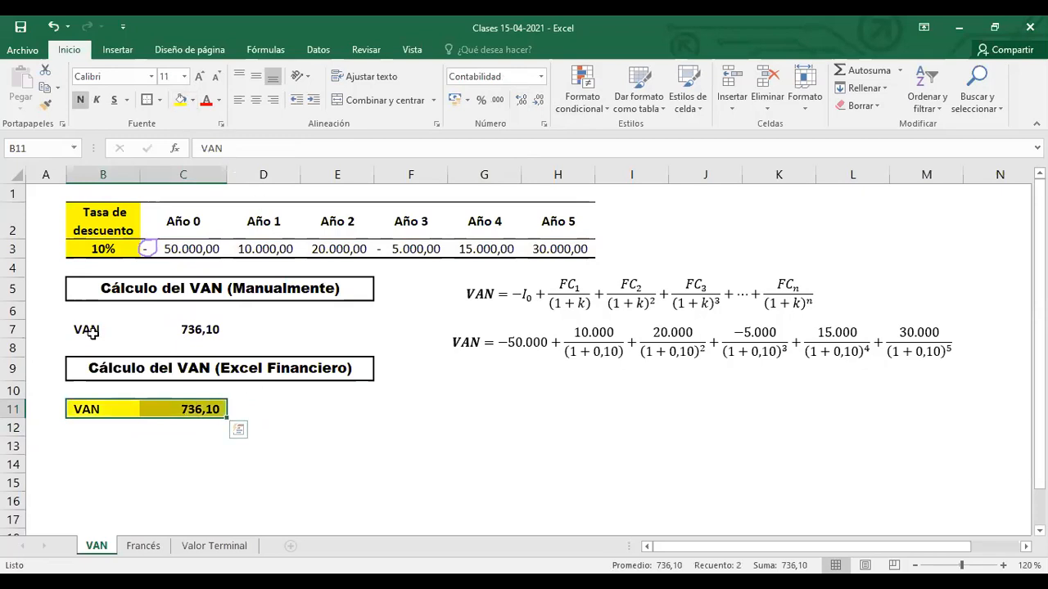
pyautogui.click(193, 100)
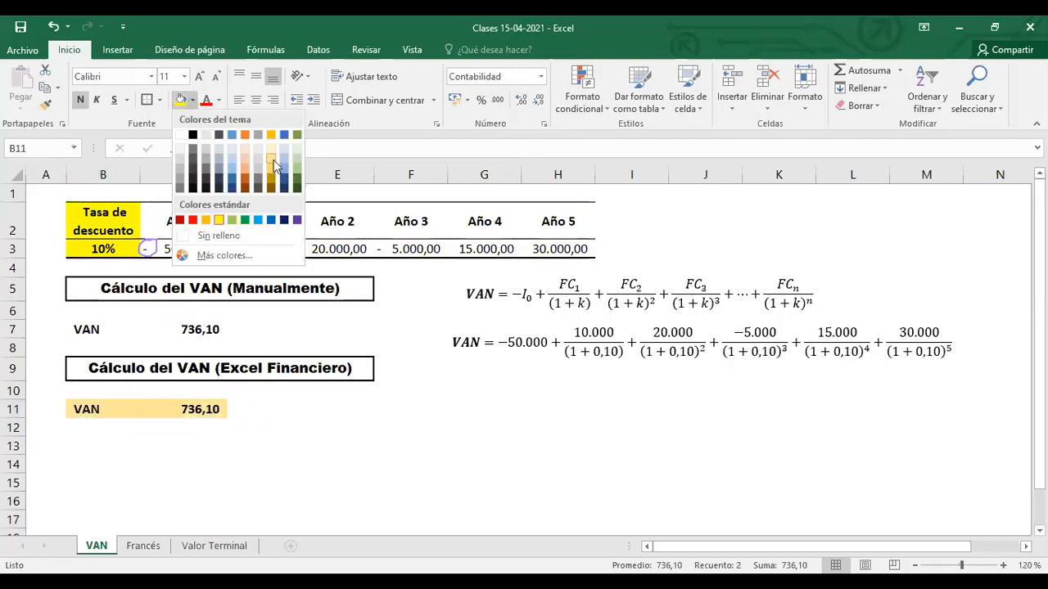
# Step: Fill the two VAN result rows, B7:C7 and B11:C11, with light gold and give each an outside border
pyautogui.click(274, 160)
pyautogui.moveTo(88, 329); pyautogui.dragTo(188, 328)
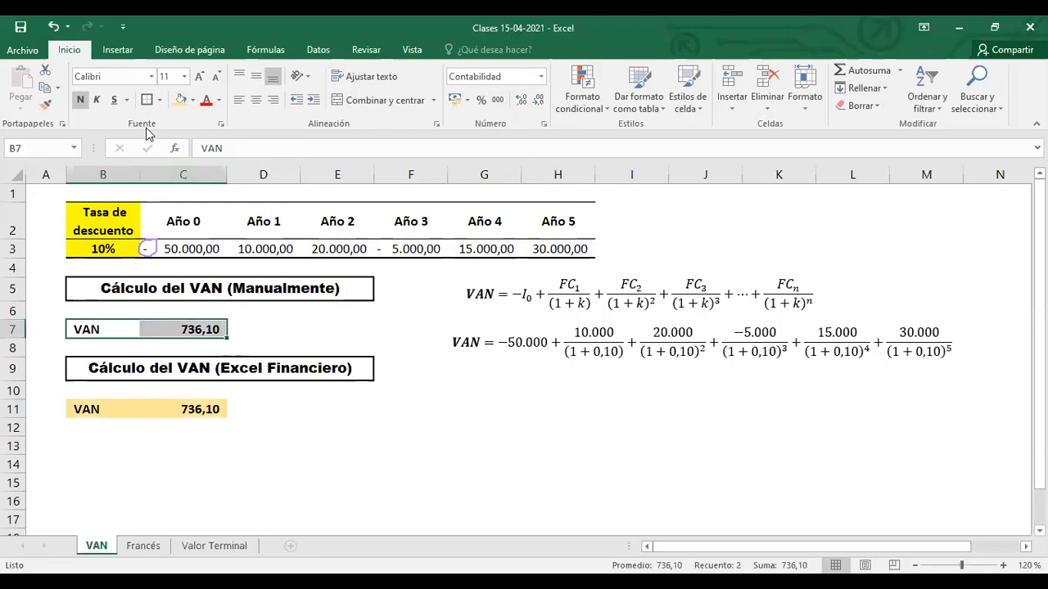
pyautogui.click(148, 101)
pyautogui.click(181, 101)
pyautogui.moveTo(92, 412); pyautogui.dragTo(182, 410)
pyautogui.click(150, 100)
pyautogui.click(321, 471)
pyautogui.click(206, 416)
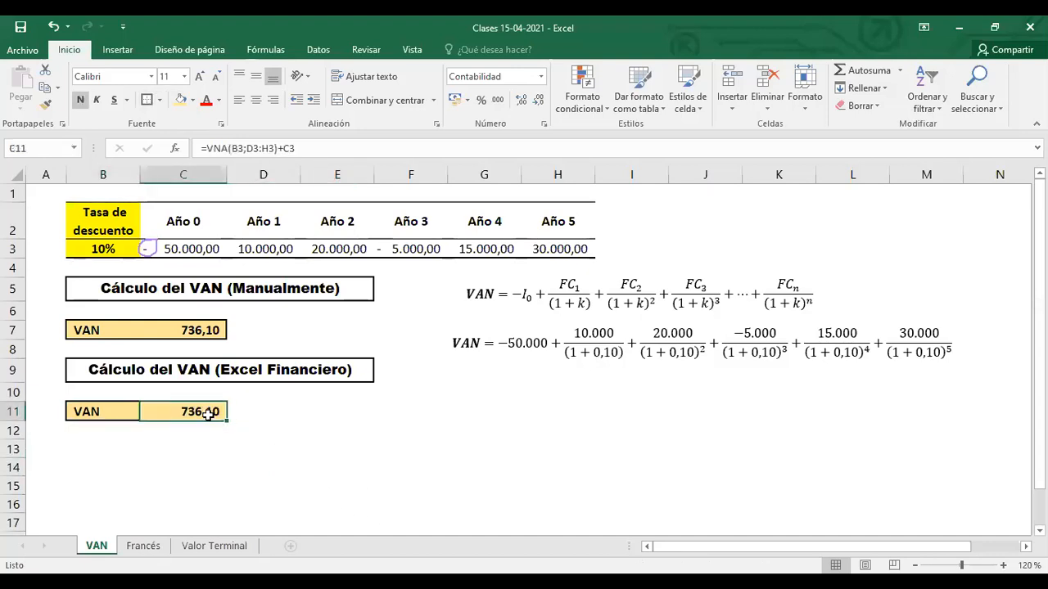
pyautogui.click(186, 440)
pyautogui.click(198, 413)
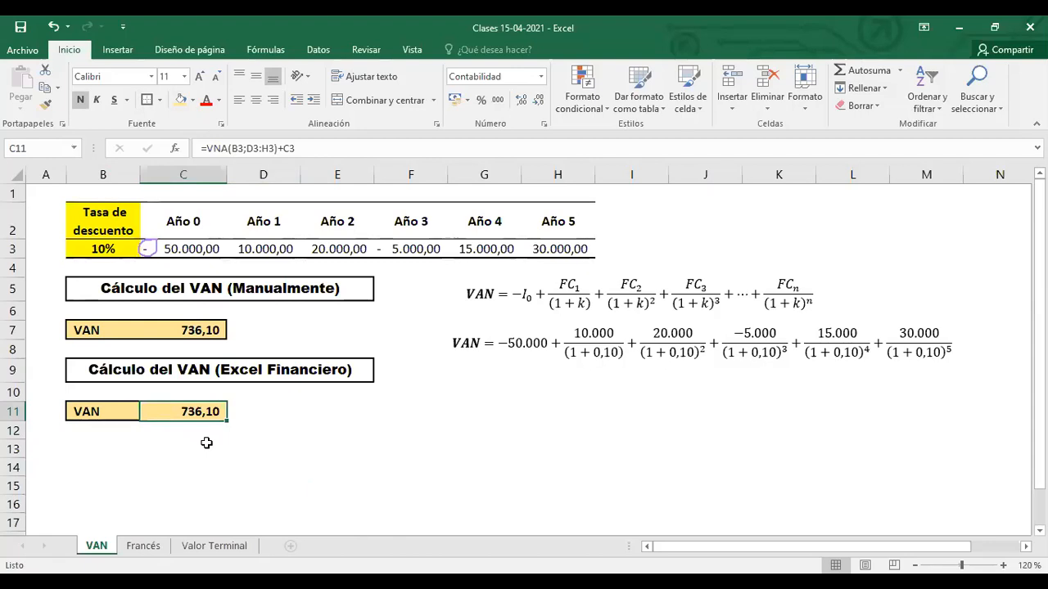
pyautogui.click(136, 449)
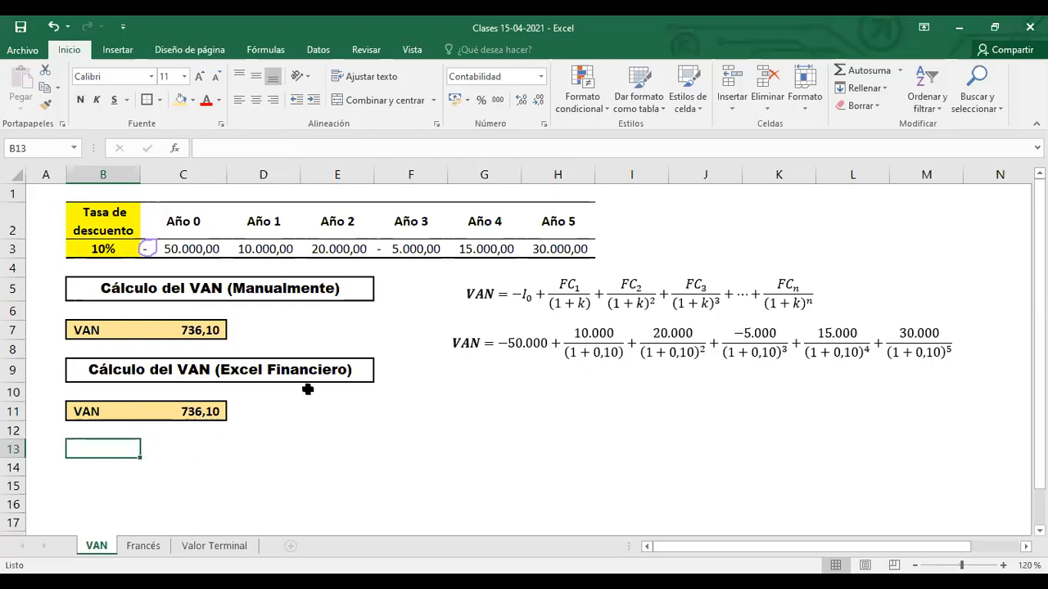
# Step: Erase the pen-drawn circle around the minus sign of the Año 0 cash flow
pyautogui.click(97, 248)
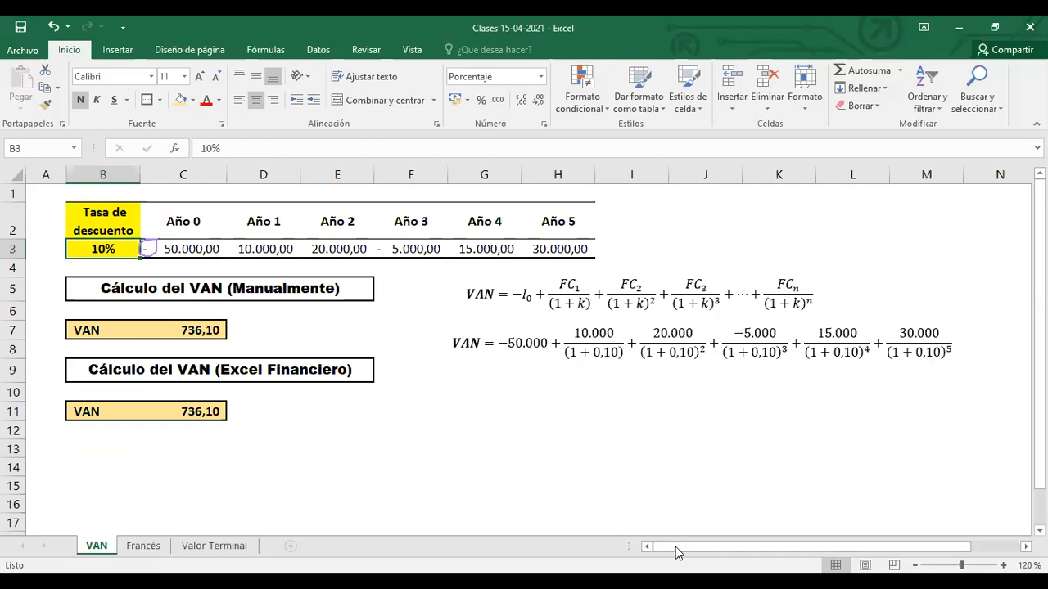
pyautogui.click(386, 150)
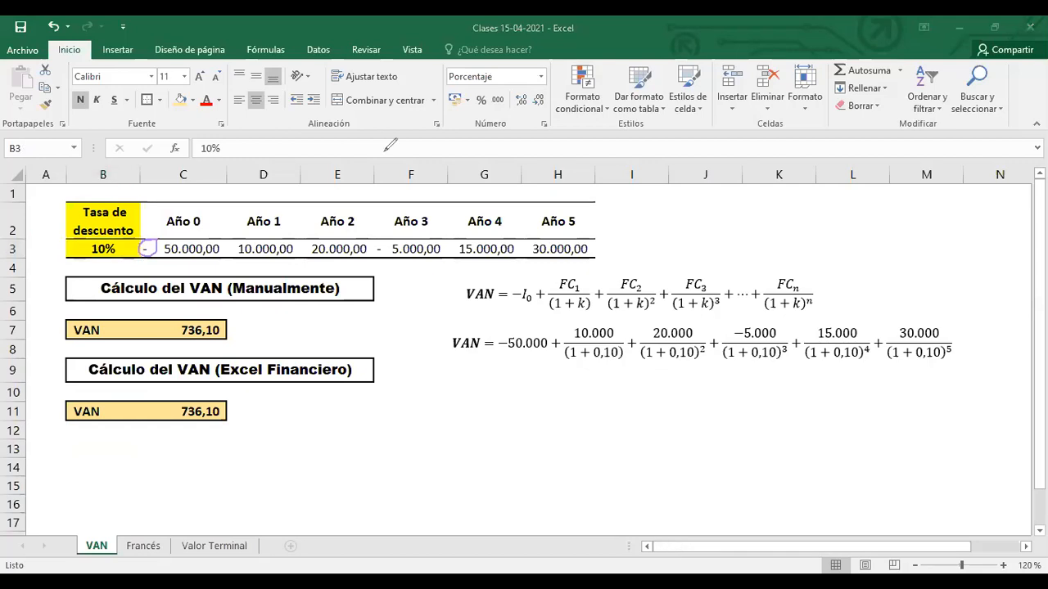
pyautogui.click(143, 243)
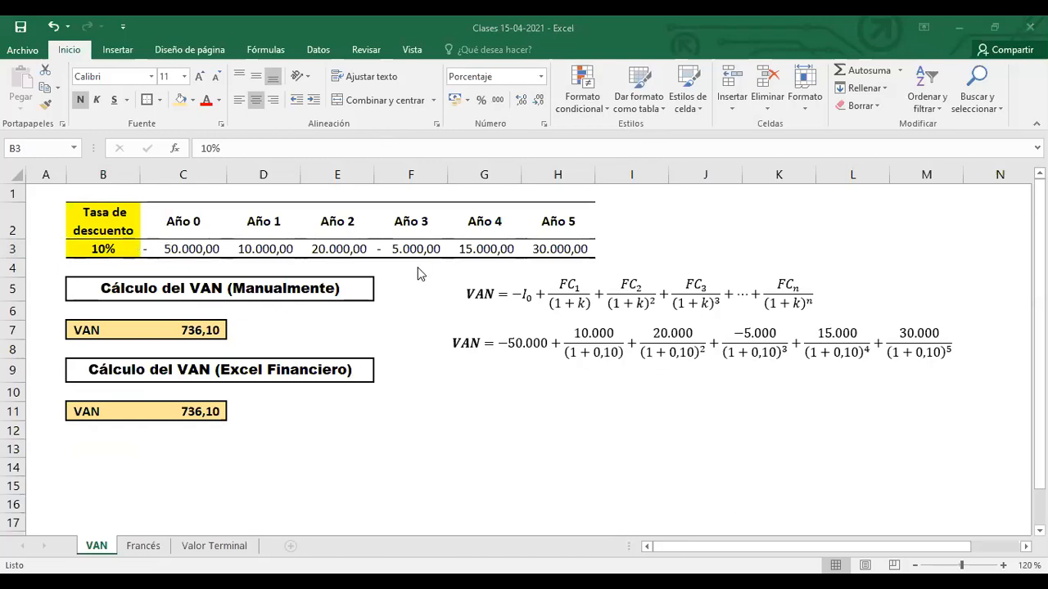
# Step: Format the cash flows in C3:H3 as Número with a thousands separator and negatives in red without a minus sign
pyautogui.moveTo(164, 249); pyautogui.dragTo(569, 250)
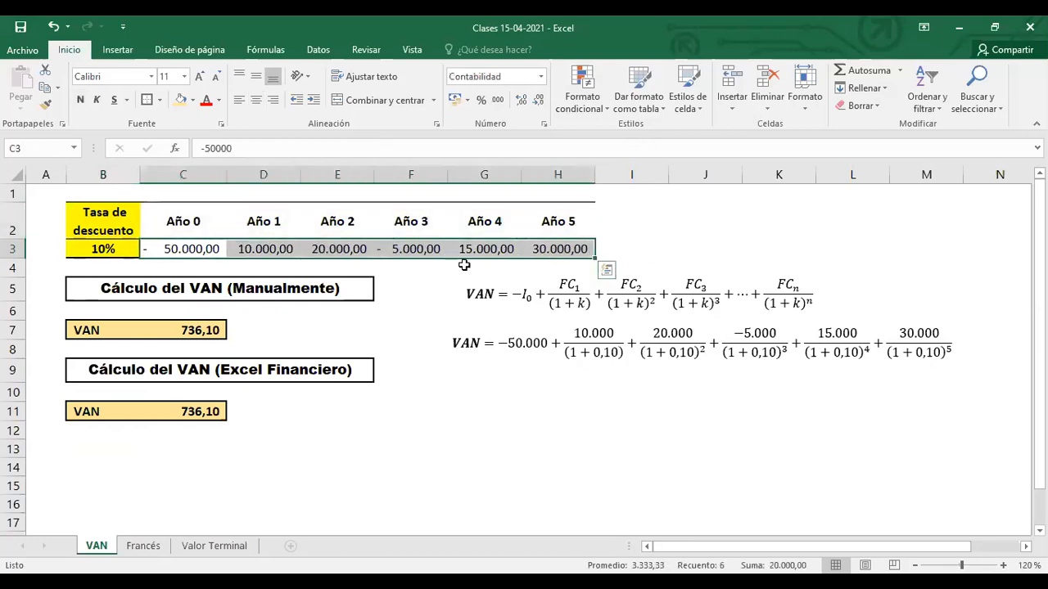
pyautogui.click(540, 76)
pyautogui.click(509, 428)
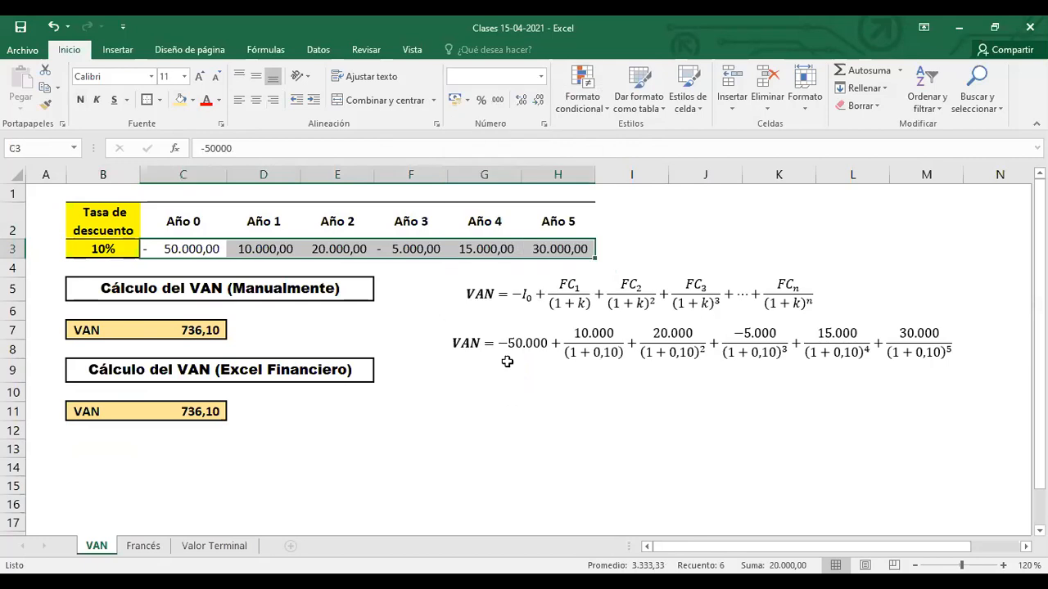
pyautogui.click(338, 187)
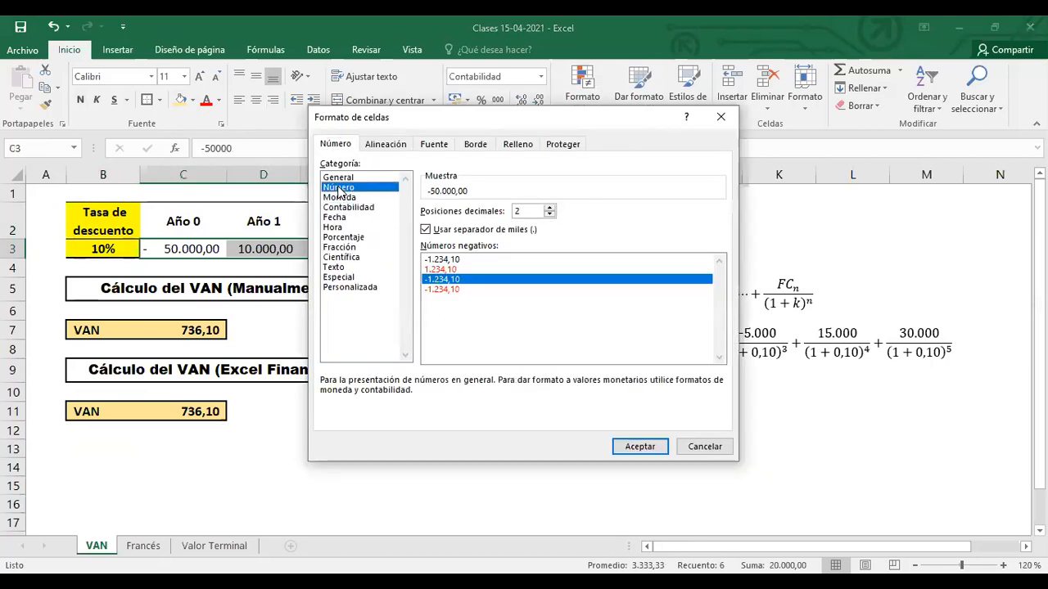
pyautogui.click(442, 269)
pyautogui.click(639, 447)
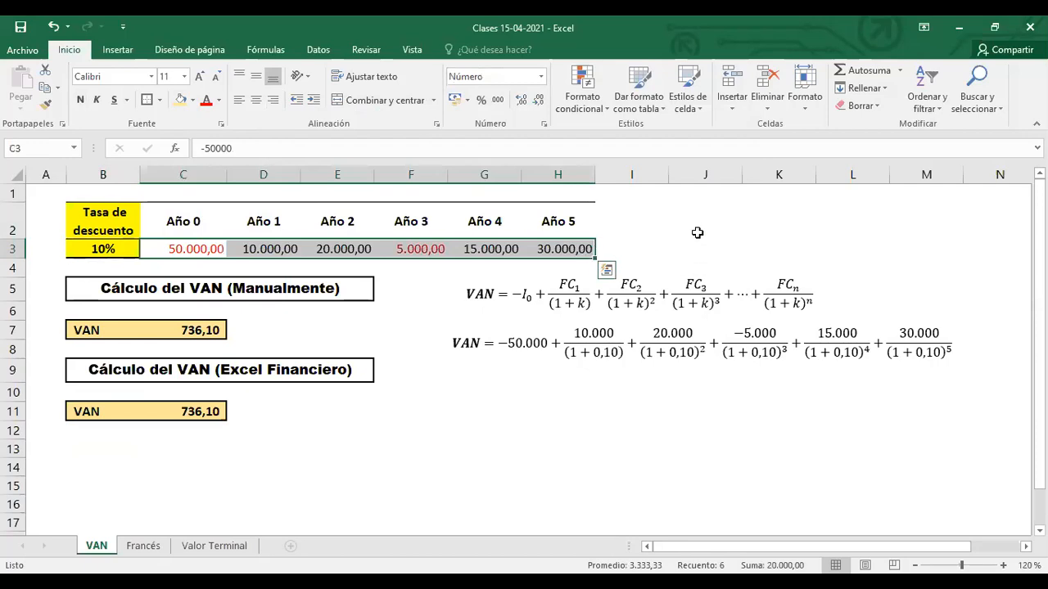
# Step: Center the cash flows in C3:H3 and reduce them to zero decimal places
pyautogui.click(256, 100)
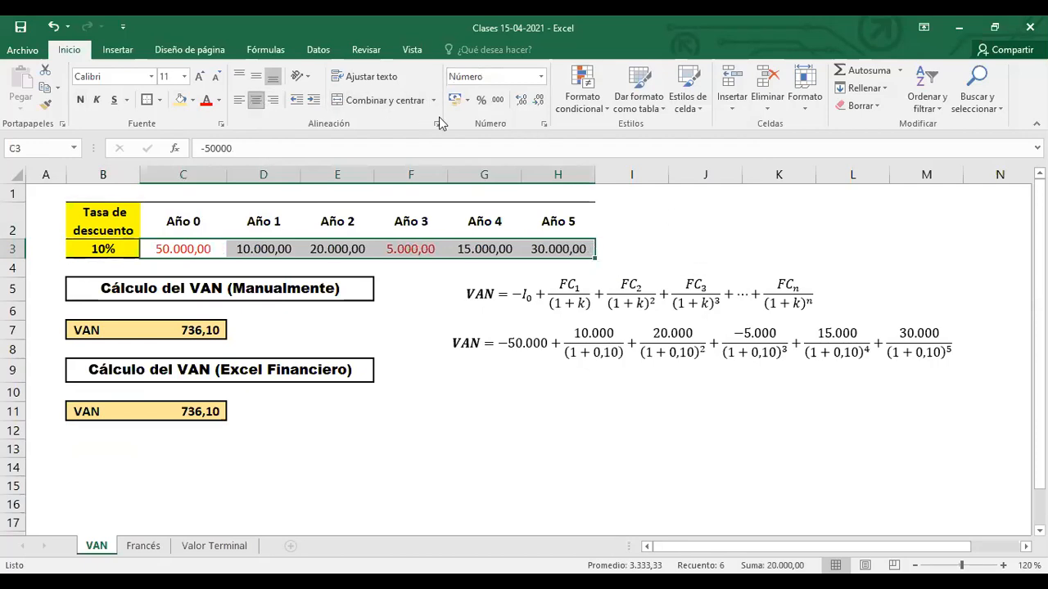
pyautogui.click(538, 100)
pyautogui.click(537, 100)
pyautogui.click(704, 249)
pyautogui.click(175, 251)
pyautogui.click(407, 251)
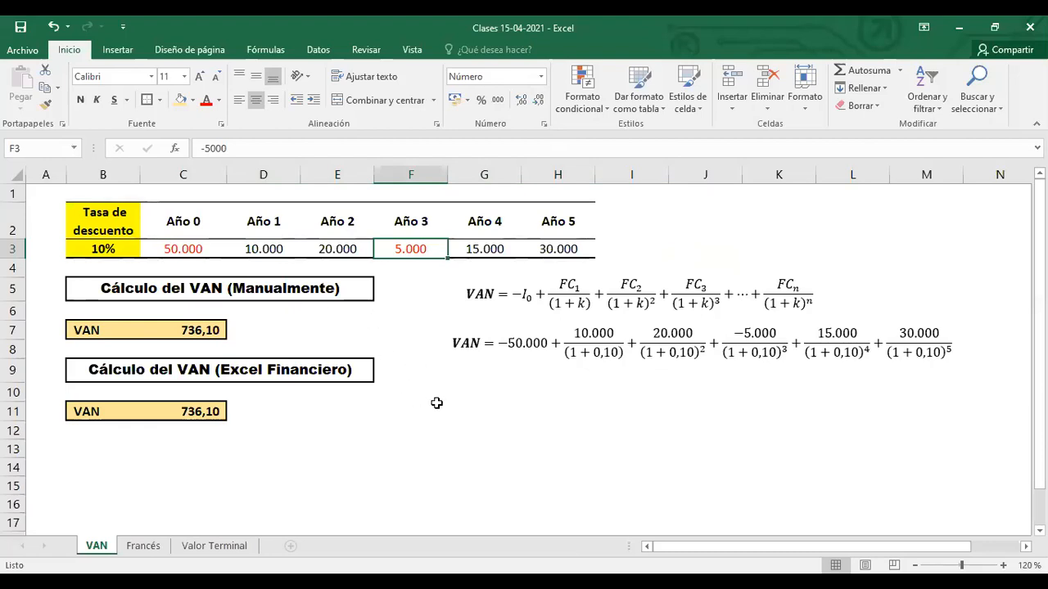
# Step: Set the discount rate in B3 to 15%
pyautogui.click(109, 249)
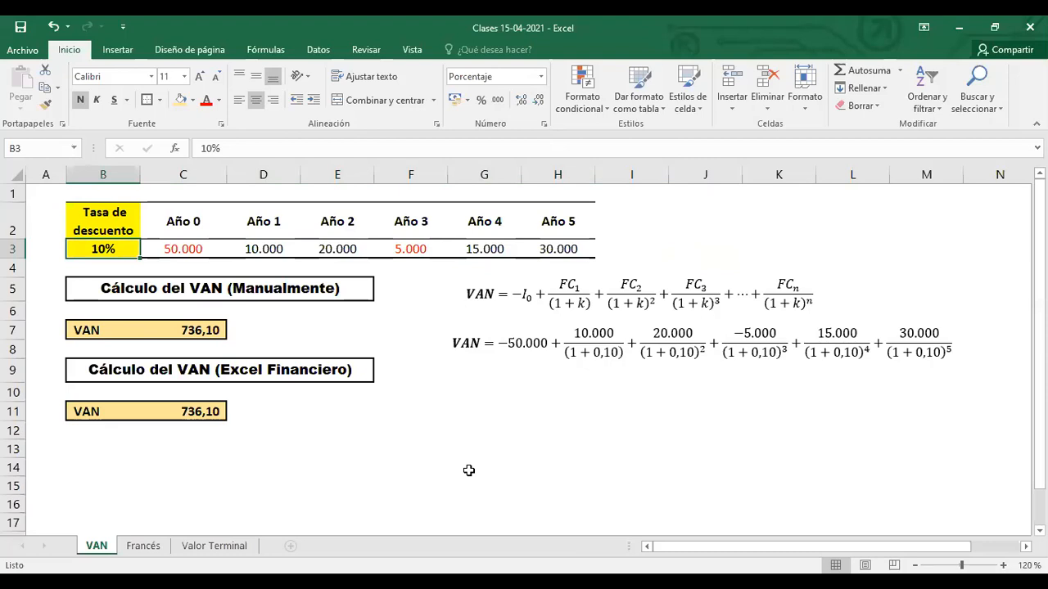
pyautogui.write('15')
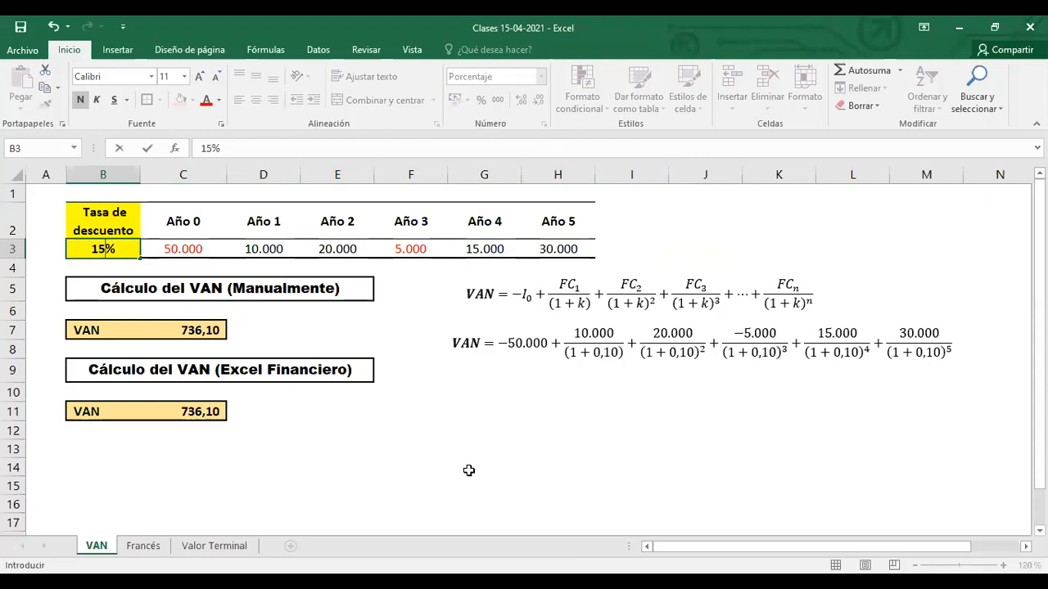
pyautogui.press('Return')
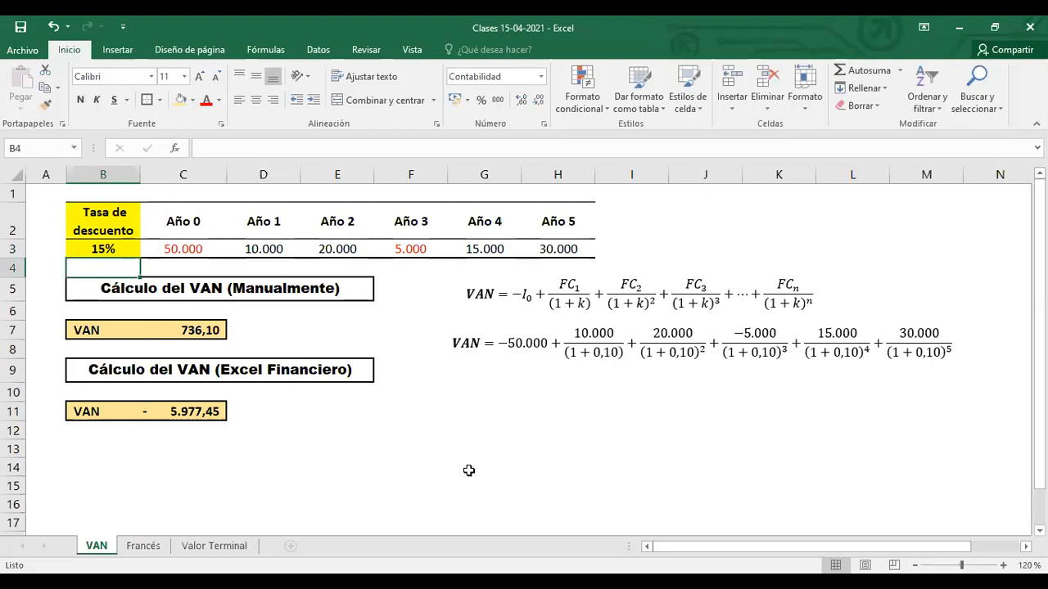
# Step: Change the rate to 0,15 in all five denominators of the manual VAN formula in C7
pyautogui.doubleClick(188, 328)
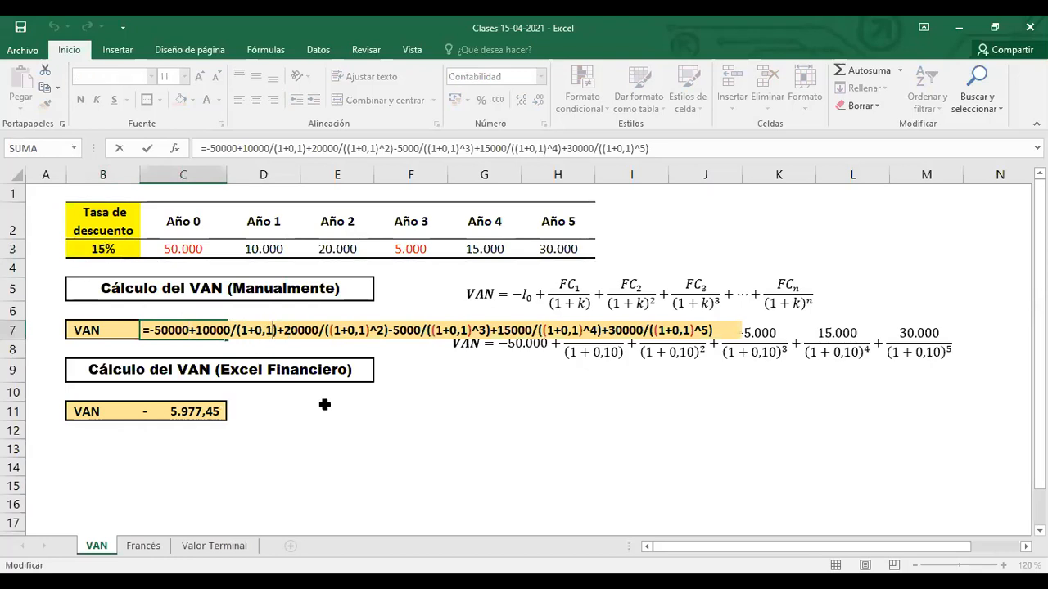
pyautogui.write('5')
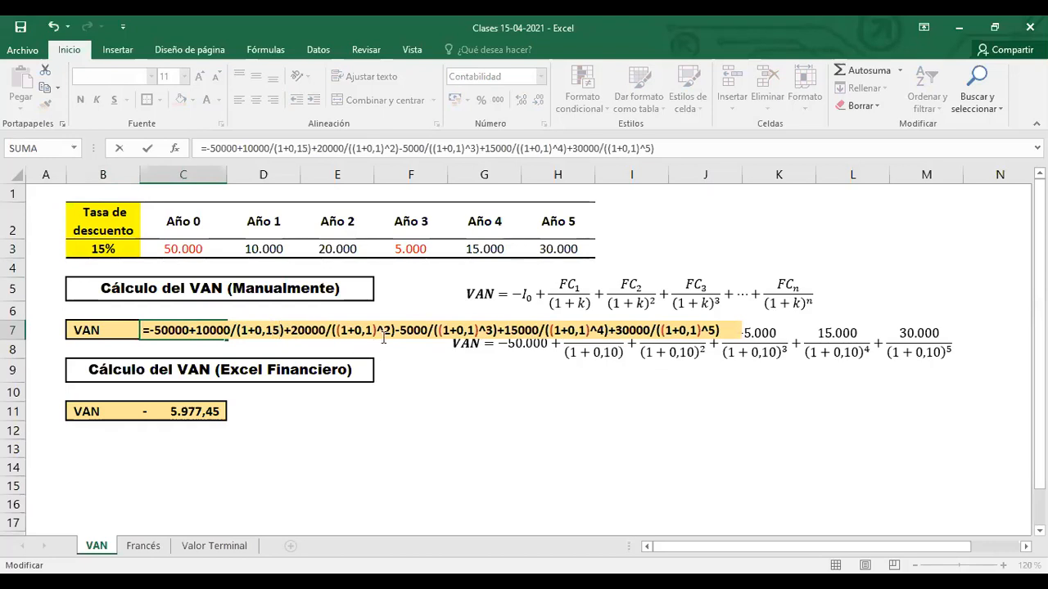
pyautogui.write('5')
pyautogui.click(482, 329)
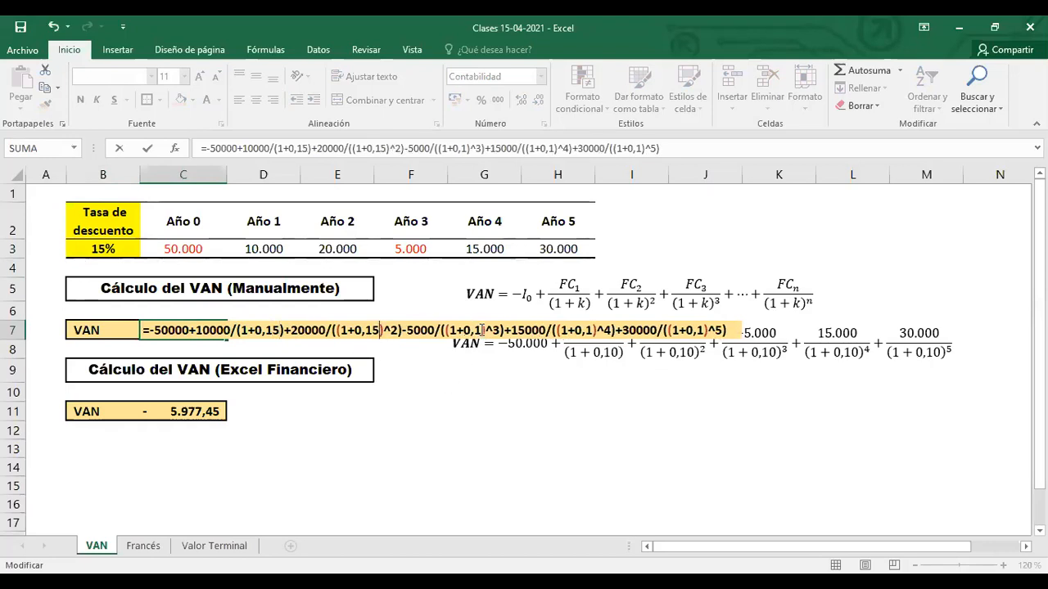
pyautogui.write('5')
pyautogui.click(597, 332)
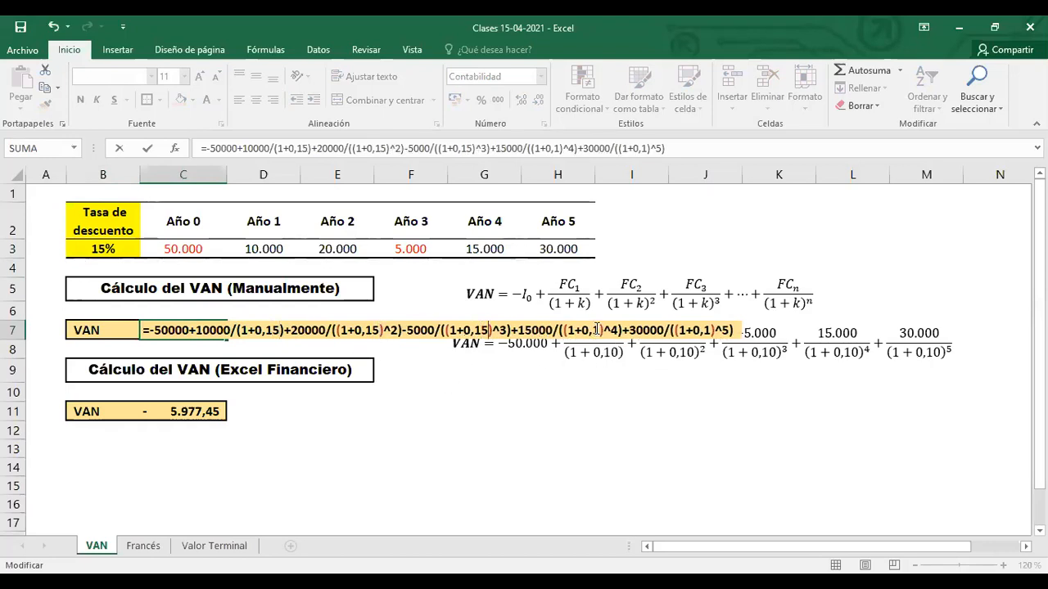
pyautogui.write('5')
pyautogui.click(717, 332)
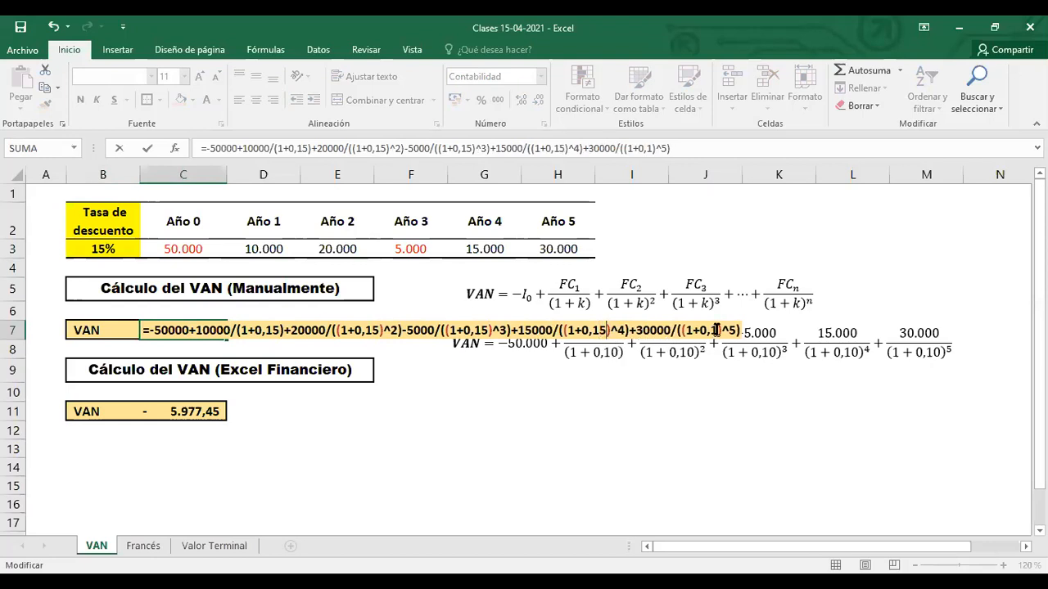
pyautogui.write('5')
pyautogui.press('Return')
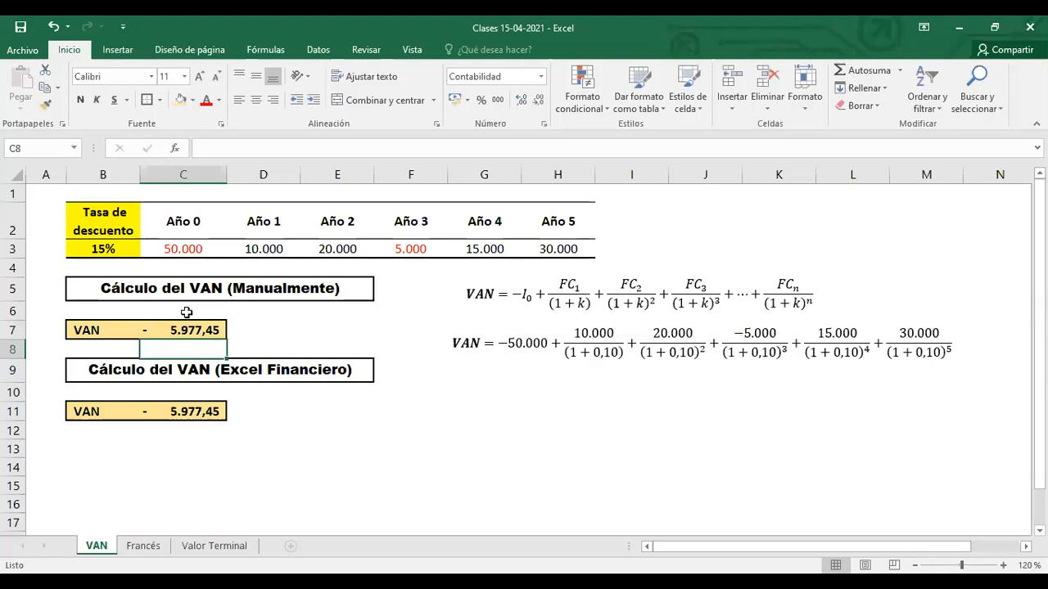
# Step: In the C7 formula, replace the Año 0 and Año 1 amounts with C3 and D3, and the Año 1 rate with B3
pyautogui.doubleClick(205, 330)
pyautogui.moveTo(154, 330); pyautogui.dragTo(189, 331)
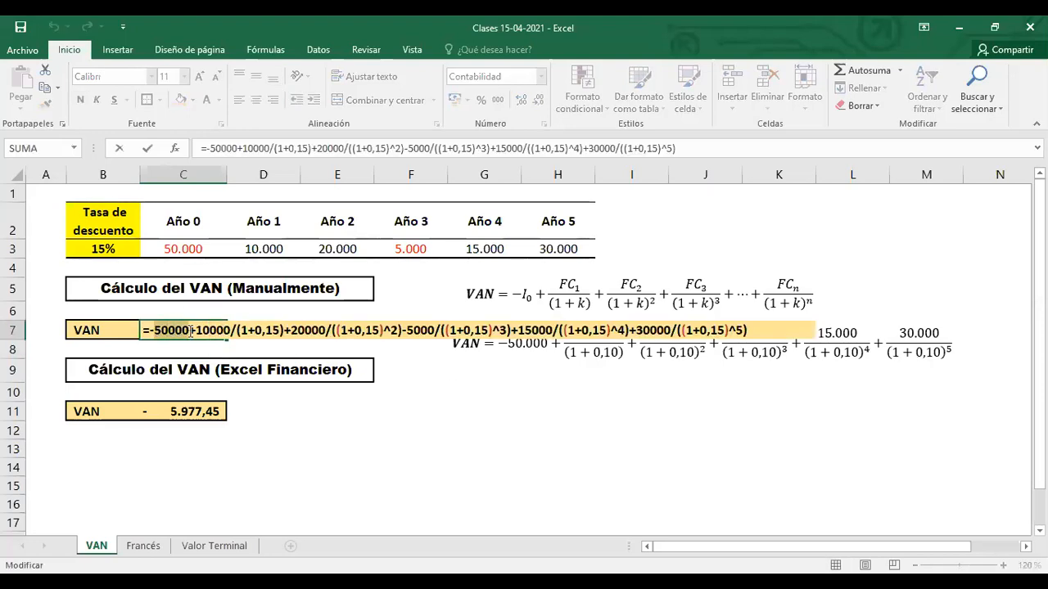
pyautogui.click(180, 250)
pyautogui.moveTo(175, 330); pyautogui.dragTo(238, 330)
pyautogui.click(257, 248)
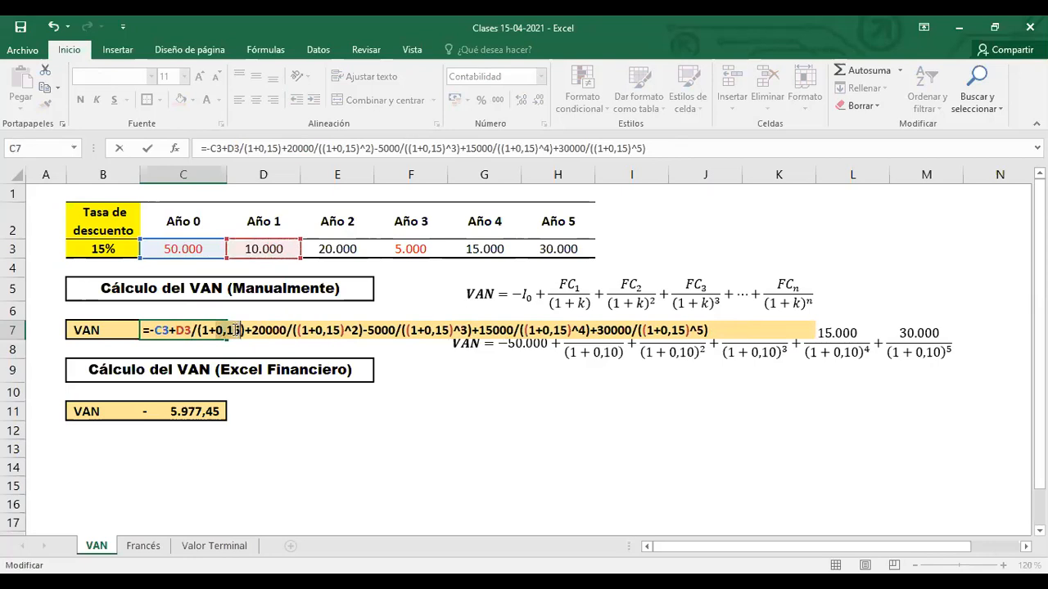
pyautogui.click(103, 250)
# Step: Replace the Año 2 and Año 3 amounts in the C7 formula with E3 and F3, and both of their rates with B3
pyautogui.moveTo(242, 331); pyautogui.dragTo(308, 330)
pyautogui.click(333, 248)
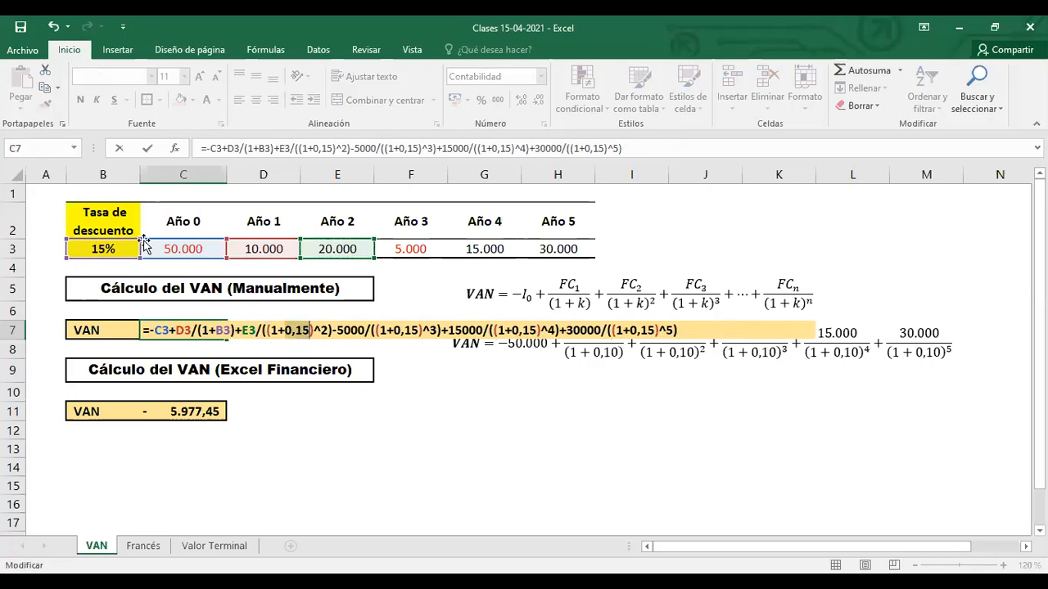
pyautogui.click(104, 250)
pyautogui.moveTo(328, 331); pyautogui.dragTo(354, 331)
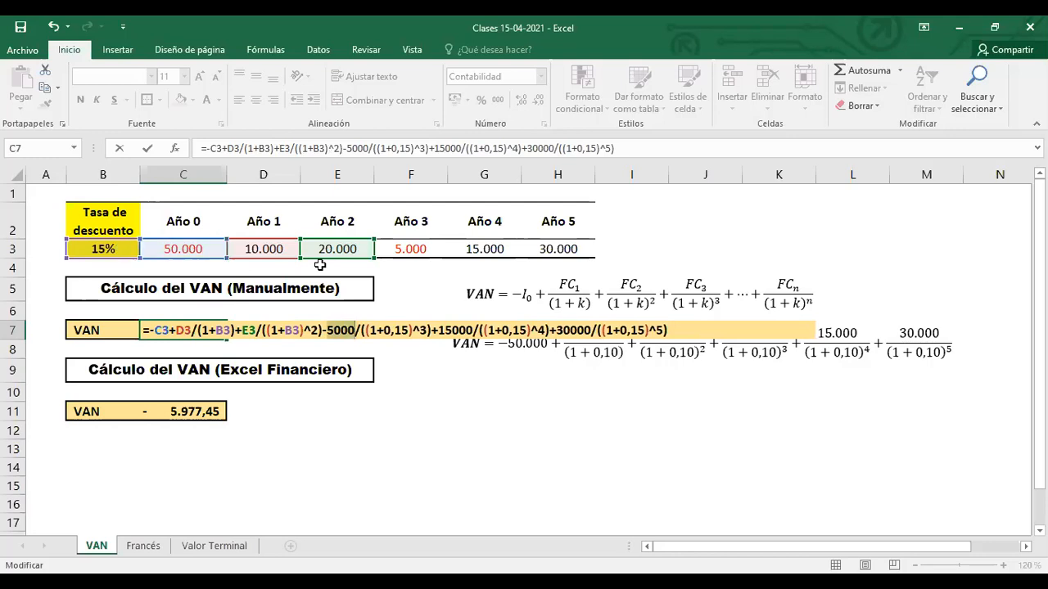
pyautogui.click(391, 248)
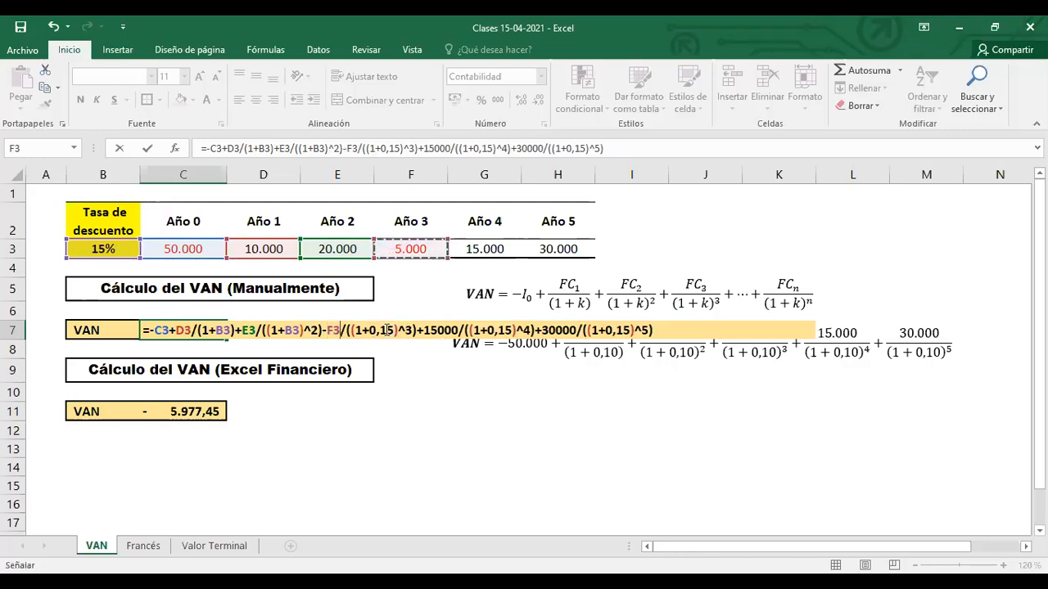
pyautogui.moveTo(396, 331); pyautogui.dragTo(369, 331)
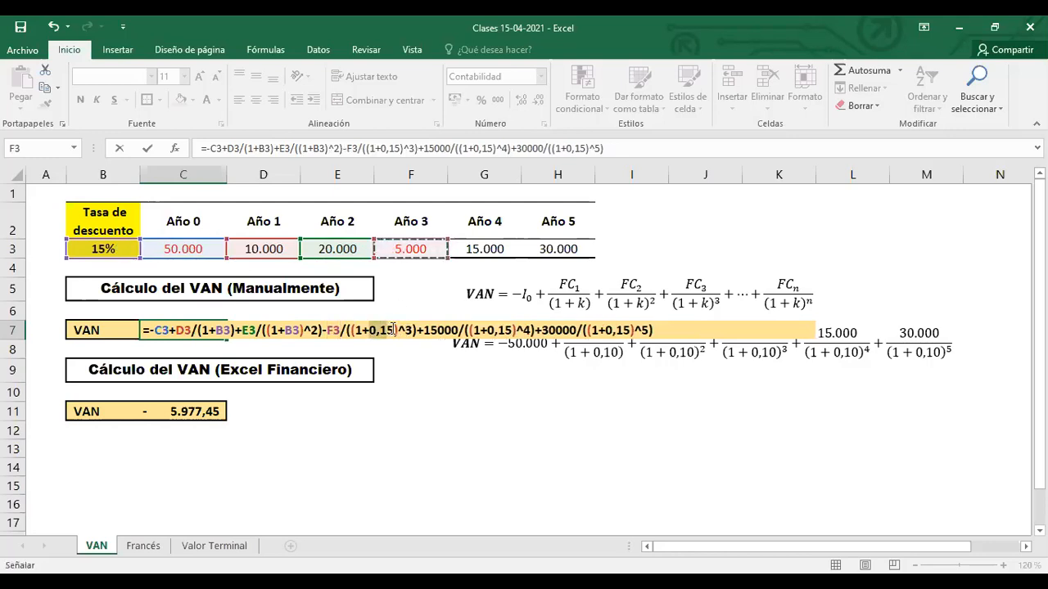
pyautogui.click(106, 248)
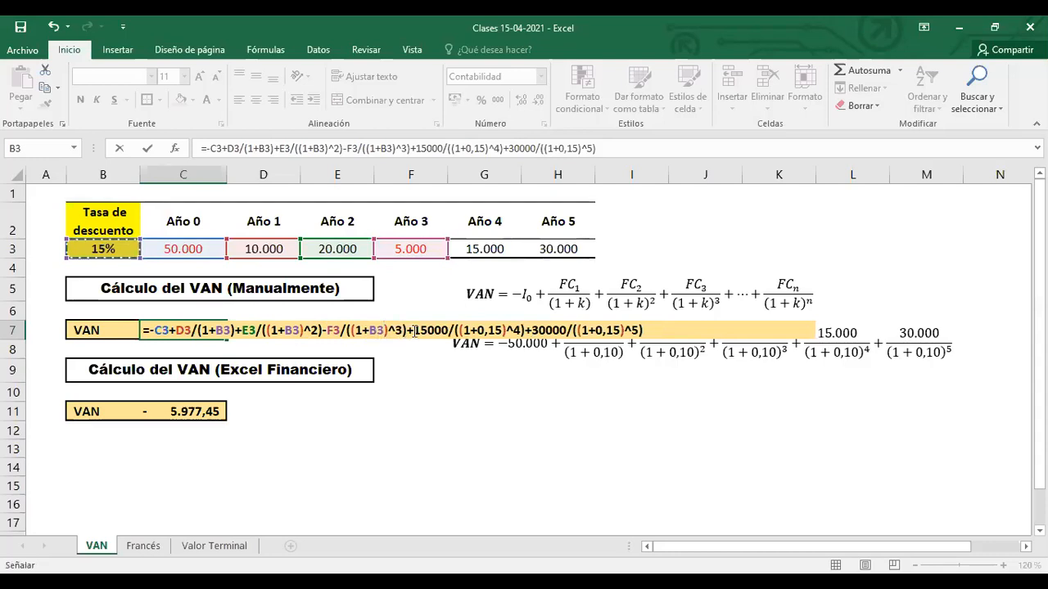
# Step: Replace the Año 4 and Año 5 amounts with G3 and H3 and their rates with B3, then commit and review the C7 formula
pyautogui.moveTo(413, 331); pyautogui.dragTo(450, 330)
pyautogui.click(481, 246)
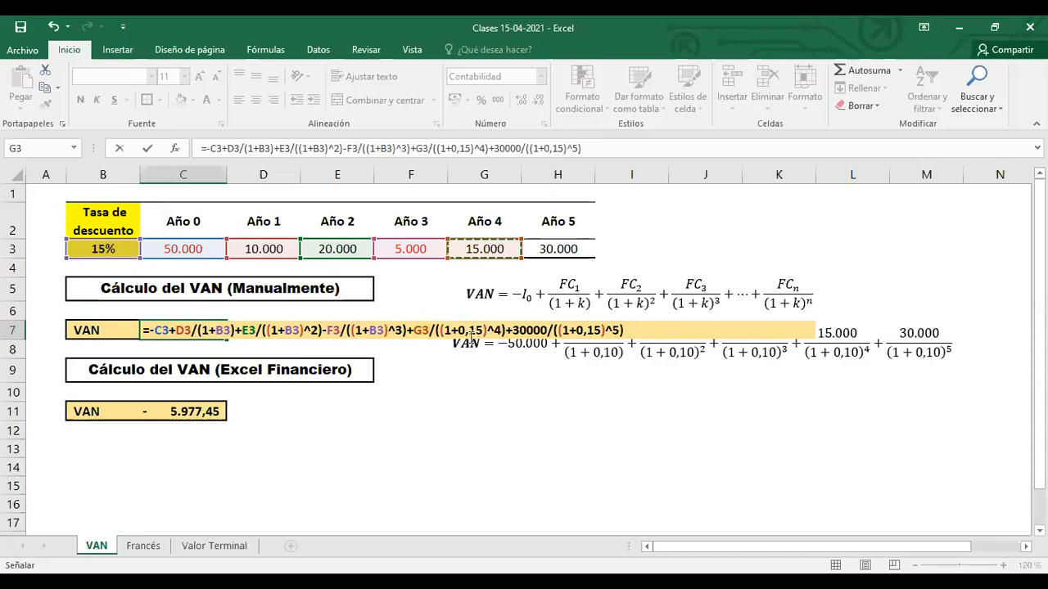
pyautogui.moveTo(456, 330); pyautogui.dragTo(567, 330)
pyautogui.click(103, 248)
pyautogui.click(538, 249)
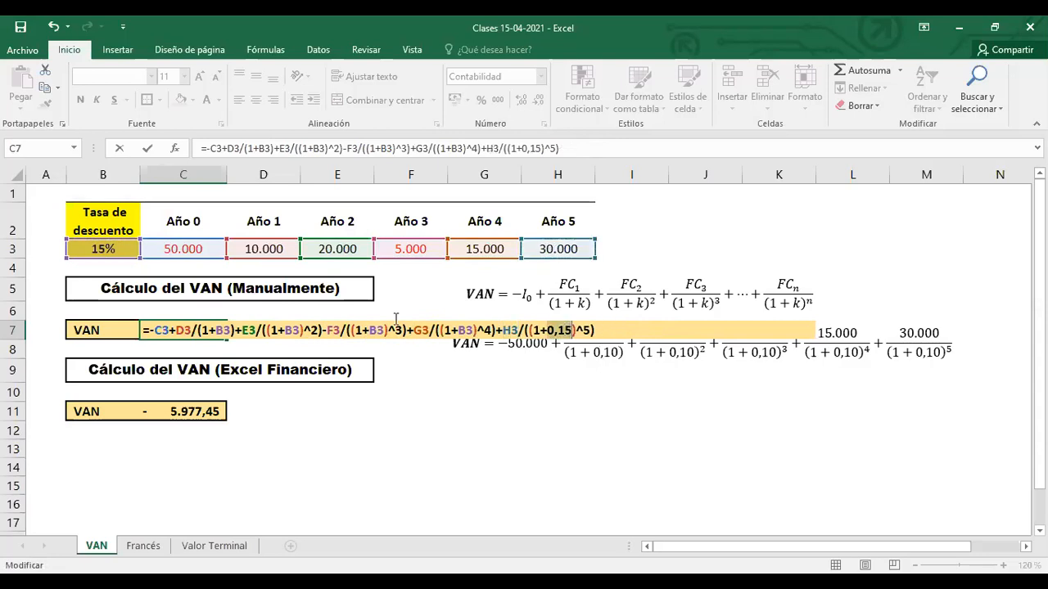
pyautogui.click(107, 249)
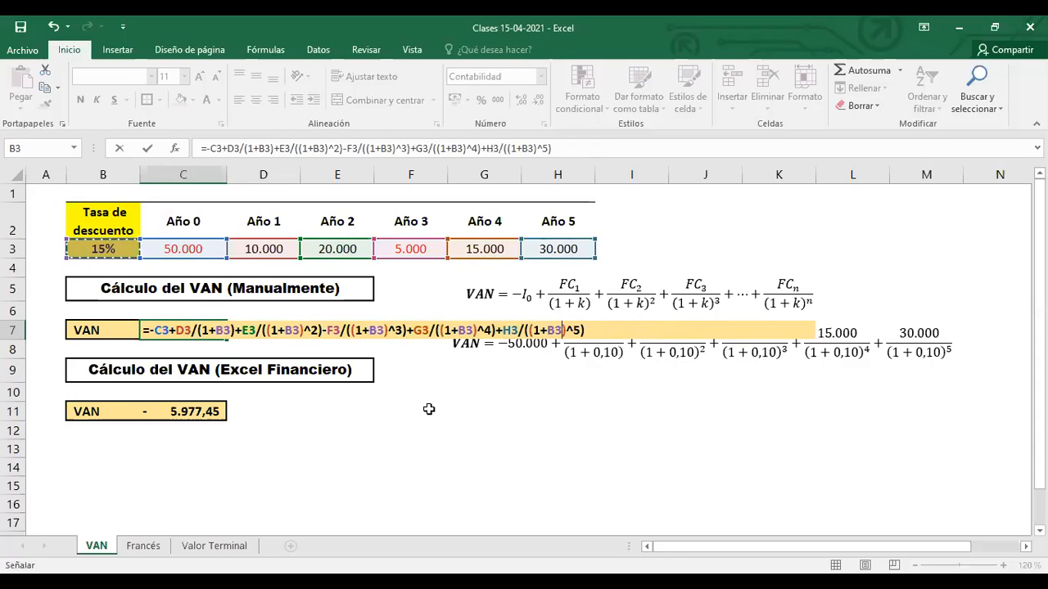
pyautogui.press('Return')
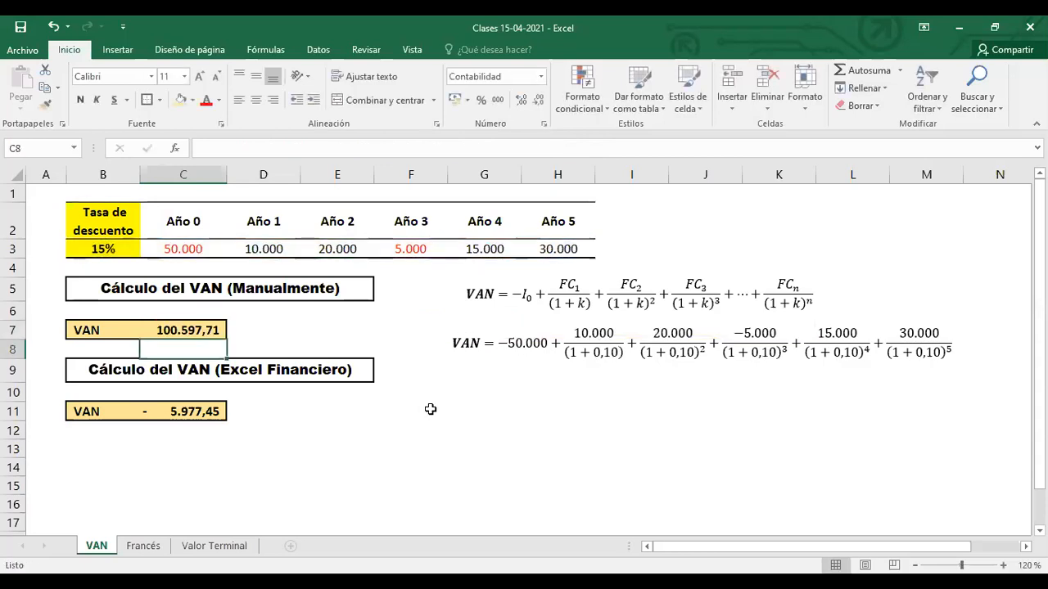
pyautogui.doubleClick(180, 330)
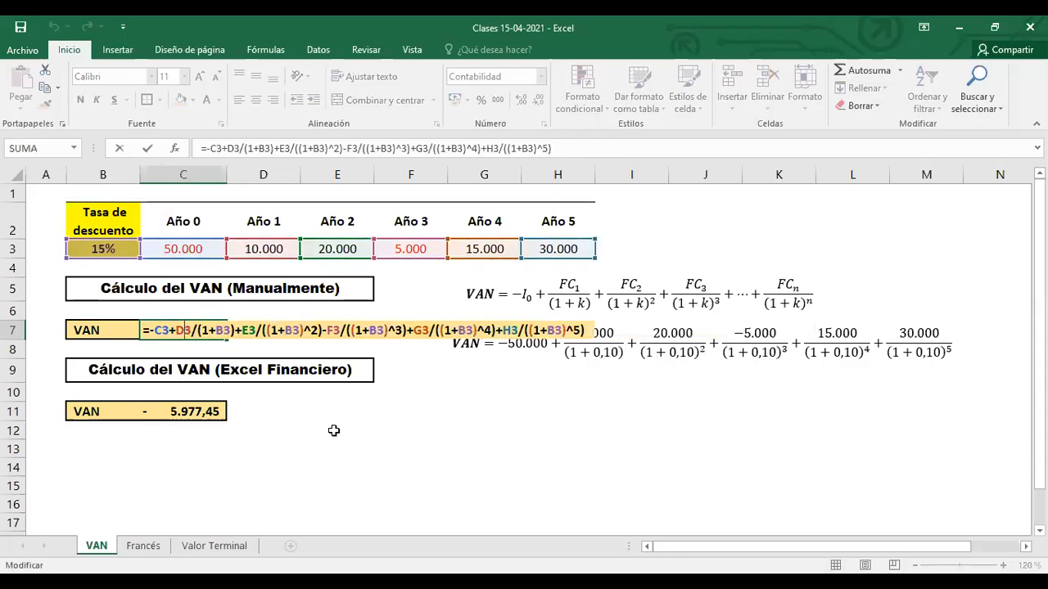
pyautogui.press('Escape')
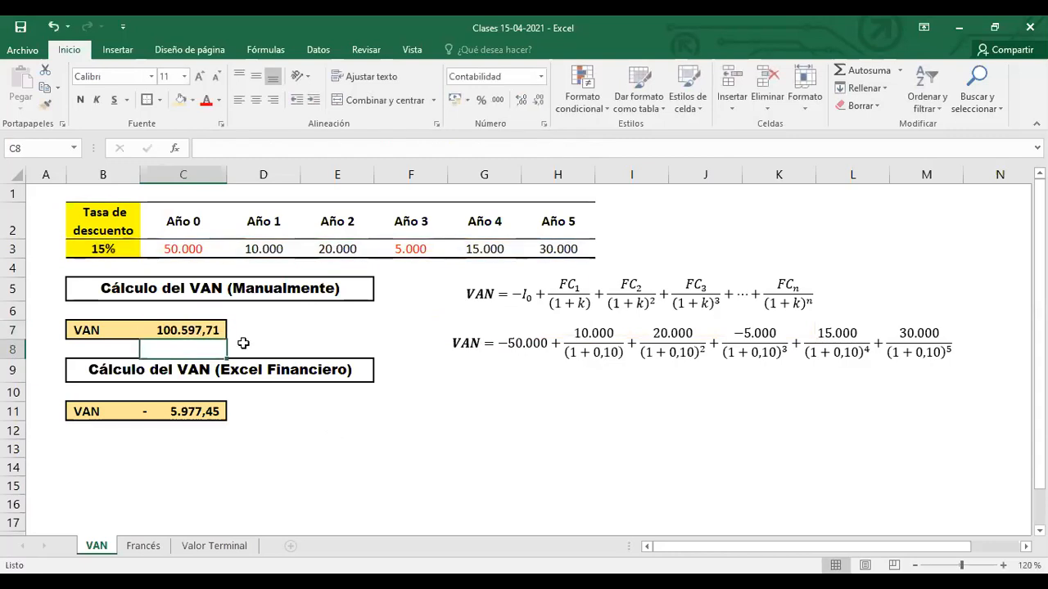
# Step: In the C7 formula, replace the minus sign before the F3 (Año 3) term with a plus sign
pyautogui.doubleClick(201, 331)
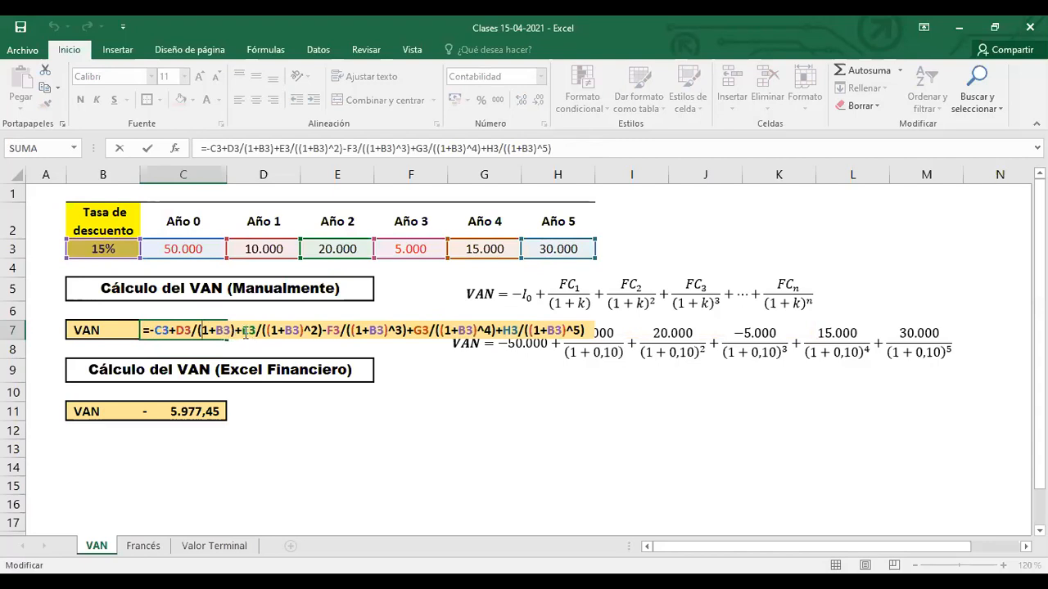
pyautogui.click(326, 330)
pyautogui.write('+')
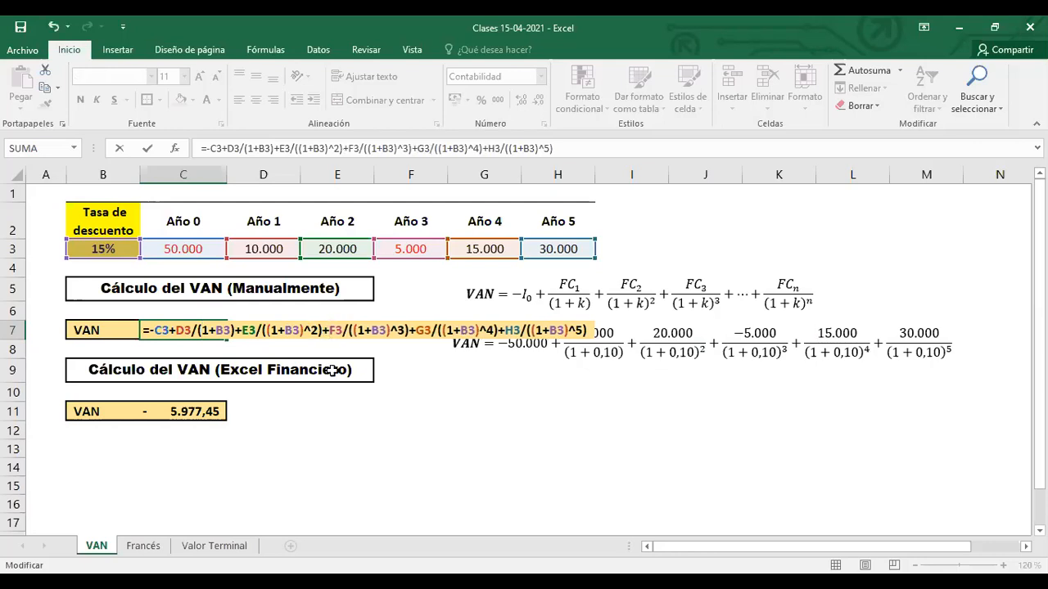
pyautogui.press('Return')
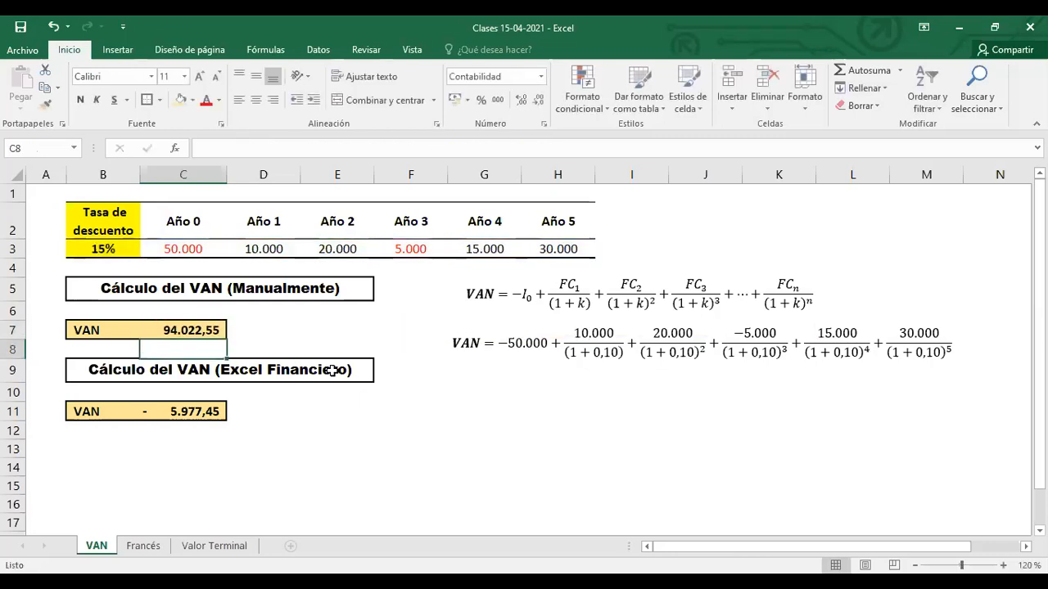
# Step: Remove the minus sign before C3 in the C7 formula, commit it and compare the formula with the VNA one in C11
pyautogui.doubleClick(417, 330)
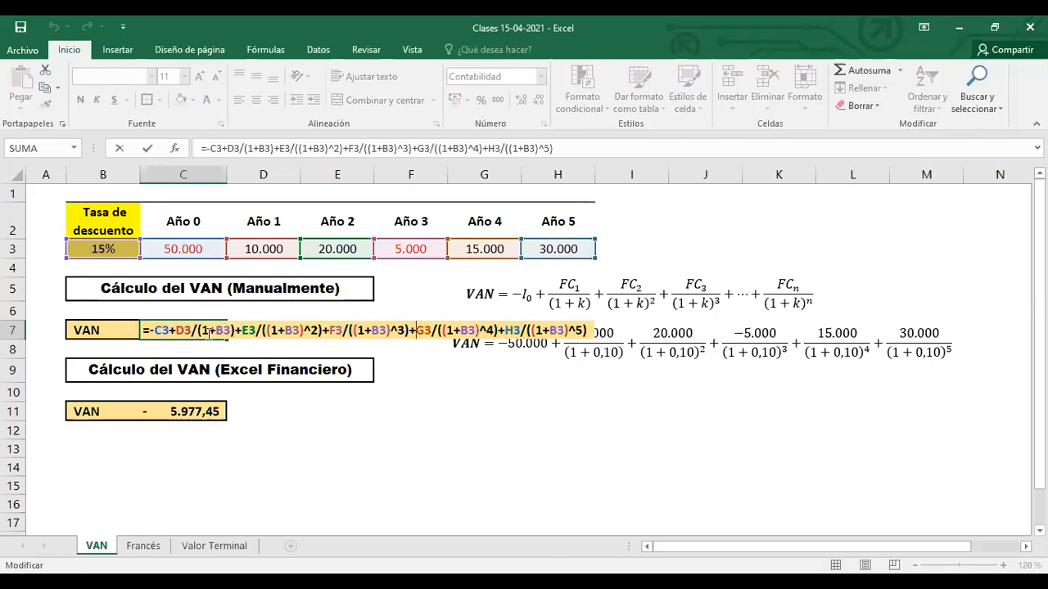
pyautogui.click(153, 331)
pyautogui.press('Return')
pyautogui.doubleClick(200, 331)
pyautogui.click(198, 413)
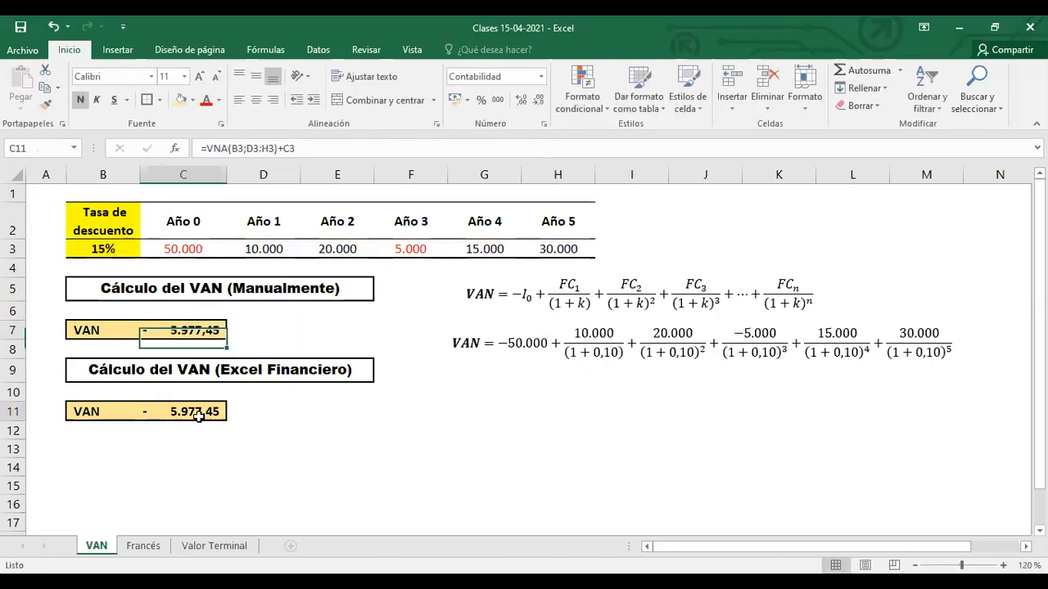
# Step: Give the VAN results in C7 and C11 the cash flows' number format, and reapply the orange fill and outline to B7:C7 and B11:C11
pyautogui.click(105, 249)
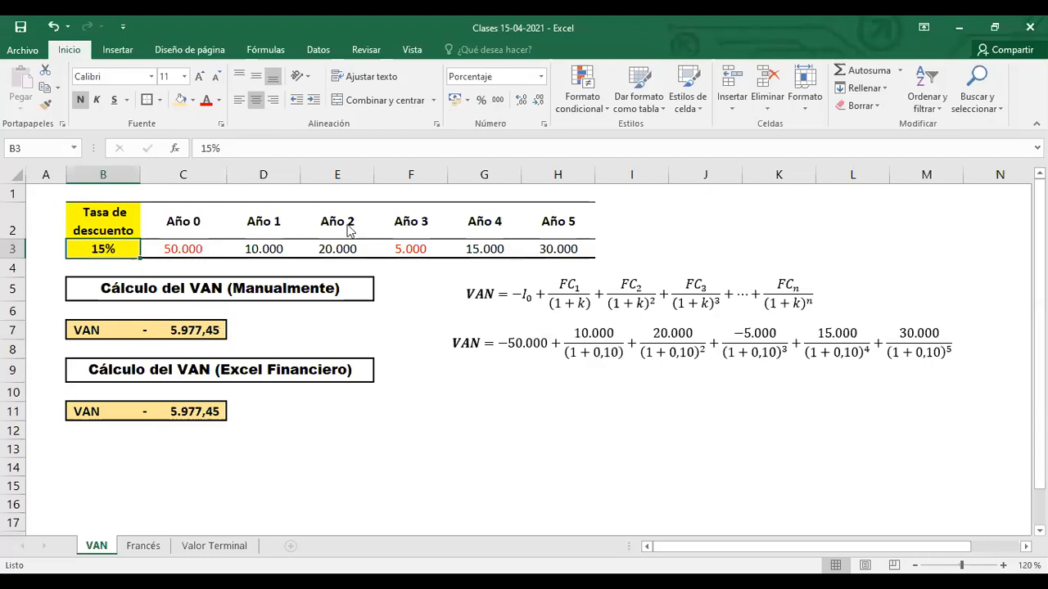
pyautogui.click(213, 328)
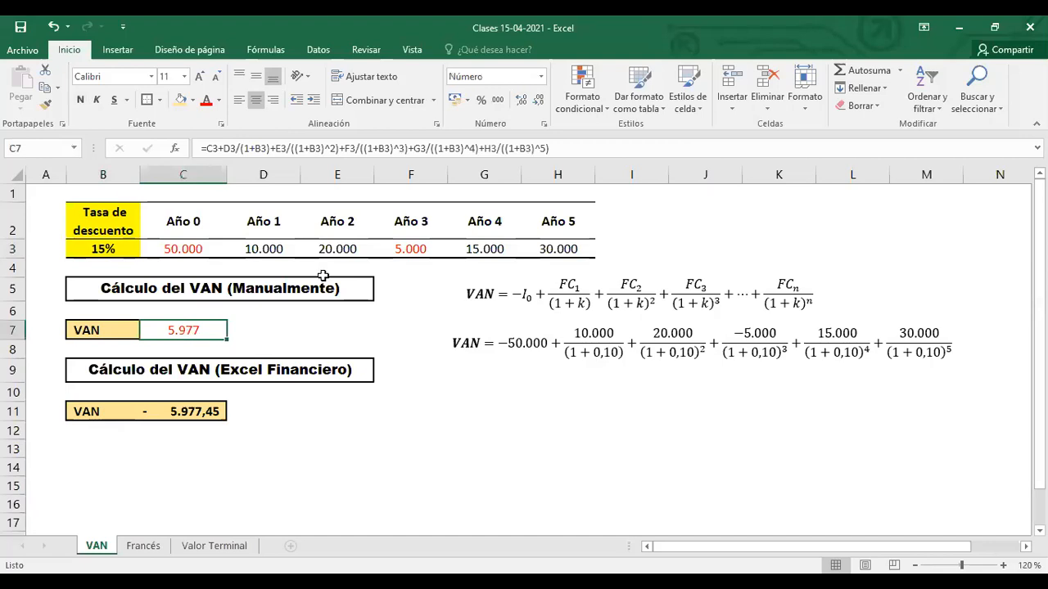
pyautogui.click(215, 409)
pyautogui.moveTo(104, 329); pyautogui.dragTo(191, 330)
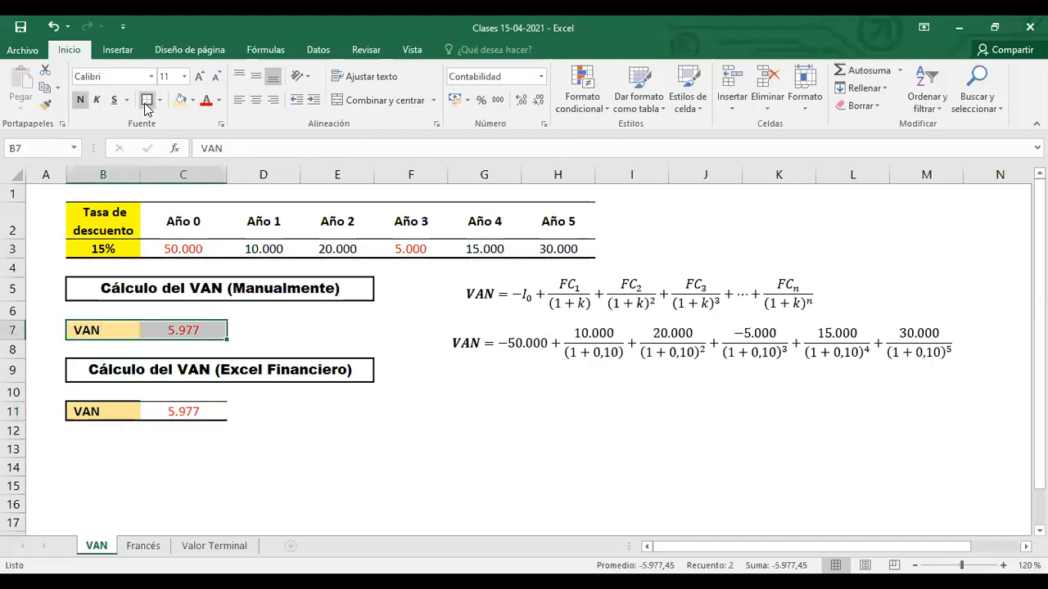
pyautogui.moveTo(99, 409); pyautogui.dragTo(184, 409)
pyautogui.click(338, 462)
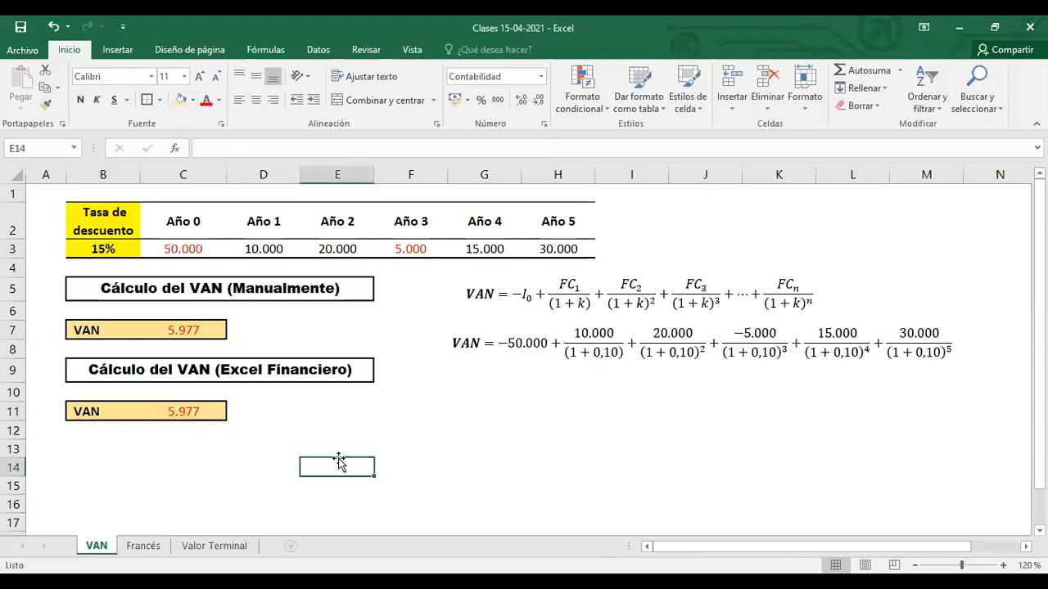
# Step: Test the two VAN calculations with discount rates of 20% and 8% in B3
pyautogui.click(124, 250)
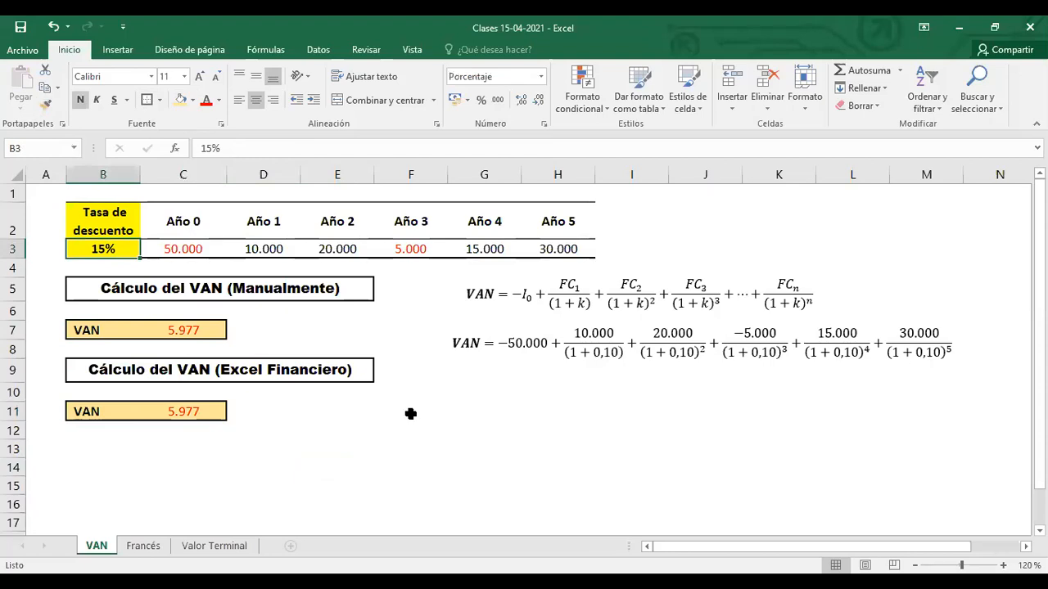
pyautogui.write('20')
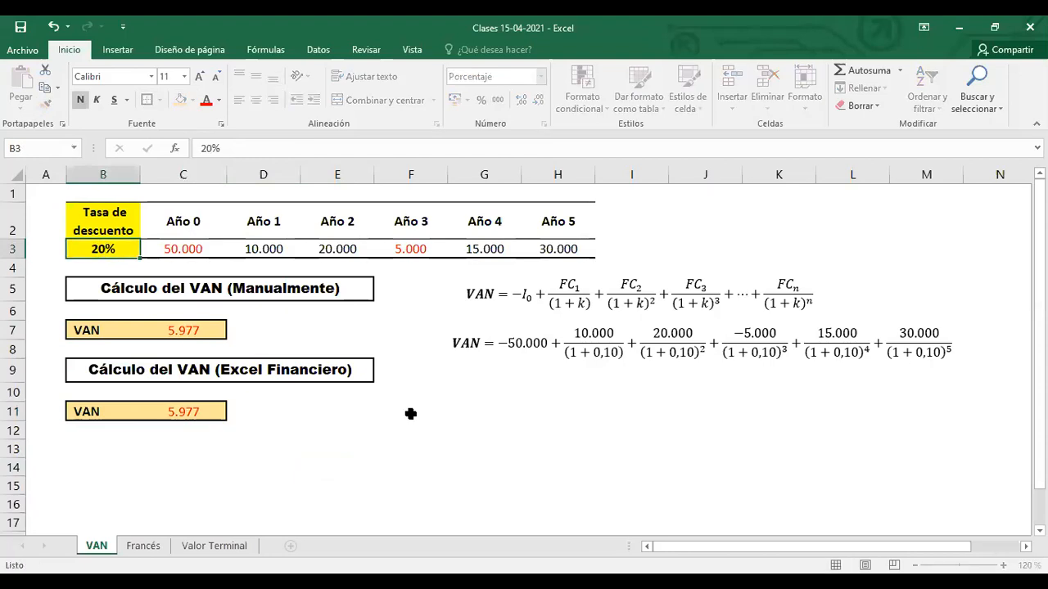
pyautogui.press('Return')
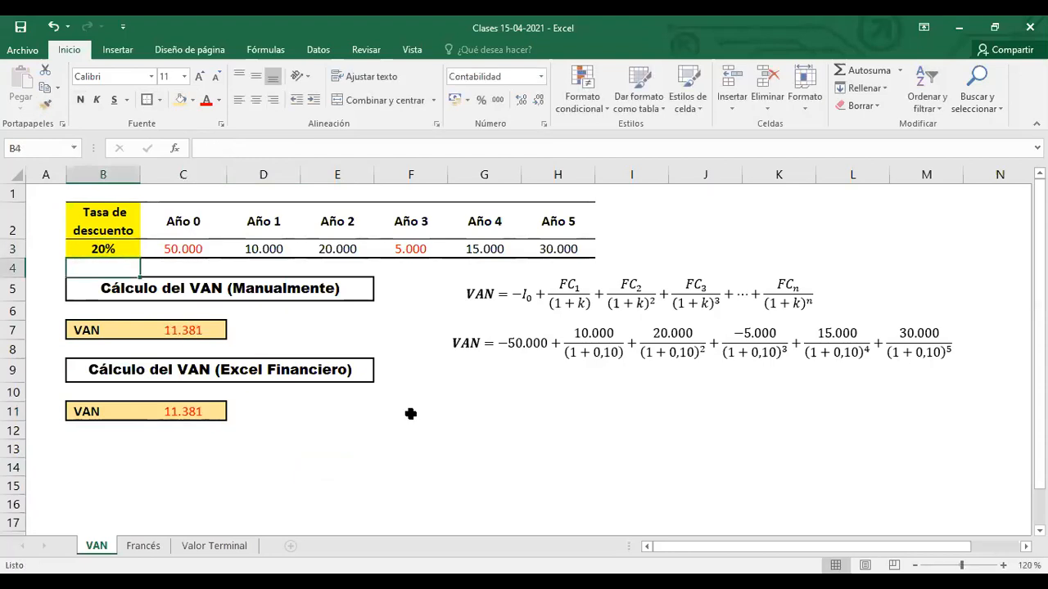
pyautogui.press('Up')
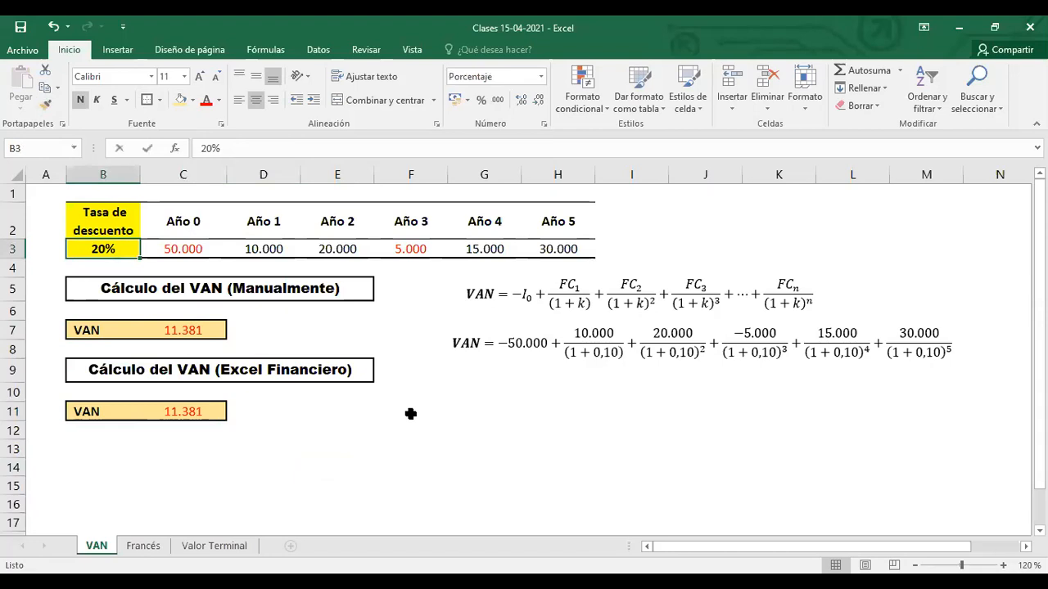
pyautogui.write('8')
pyautogui.press('Return')
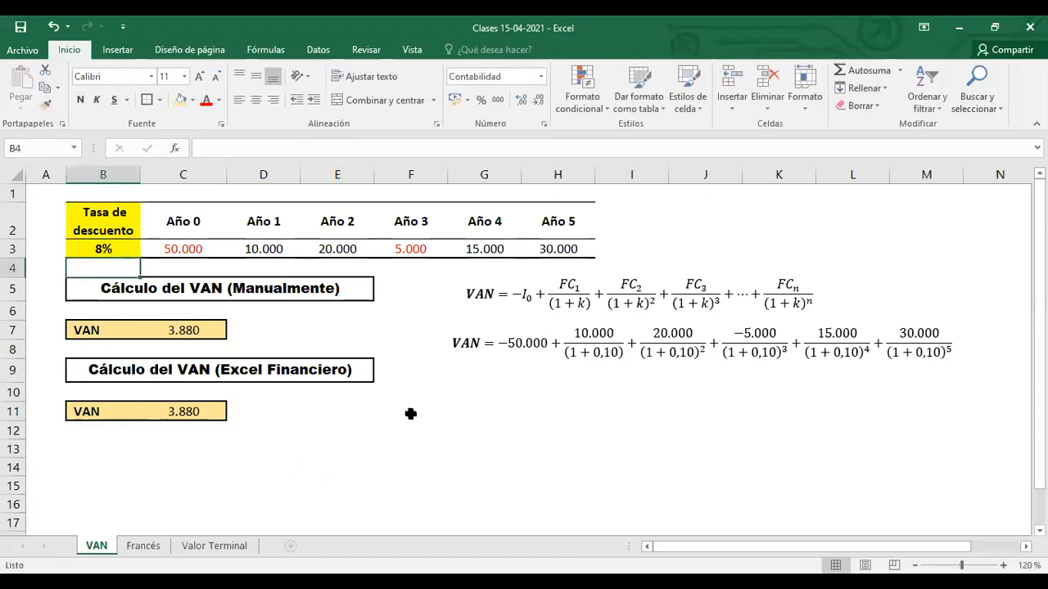
# Step: Test the VAN calculations with lower discount rates of 5% and 2% in B3
pyautogui.press('Up')
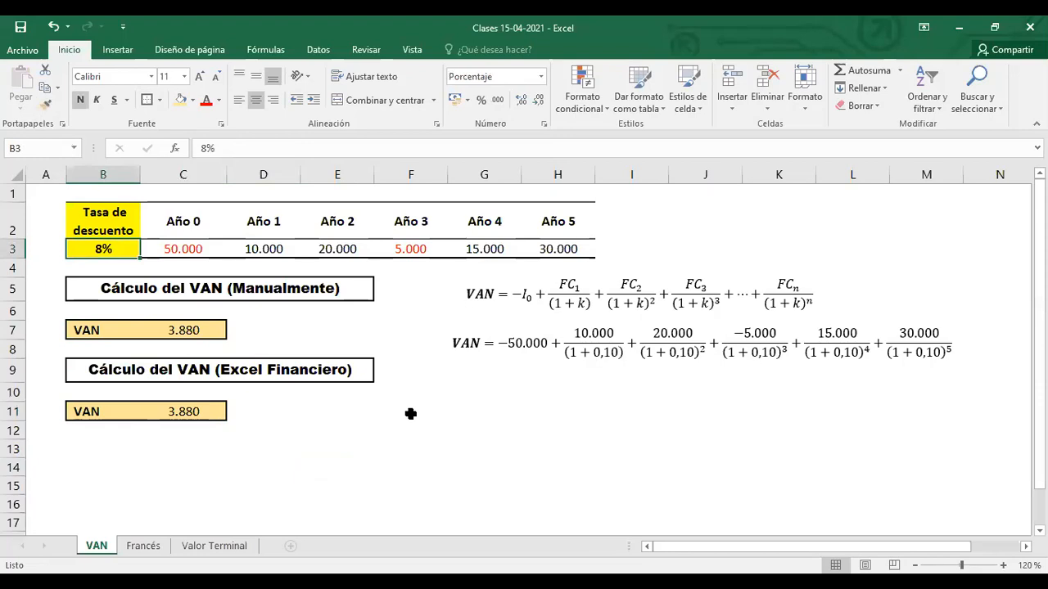
pyautogui.write('5')
pyautogui.press('Return')
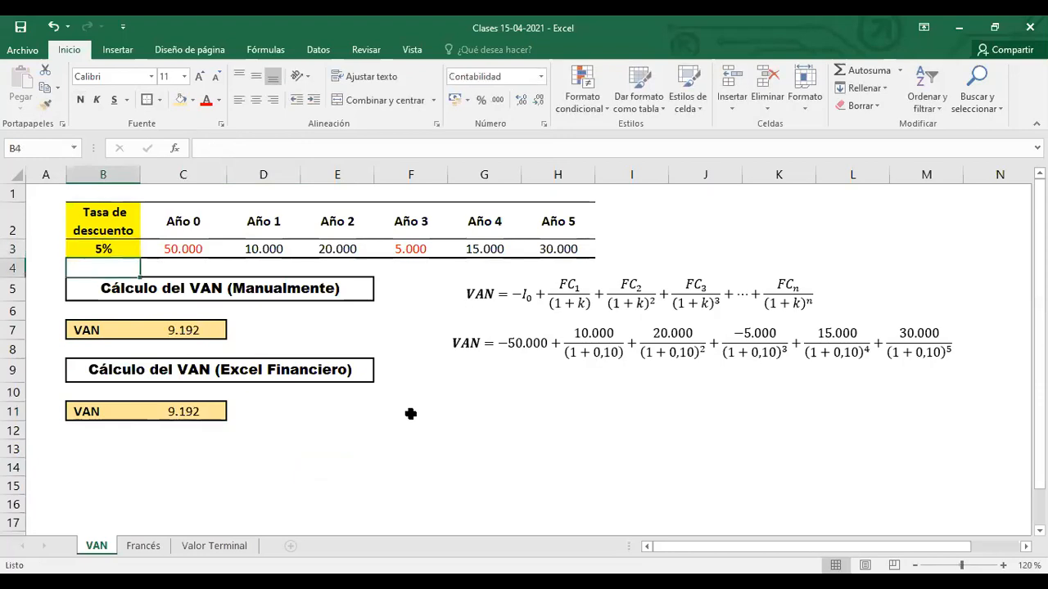
pyautogui.press('Up')
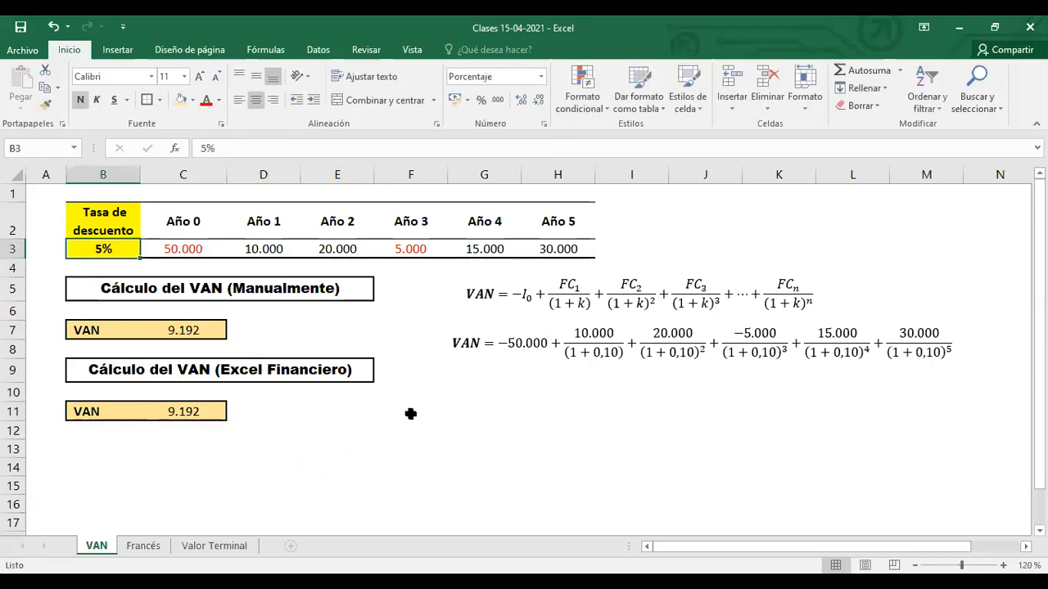
pyautogui.write('2')
pyautogui.press('Return')
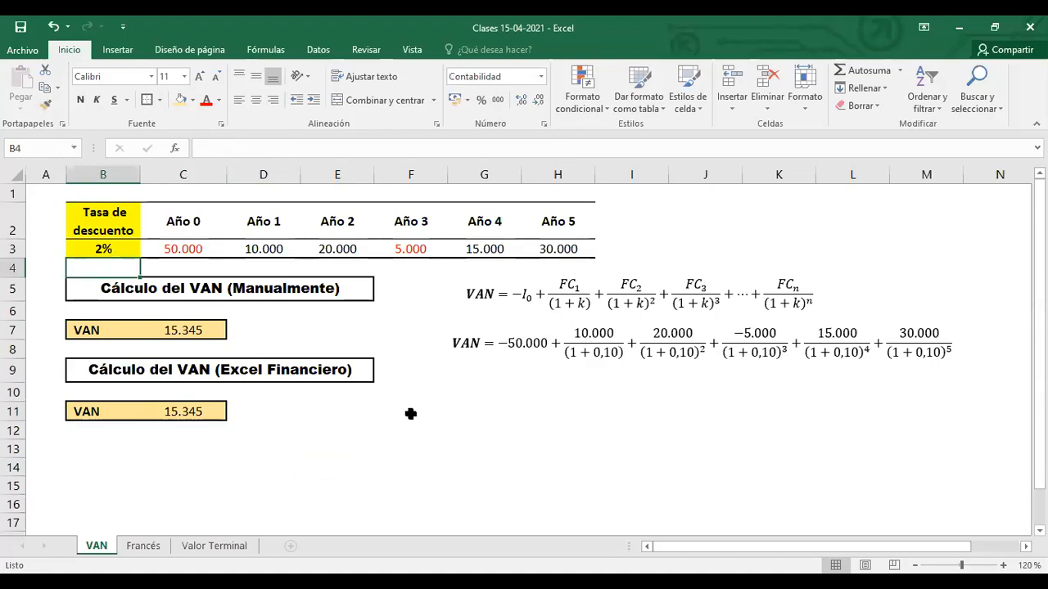
# Step: Return the discount rate in B3 to 8%, and try 20% and 10% in turn
pyautogui.hotkey('ctrl', 'z')
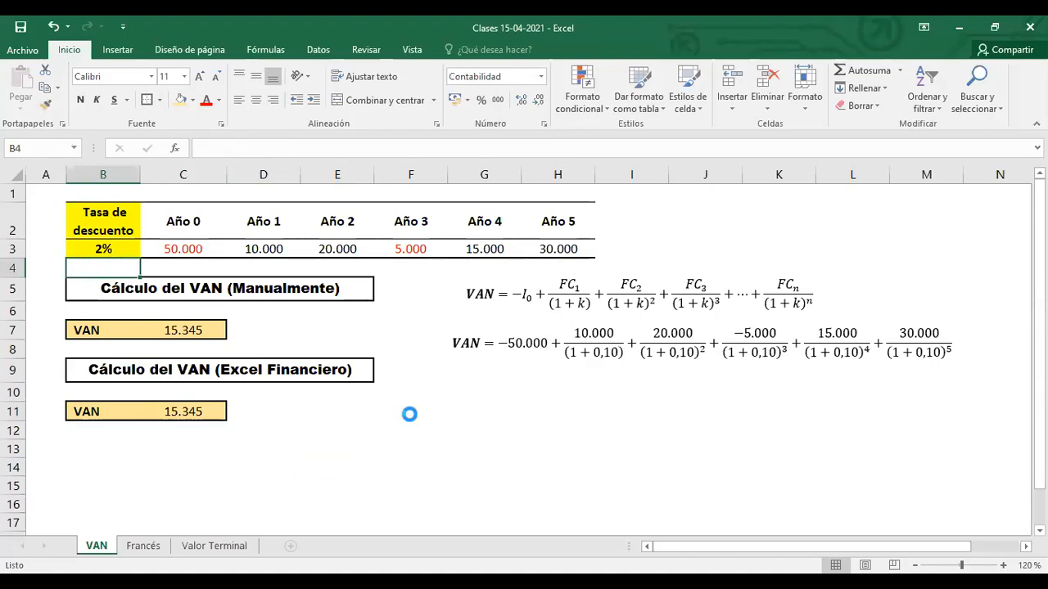
pyautogui.write('8')
pyautogui.hotkey('ctrl', 'Return')
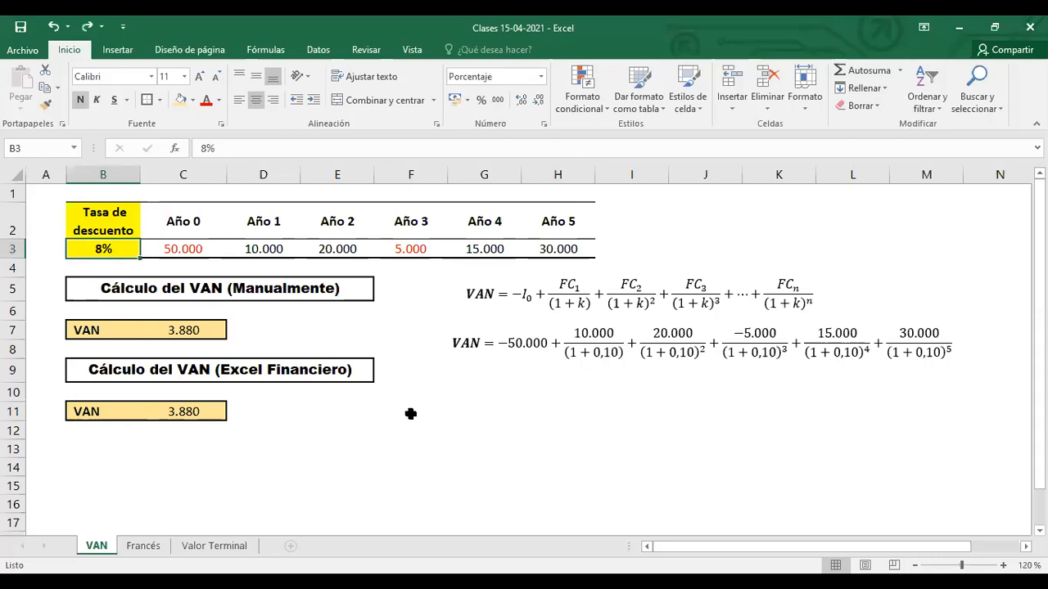
pyautogui.write('20')
pyautogui.hotkey('ctrl', 'Return')
pyautogui.write('10')
pyautogui.press('Return')
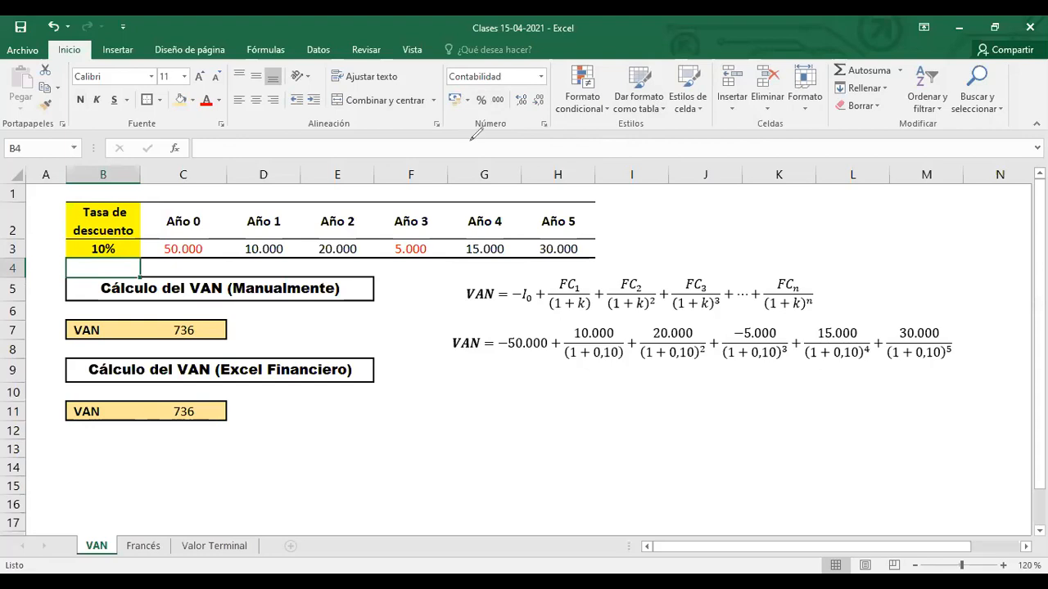
# Step: Annotate the discount rate with an upward arrow and the C11 VAN with a downward arrow, and set the rate in B3 to 12%
pyautogui.click(88, 251)
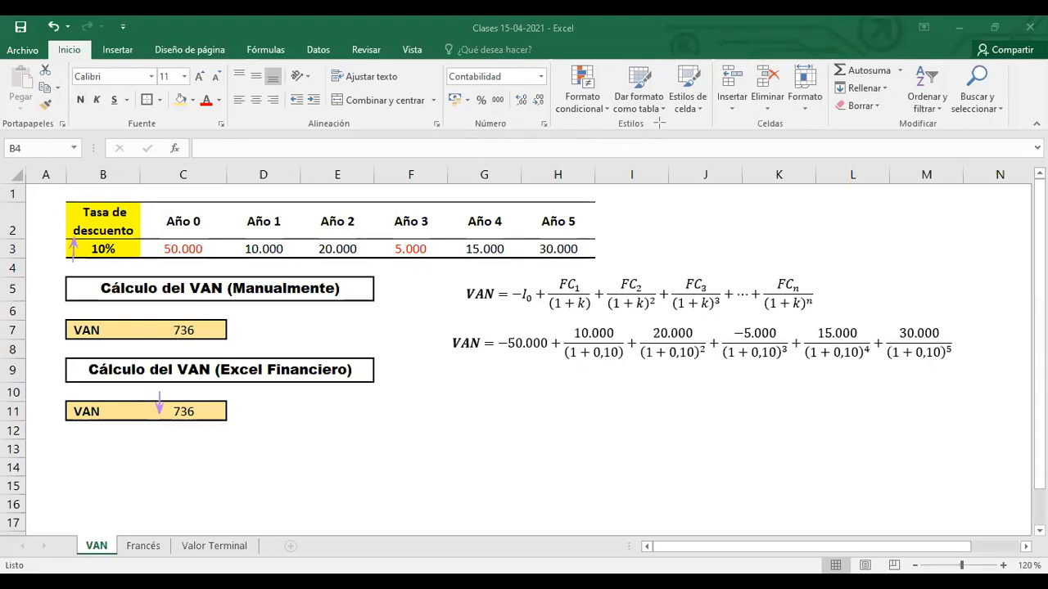
pyautogui.click(99, 254)
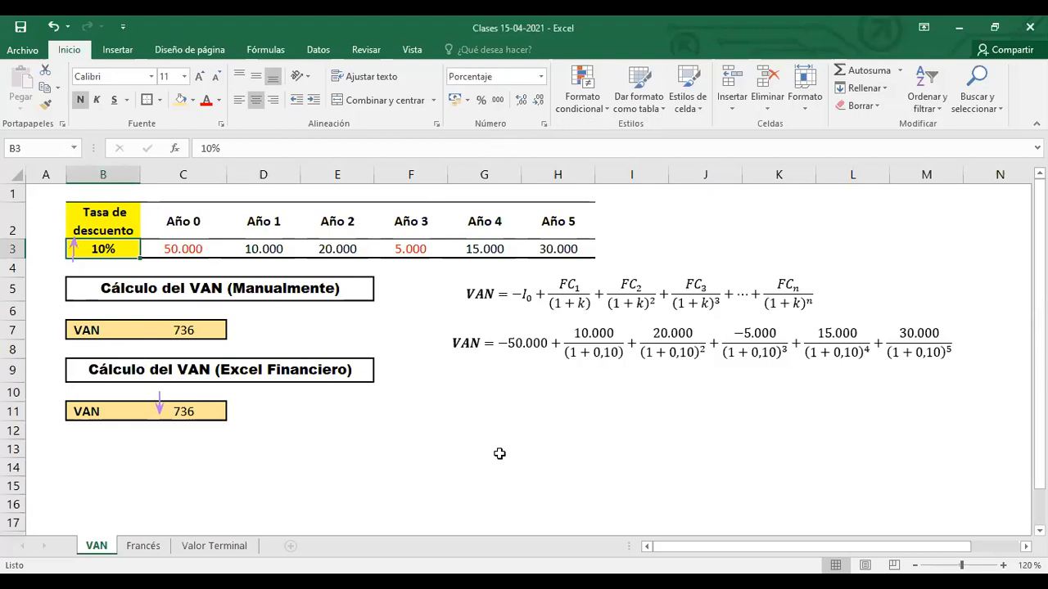
pyautogui.write('12')
pyautogui.press('Return')
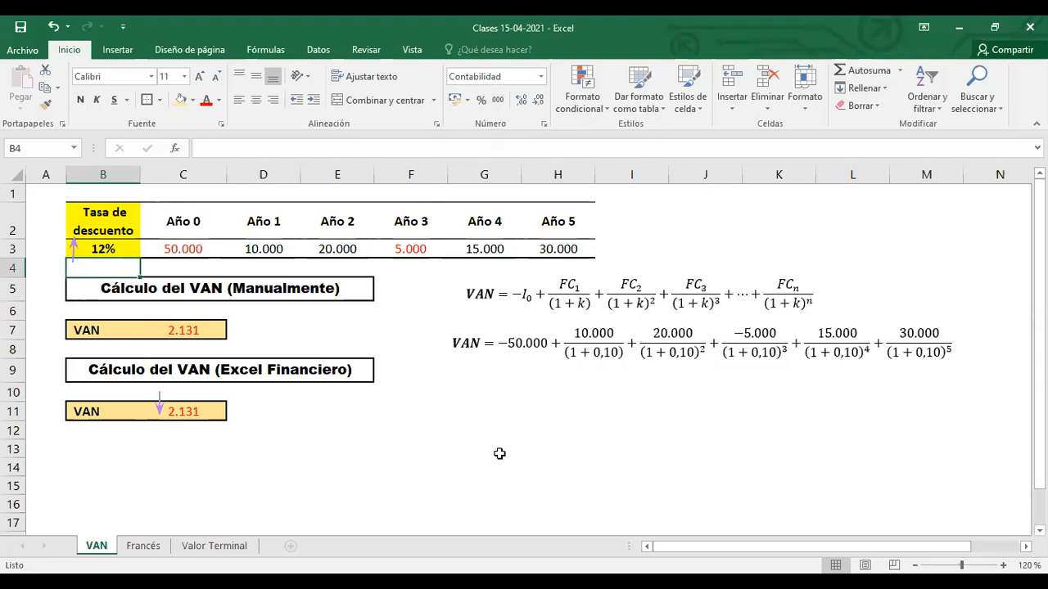
pyautogui.press('Up')
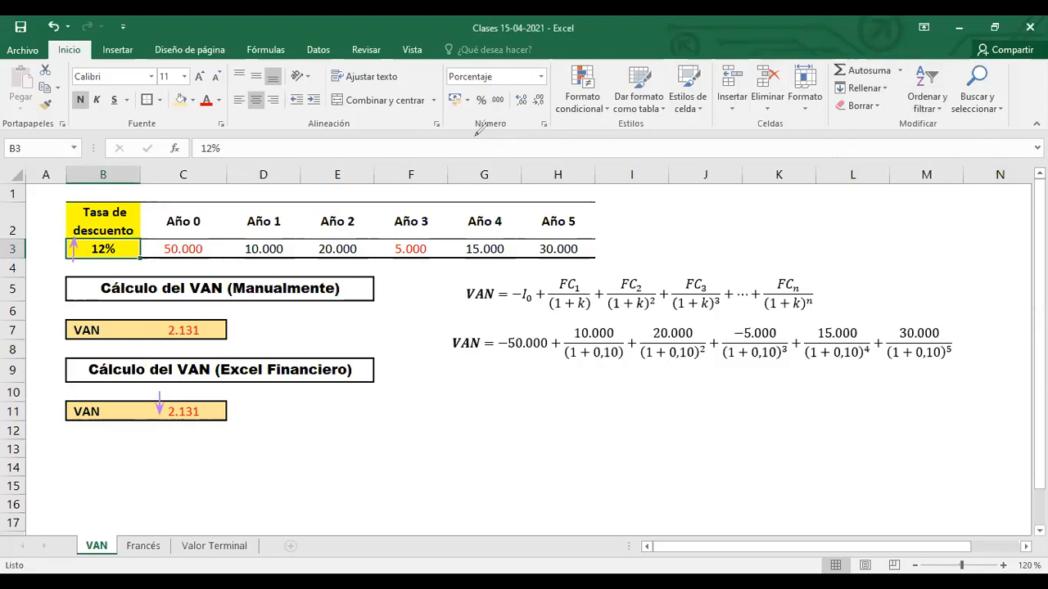
# Step: Add the red text annotation "VAN=F(K)" in the empty area above the VAN equations
pyautogui.click(657, 221)
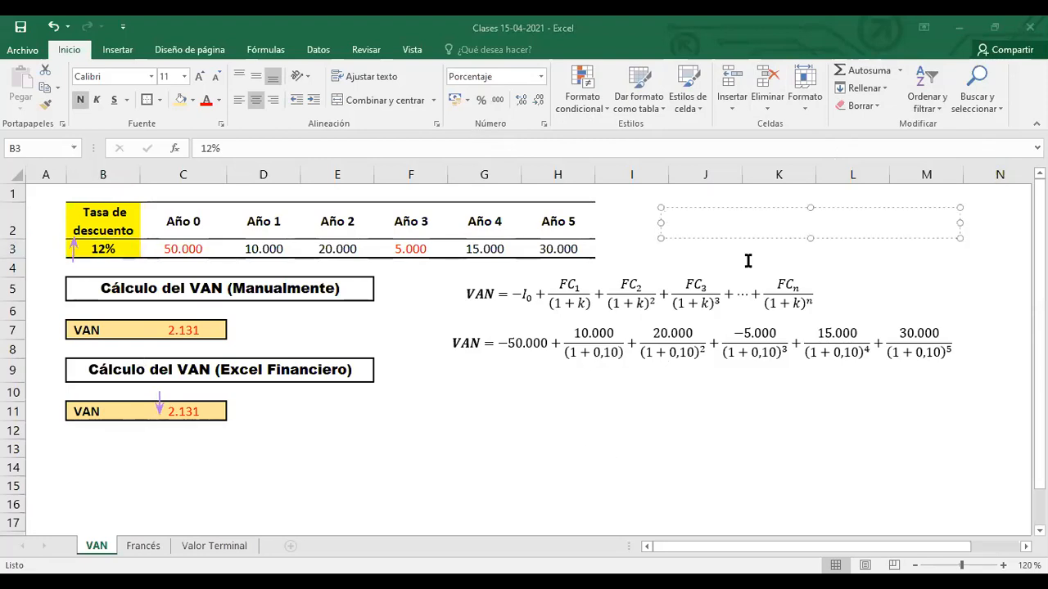
pyautogui.write('VAN=F(K)')
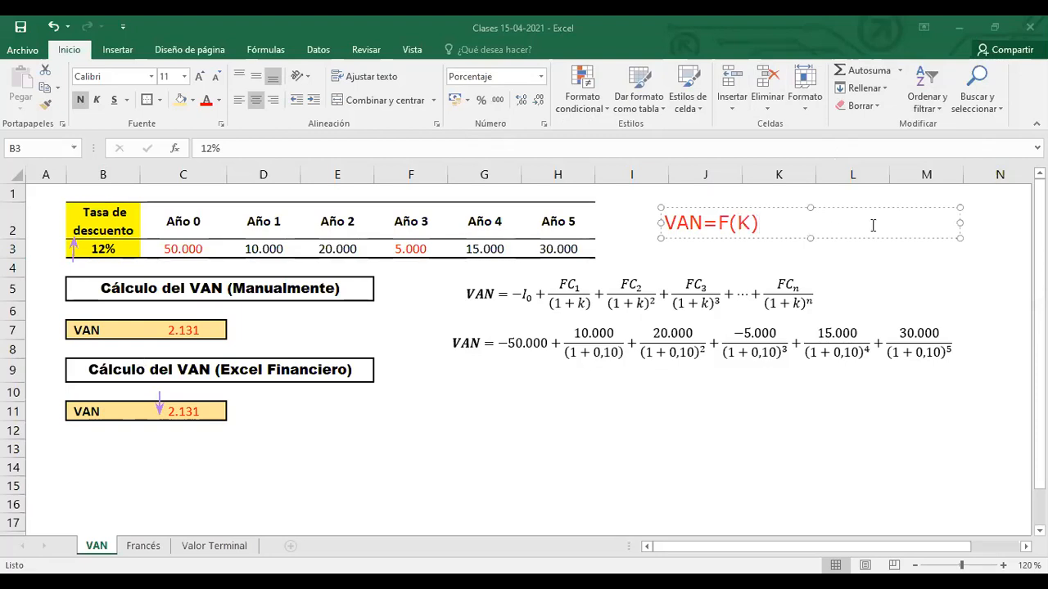
pyautogui.press('Escape')
pyautogui.press('Escape')
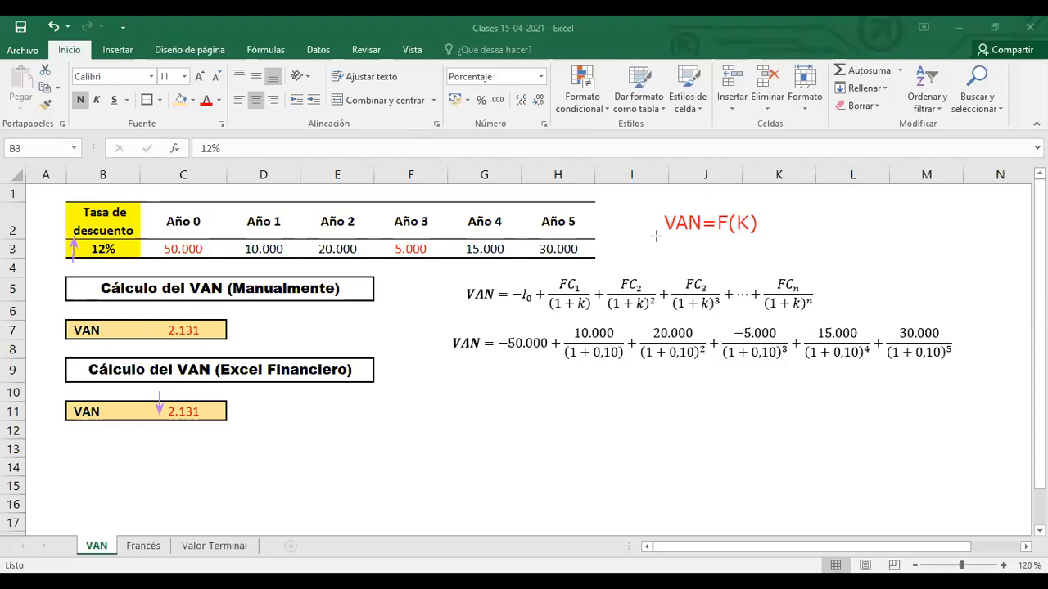
# Step: Around VAN=F(K), draw a purple up arrow at VAN with a down arrow at K, and a blue up arrow at K with a down arrow at VAN
pyautogui.moveTo(654, 238); pyautogui.dragTo(654, 211)
pyautogui.moveTo(749, 208); pyautogui.dragTo(750, 235)
pyautogui.moveTo(764, 232); pyautogui.dragTo(764, 210)
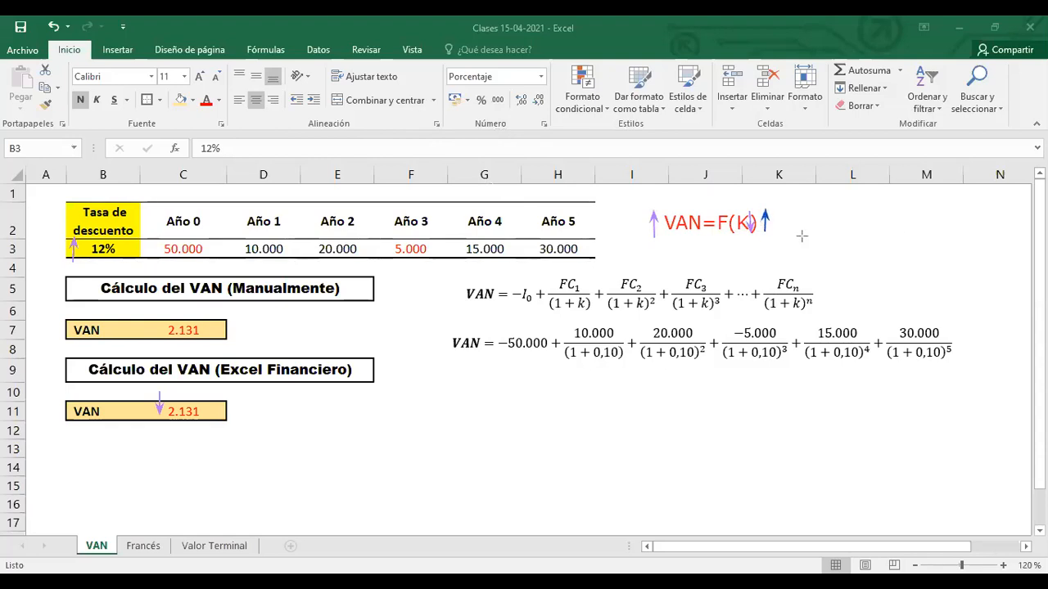
pyautogui.moveTo(642, 211); pyautogui.dragTo(643, 240)
pyautogui.click(238, 438)
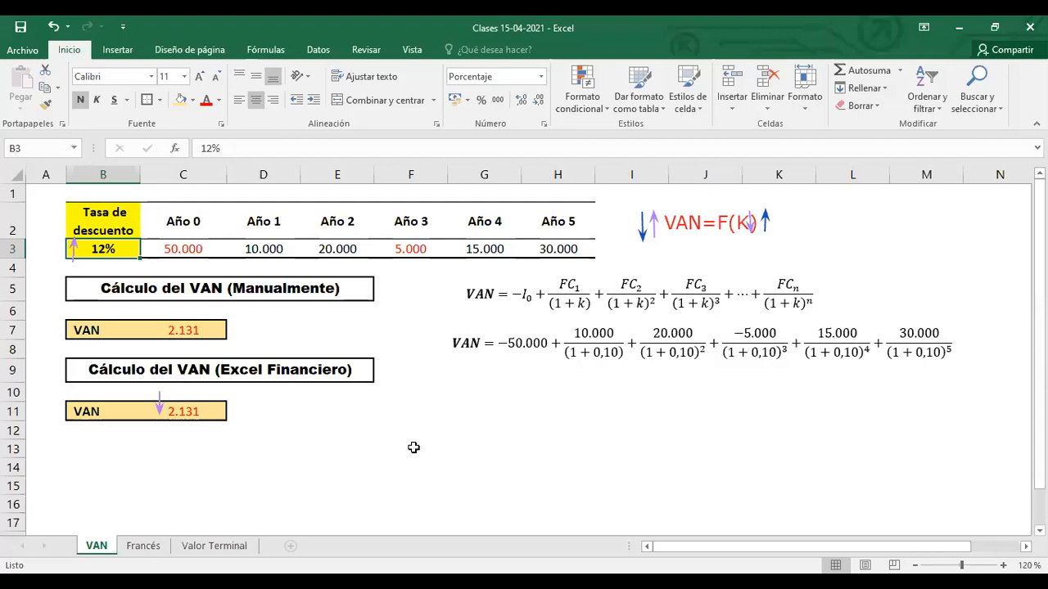
# Step: Try discount rates of 6%, 7% and 8% in B3 in turn to compare the VAN results
pyautogui.write('6')
pyautogui.press('Return')
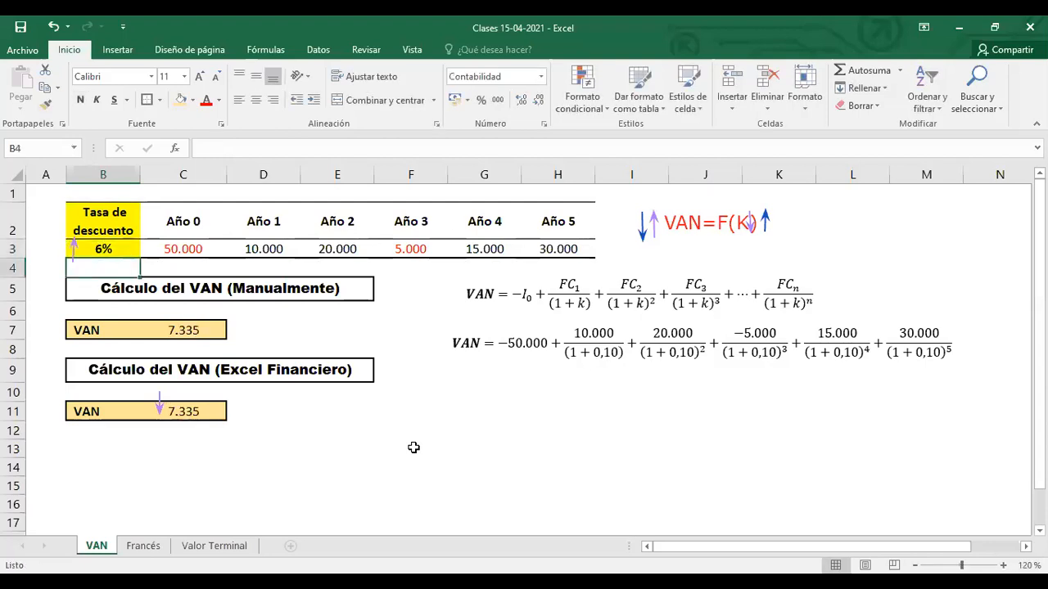
pyautogui.press('Up')
pyautogui.write('7')
pyautogui.press('Return')
pyautogui.press('Up')
pyautogui.write('8')
pyautogui.press('Return')
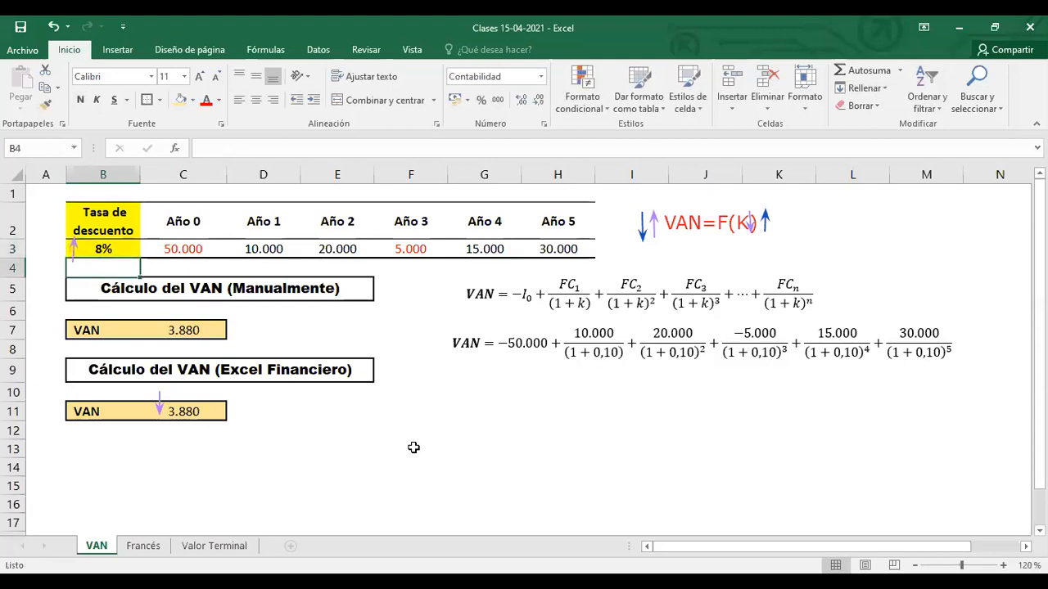
# Step: Try discount rates of 10%, 11% and 12% in B3 in turn to compare the VAN results
pyautogui.press('Up')
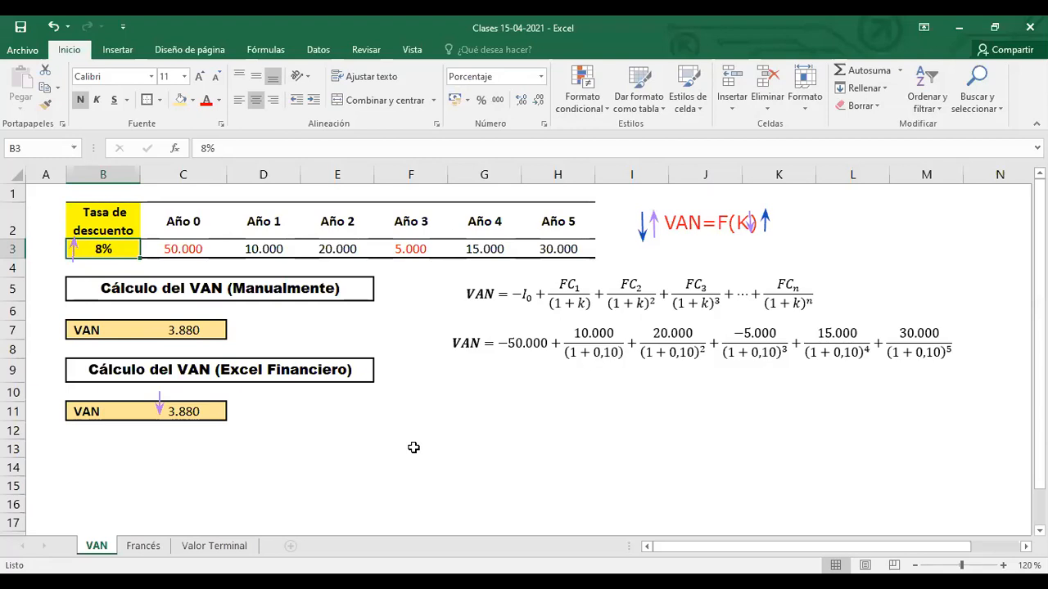
pyautogui.write('10')
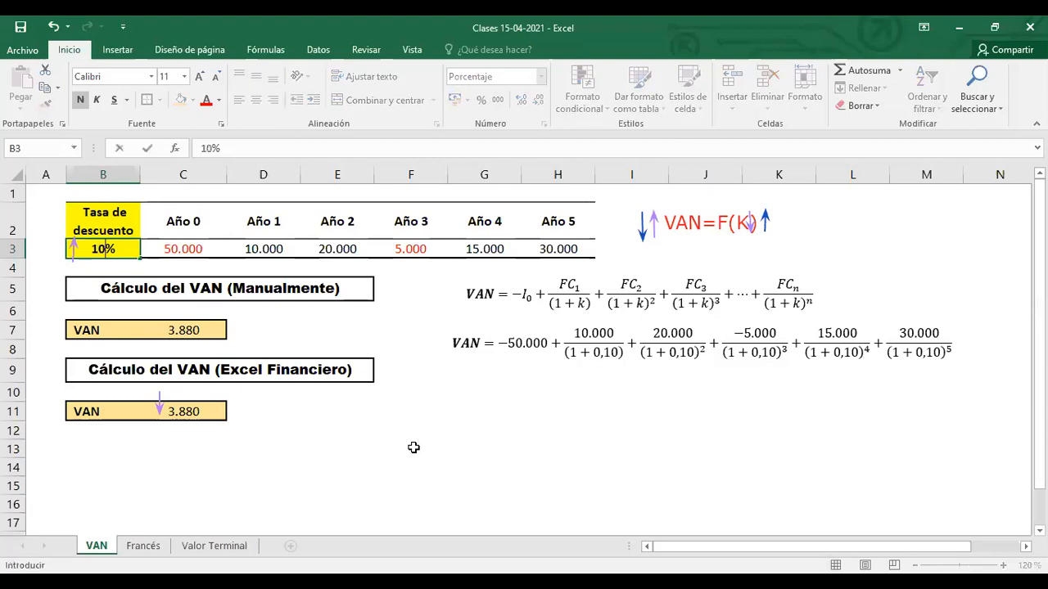
pyautogui.press('Return')
pyautogui.press('Up')
pyautogui.write('11')
pyautogui.press('Return')
pyautogui.press('Up')
pyautogui.write('12')
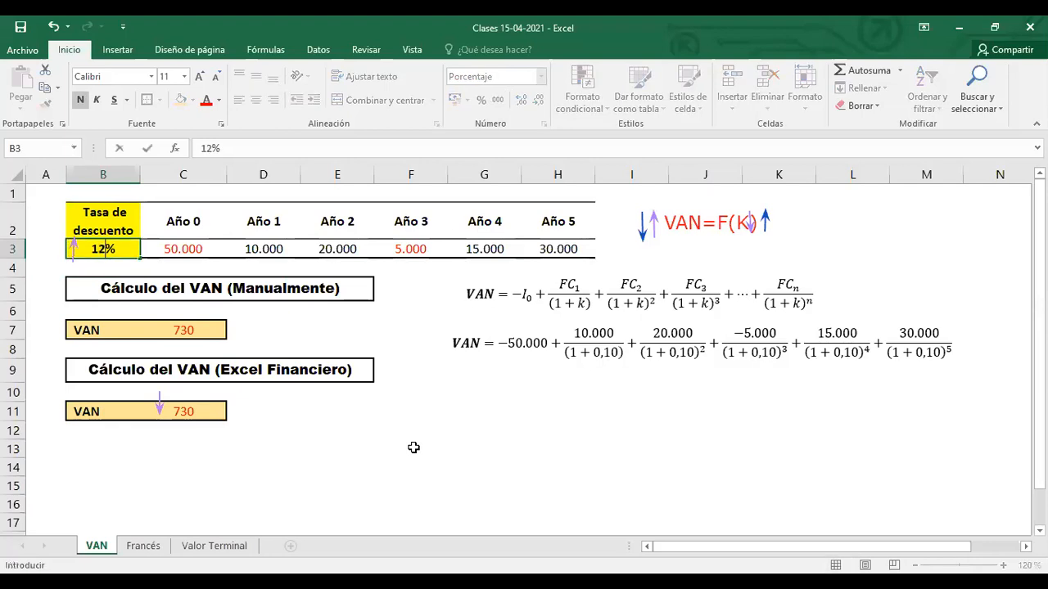
pyautogui.press('Return')
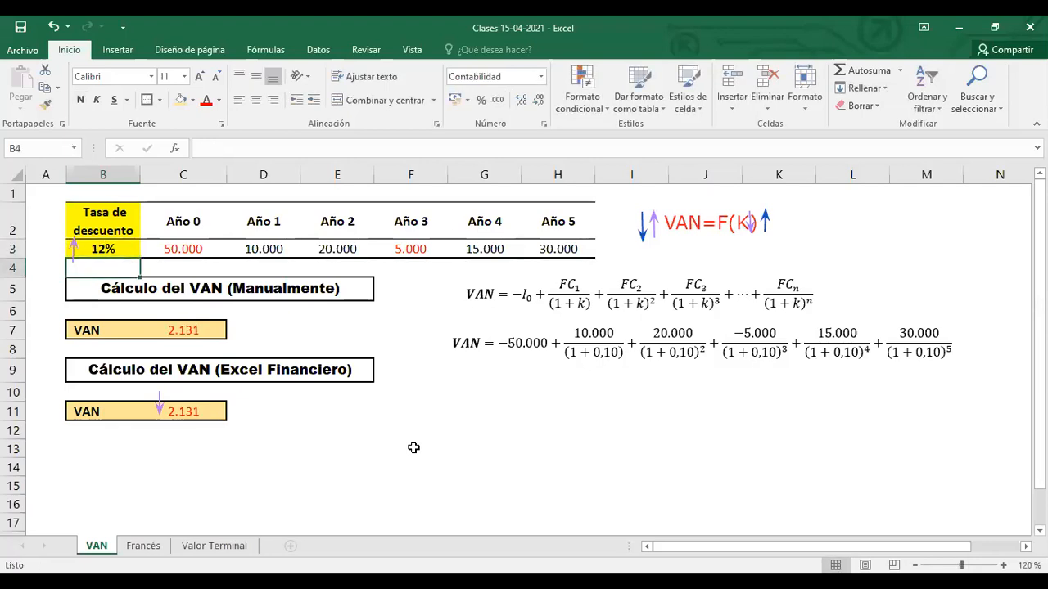
# Step: Undo the last rate change and set the discount rate in B3 to 10%
pyautogui.hotkey('ctrl', 'z')
pyautogui.write('10')
pyautogui.press('Return')
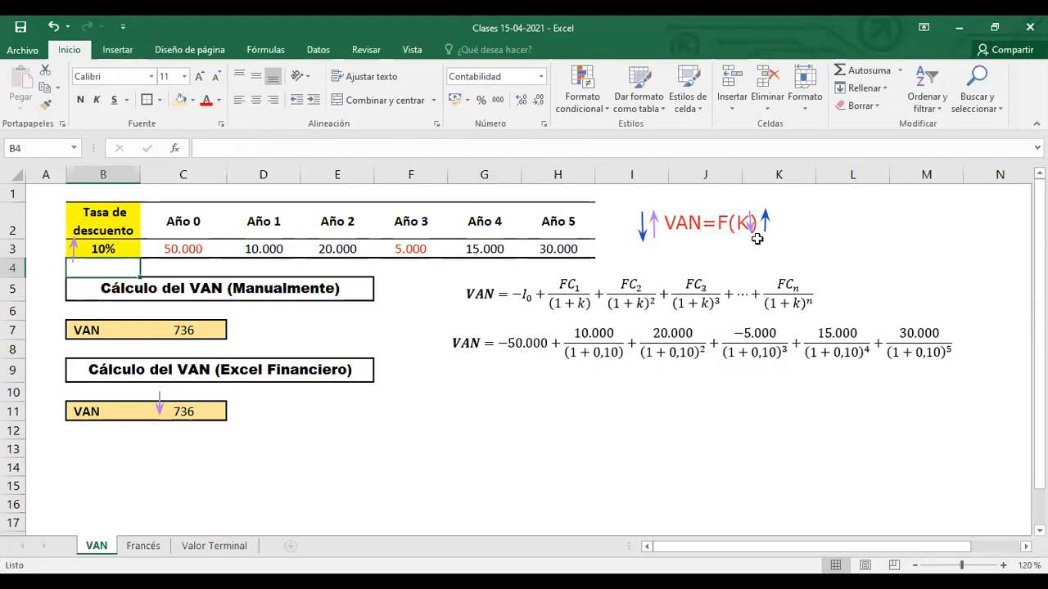
# Step: Enter the title "PERFIL DEL VAN" in B14, removing the stray brace at its end
pyautogui.click(131, 463)
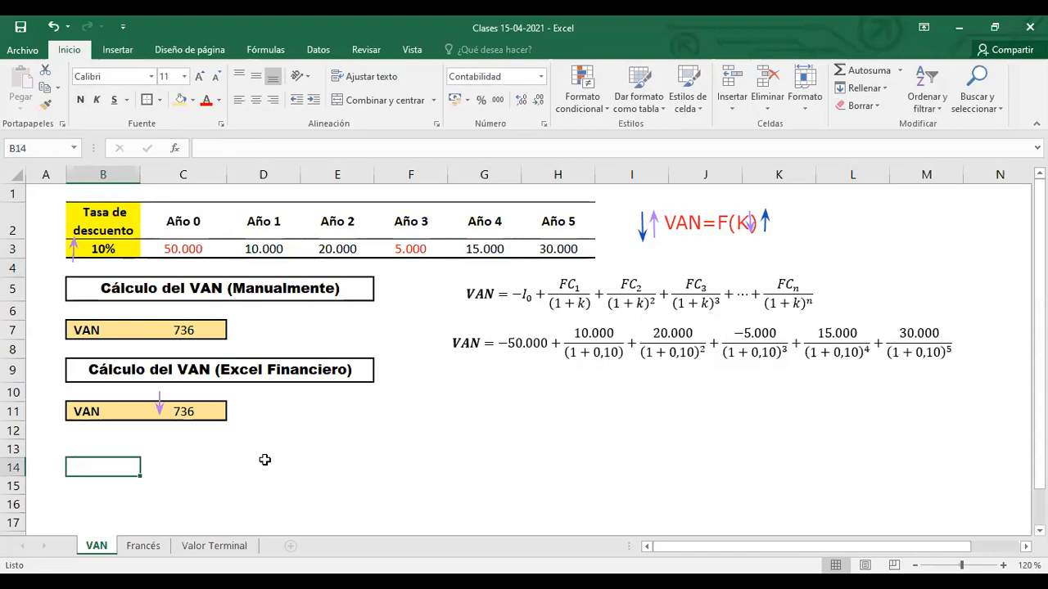
pyautogui.write('PERF')
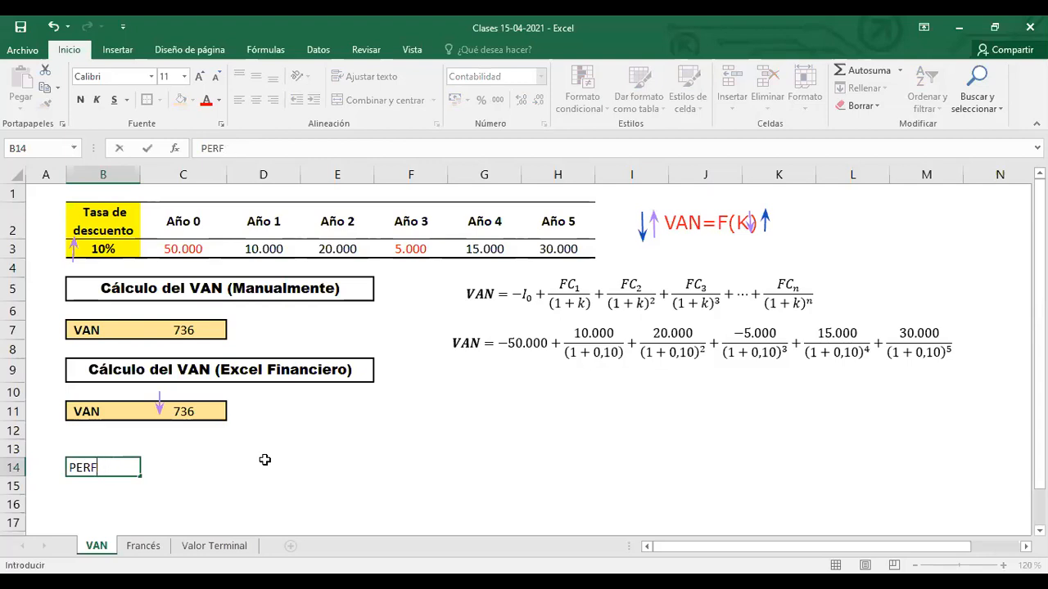
pyautogui.write('EL DEL VAN}')
pyautogui.press('Return')
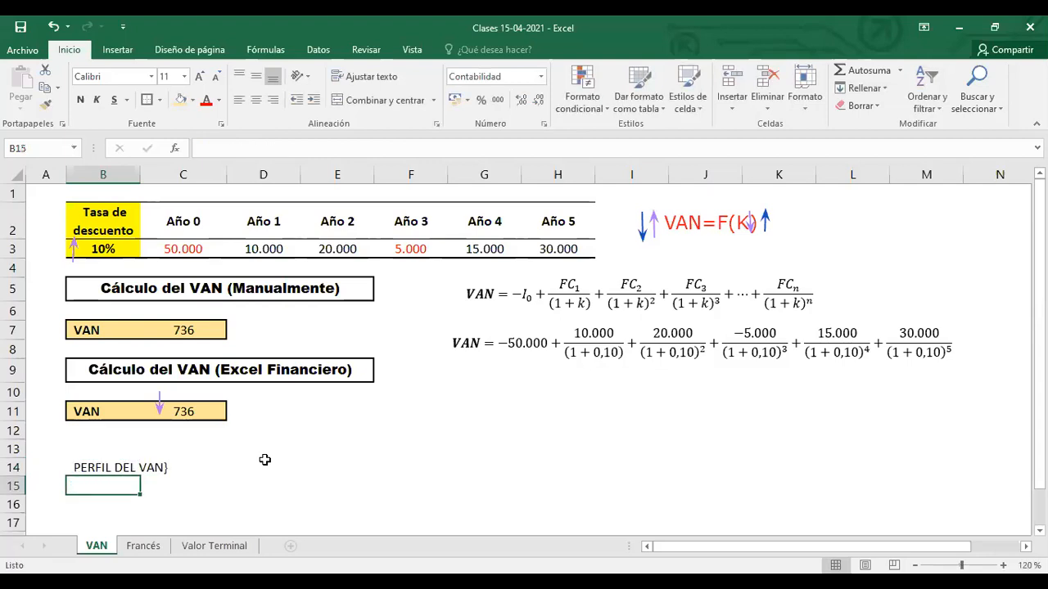
pyautogui.click(114, 467)
pyautogui.click(277, 147)
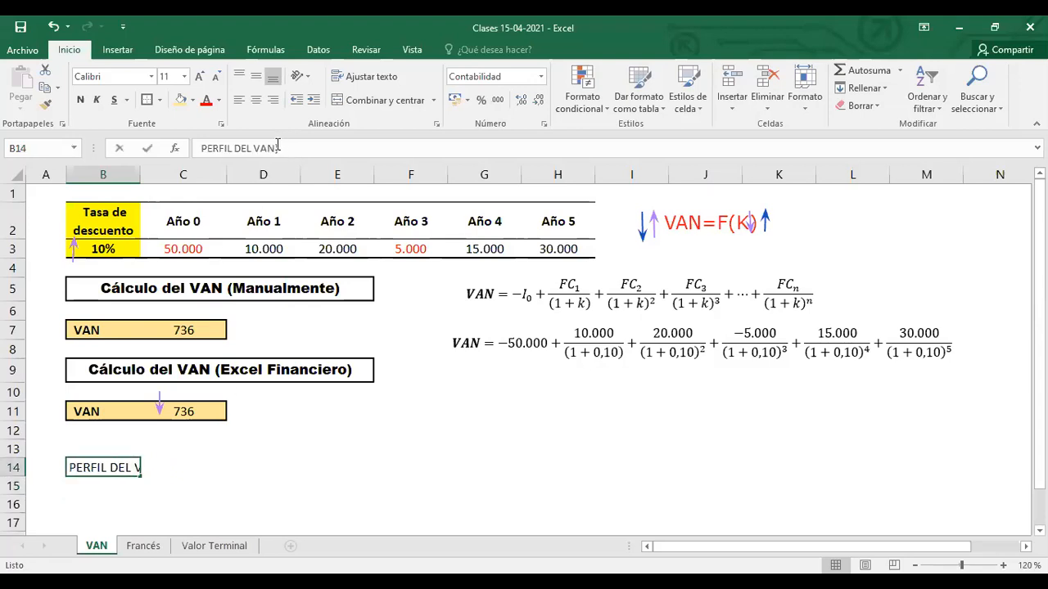
pyautogui.press('BackSpace')
pyautogui.press('Return')
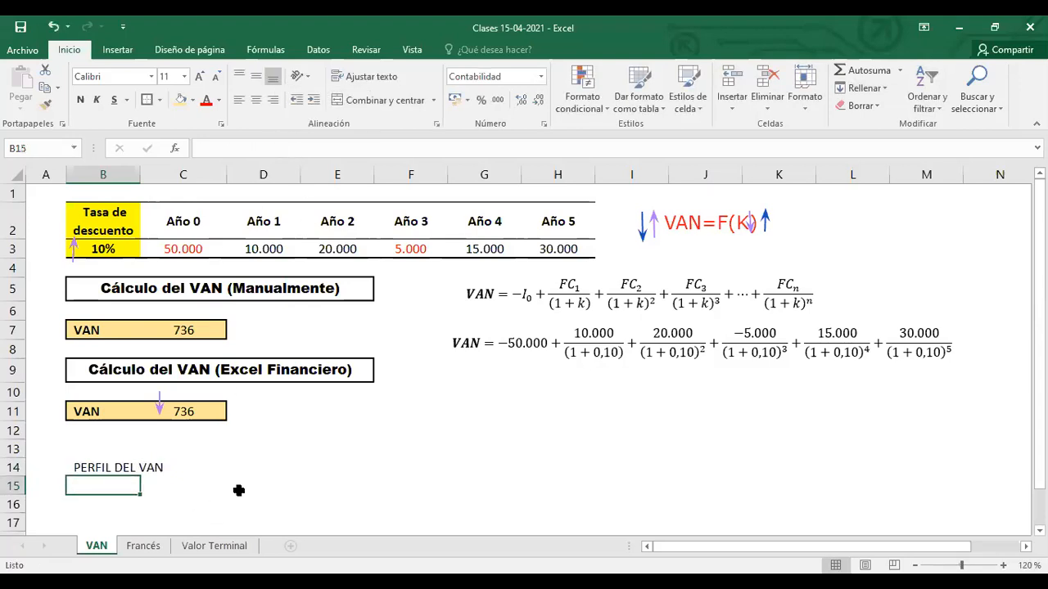
# Step: Clear the drawn annotations and enter the column headers TASA in B14, replacing the title, and VAN in C14
pyautogui.click(239, 491)
pyautogui.scroll(-2, 205, 471)
pyautogui.moveTo(90, 331); pyautogui.dragTo(148, 331)
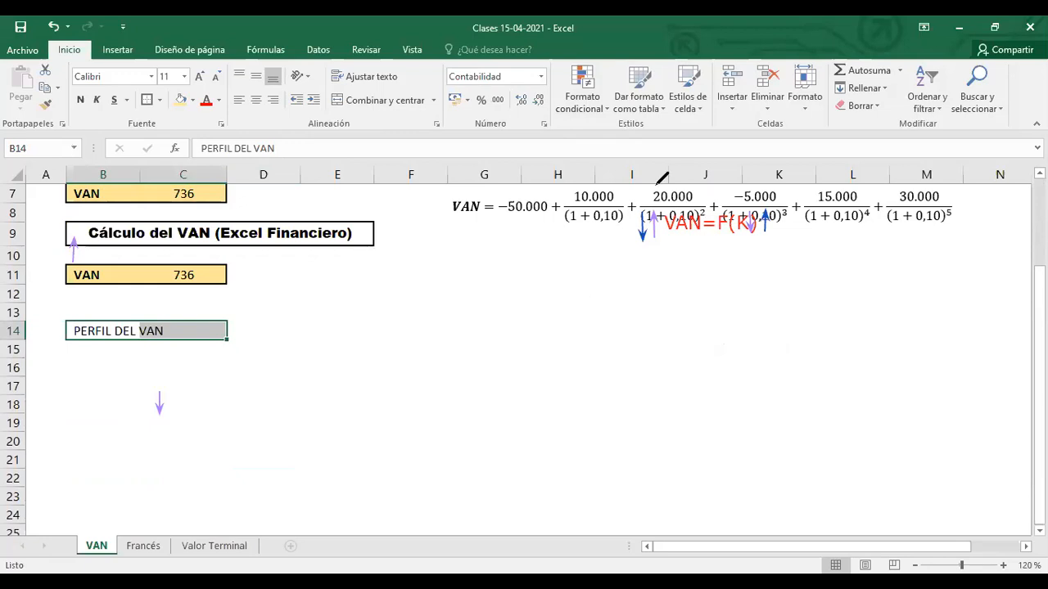
pyautogui.click(366, 395)
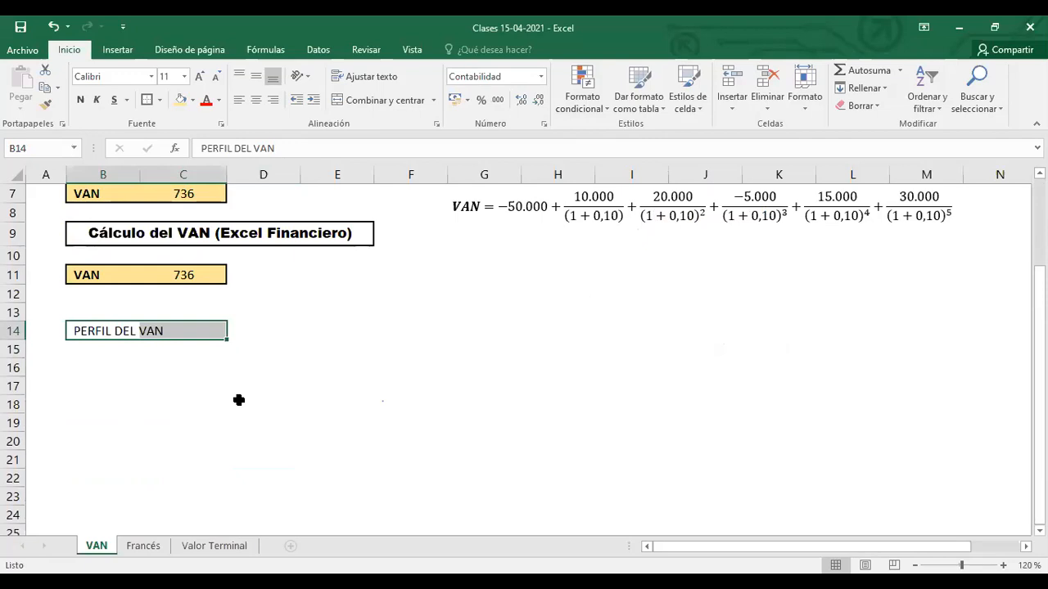
pyautogui.write('TASA')
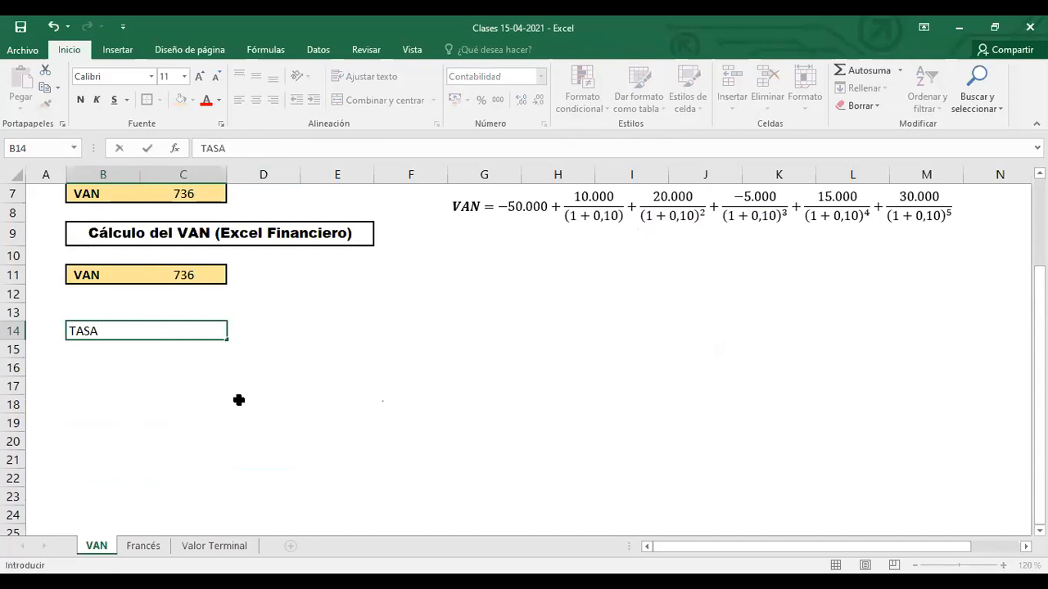
pyautogui.press('Right')
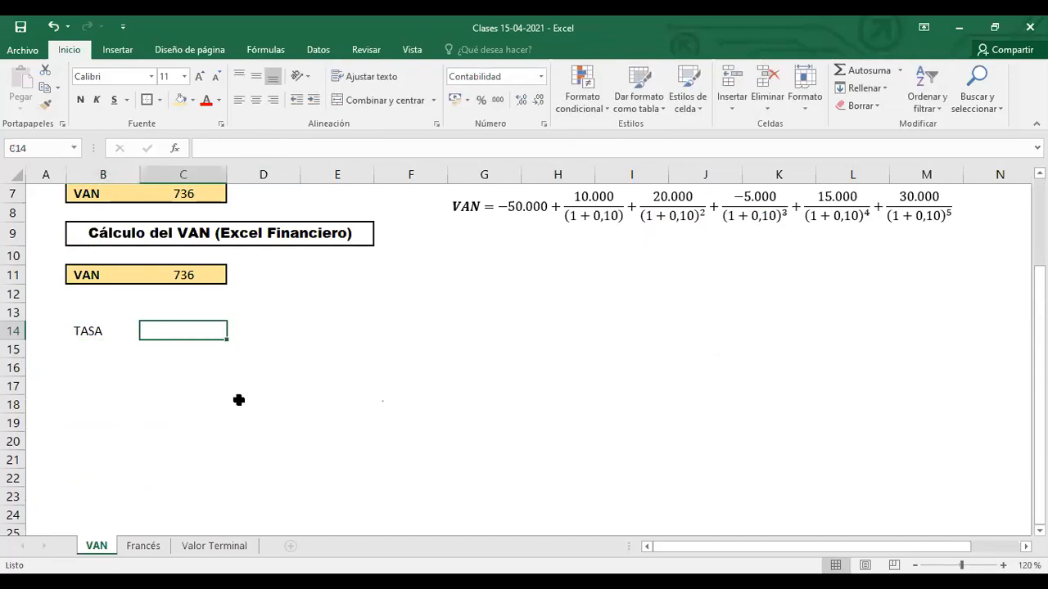
pyautogui.write('VAN')
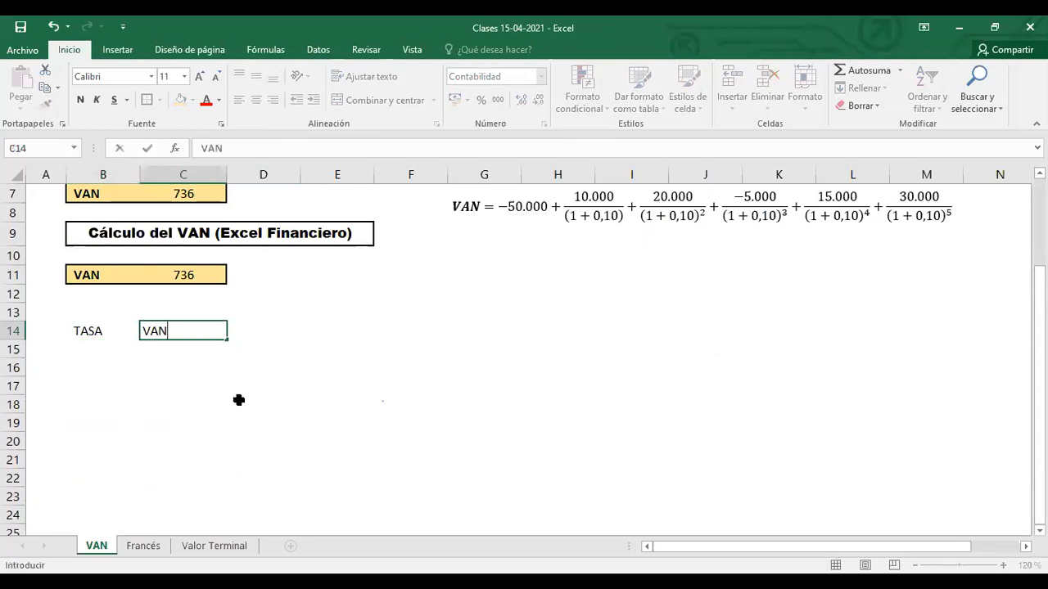
pyautogui.press('Return')
# Step: Centre the headers in B14:C14 and make them bold
pyautogui.moveTo(86, 330); pyautogui.dragTo(174, 330)
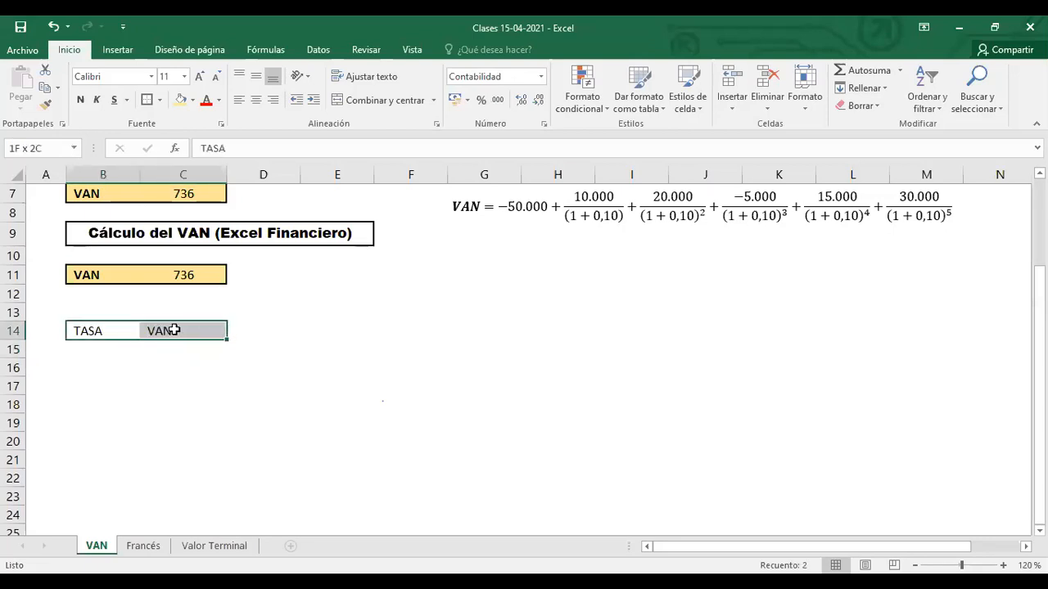
pyautogui.click(257, 99)
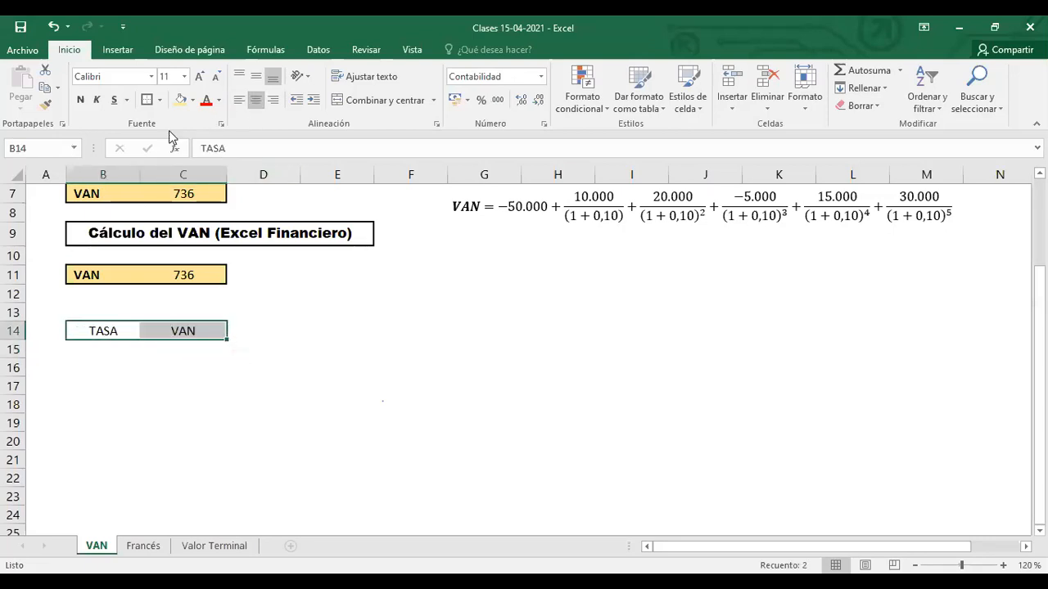
pyautogui.click(80, 100)
pyautogui.click(168, 384)
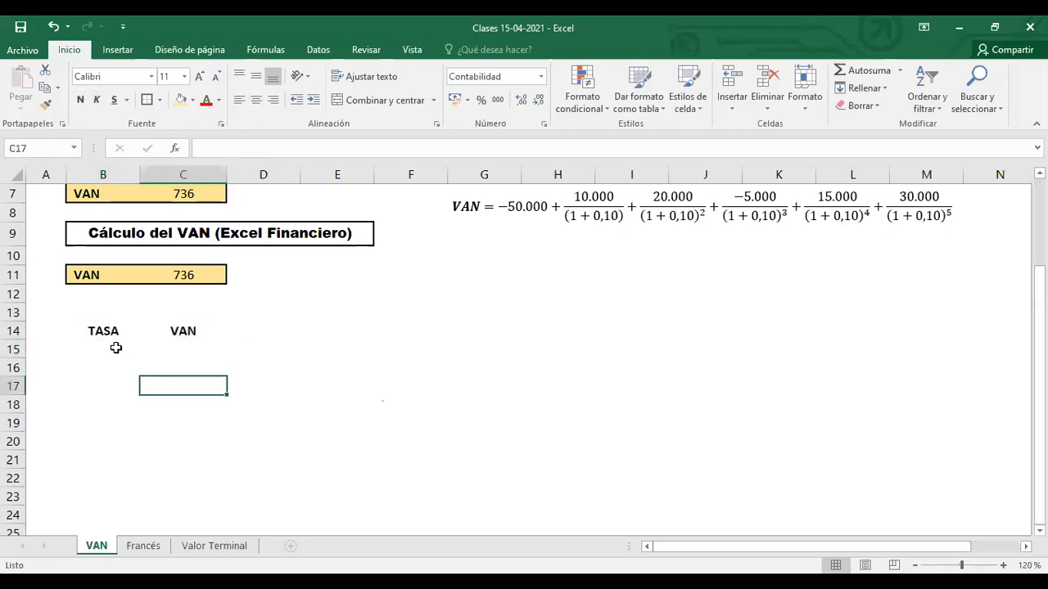
# Step: Enter the first two rates of the table, 2% in B16 and 4% in B17
pyautogui.click(116, 348)
pyautogui.click(110, 366)
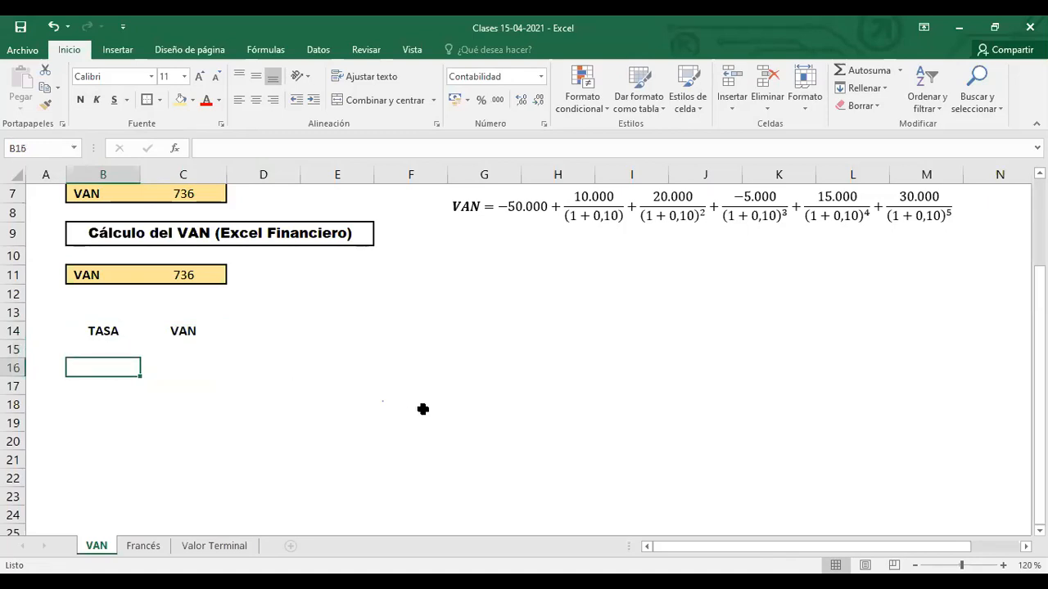
pyautogui.scroll(2, 467, 365)
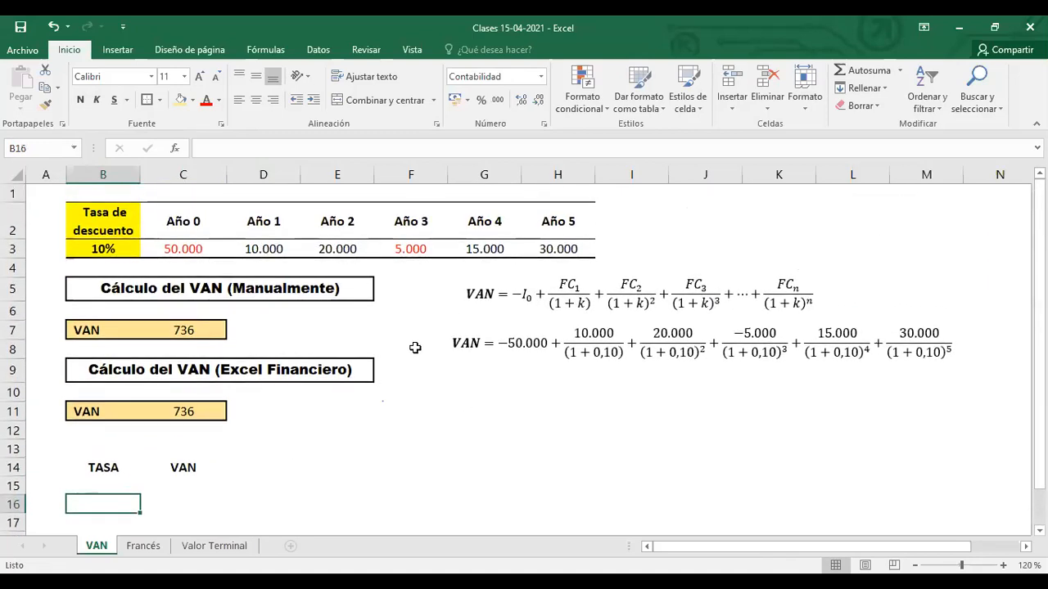
pyautogui.scroll(-3, 414, 346)
pyautogui.scroll(3, 415, 346)
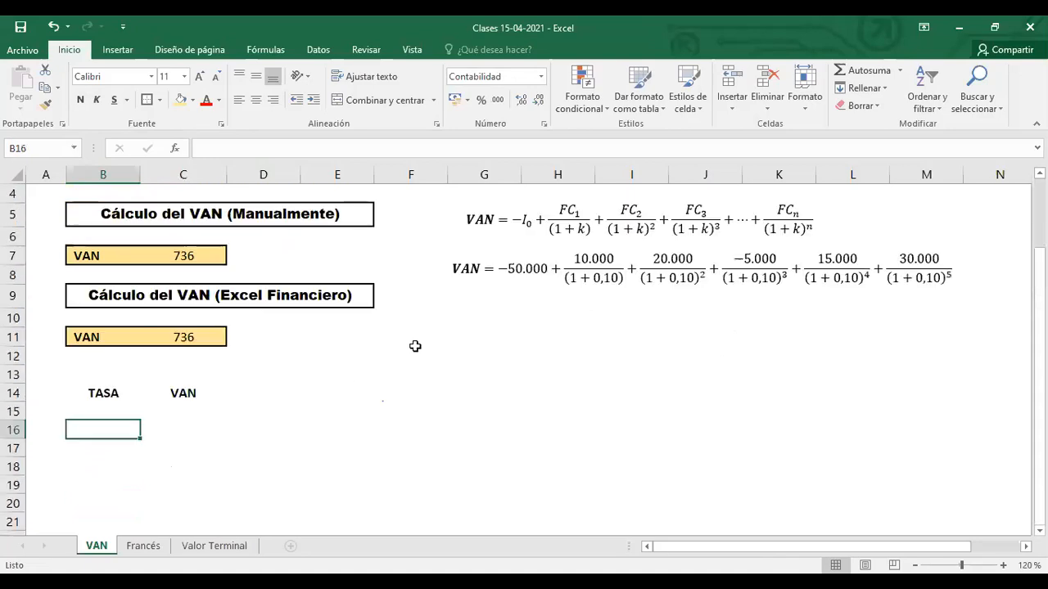
pyautogui.scroll(-1, 415, 346)
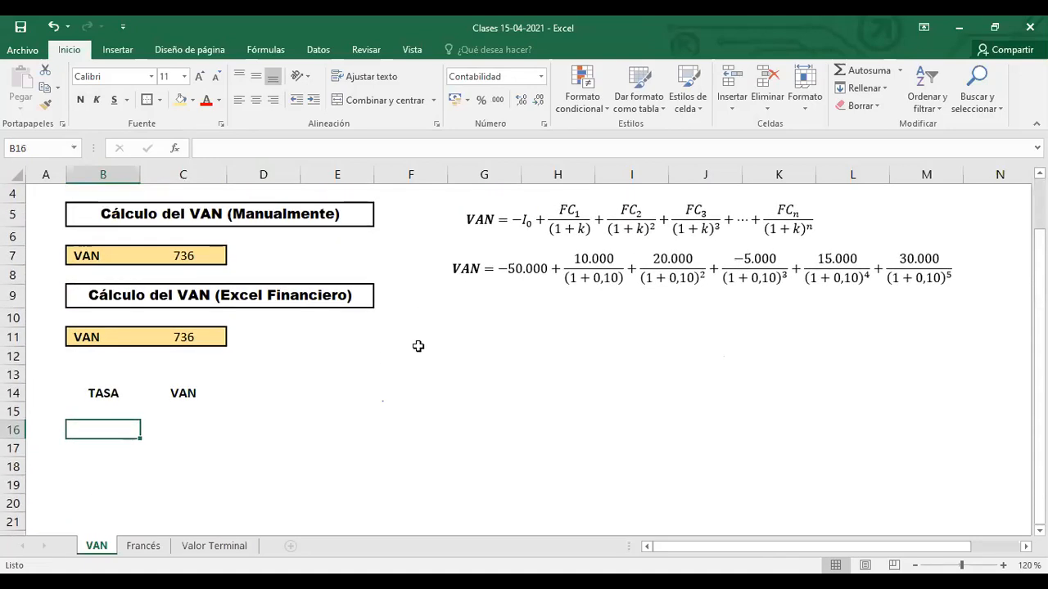
pyautogui.write('2')
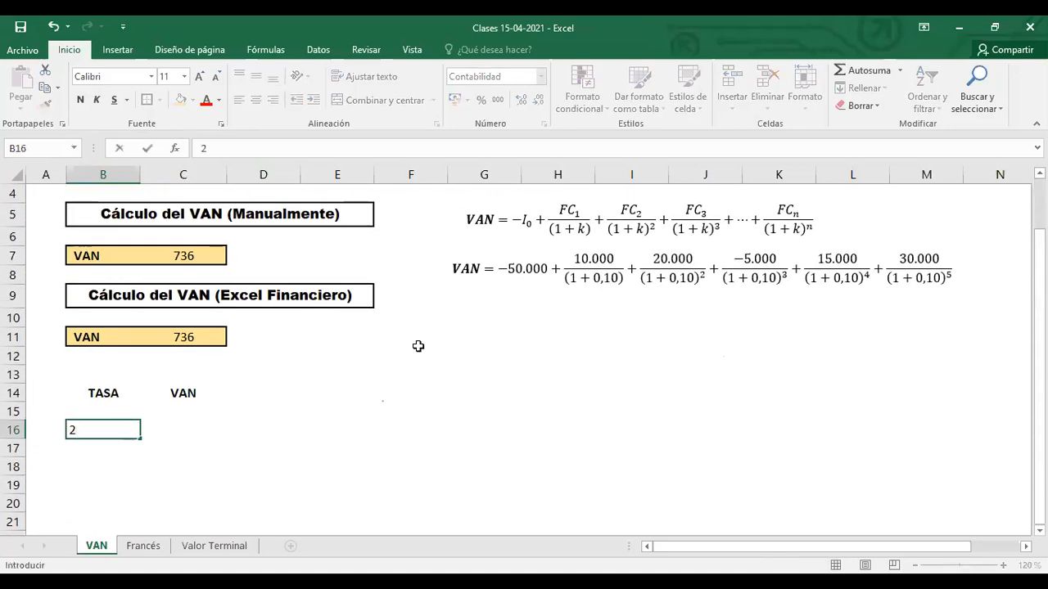
pyautogui.press('Return')
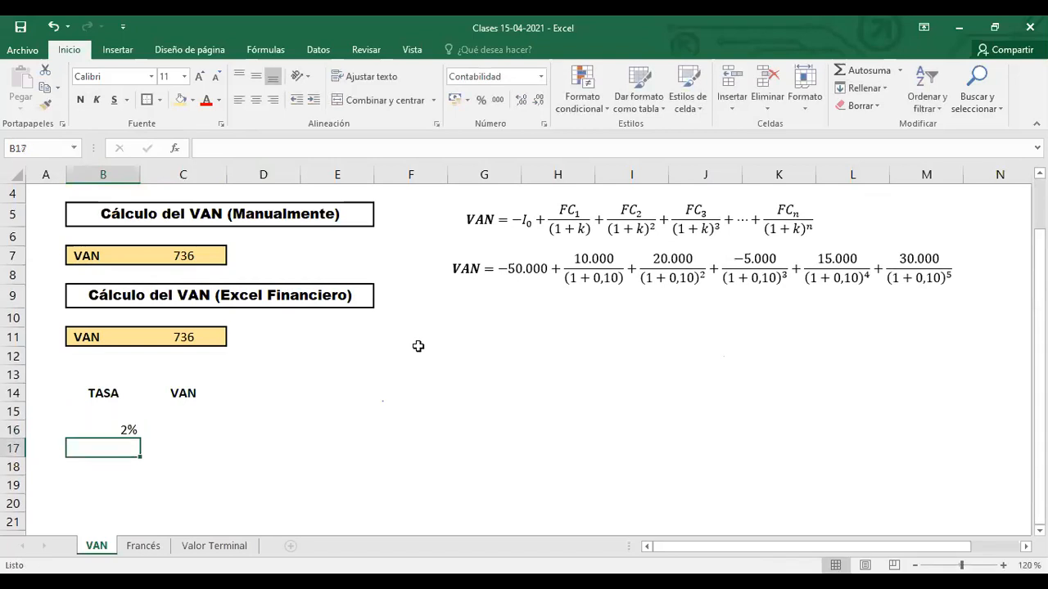
pyautogui.write('4')
pyautogui.press('Return')
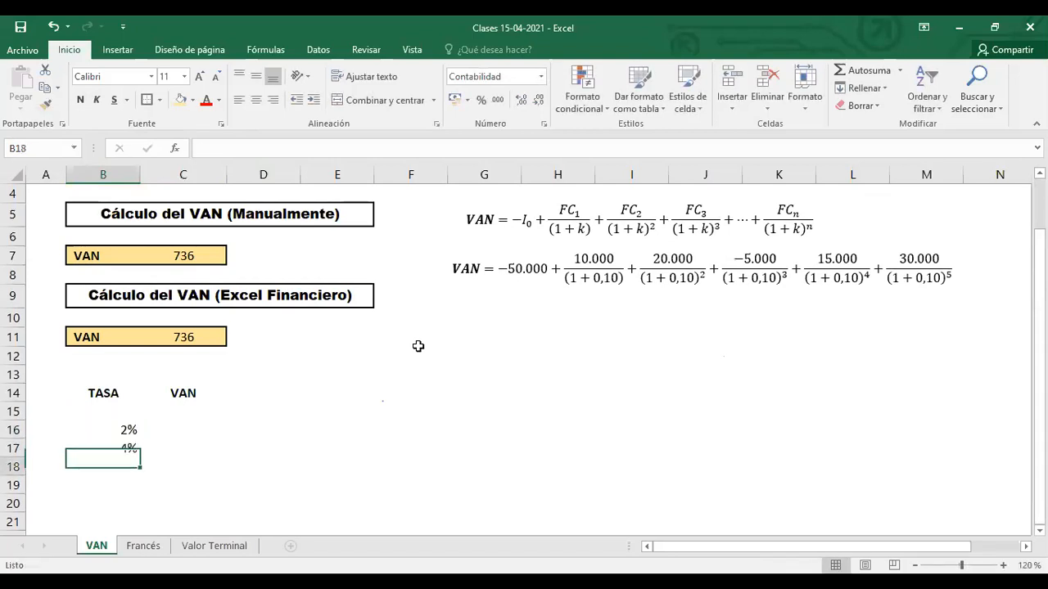
# Step: Fill the rate series from B16:B17 down to 20% in B25
pyautogui.moveTo(124, 428); pyautogui.dragTo(140, 487)
pyautogui.moveTo(147, 555); pyautogui.dragTo(127, 460)
pyautogui.moveTo(126, 372); pyautogui.dragTo(128, 343)
pyautogui.scroll(3, 145, 368)
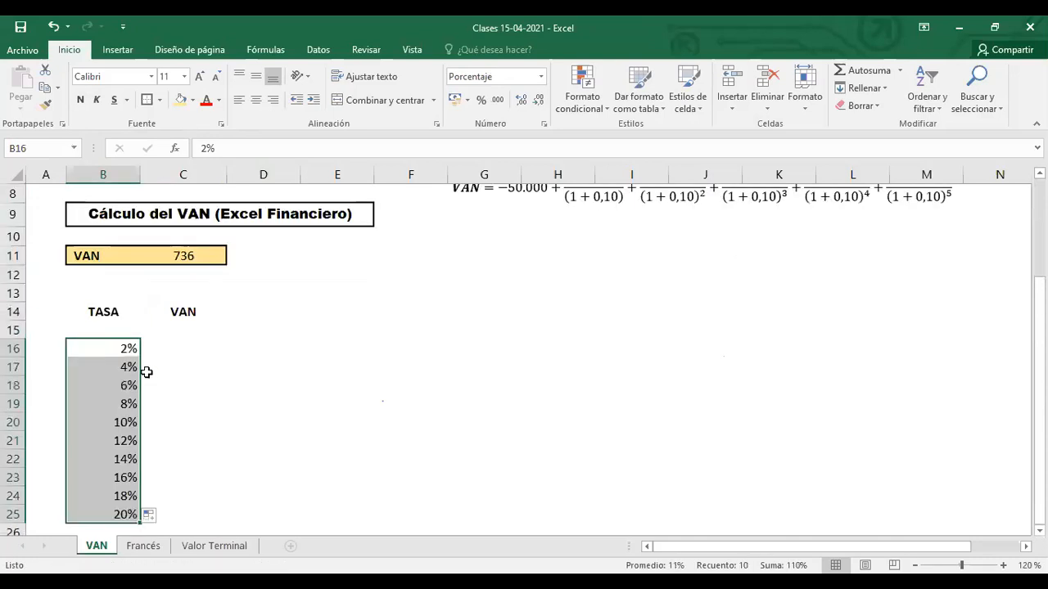
# Step: Change B17 to 3% and refill the rate column in 1% steps down to 20% in B34
pyautogui.click(127, 348)
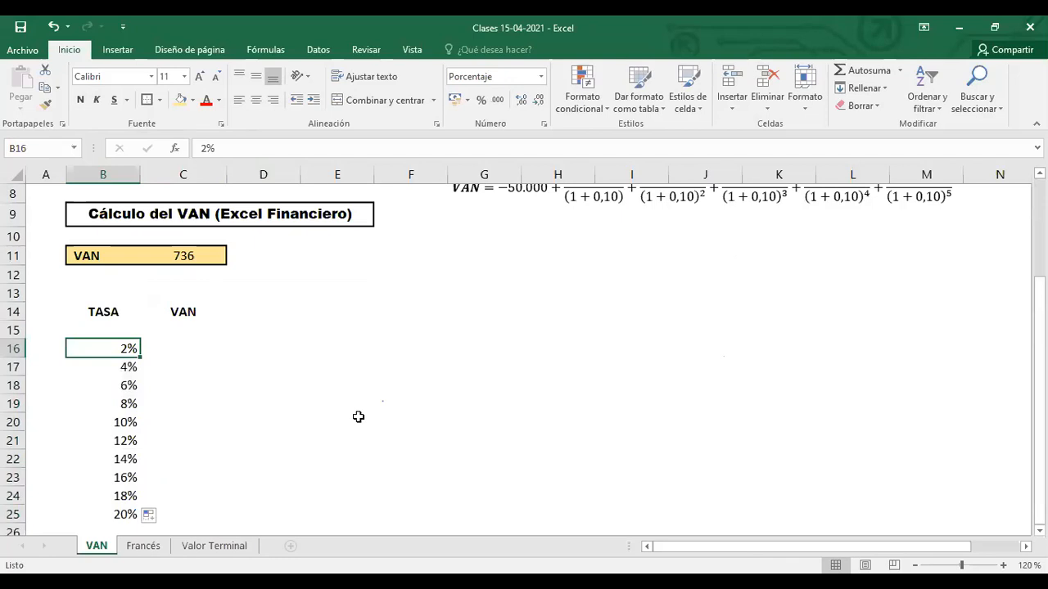
pyautogui.press('Down')
pyautogui.write('3')
pyautogui.press('Return')
pyautogui.moveTo(123, 347); pyautogui.dragTo(129, 367)
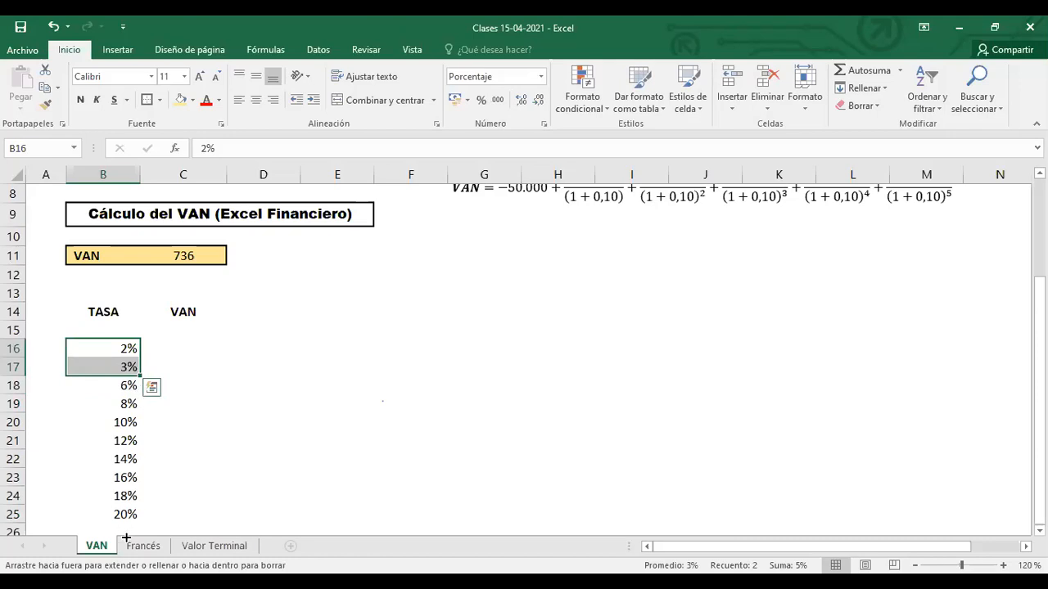
pyautogui.moveTo(117, 512)
pyautogui.mouseDown()
pyautogui.moveTo(116, 536)
pyautogui.moveTo(117, 505)
pyautogui.moveTo(117, 515)
pyautogui.mouseUp()
pyautogui.scroll(3, 246, 445)
# Step: Centre the discount rates in B16:B34
pyautogui.click(177, 349)
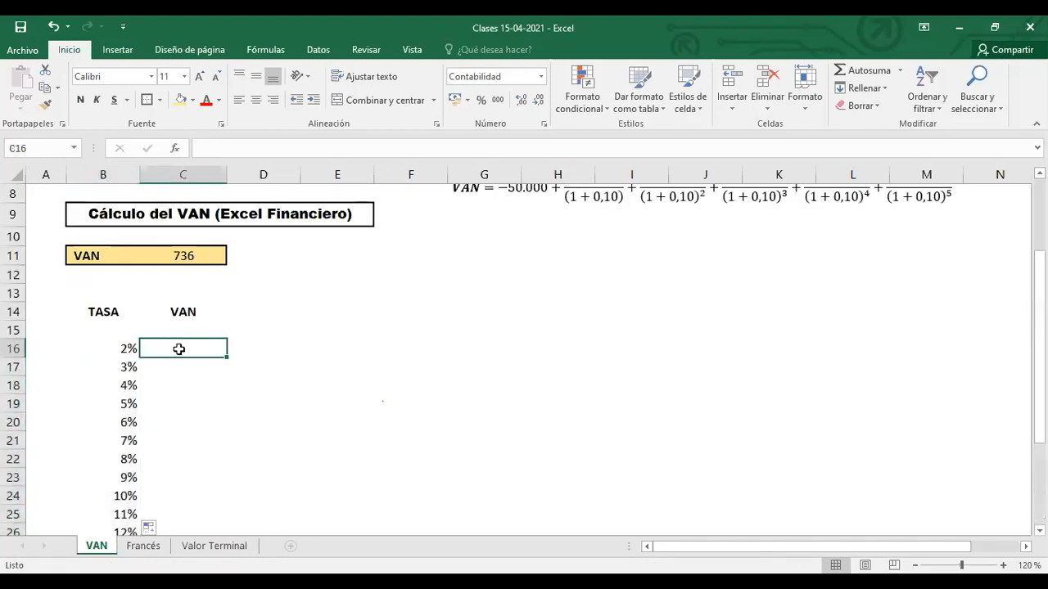
pyautogui.moveTo(123, 350); pyautogui.dragTo(126, 509)
pyautogui.click(255, 100)
pyautogui.scroll(3, 251, 243)
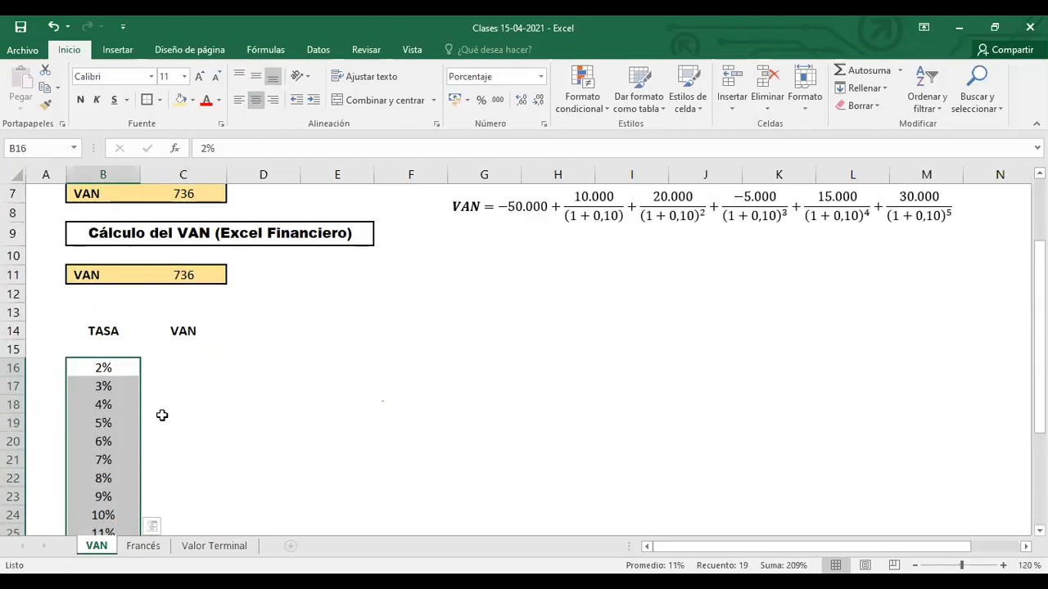
pyautogui.scroll(-2, 151, 406)
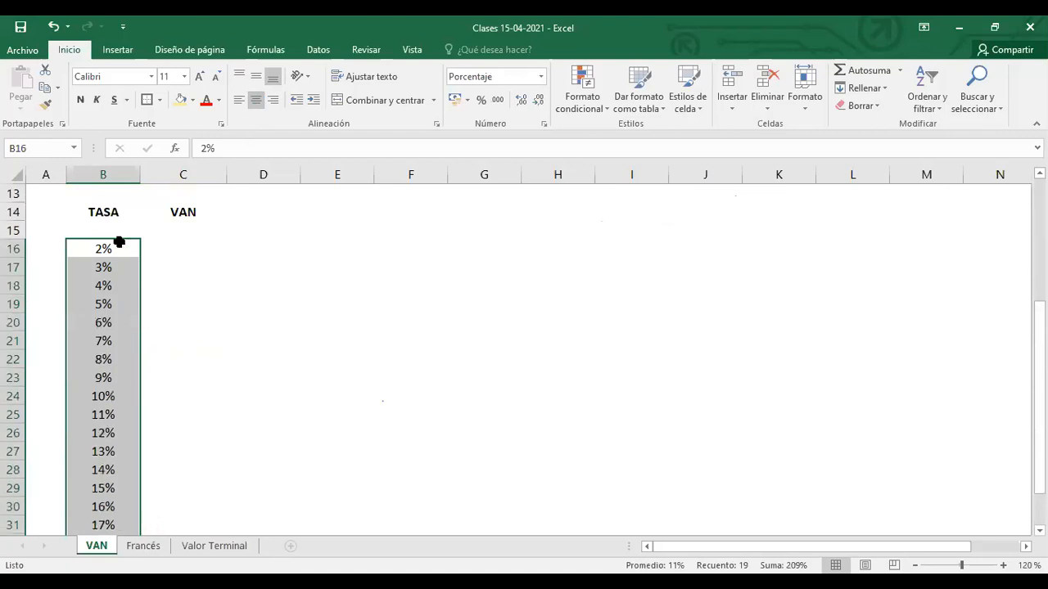
# Step: Rename the rate column header in B14 as K
pyautogui.click(118, 214)
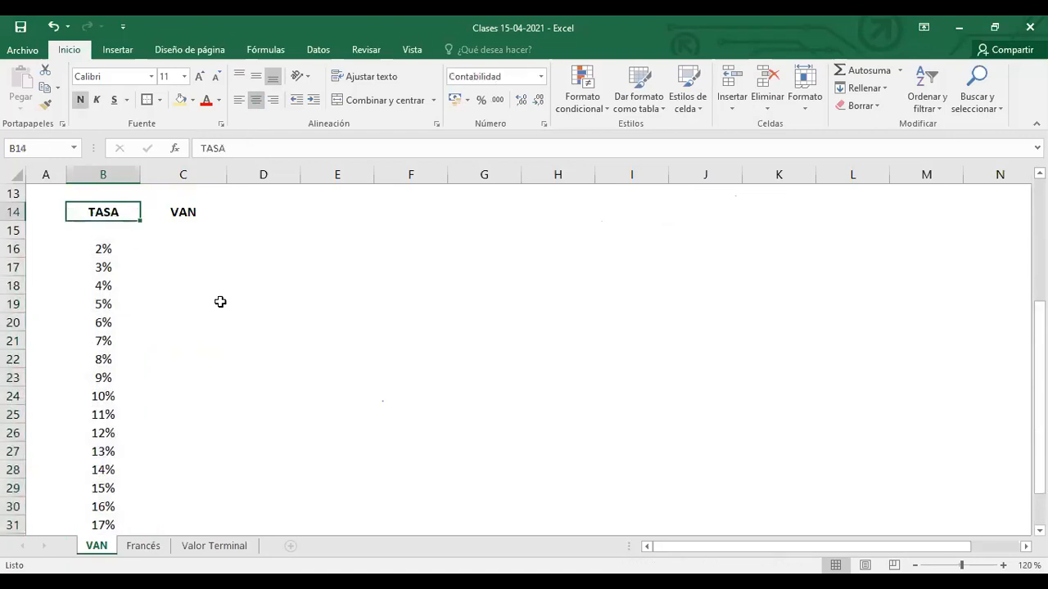
pyautogui.write('K')
pyautogui.press('Return')
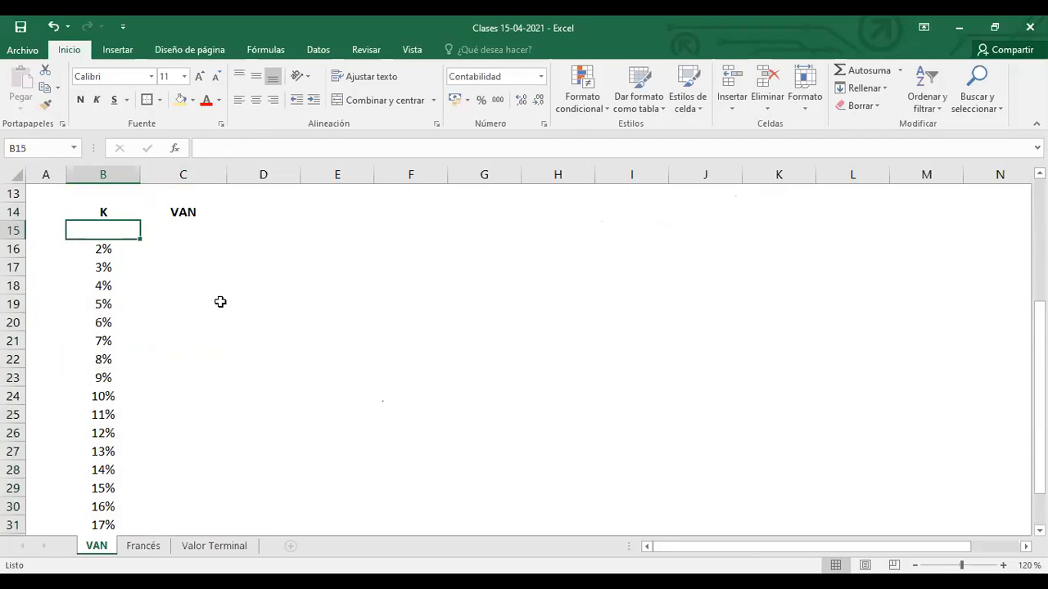
# Step: Replace the rate column header in B14 with TD
pyautogui.scroll(4, 220, 299)
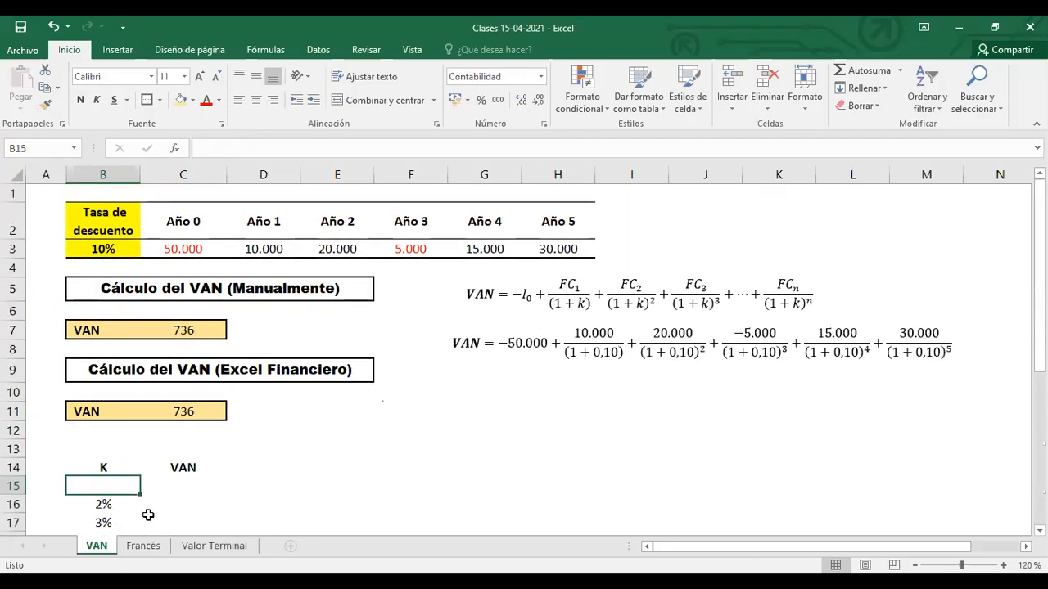
pyautogui.doubleClick(118, 466)
pyautogui.press('BackSpace')
pyautogui.write('t')
pyautogui.press('BackSpace')
pyautogui.write('TD')
pyautogui.press('Return')
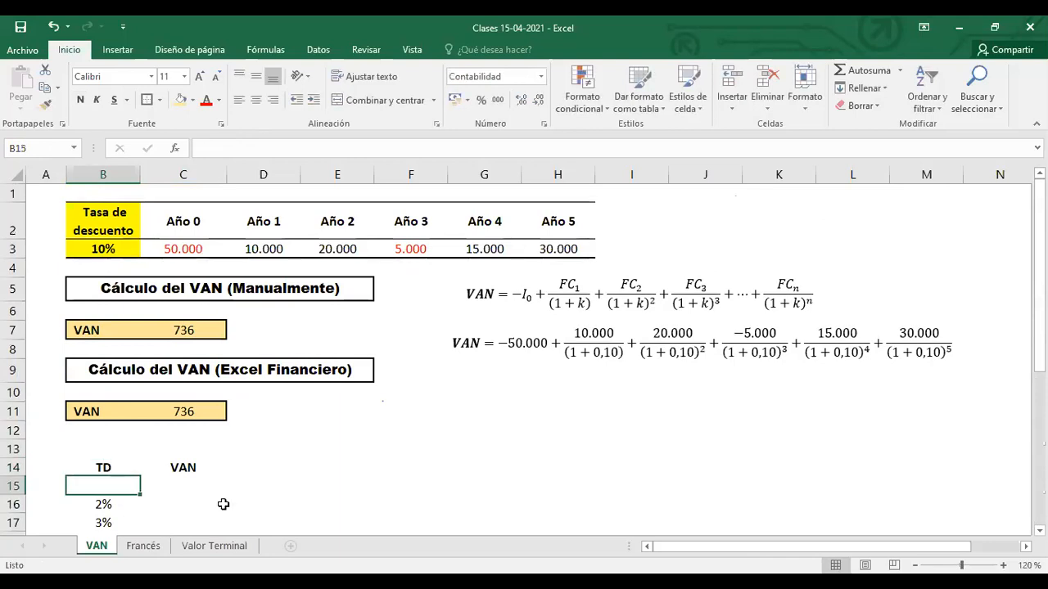
# Step: Set the discount rate in B3 to 2%
pyautogui.scroll(-2, 221, 432)
pyautogui.scroll(1, 231, 373)
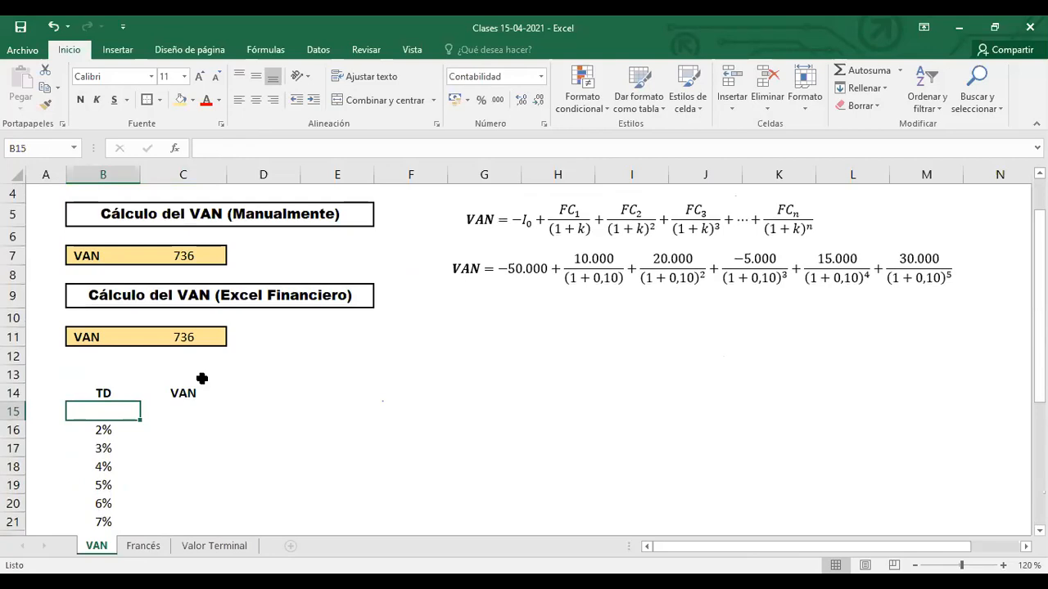
pyautogui.click(112, 432)
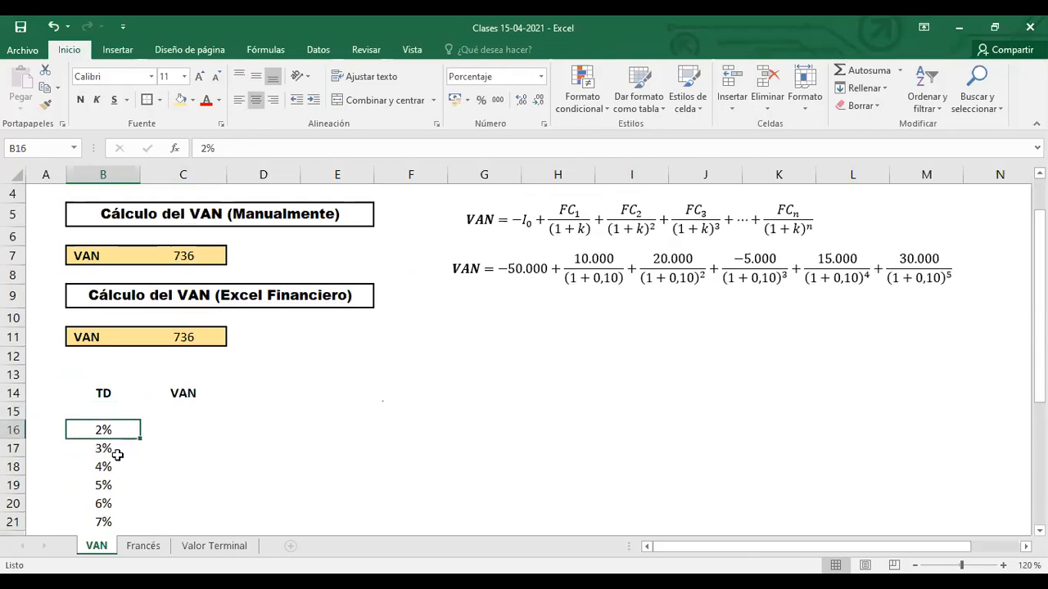
pyautogui.click(118, 455)
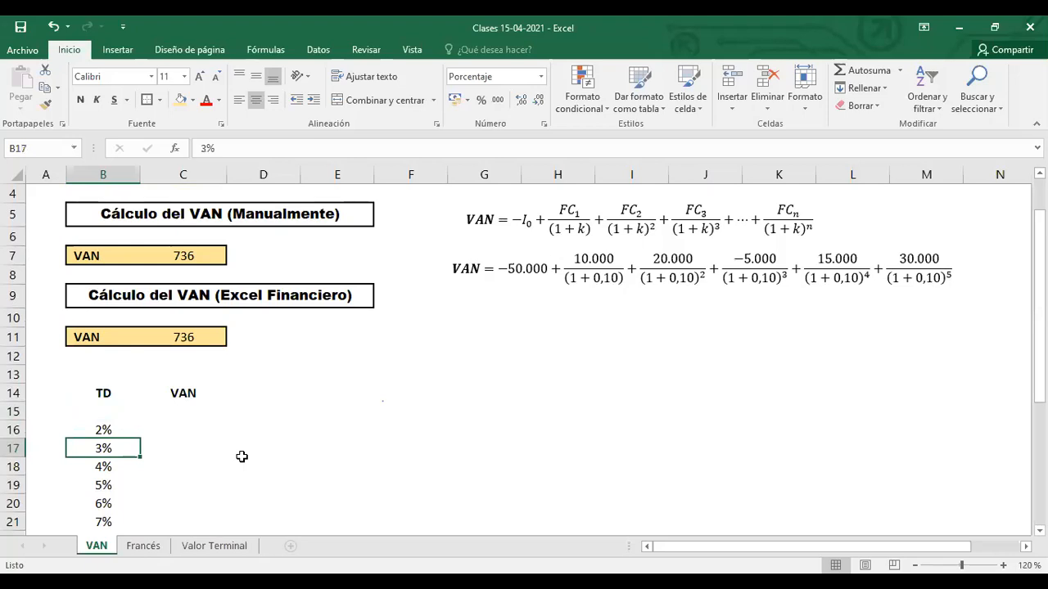
pyautogui.scroll(1, 242, 456)
pyautogui.click(124, 247)
pyautogui.write('2')
pyautogui.press('Return')
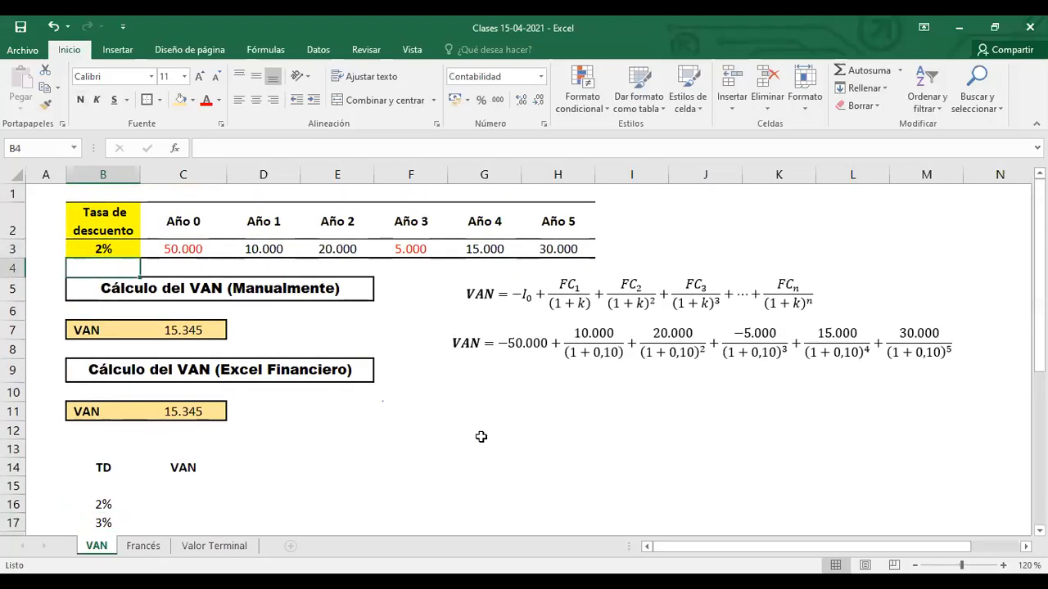
# Step: Copy the manual VAN result from C7 and paste it as a value into C16, beside the 2% rate
pyautogui.click(192, 330)
pyautogui.hotkey('ctrl', 'c')
pyautogui.click(180, 502)
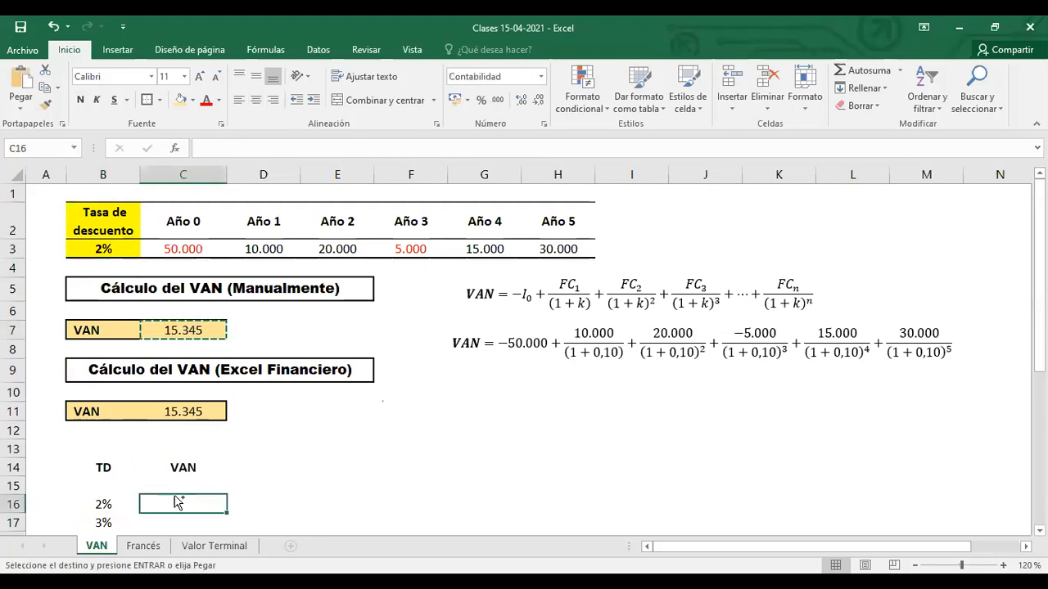
pyautogui.hotkey('ctrl', 'v')
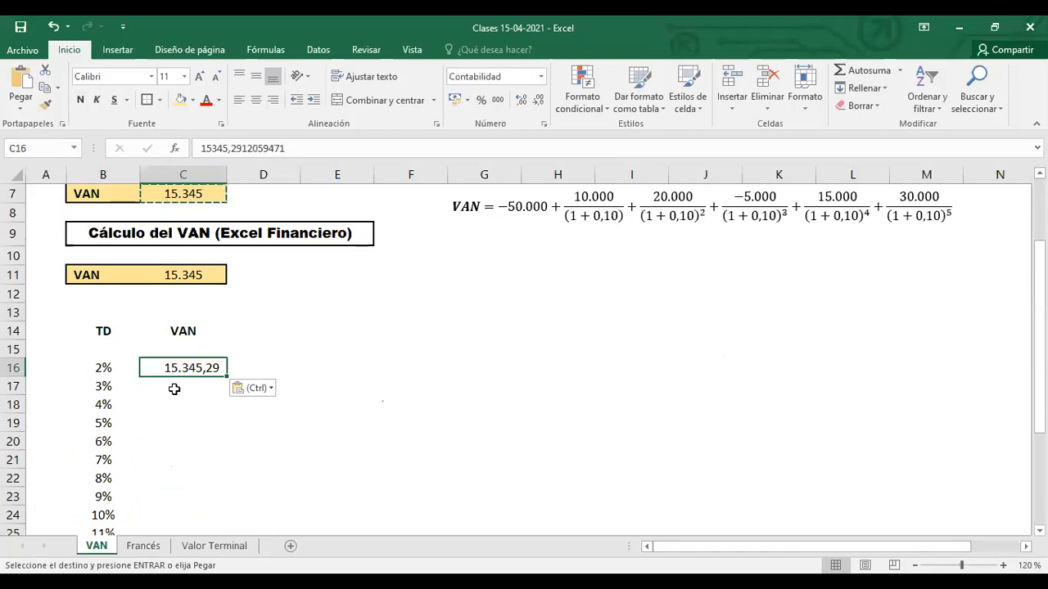
pyautogui.click(174, 388)
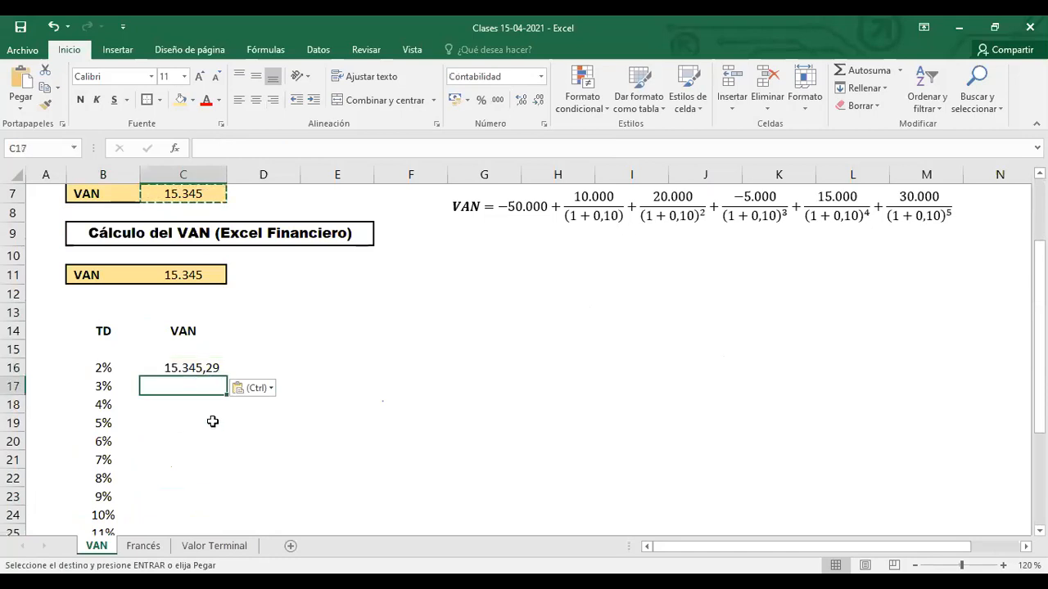
# Step: Change the discount rate in B3 to 3%
pyautogui.scroll(2, 213, 420)
pyautogui.click(106, 247)
pyautogui.write('3')
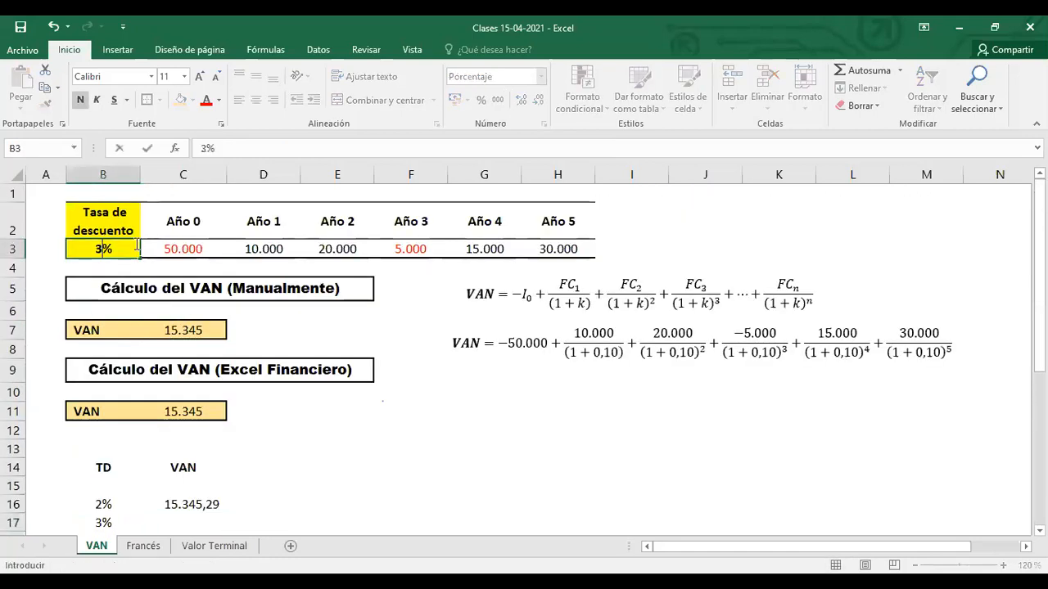
pyautogui.press('Return')
# Step: Copy the manual VAN result from C7 and paste it as a value into C17, beside the 3% rate
pyautogui.click(189, 331)
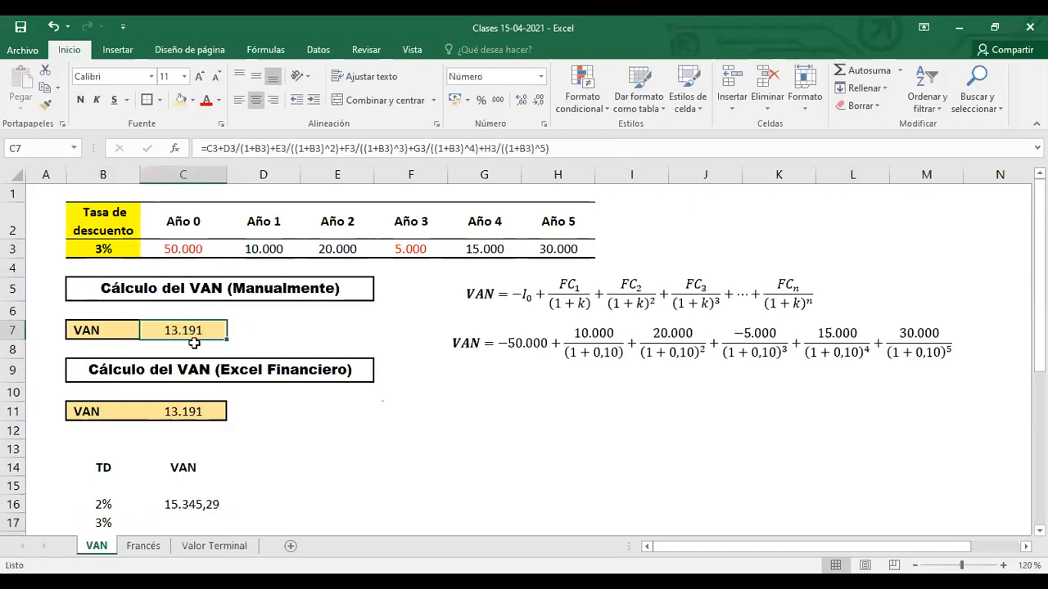
pyautogui.hotkey('ctrl', 'c')
pyautogui.scroll(-1, 193, 426)
pyautogui.click(176, 446)
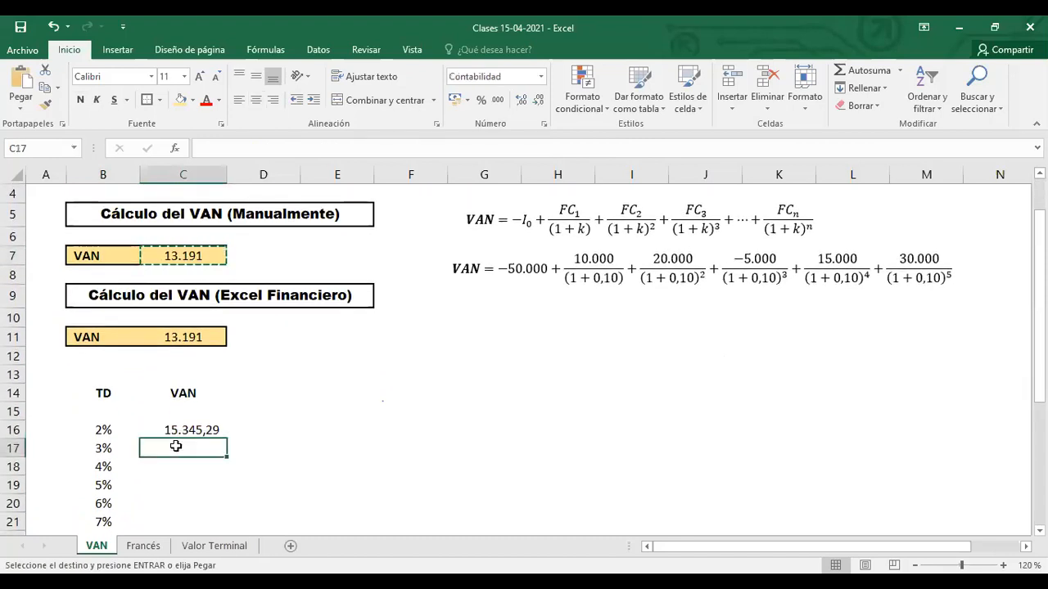
pyautogui.hotkey('ctrl', 'v')
pyautogui.click(279, 474)
pyautogui.click(270, 466)
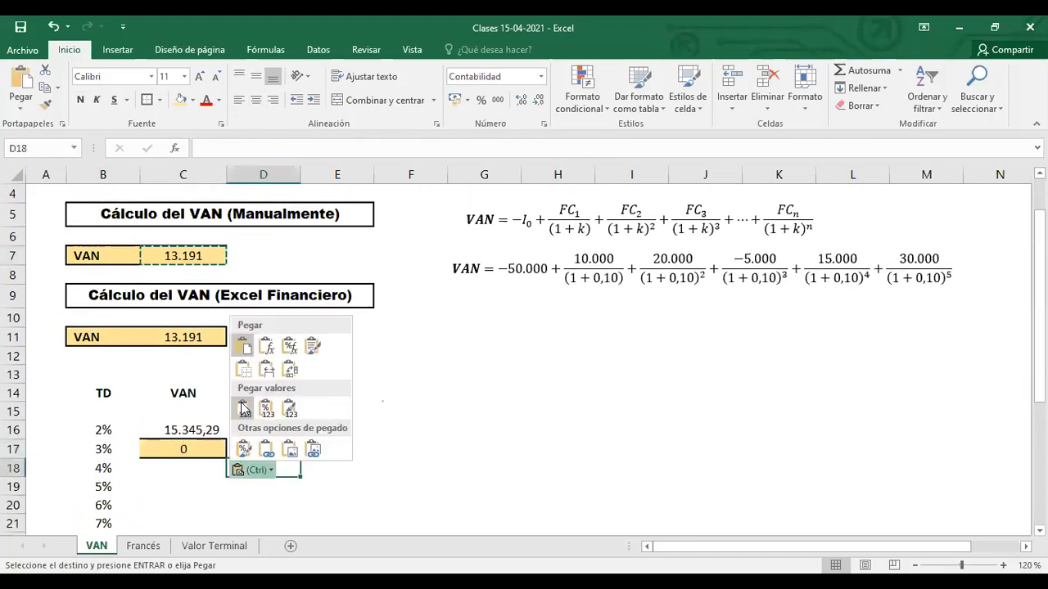
pyautogui.click(242, 408)
# Step: Clear the pasted VAN values from C16:C17
pyautogui.moveTo(101, 431); pyautogui.dragTo(107, 507)
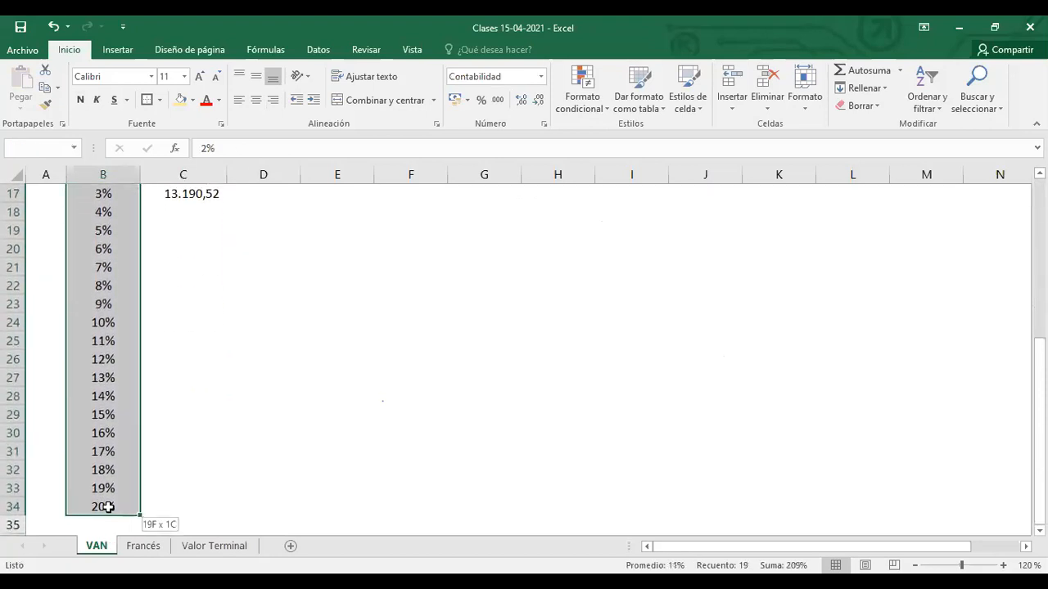
pyautogui.moveTo(887, 441); pyautogui.dragTo(886, 441)
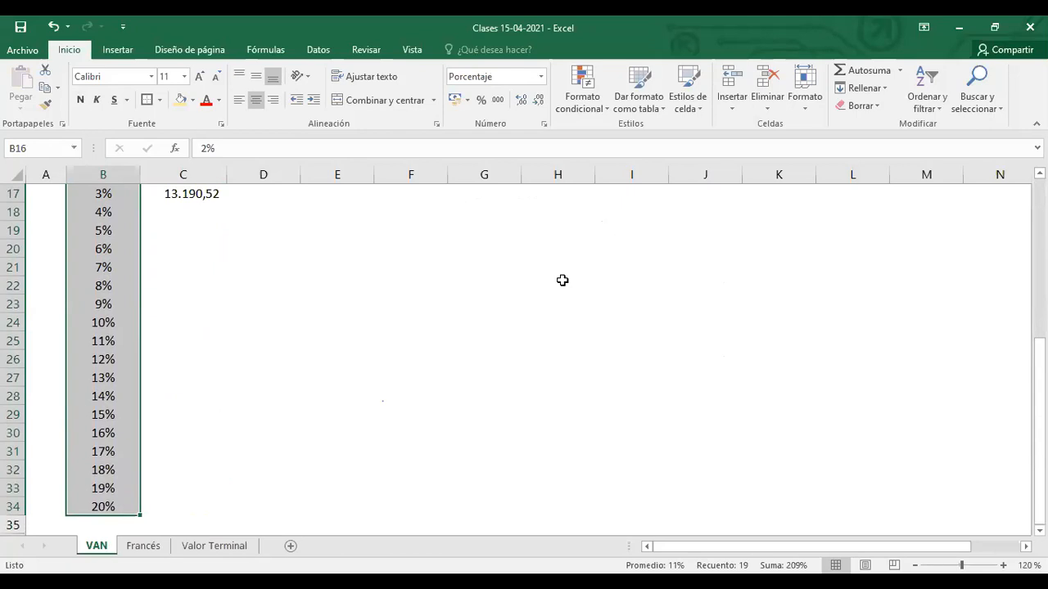
pyautogui.scroll(3, 187, 308)
pyautogui.click(231, 386)
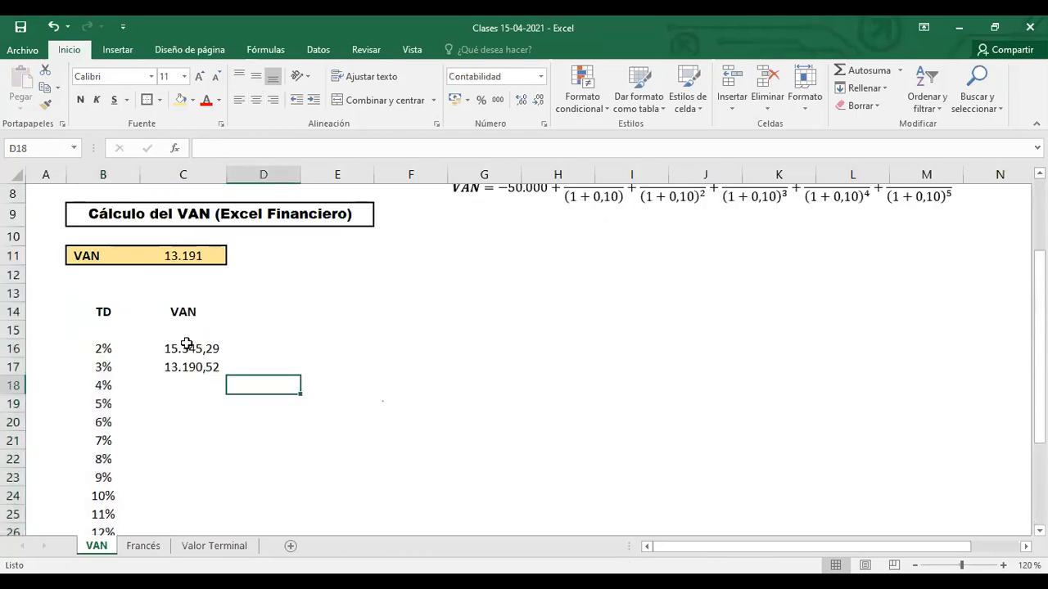
pyautogui.moveTo(187, 342); pyautogui.dragTo(194, 381)
pyautogui.press('Delete')
pyautogui.click(363, 361)
# Step: Link C15, directly under the VAN header, to the Excel Financiero VAN result with the formula =C11
pyautogui.click(219, 330)
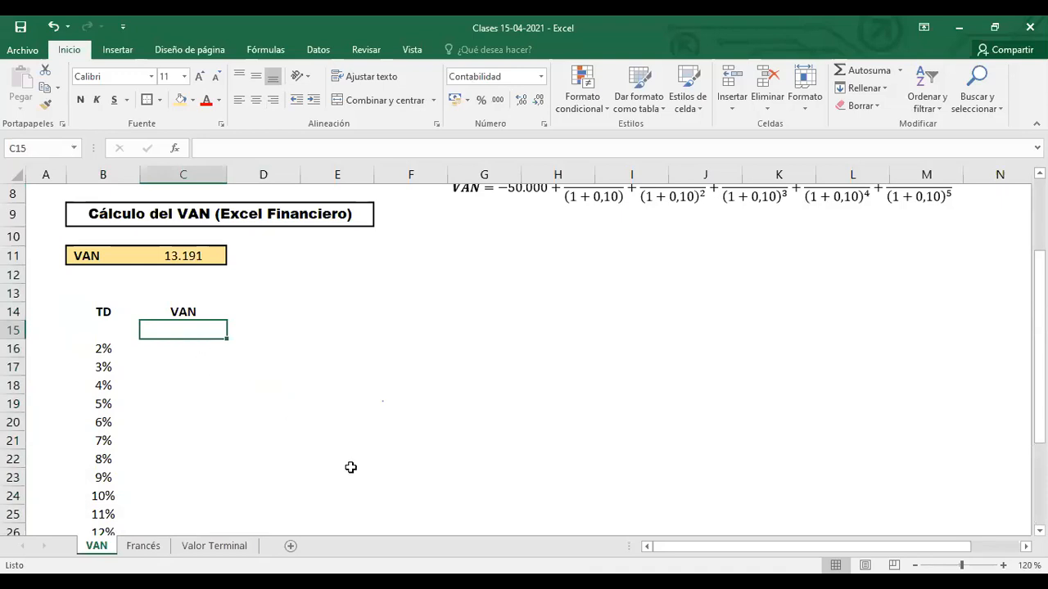
pyautogui.write('=')
pyautogui.scroll(2, 361, 468)
pyautogui.press('Up')
pyautogui.press('Up')
pyautogui.press('Up')
pyautogui.press('Up')
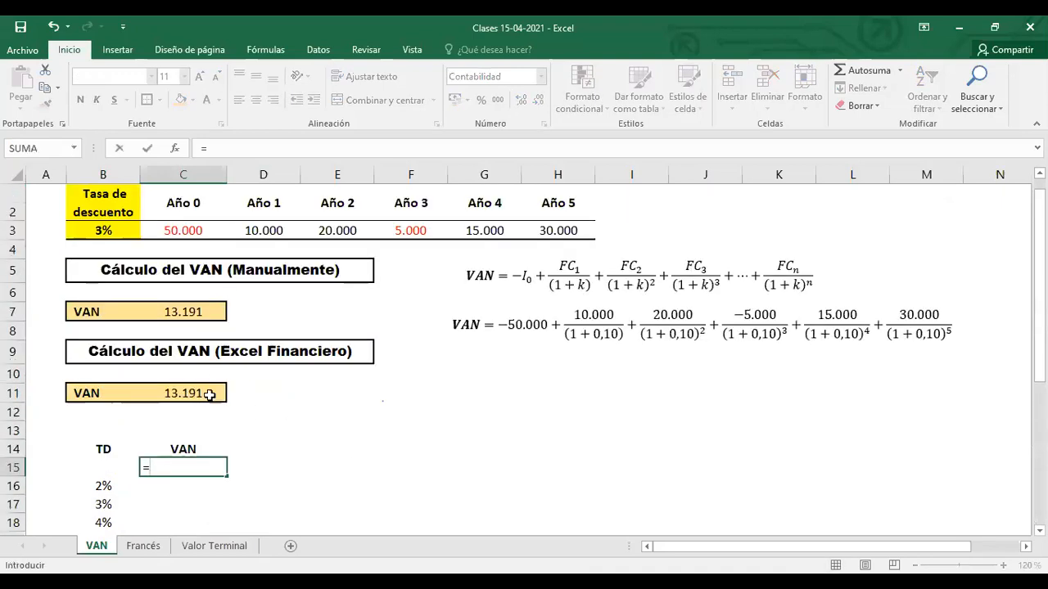
pyautogui.press('Return')
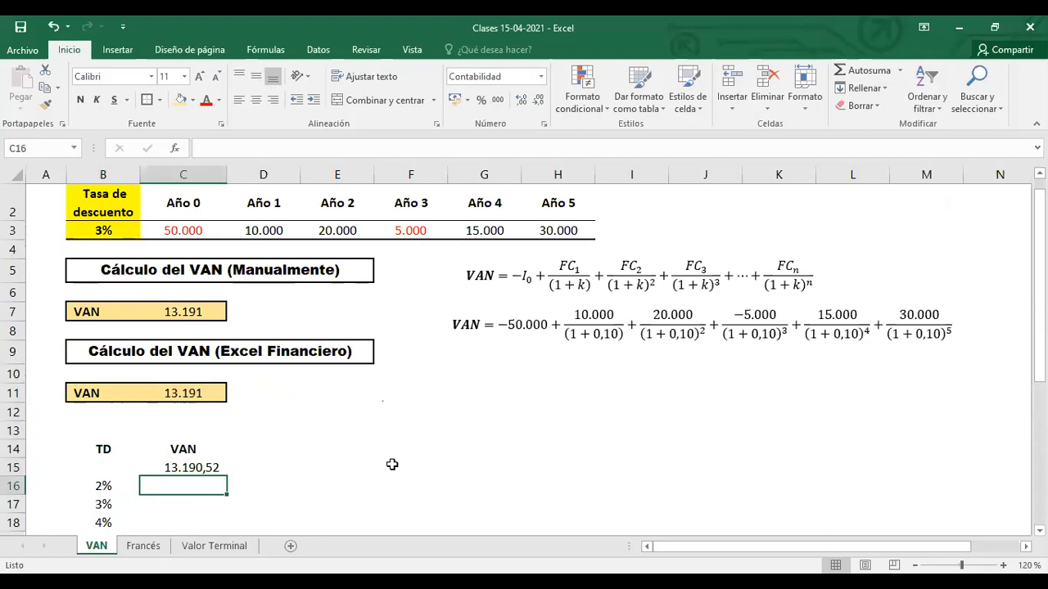
# Step: Make the two VAN results in C7 and C11 bold
pyautogui.click(170, 392)
pyautogui.keyDown('ctrl'); pyautogui.click(183, 311); pyautogui.keyUp('ctrl')
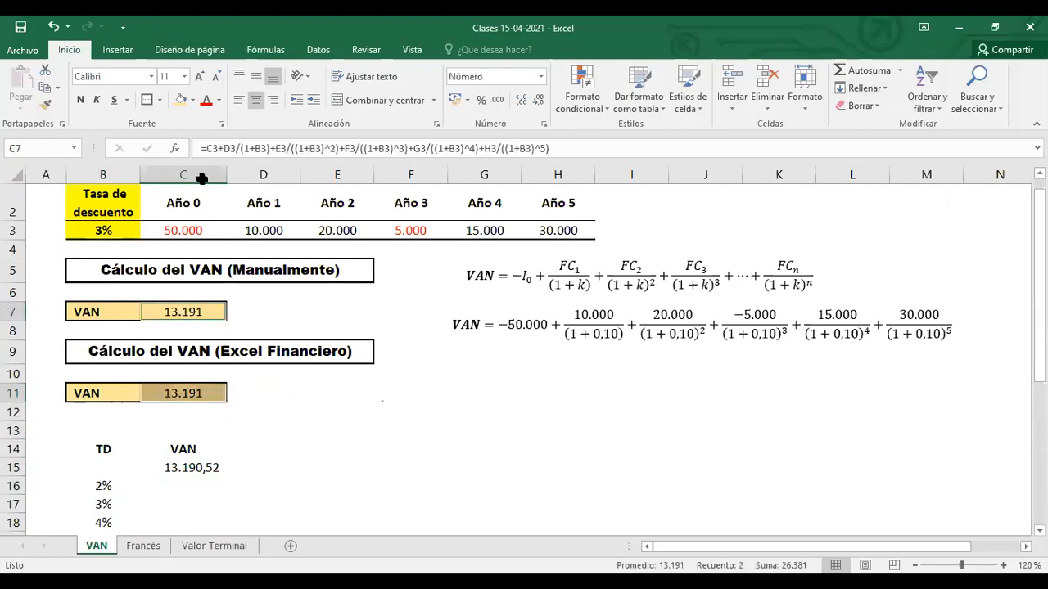
pyautogui.click(79, 99)
# Step: Remove the two decimal places from the linked VAN value in C15
pyautogui.click(199, 472)
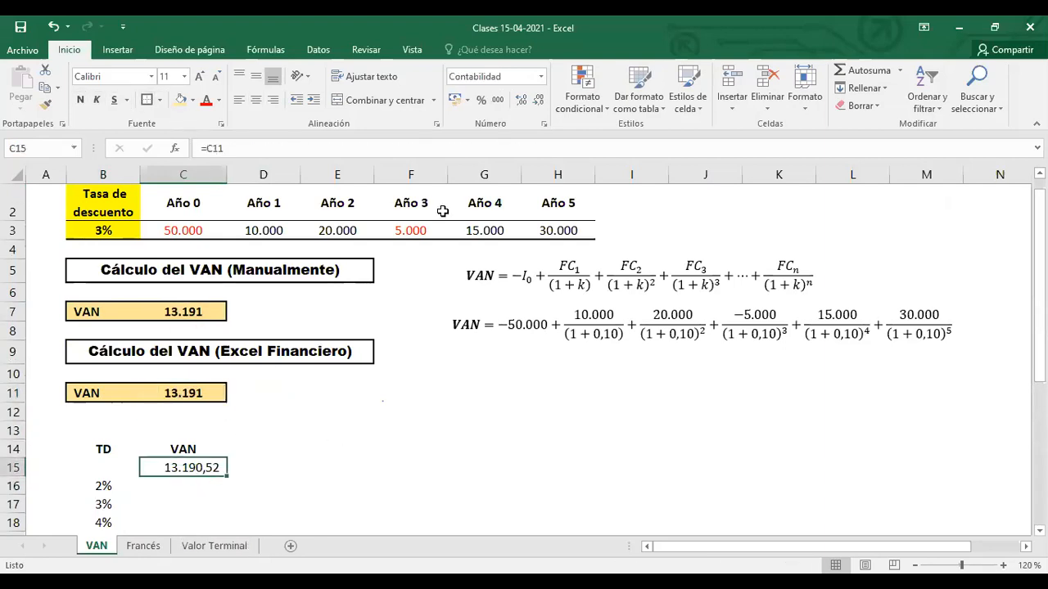
pyautogui.click(538, 100)
pyautogui.click(539, 99)
pyautogui.click(328, 452)
pyautogui.click(186, 467)
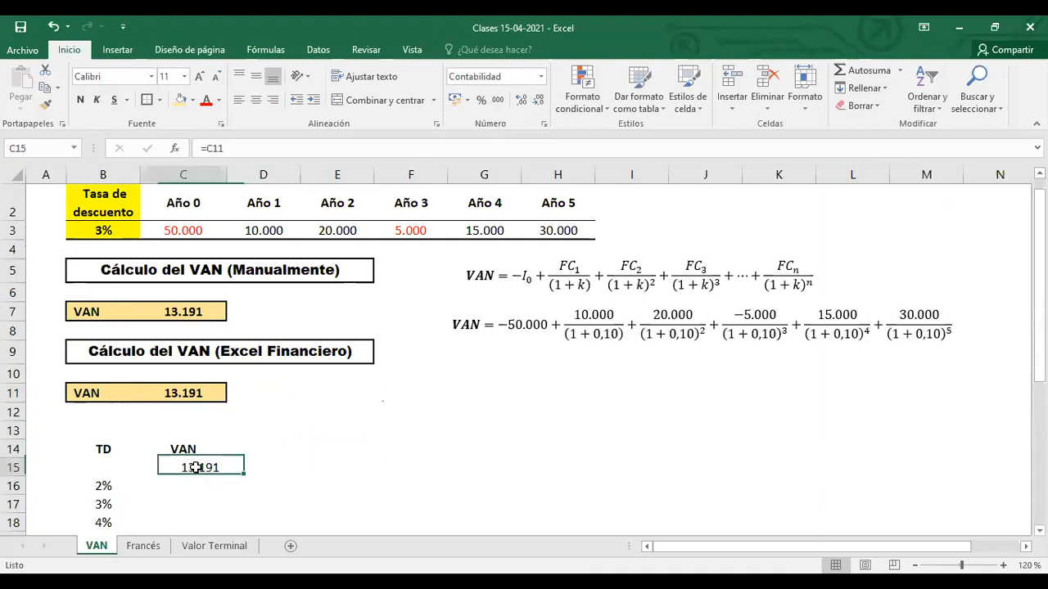
pyautogui.click(395, 424)
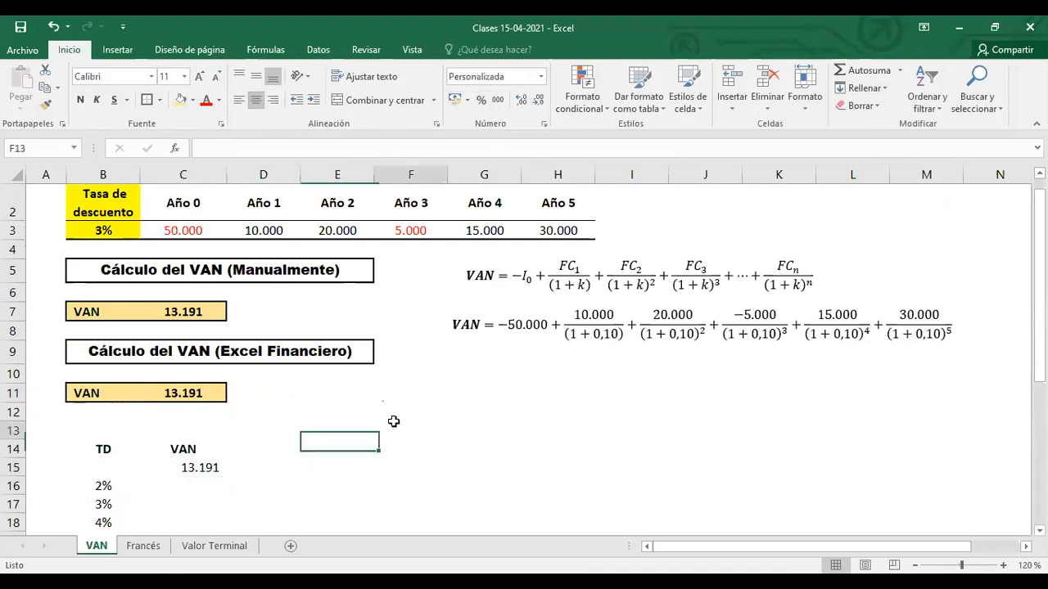
# Step: Format C15 with the Número category, using 0 decimal places and the thousands separator
pyautogui.scroll(-1, 270, 360)
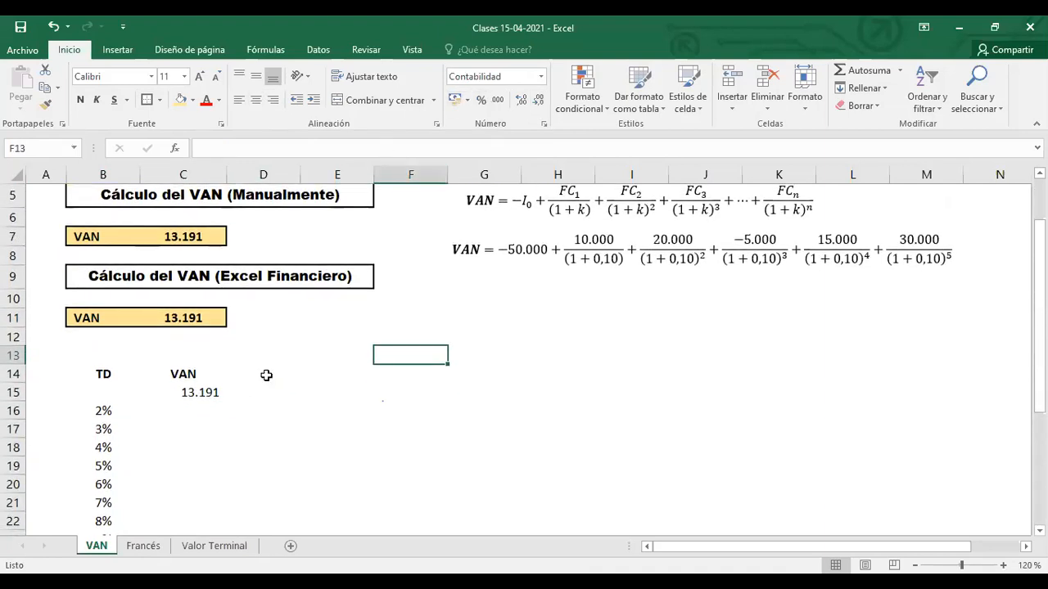
pyautogui.click(196, 396)
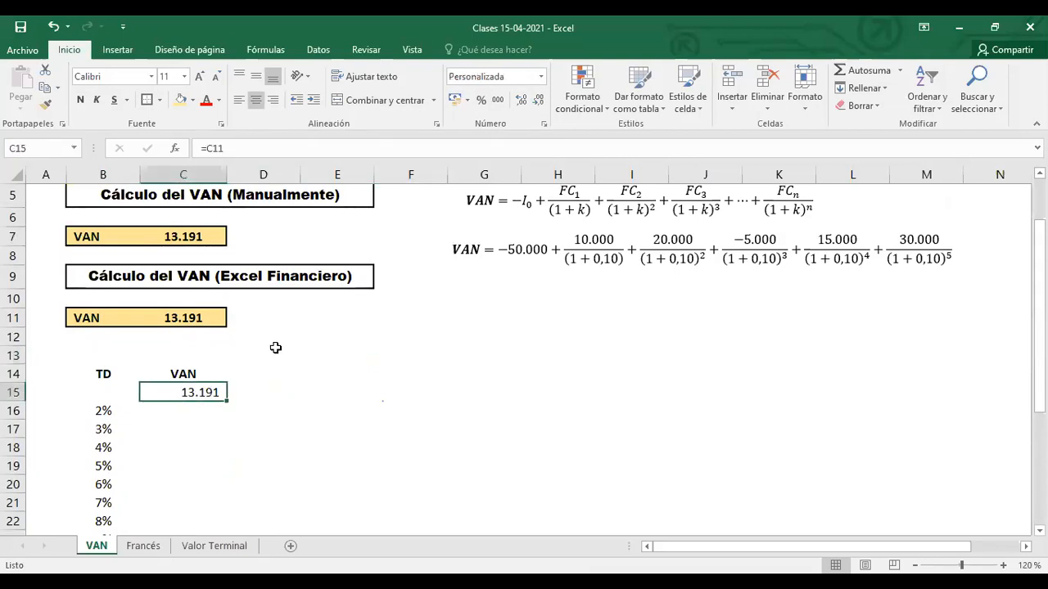
pyautogui.click(540, 76)
pyautogui.click(525, 435)
pyautogui.click(338, 187)
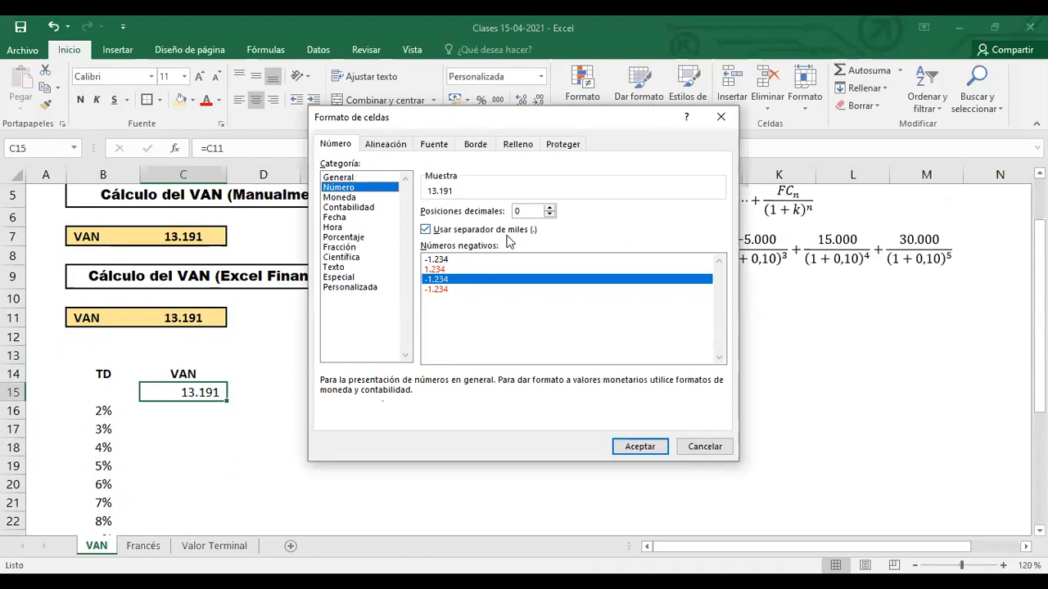
pyautogui.click(635, 446)
pyautogui.click(193, 428)
pyautogui.click(171, 406)
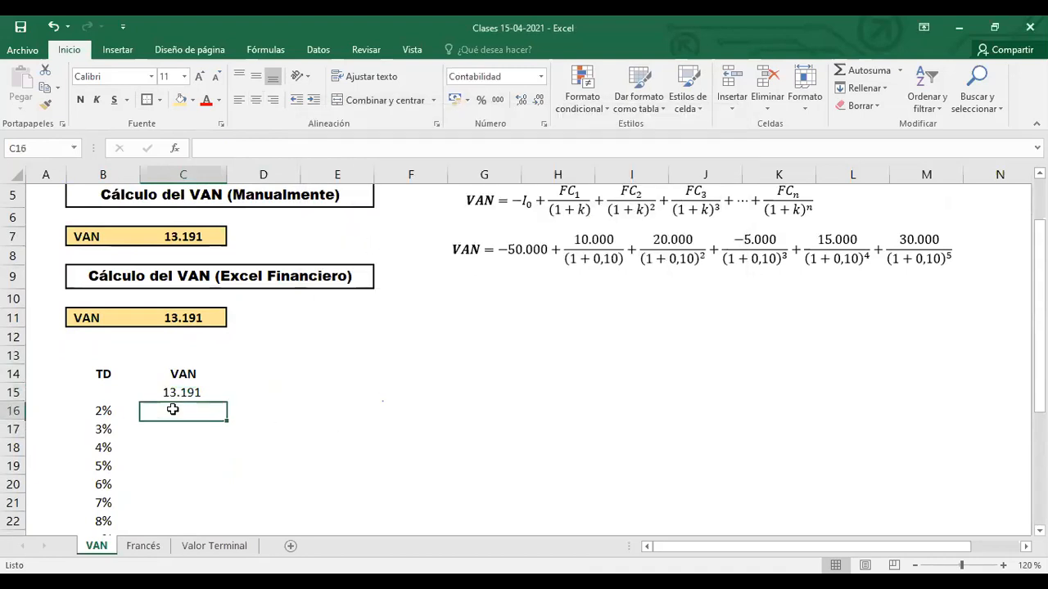
pyautogui.click(356, 391)
# Step: Select the rate and VAN range B15:C34 and start a what-if data table (Tabla de datos) on it
pyautogui.scroll(-1, 274, 404)
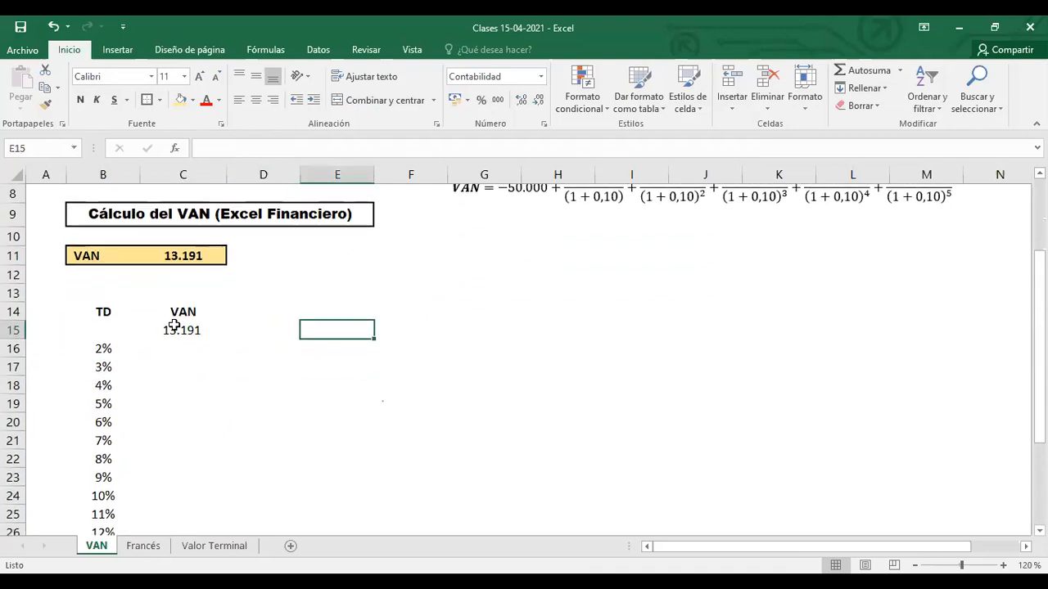
pyautogui.click(171, 329)
pyautogui.scroll(2, 197, 332)
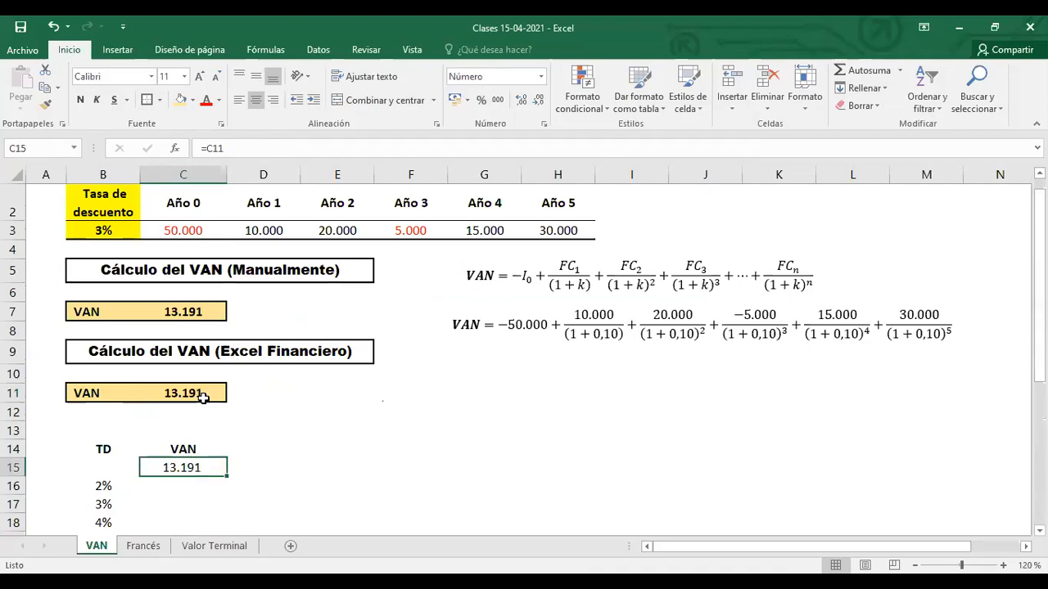
pyautogui.scroll(-2, 213, 407)
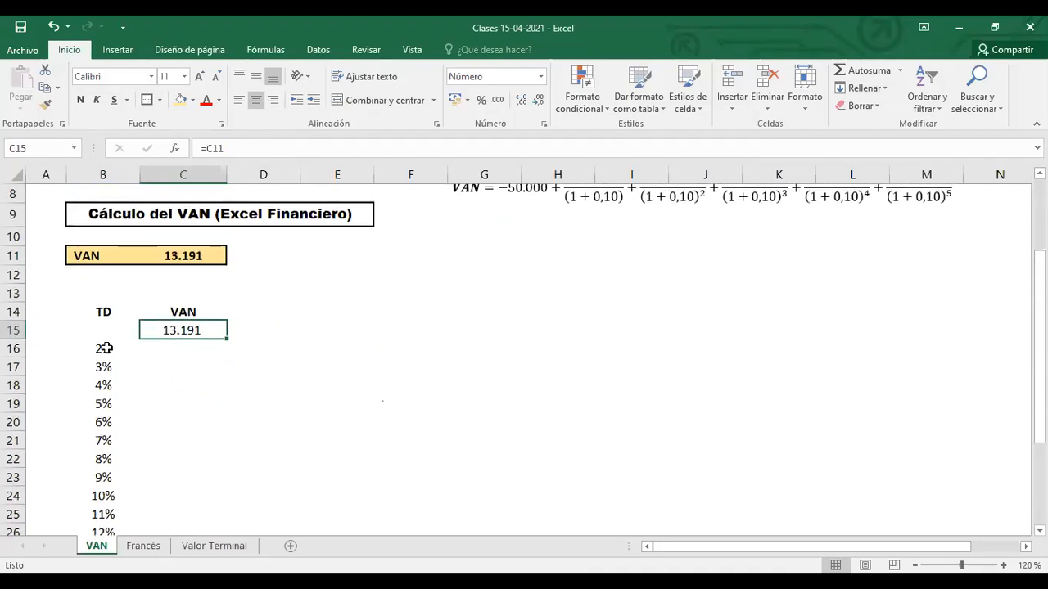
pyautogui.scroll(-2, 139, 393)
pyautogui.scroll(-1, 119, 432)
pyautogui.scroll(2, 129, 439)
pyautogui.moveTo(104, 273); pyautogui.dragTo(171, 507)
pyautogui.scroll(3, 255, 430)
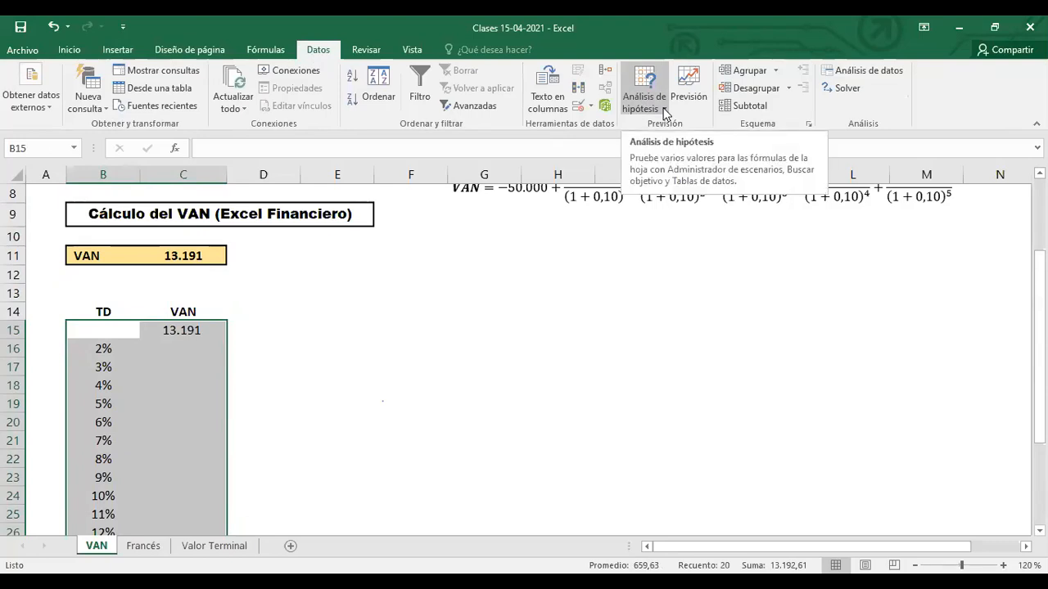
pyautogui.click(665, 111)
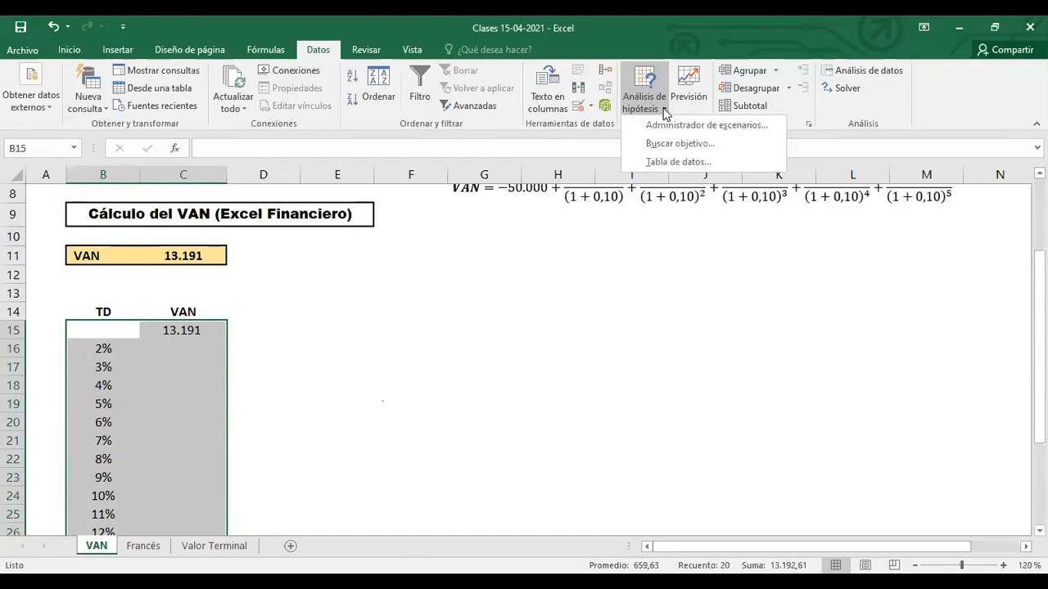
pyautogui.click(663, 162)
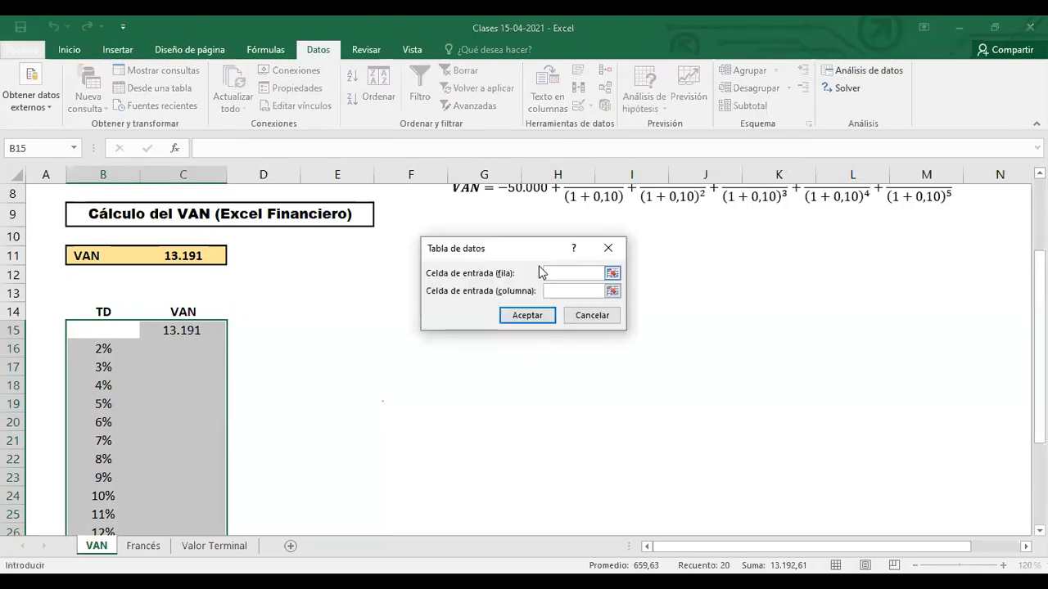
# Step: Set the data table's column input cell to the discount rate in B3, leave the row input empty, and generate the table
pyautogui.moveTo(521, 244); pyautogui.dragTo(552, 234)
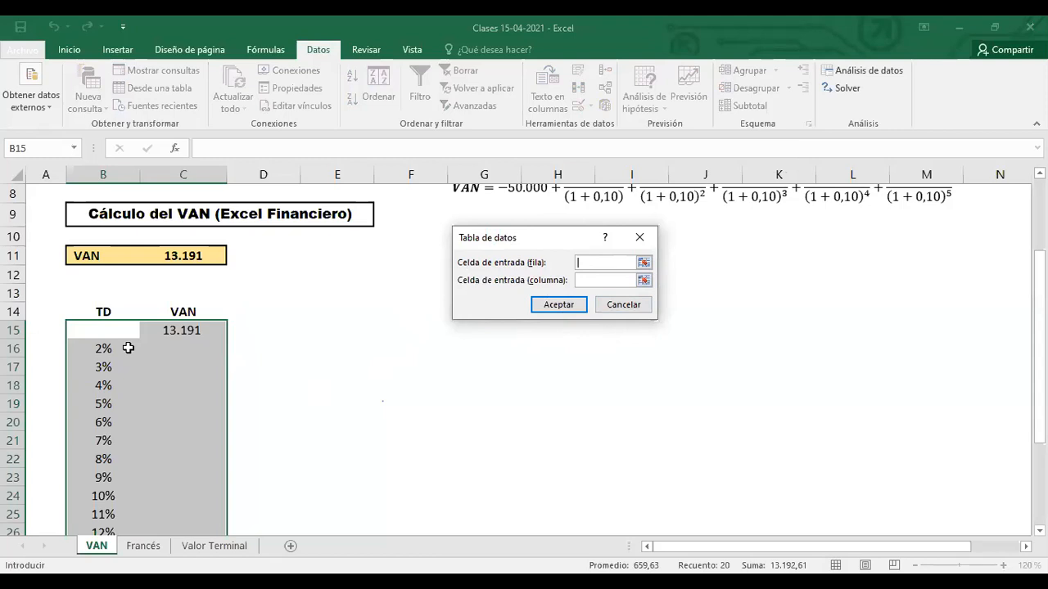
pyautogui.scroll(-4, 131, 360)
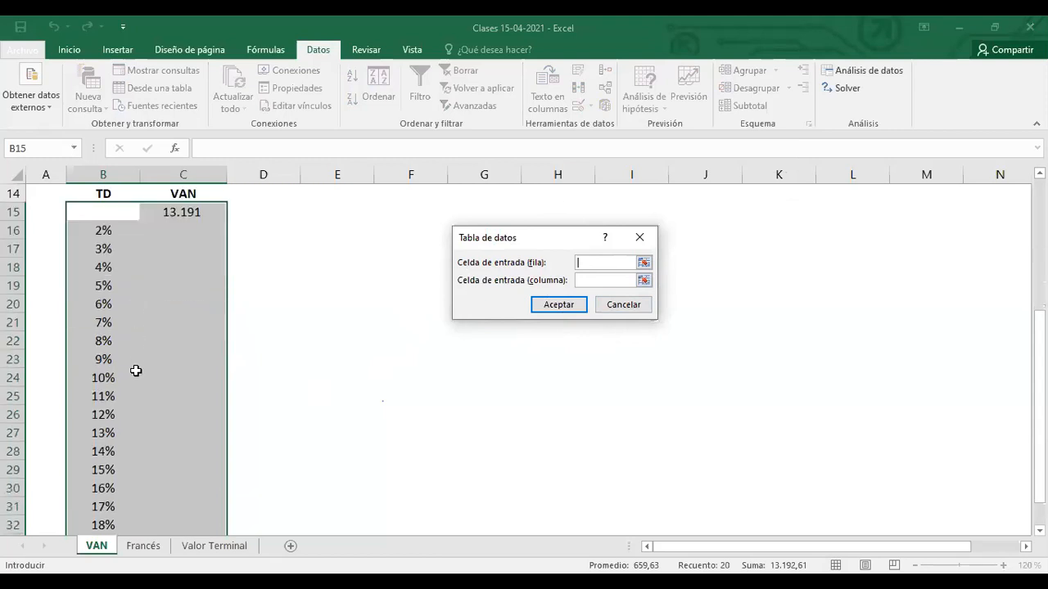
pyautogui.scroll(3, 131, 344)
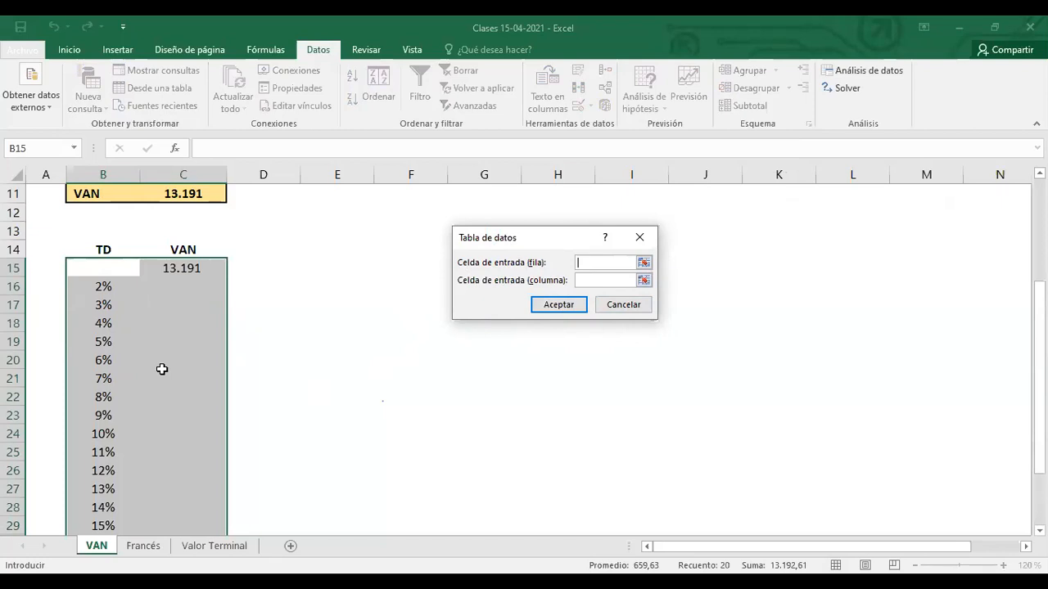
pyautogui.scroll(-3, 108, 324)
pyautogui.scroll(3, 114, 301)
pyautogui.press('Tab')
pyautogui.scroll(2, 327, 309)
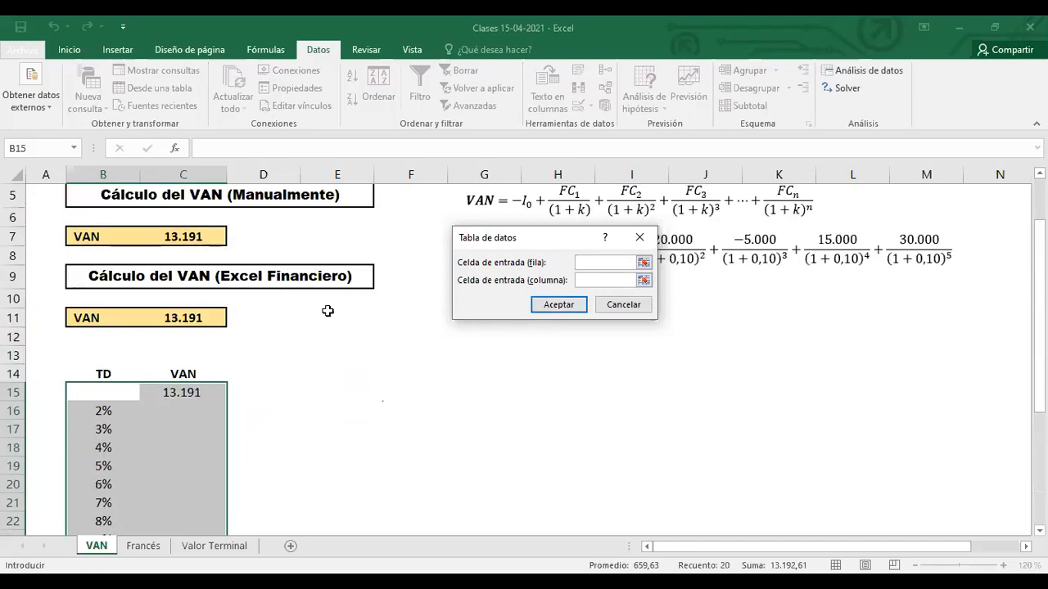
pyautogui.scroll(2, 327, 310)
pyautogui.click(102, 248)
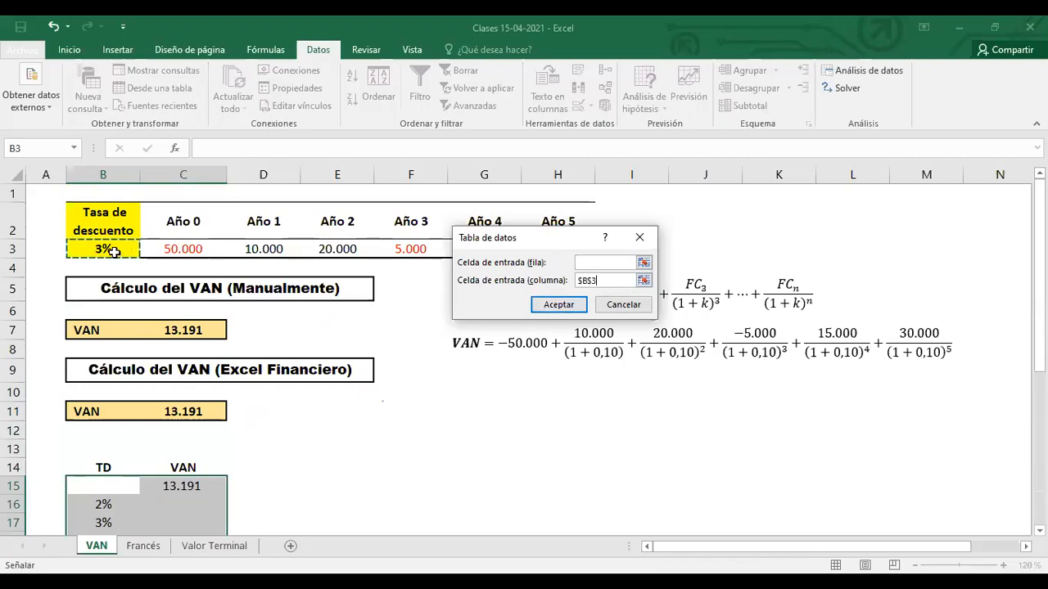
pyautogui.click(564, 306)
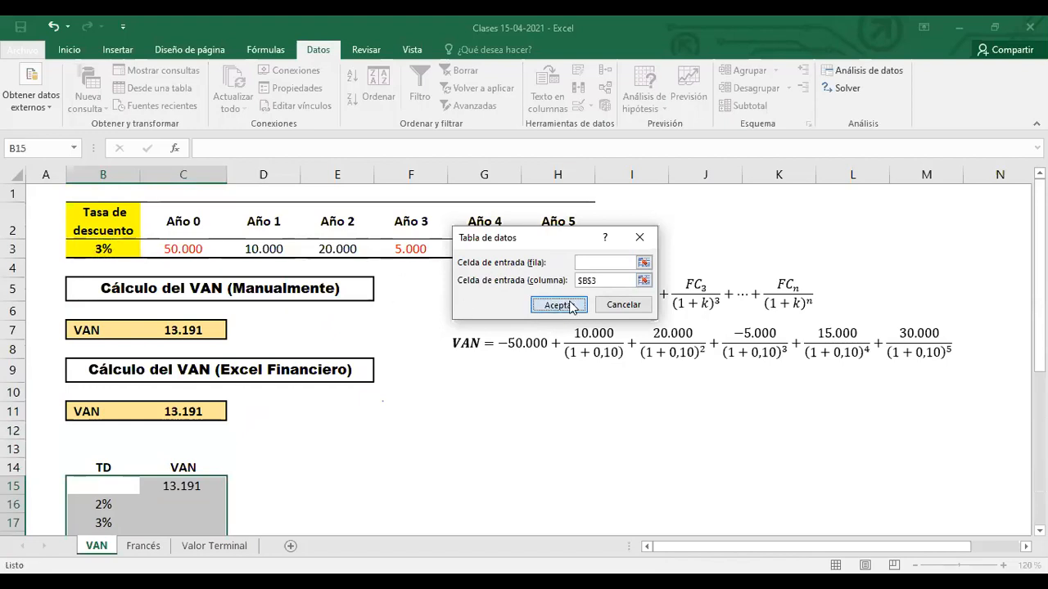
# Step: Copy the cell format of the Año 3 cash flow in F3 onto the VAN values in C15:C34
pyautogui.scroll(-5, 305, 483)
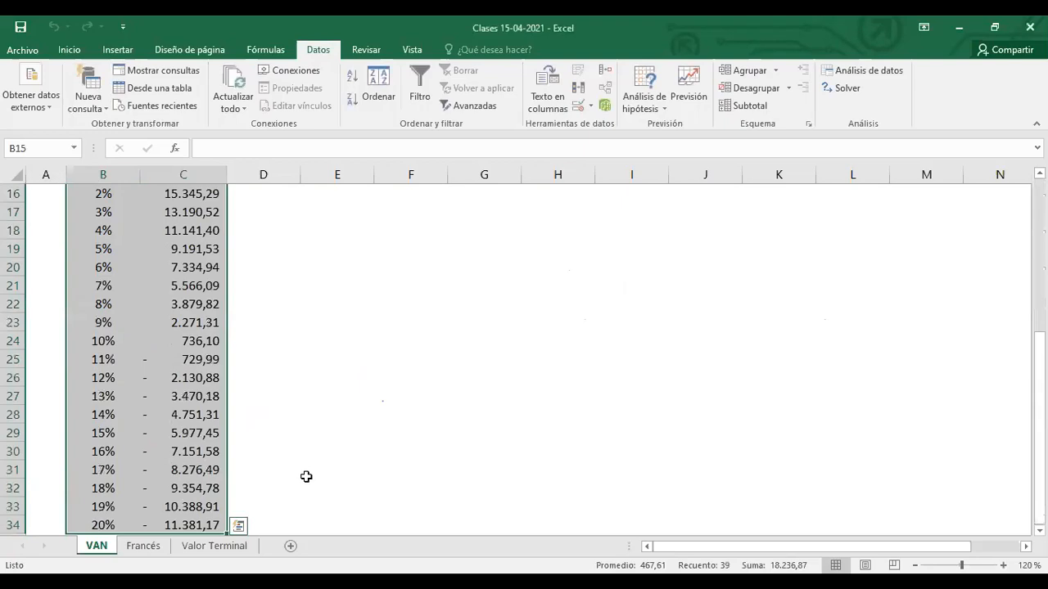
pyautogui.scroll(1, 305, 477)
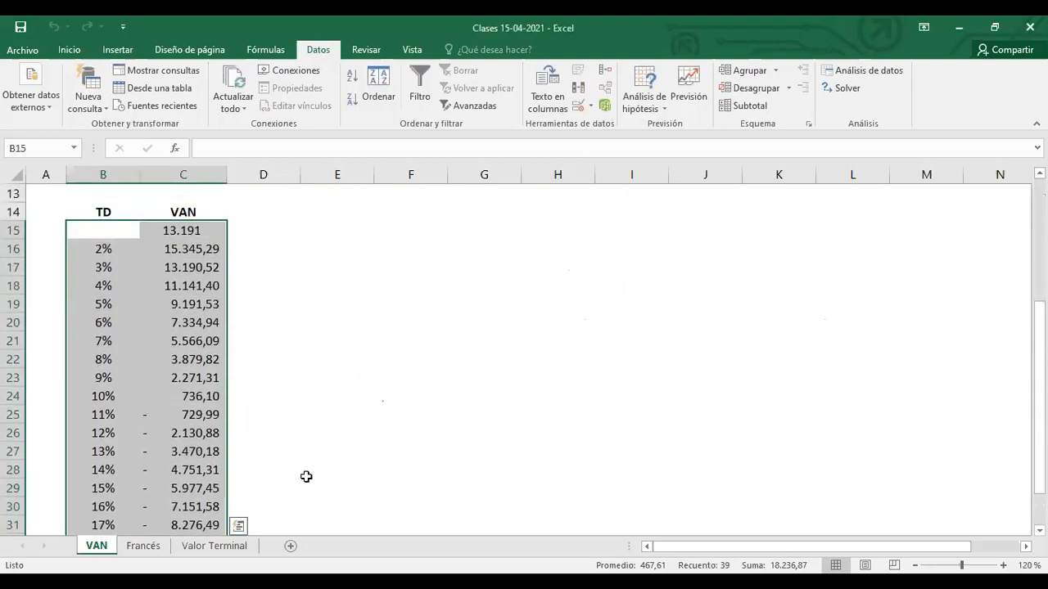
pyautogui.scroll(-3, 291, 458)
pyautogui.scroll(3, 291, 458)
pyautogui.click(281, 265)
pyautogui.click(180, 230)
pyautogui.scroll(4, 359, 271)
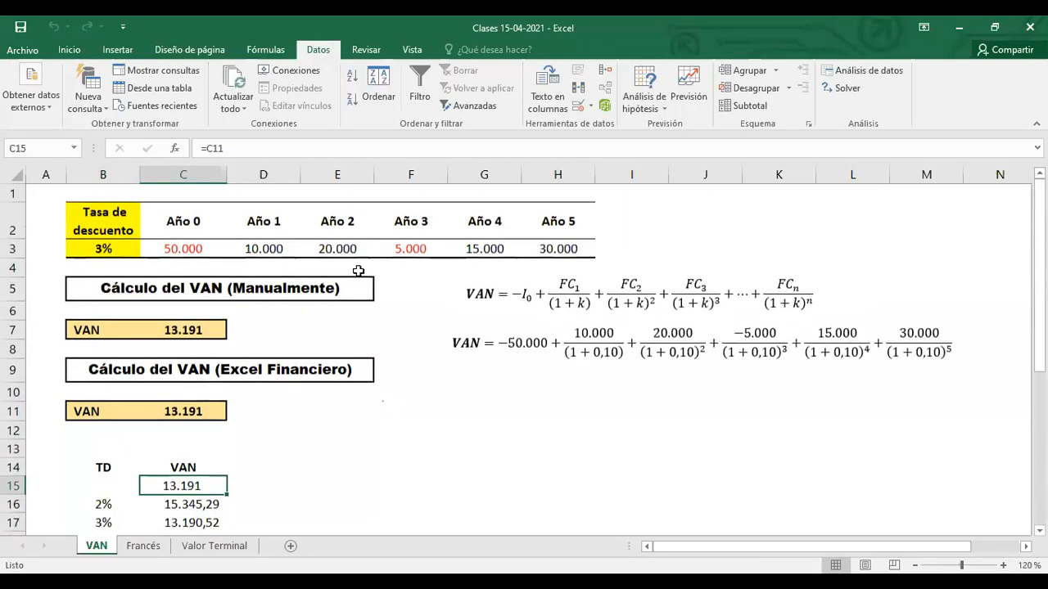
pyautogui.click(411, 249)
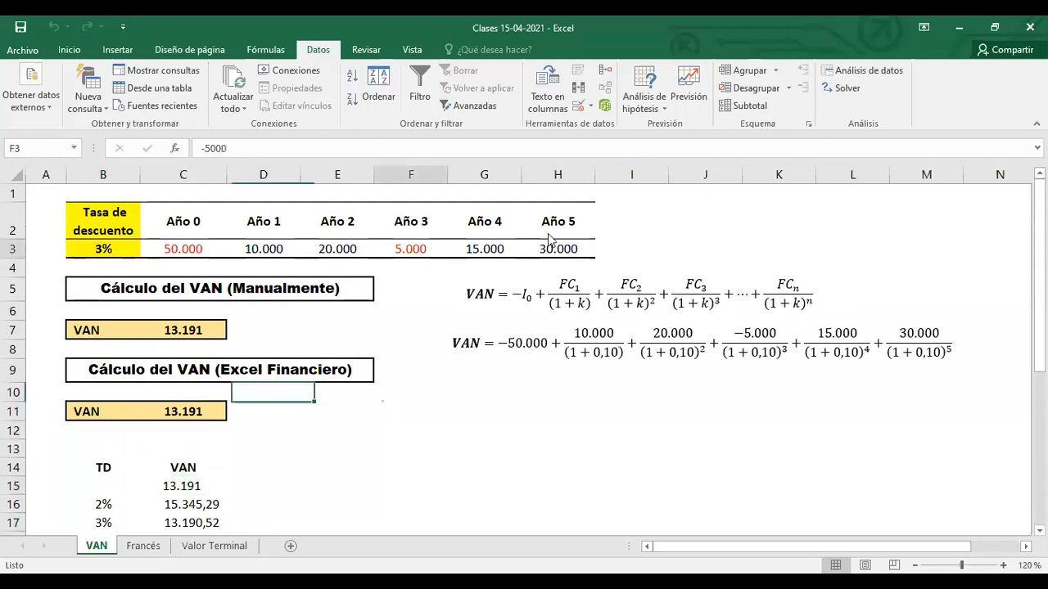
pyautogui.click(192, 485)
pyautogui.scroll(-2, 263, 472)
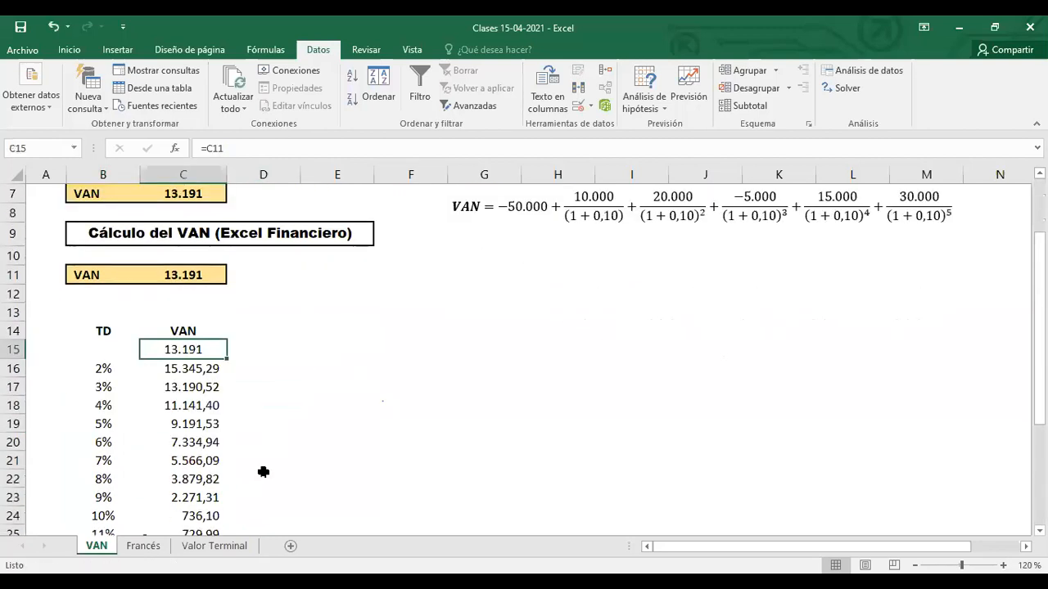
pyautogui.hotkey('ctrl', 'c')
pyautogui.moveTo(196, 368)
pyautogui.mouseDown()
pyautogui.moveTo(205, 405)
pyautogui.moveTo(196, 528)
pyautogui.moveTo(188, 528)
pyautogui.mouseUp()
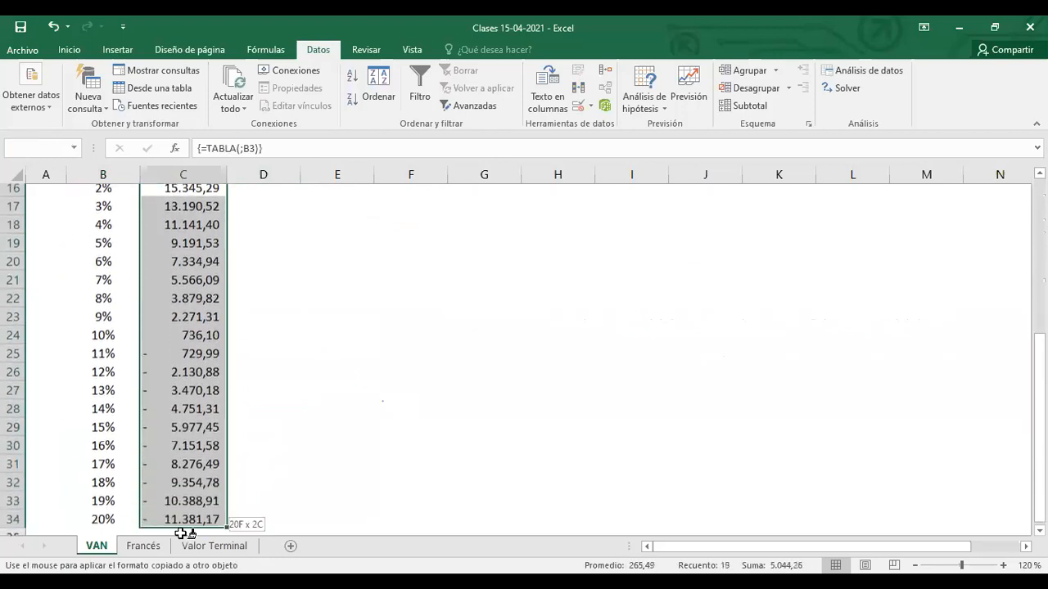
# Step: Remove all borders from the VAN column C14:C34
pyautogui.scroll(3, 282, 466)
pyautogui.moveTo(183, 331); pyautogui.dragTo(188, 530)
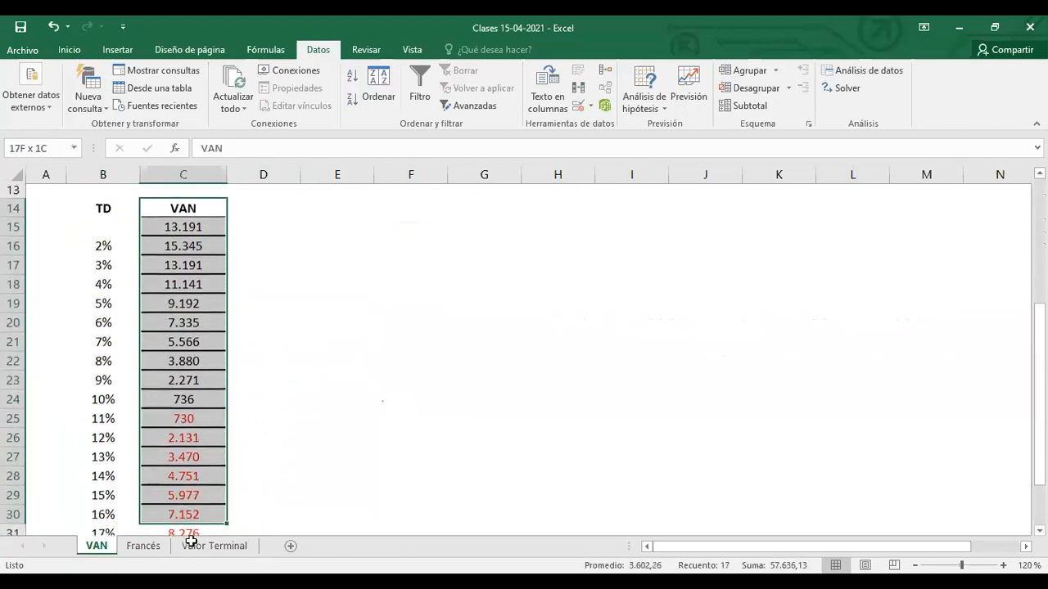
pyautogui.hotkey('ctrl', 'shift', 'Down')
pyautogui.click(70, 50)
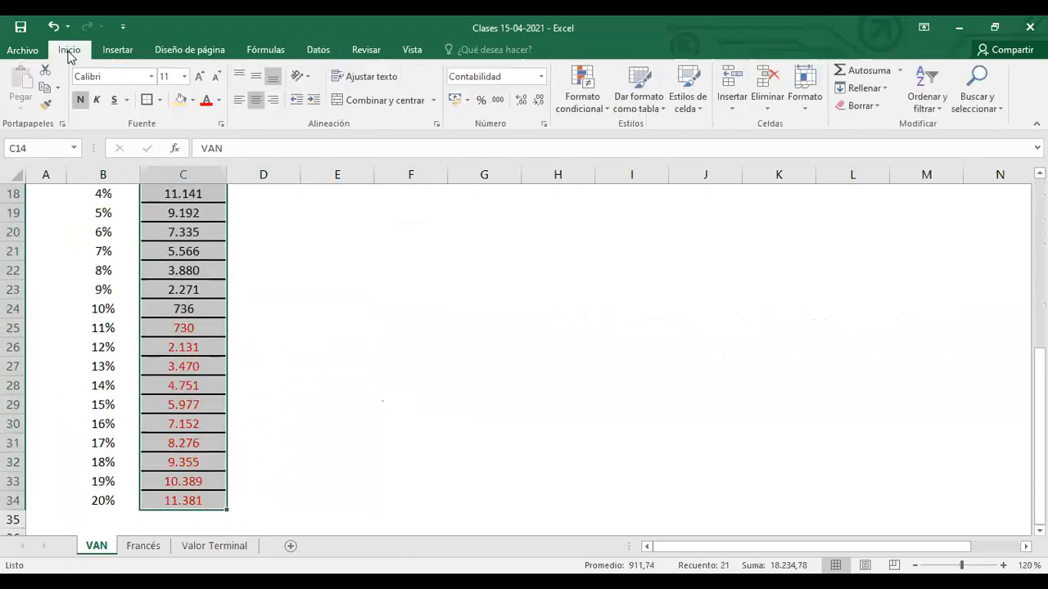
pyautogui.click(161, 100)
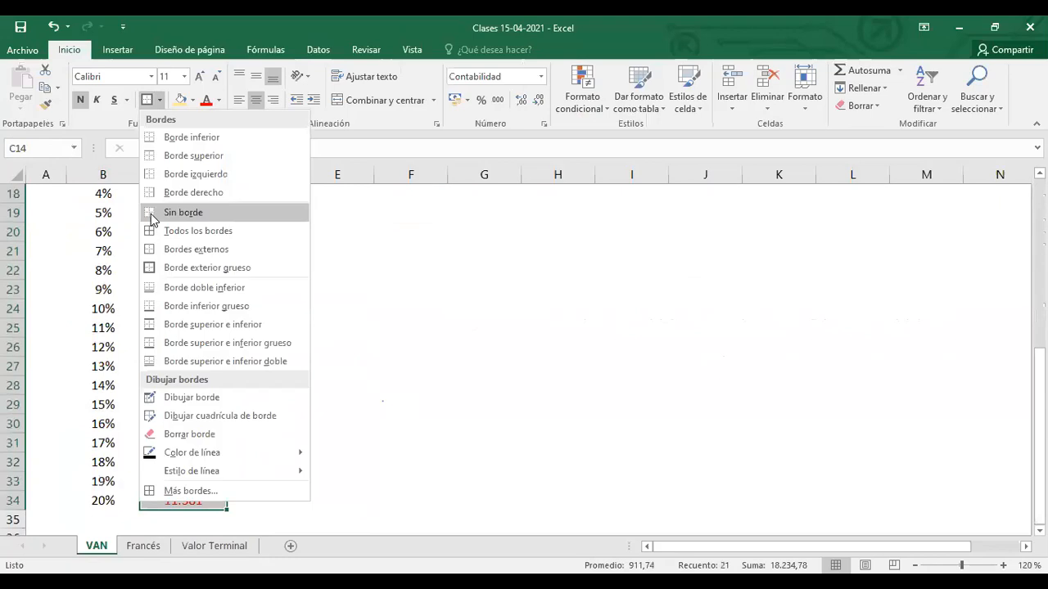
pyautogui.click(182, 212)
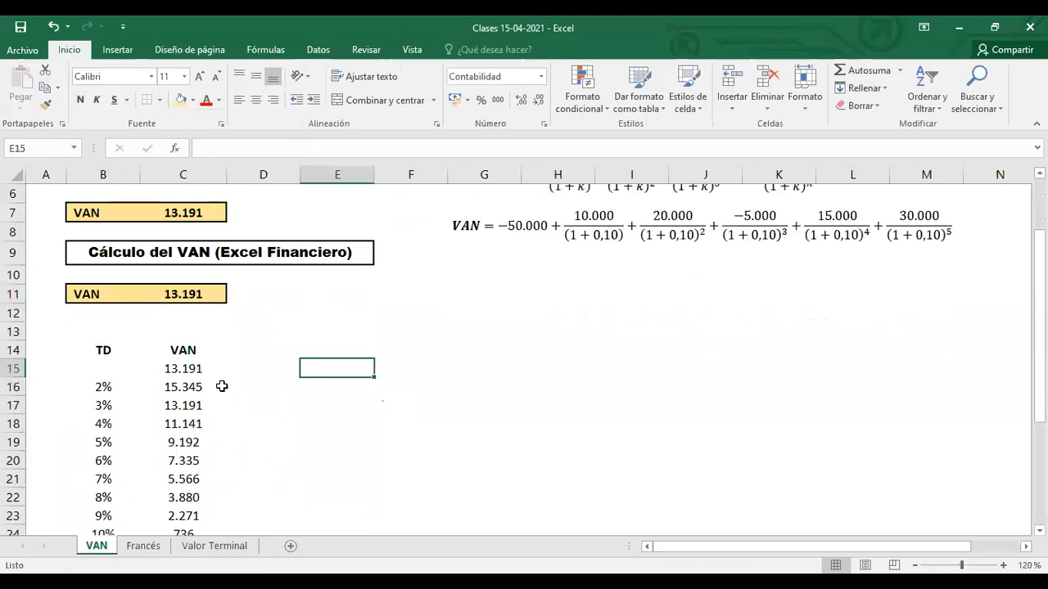
# Step: Set the discount rate in B3 to 10%
pyautogui.scroll(1, 222, 385)
pyautogui.scroll(1, 222, 385)
pyautogui.click(103, 249)
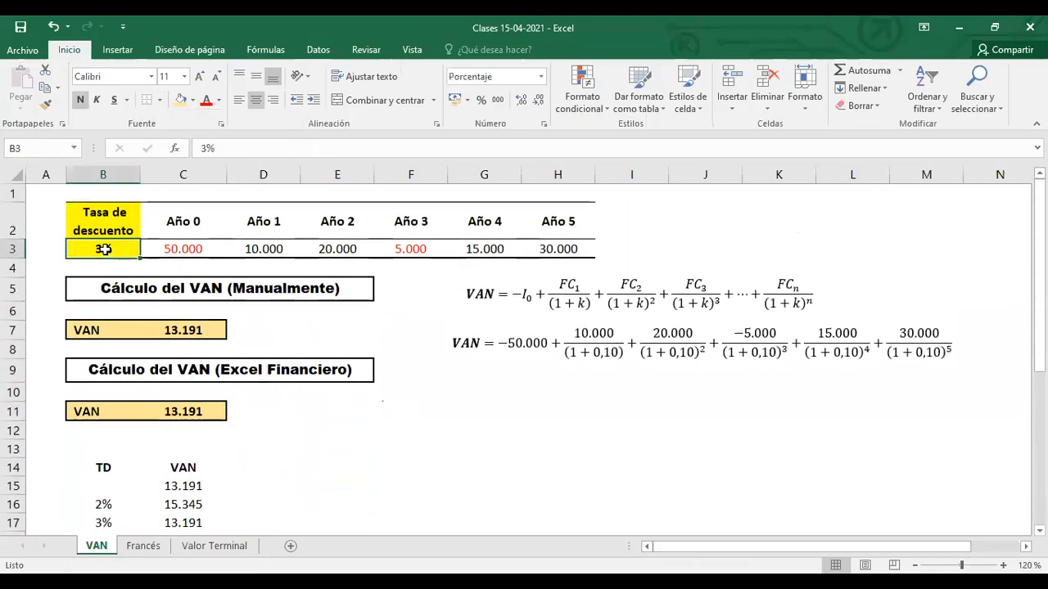
pyautogui.write('10')
pyautogui.press('Return')
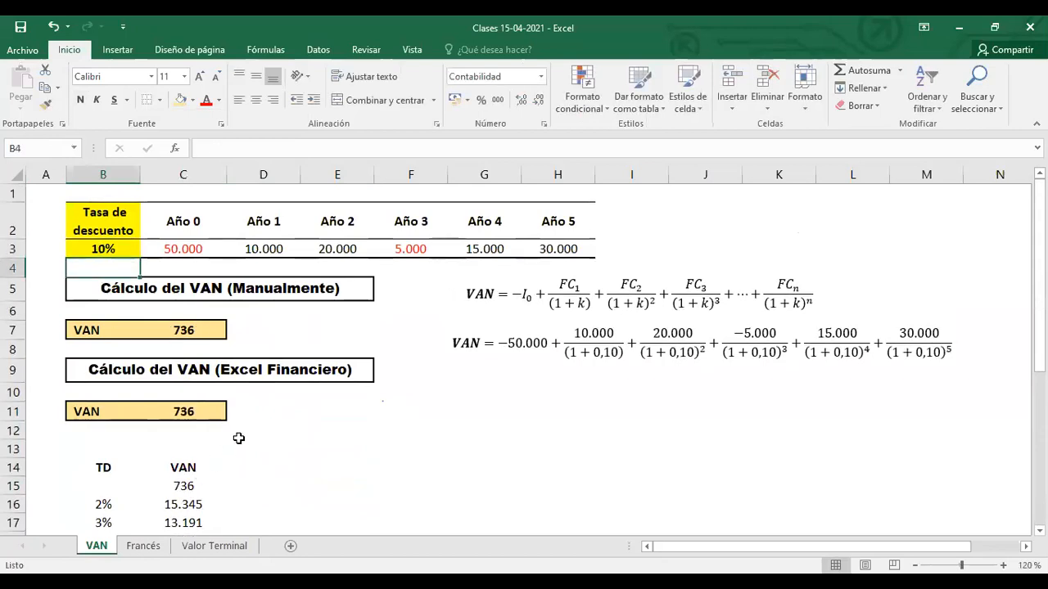
# Step: Examine how the VAN values change across the discount rates from 2% to 20% in the data table
pyautogui.scroll(-4, 238, 438)
pyautogui.scroll(-2, 250, 433)
pyautogui.scroll(4, 250, 433)
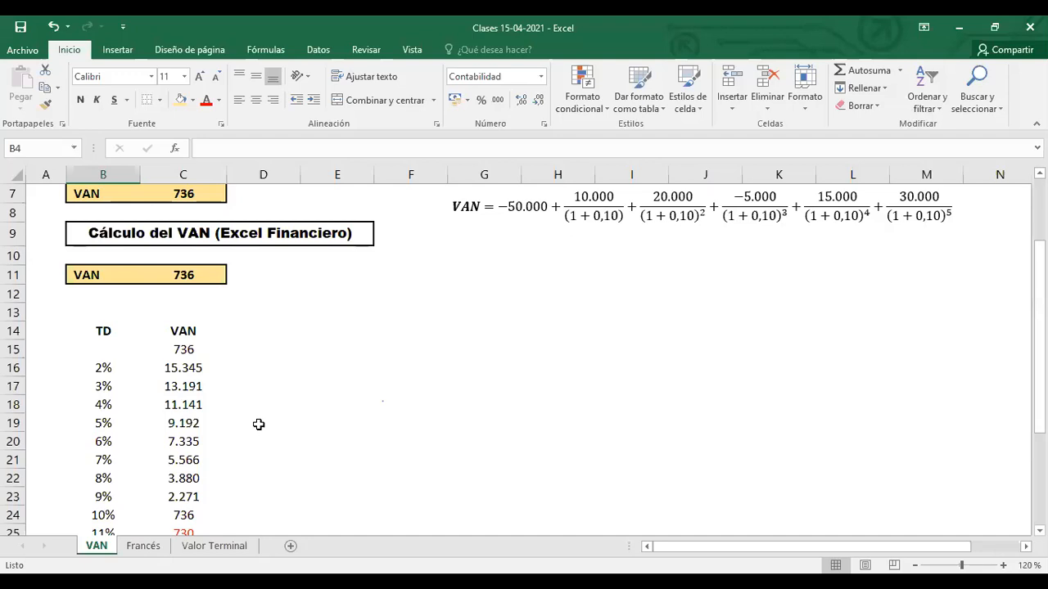
pyautogui.scroll(-1, 177, 336)
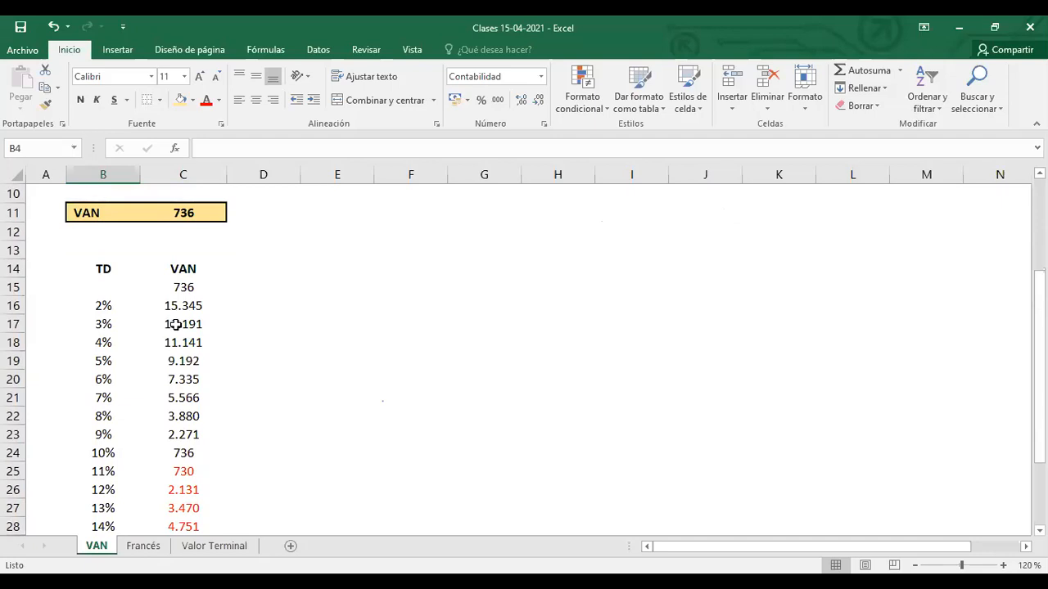
pyautogui.scroll(-1, 176, 322)
pyautogui.scroll(-1, 174, 304)
pyautogui.scroll(1, 172, 304)
pyautogui.scroll(-2, 161, 261)
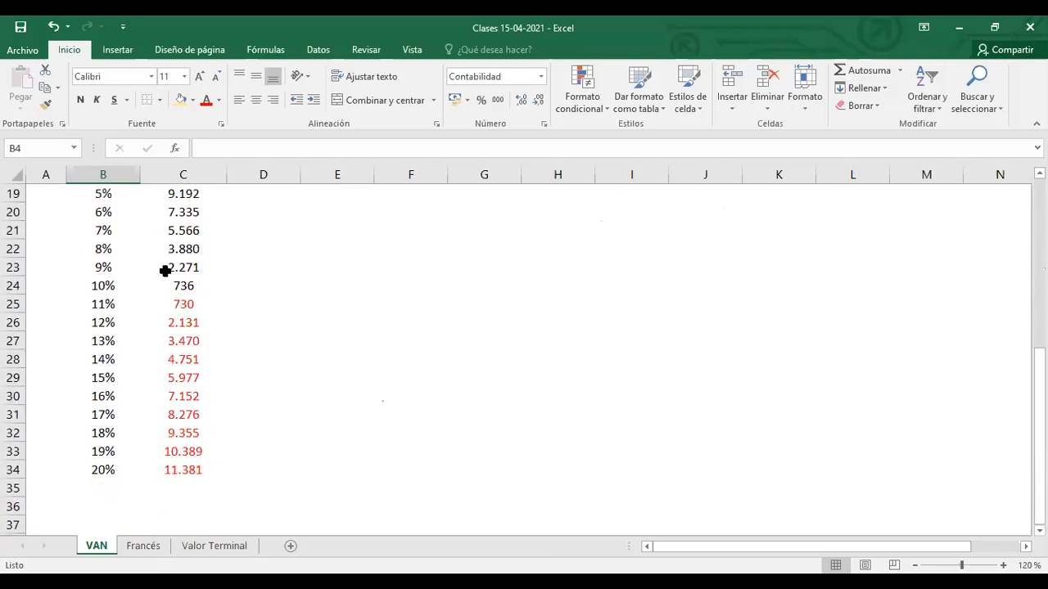
pyautogui.scroll(2, 148, 288)
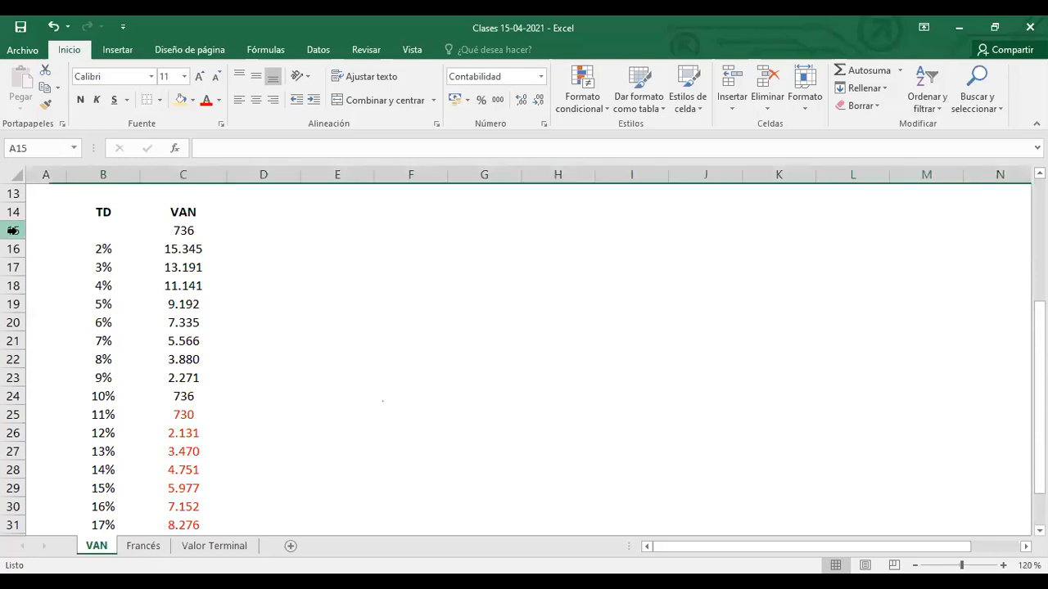
# Step: Hide row 15, which holds the linked VAN value above the 2% rate
pyautogui.rightClick(15, 233)
pyautogui.press('Escape')
pyautogui.click(190, 230)
pyautogui.click(281, 305)
pyautogui.click(15, 232)
pyautogui.rightClick(15, 231)
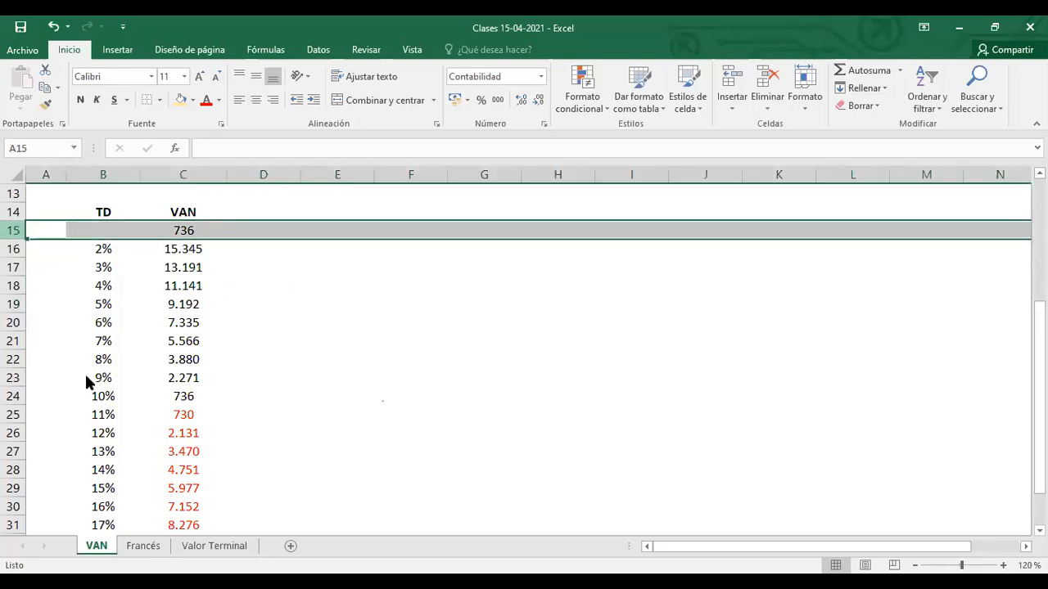
pyautogui.click(72, 439)
# Step: Insert a 2D line chart from the TD and VAN range B14:C34 and delete its TD series
pyautogui.moveTo(101, 211); pyautogui.dragTo(194, 503)
pyautogui.scroll(3, 240, 398)
pyautogui.scroll(-4, 119, 414)
pyautogui.scroll(4, 128, 417)
pyautogui.click(123, 51)
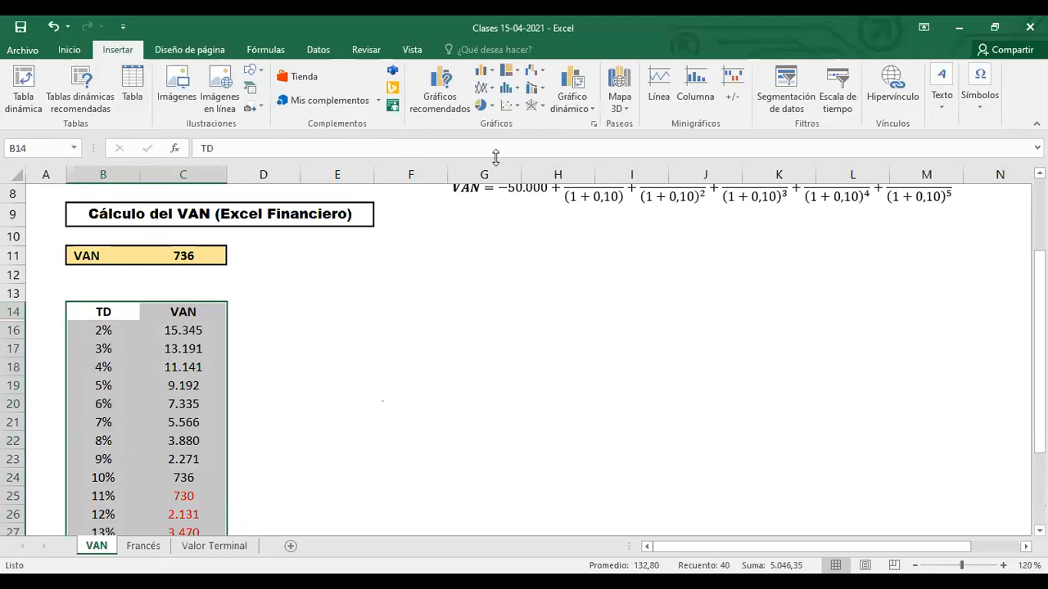
pyautogui.click(493, 92)
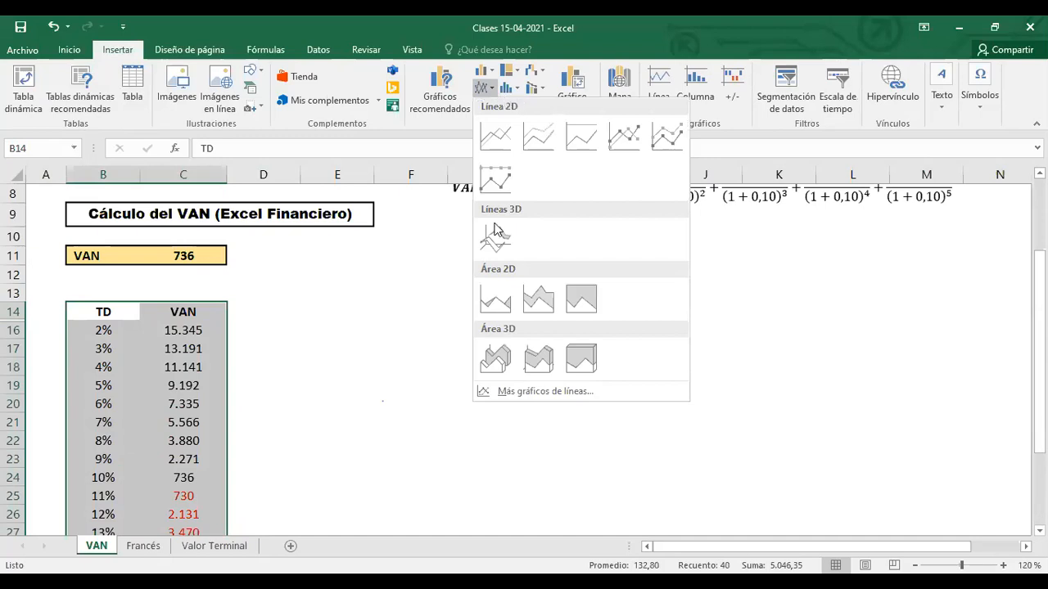
pyautogui.click(537, 391)
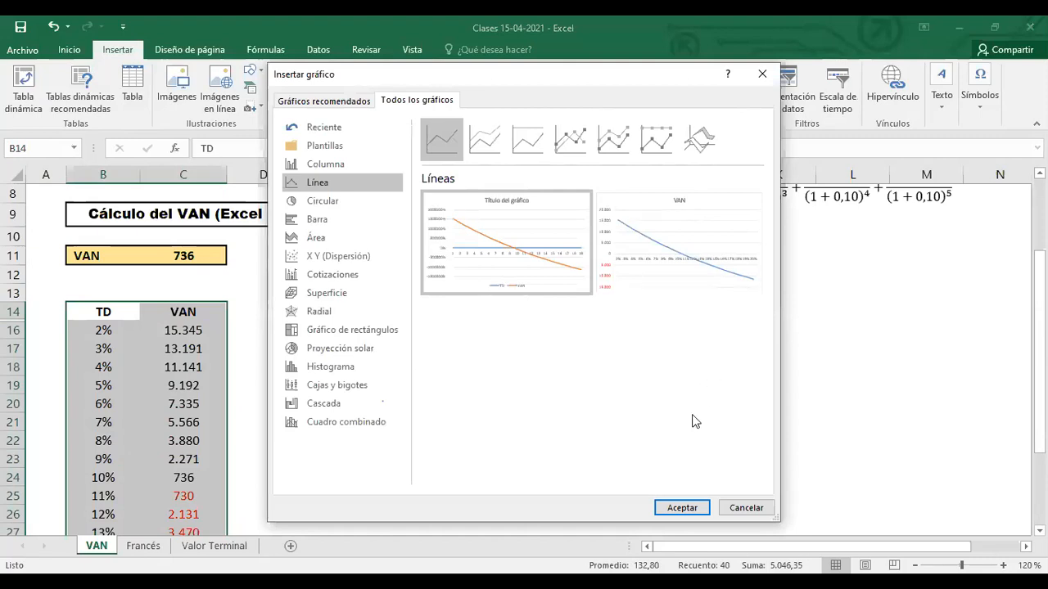
pyautogui.moveTo(688, 237)
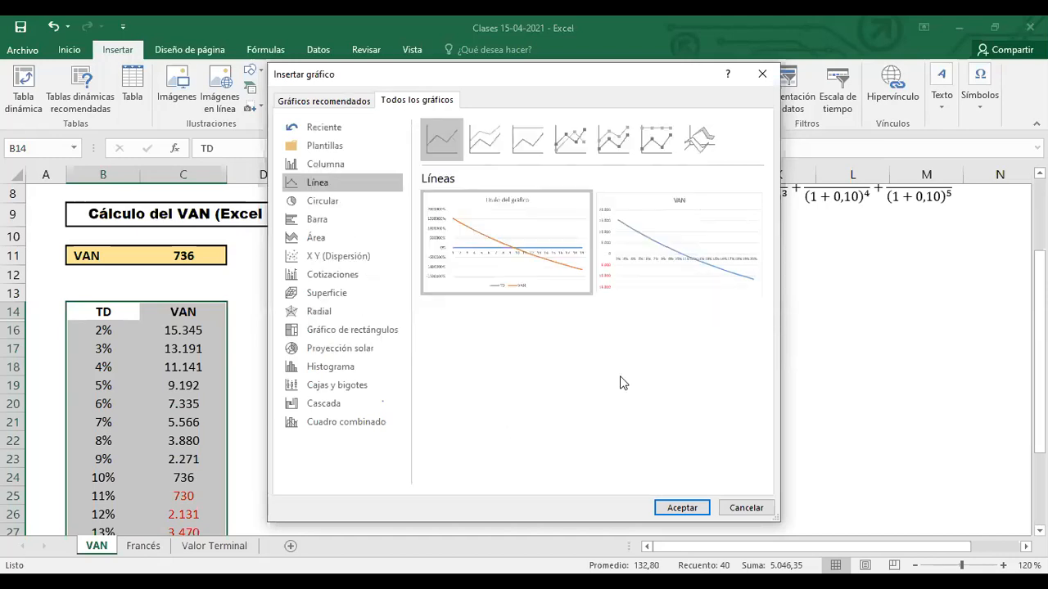
pyautogui.click(681, 508)
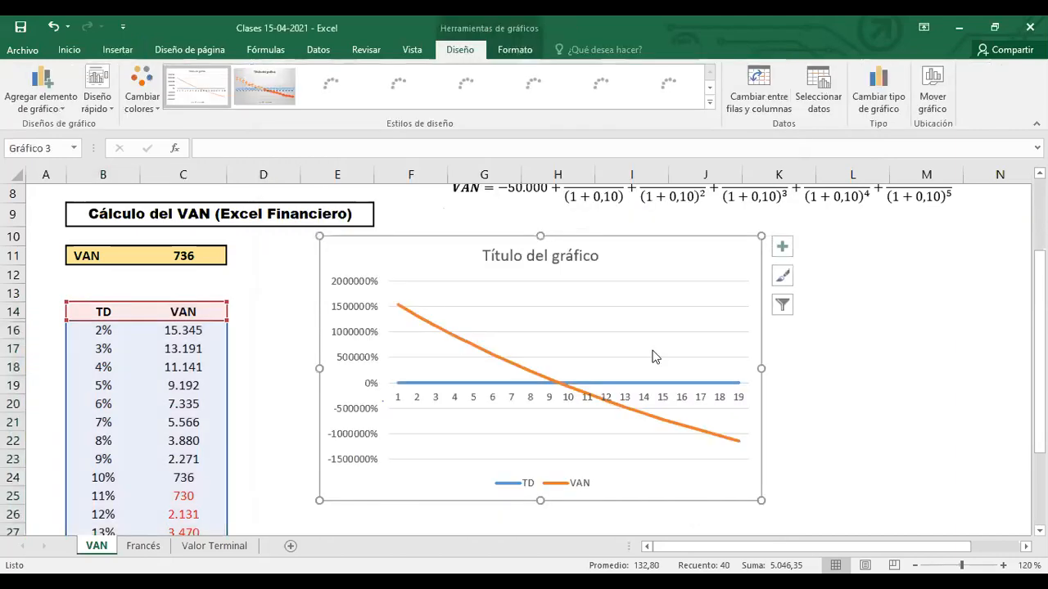
pyautogui.click(651, 383)
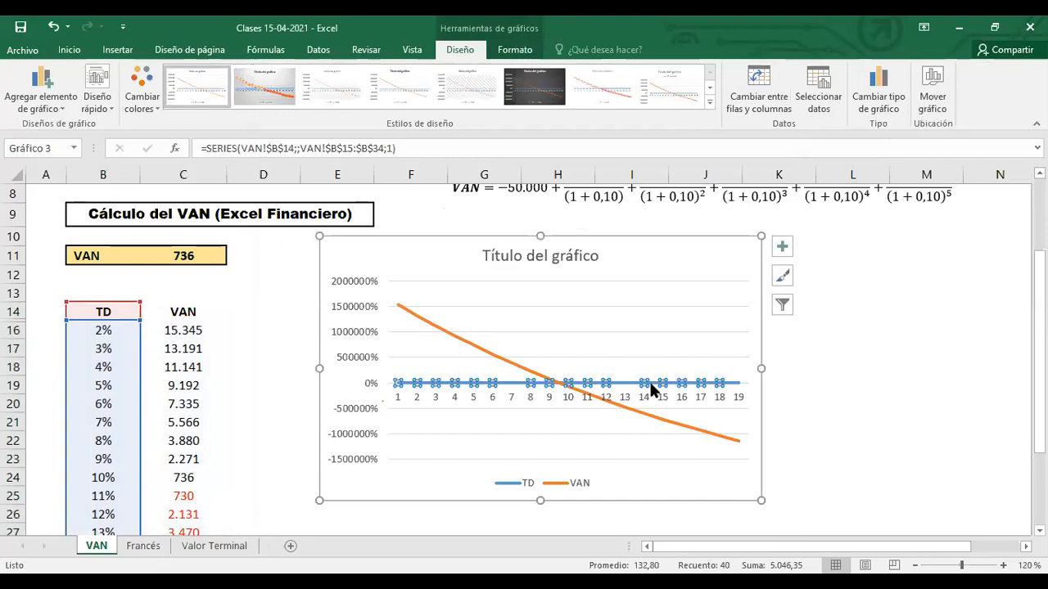
pyautogui.press('Delete')
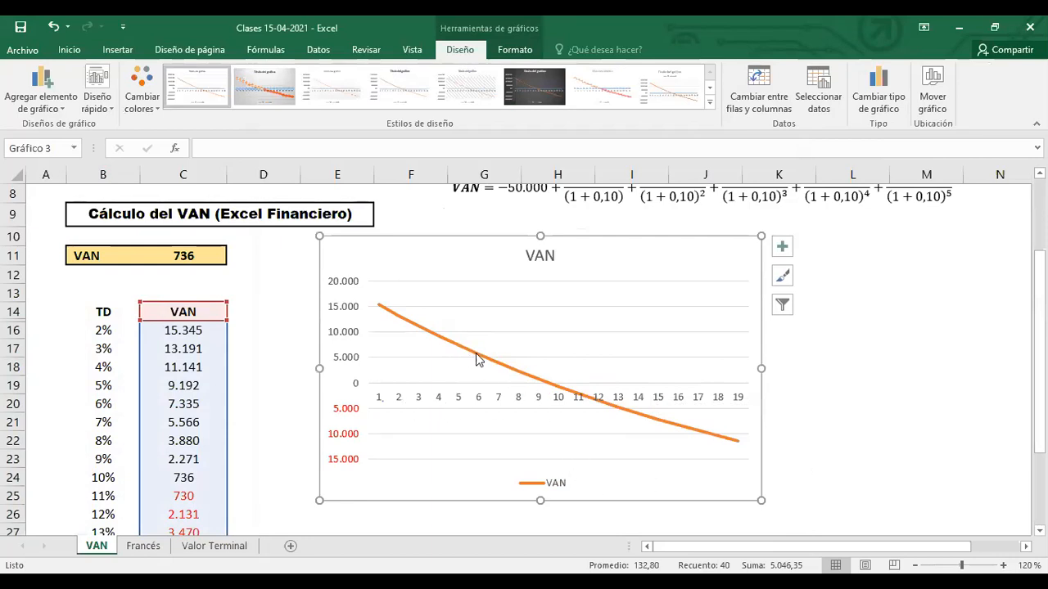
pyautogui.click(459, 401)
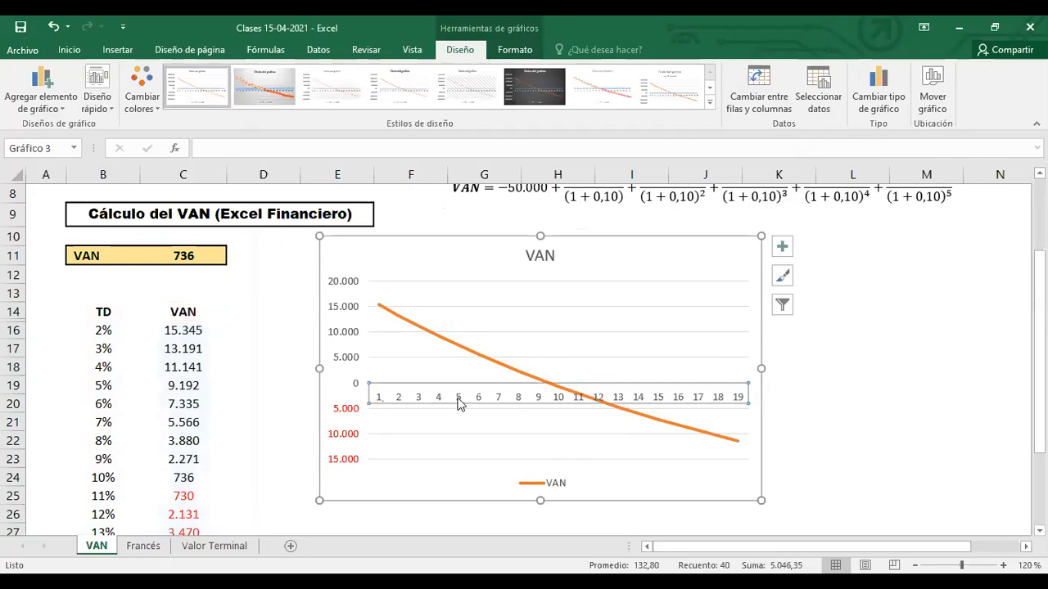
pyautogui.doubleClick(458, 401)
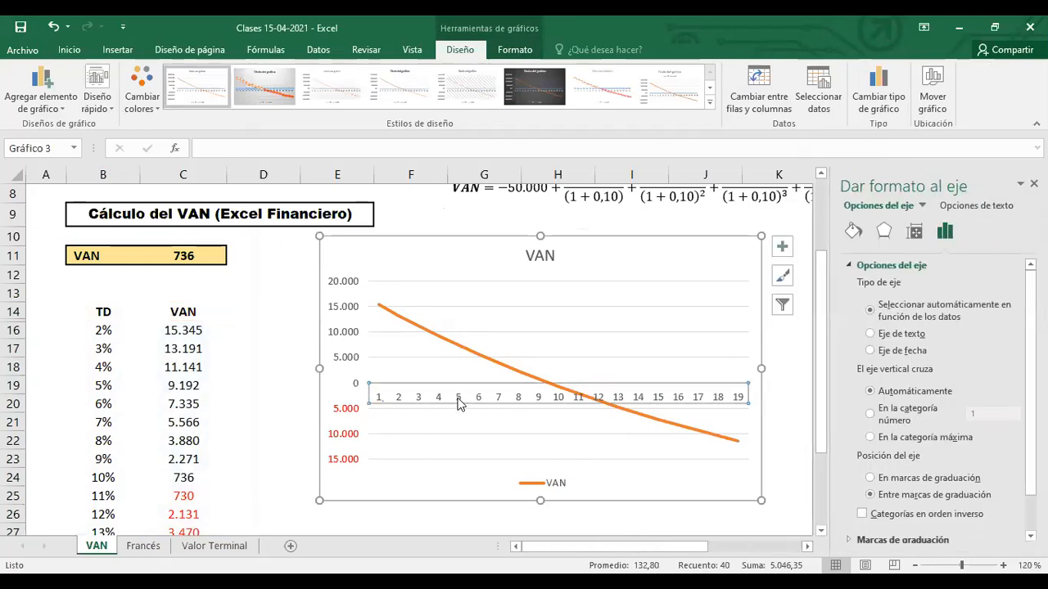
pyautogui.rightClick(379, 394)
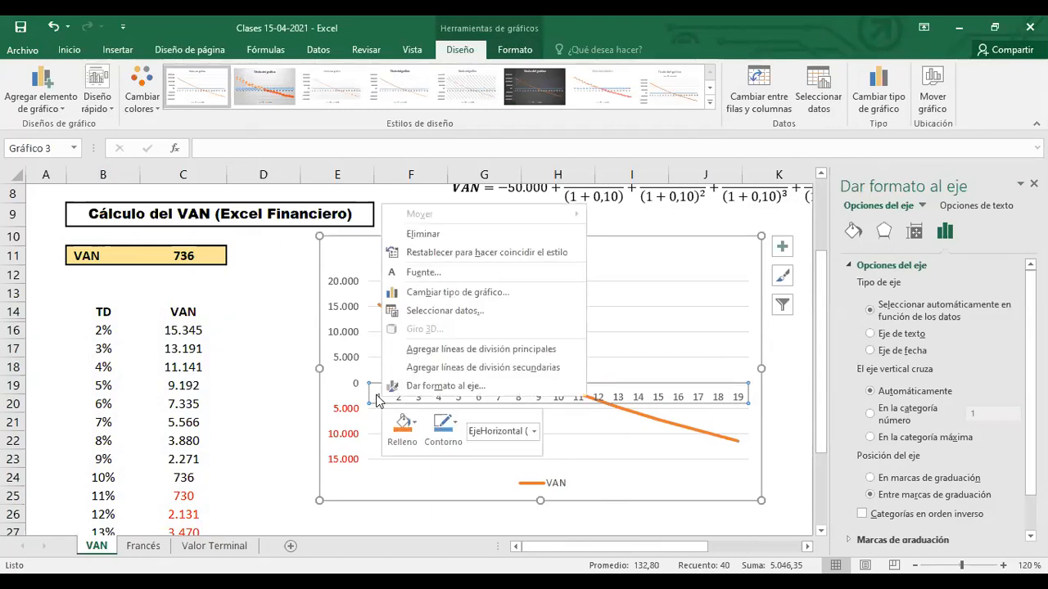
pyautogui.press('Escape')
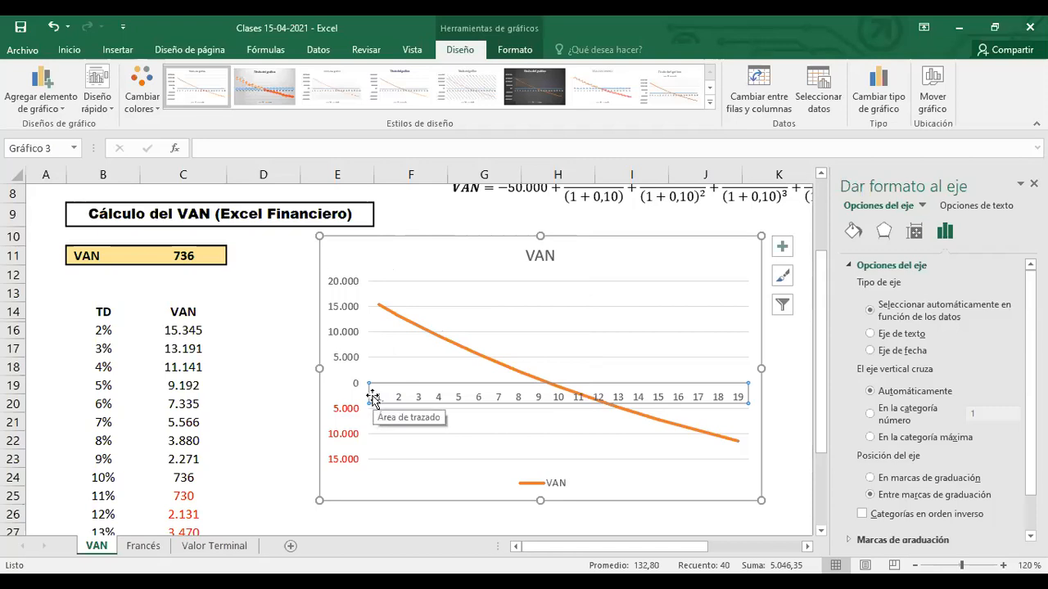
pyautogui.rightClick(740, 403)
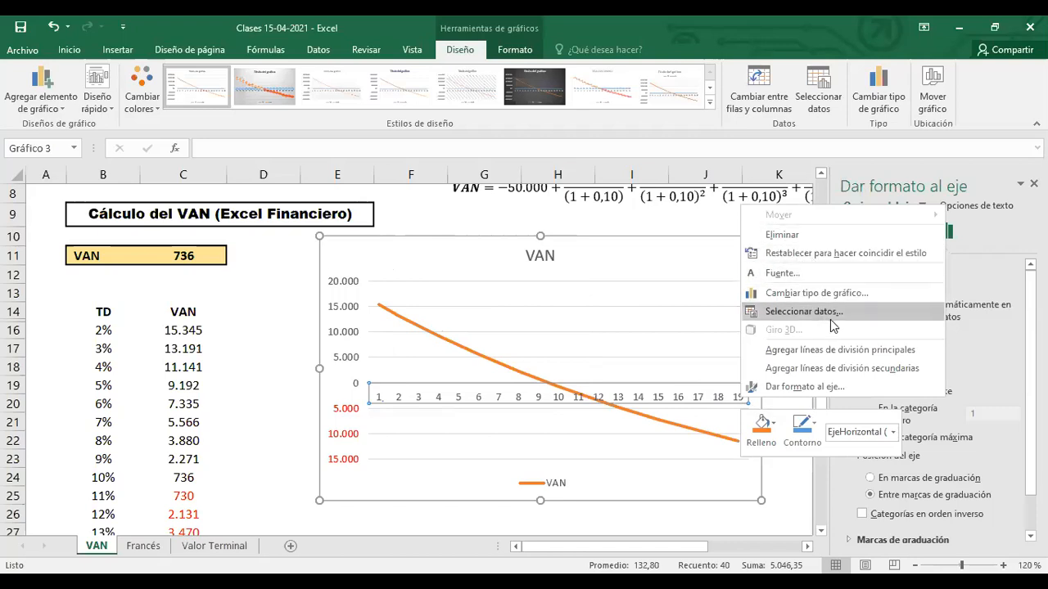
pyautogui.click(783, 273)
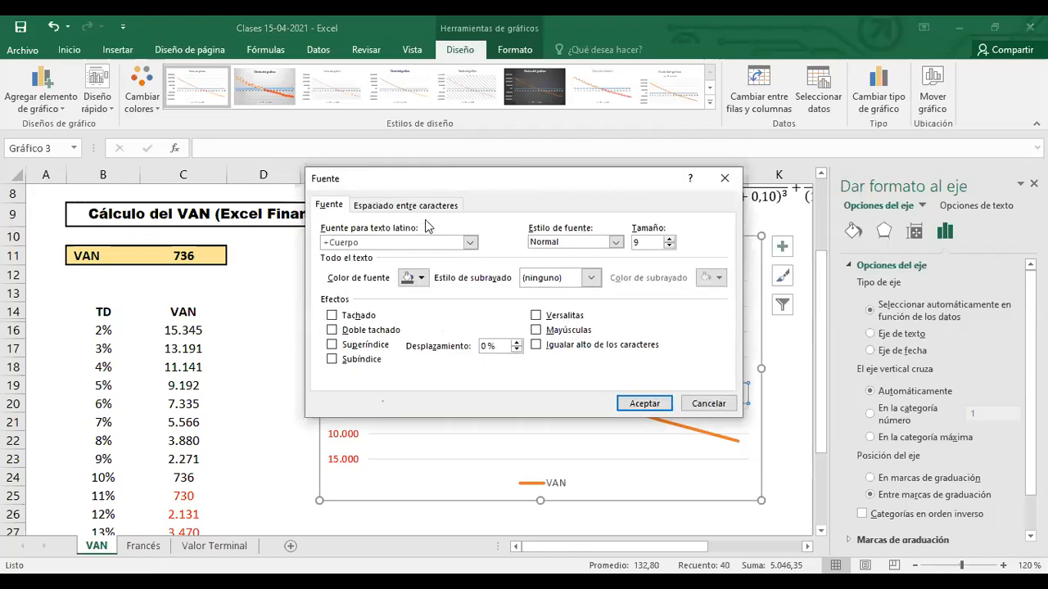
pyautogui.click(417, 205)
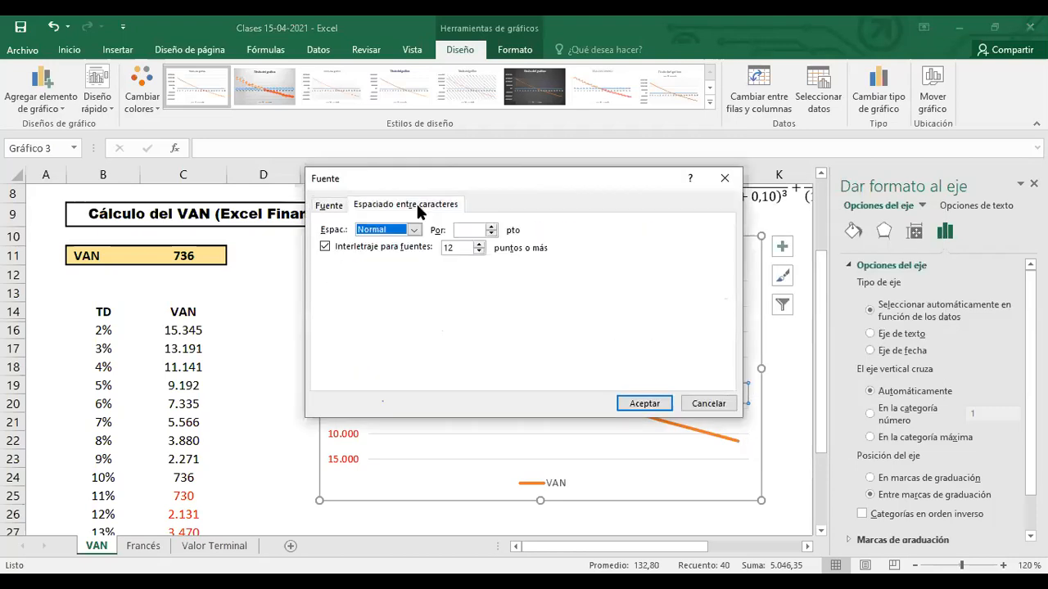
pyautogui.click(724, 178)
pyautogui.click(400, 400)
pyautogui.click(398, 401)
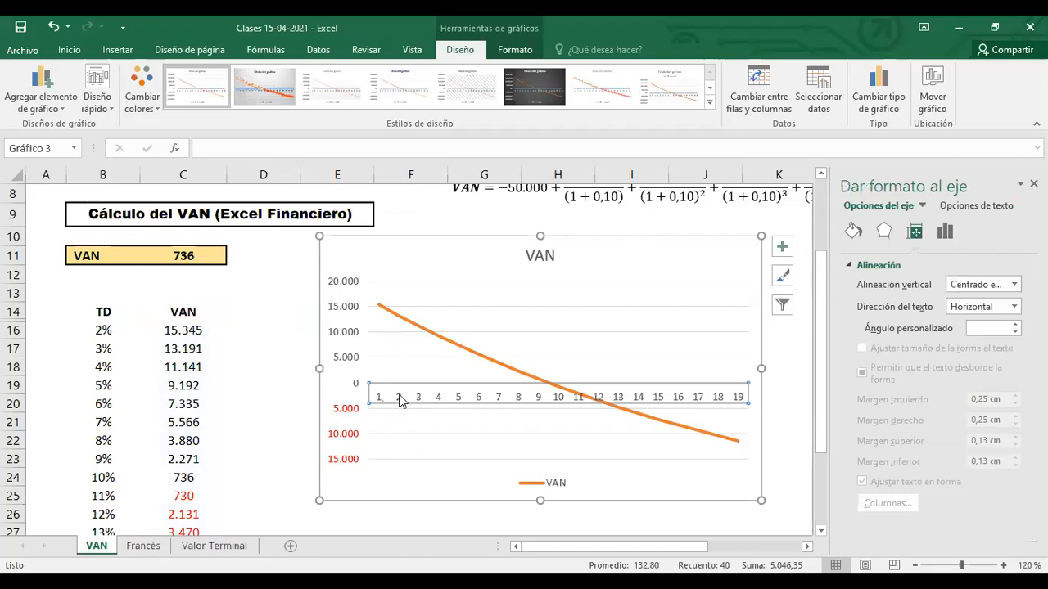
pyautogui.click(108, 109)
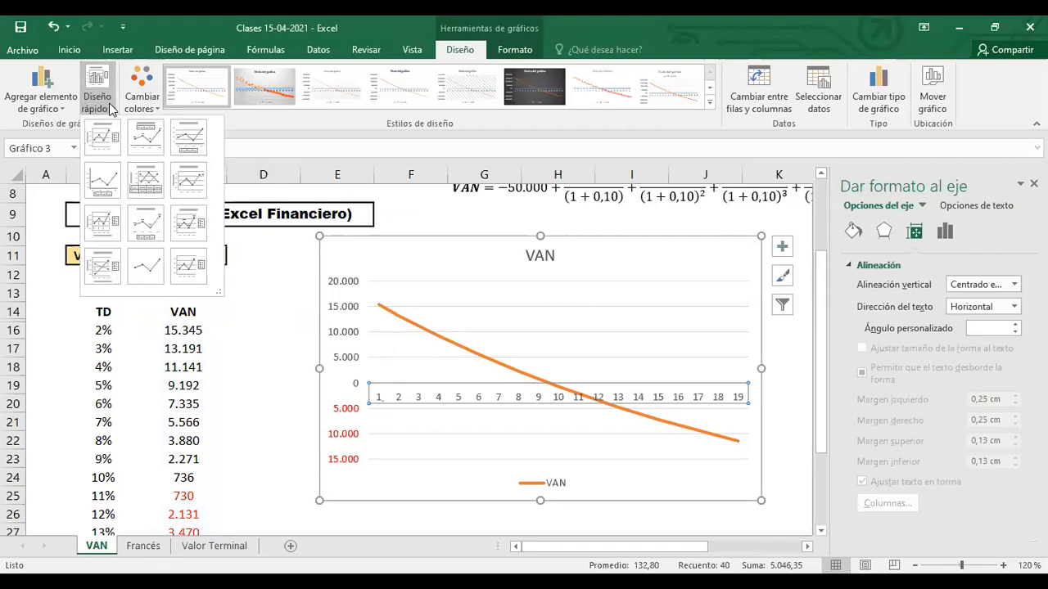
pyautogui.click(641, 238)
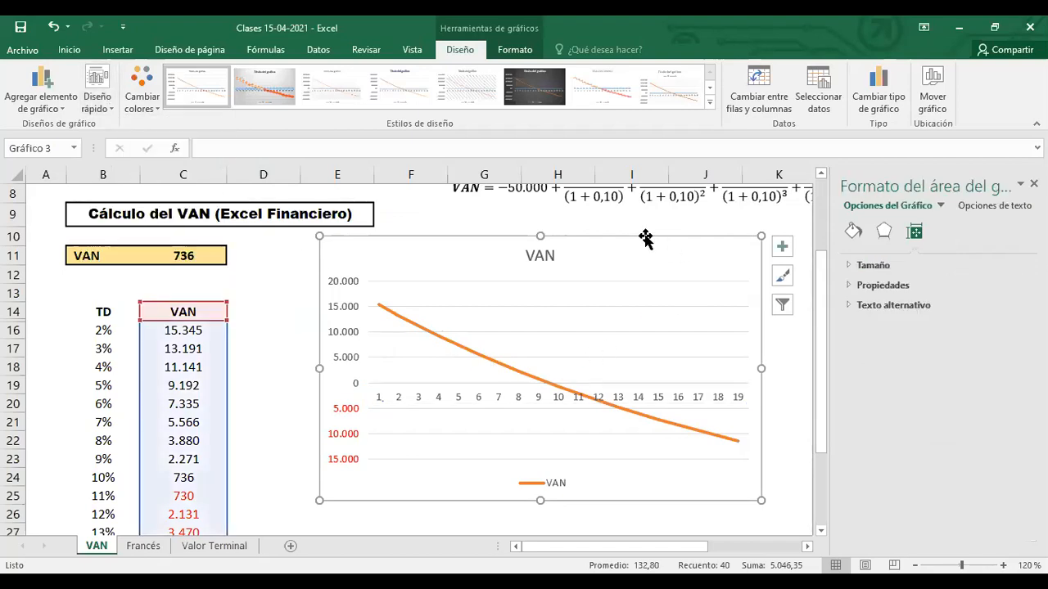
pyautogui.click(768, 104)
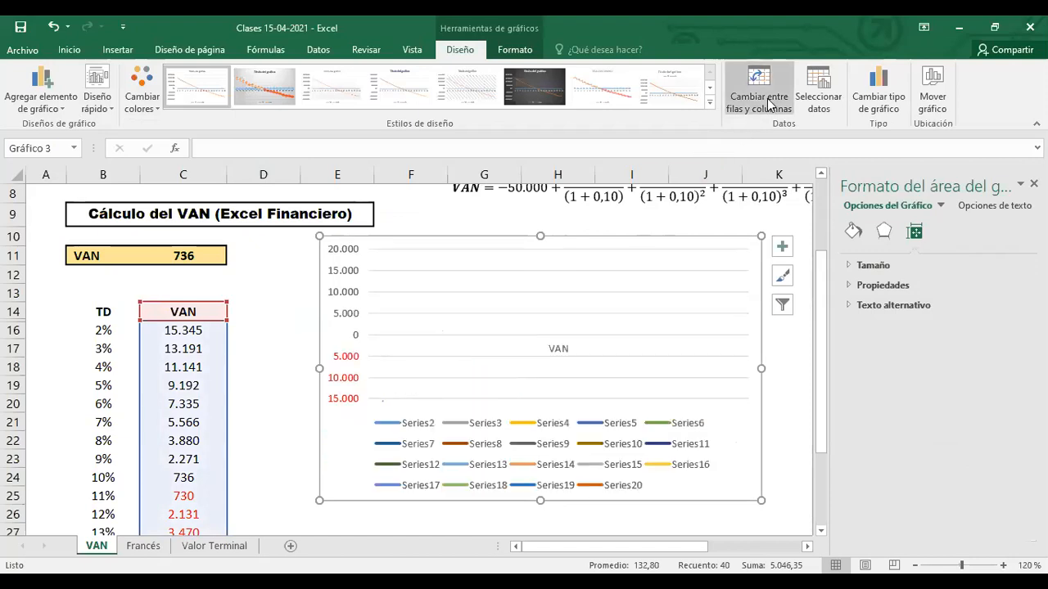
pyautogui.click(769, 104)
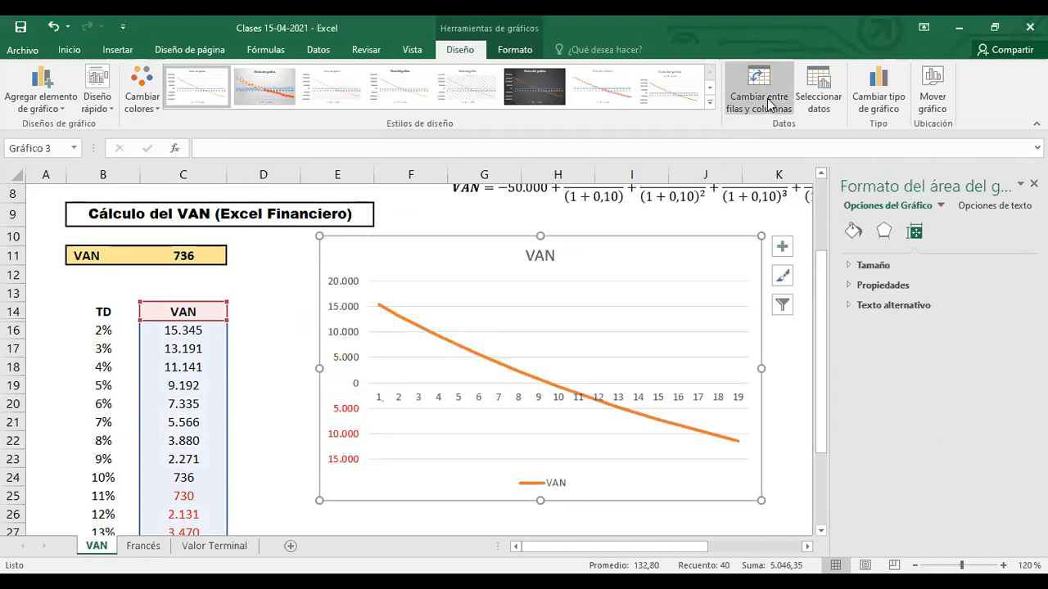
# Step: Set the chart's horizontal axis labels to the TD rates from 2% to 20% in B16:B34
pyautogui.click(819, 91)
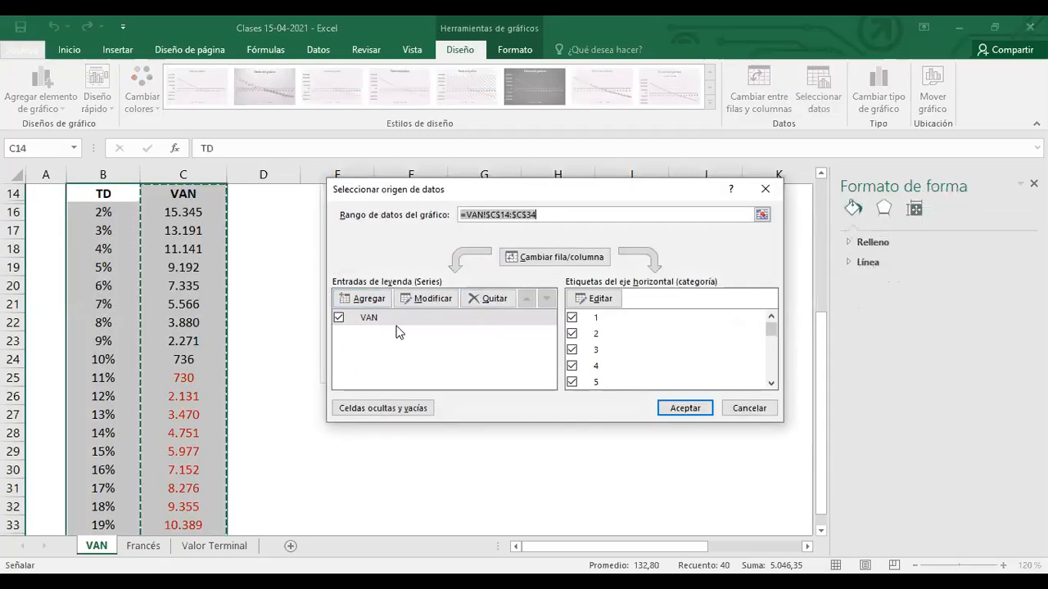
pyautogui.click(610, 300)
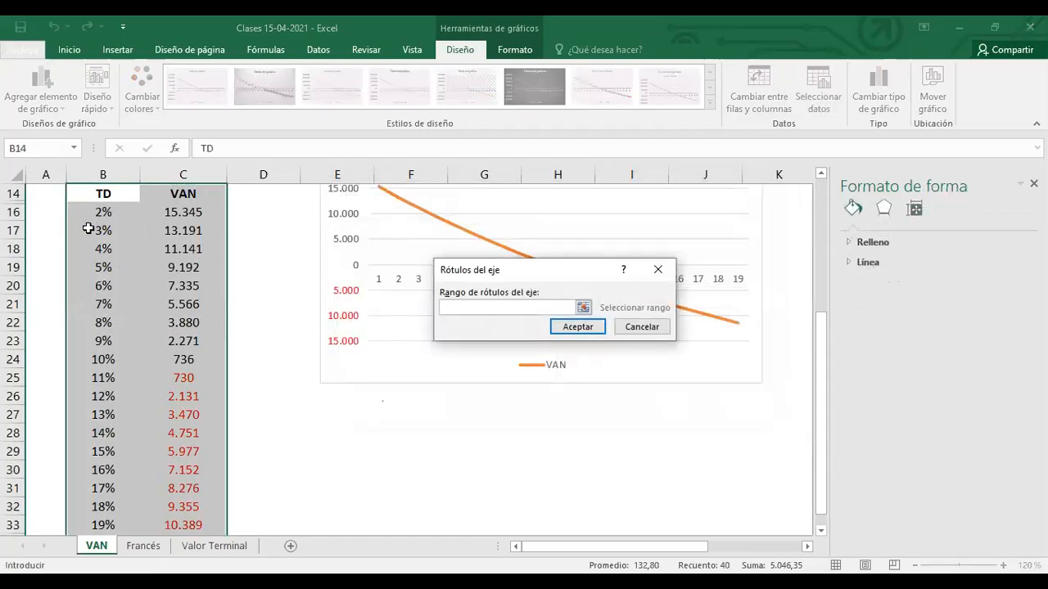
pyautogui.click(104, 212)
pyautogui.moveTo(109, 507); pyautogui.dragTo(107, 531)
pyautogui.click(577, 326)
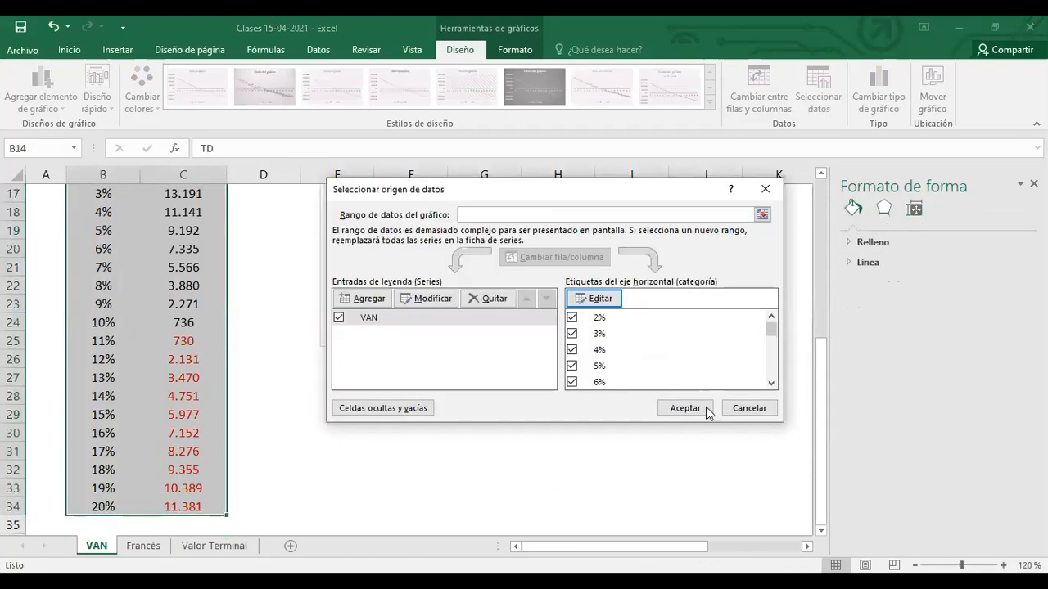
pyautogui.click(699, 409)
# Step: Move the chart down beside the data table, level with the TD and VAN headers, and enlarge it slightly
pyautogui.scroll(3, 661, 351)
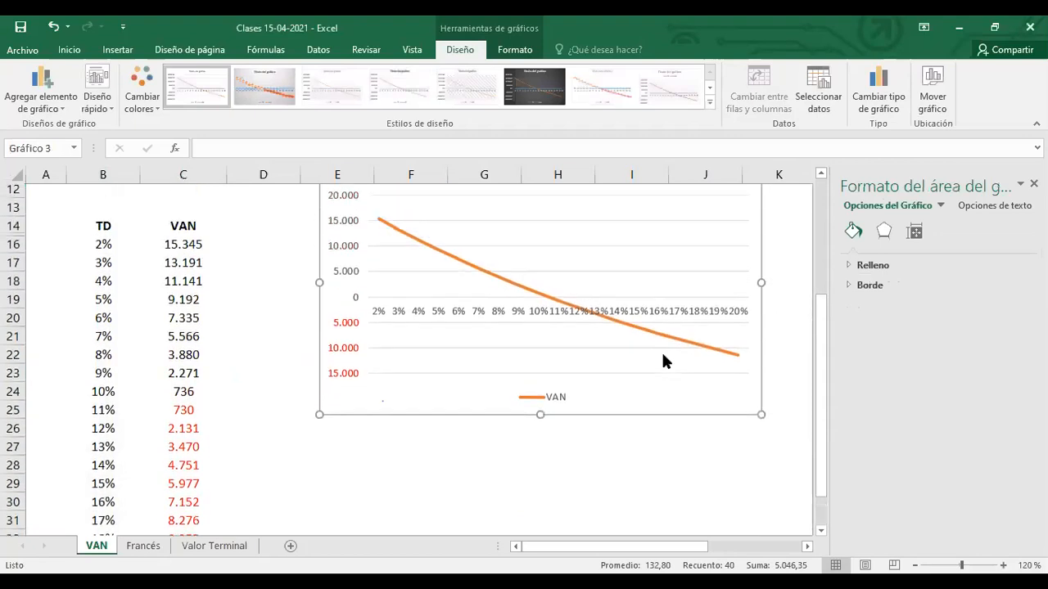
pyautogui.moveTo(566, 237); pyautogui.dragTo(534, 302)
pyautogui.scroll(-2, 740, 424)
pyautogui.moveTo(730, 449); pyautogui.dragTo(793, 481)
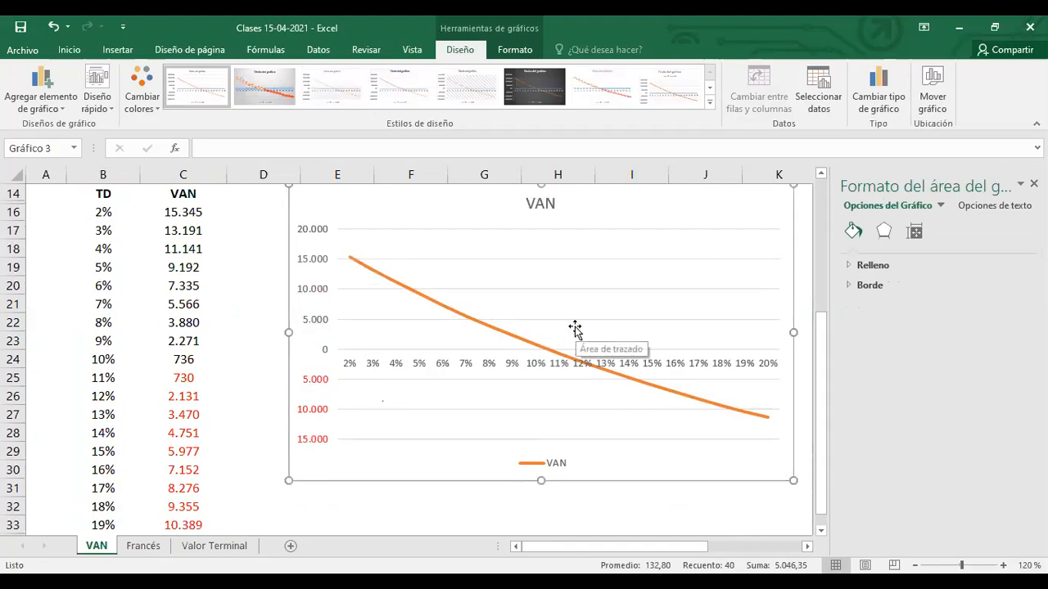
# Step: Apply the chart style with square markers, vertical gridlines and the legend beneath the title
pyautogui.click(708, 103)
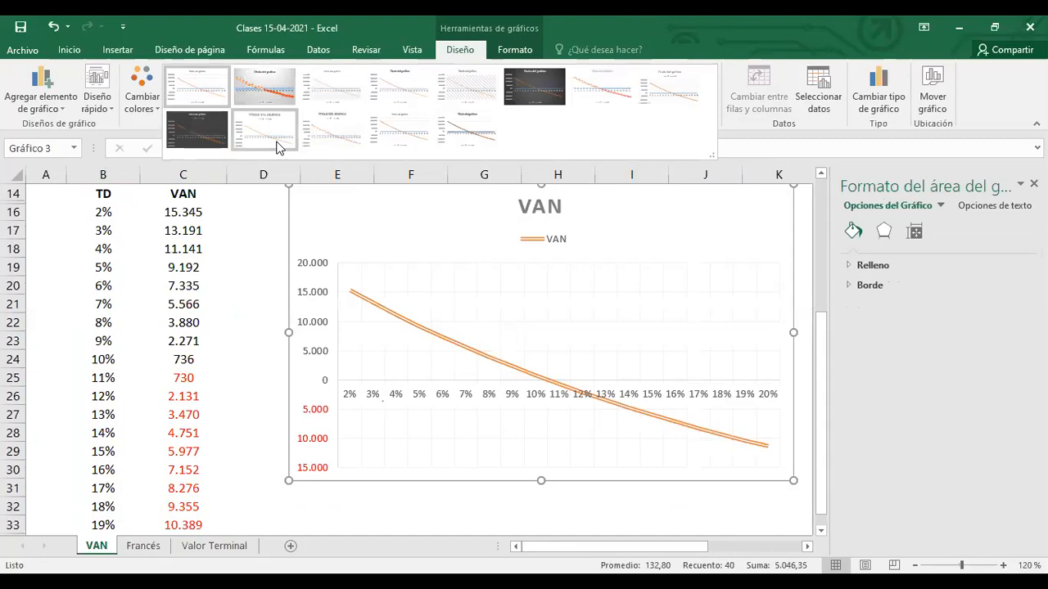
pyautogui.click(333, 129)
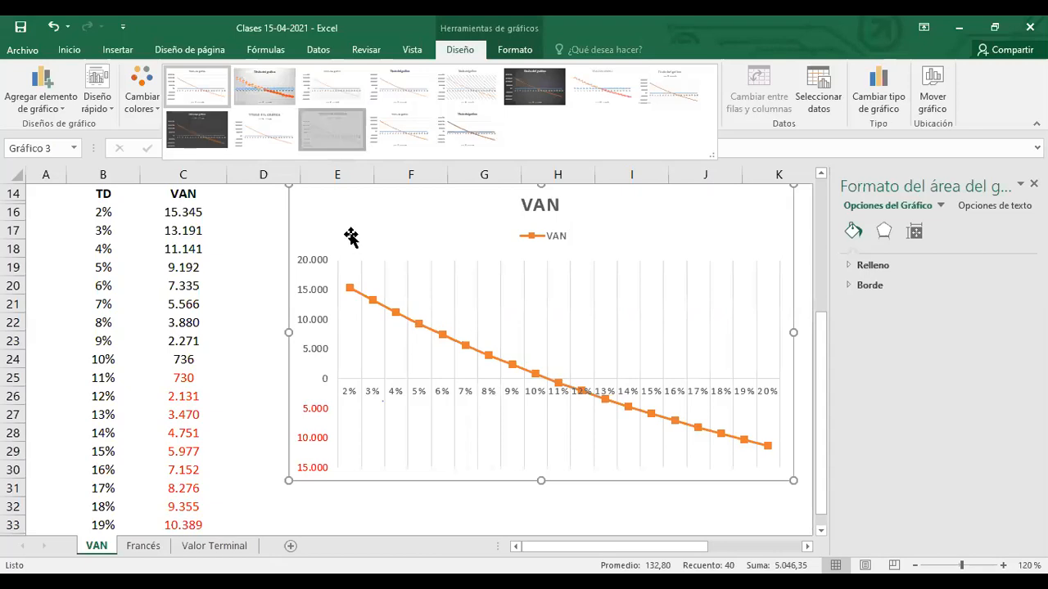
pyautogui.click(115, 112)
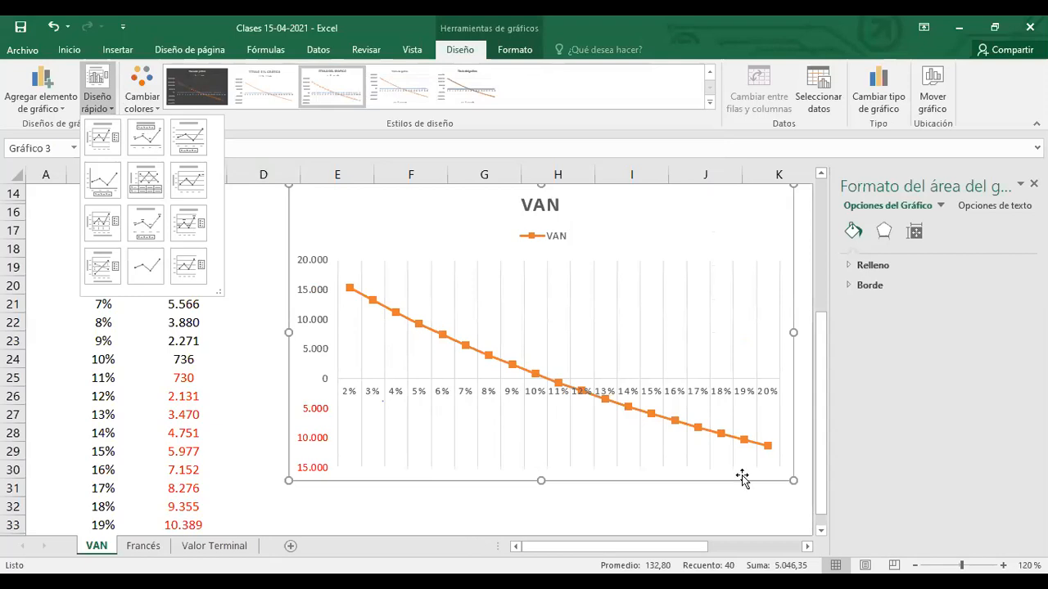
# Step: Close the chart formatting pane and enlarge the chart to reach column M and row 33
pyautogui.scroll(1, 799, 343)
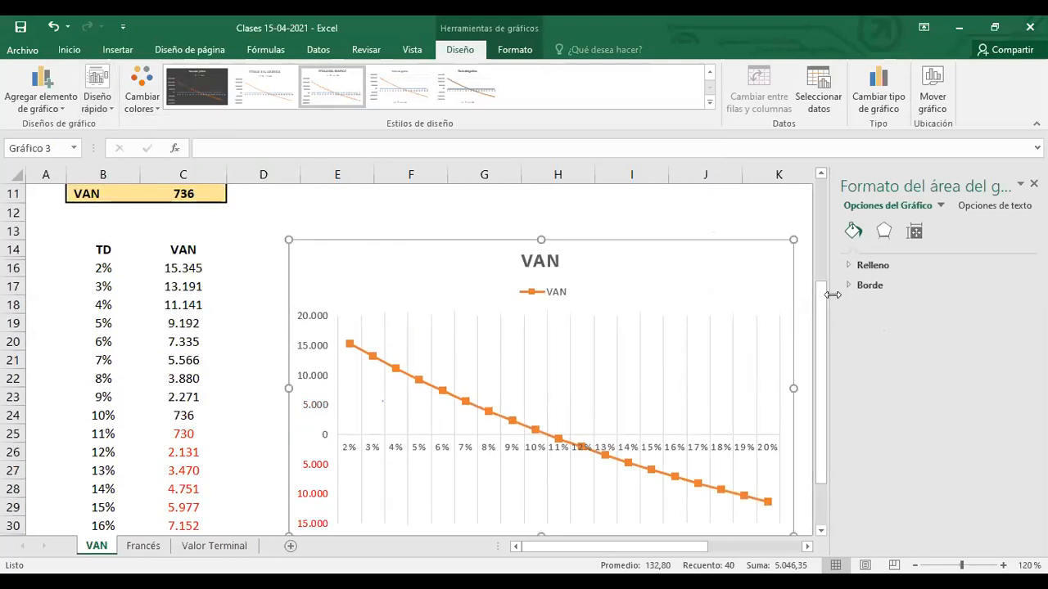
pyautogui.scroll(-4, 769, 278)
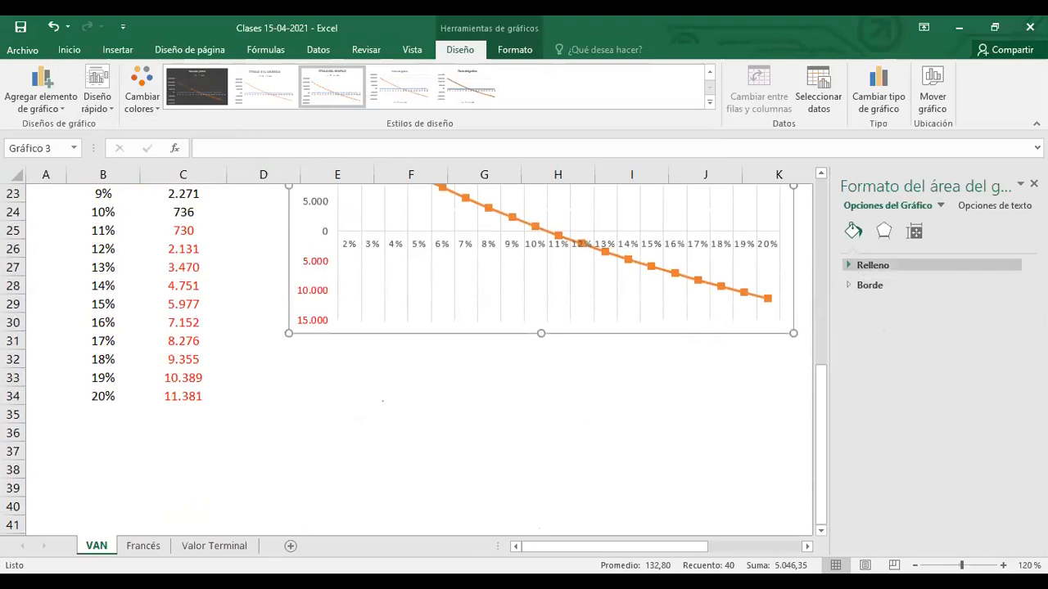
pyautogui.click(843, 359)
pyautogui.scroll(4, 811, 360)
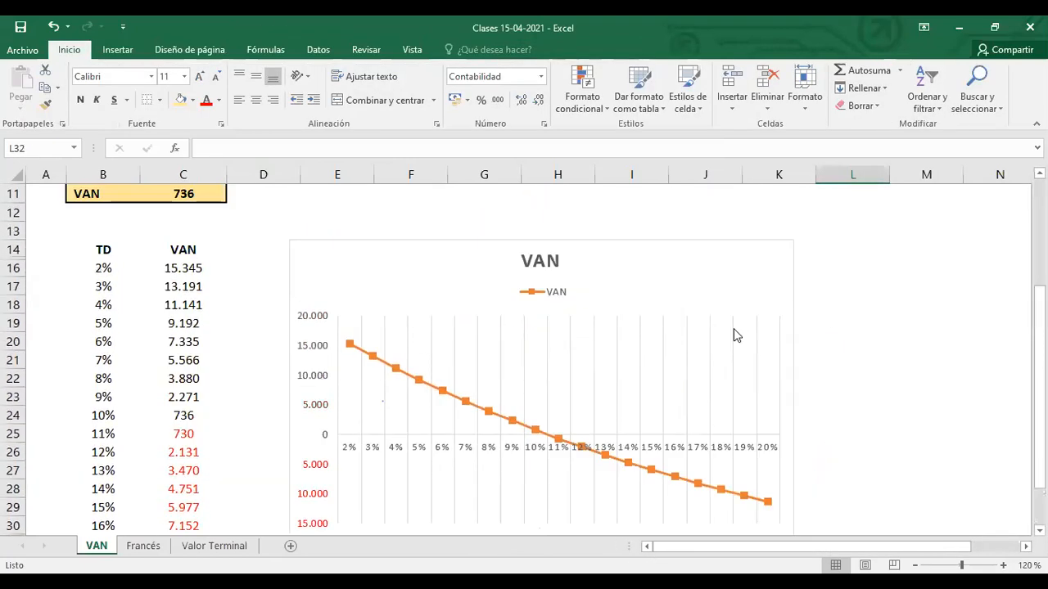
pyautogui.click(715, 242)
pyautogui.scroll(-2, 823, 413)
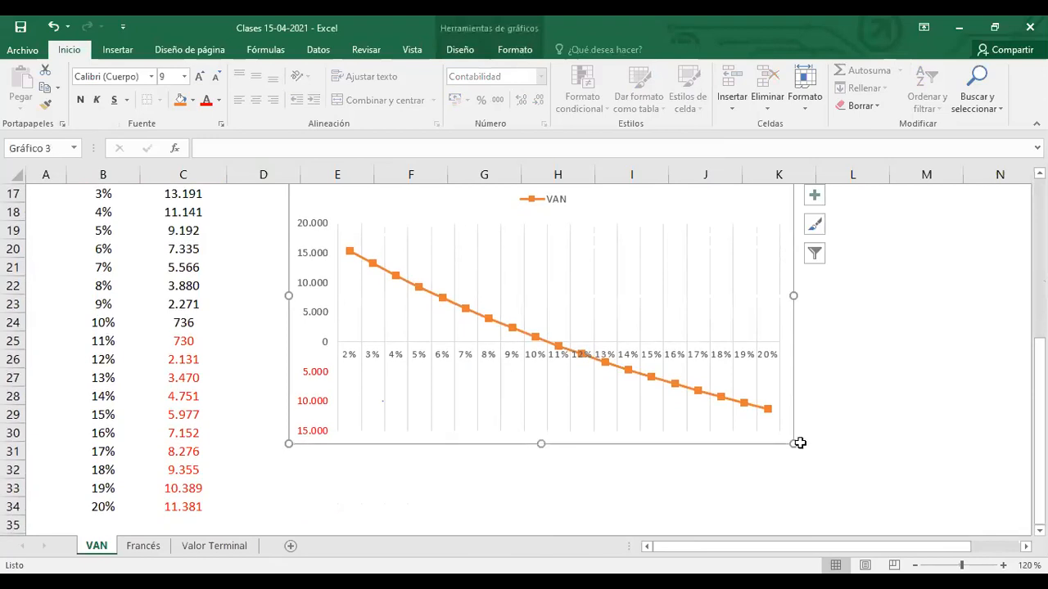
pyautogui.moveTo(794, 443); pyautogui.dragTo(948, 495)
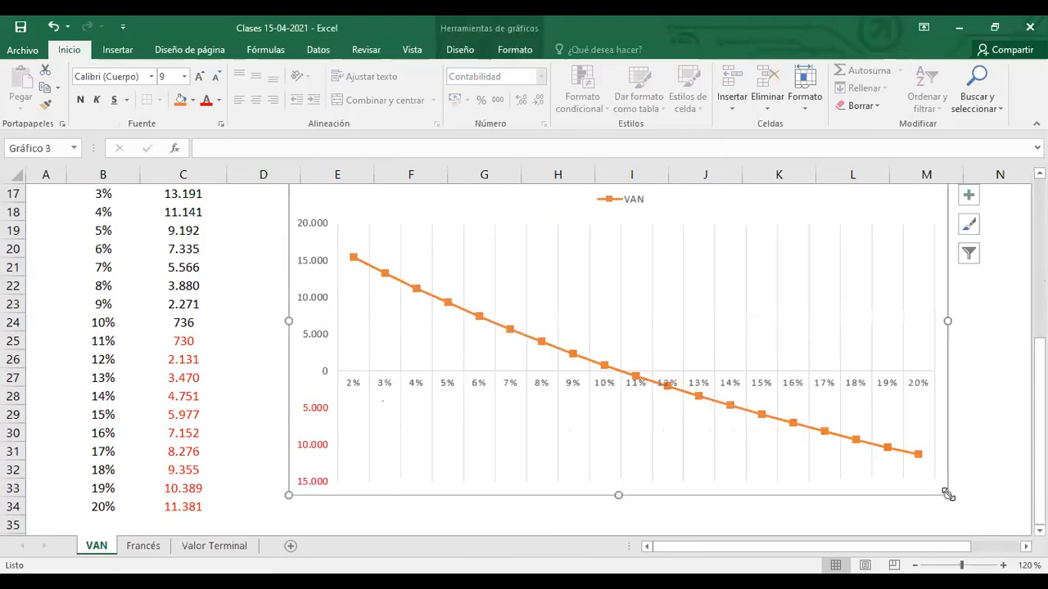
# Step: Change the chart title to PERFIL DEL VAN
pyautogui.scroll(1, 558, 299)
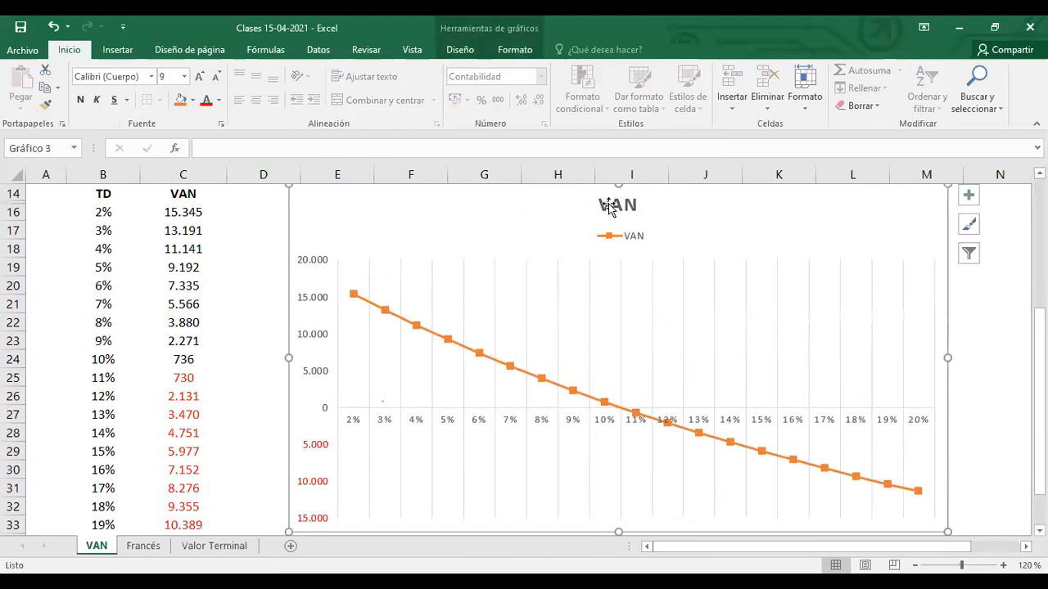
pyautogui.scroll(1, 608, 206)
pyautogui.click(614, 260)
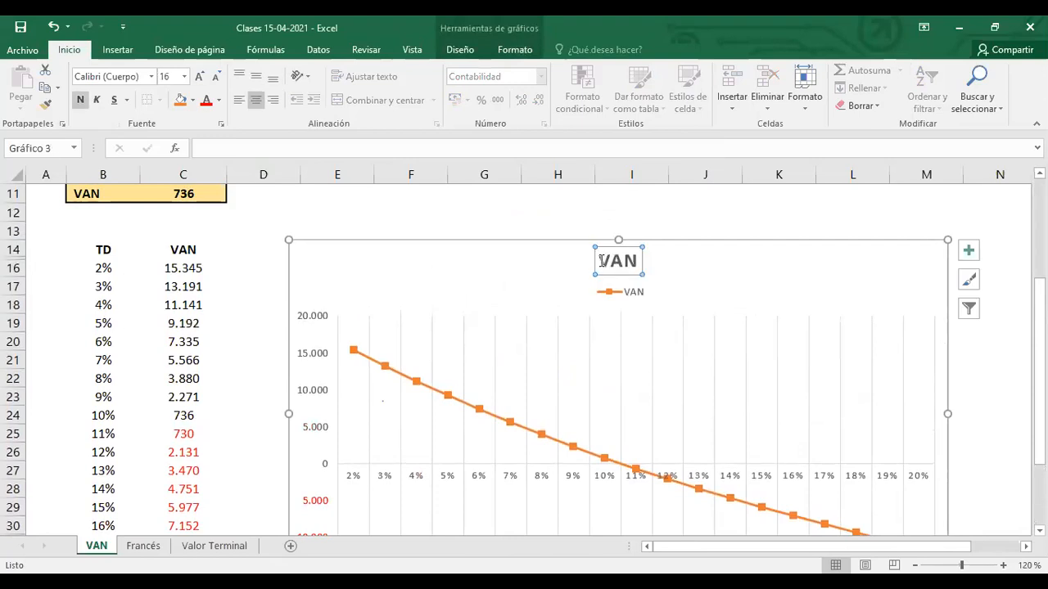
pyautogui.click(600, 260)
pyautogui.write('PERFIL ')
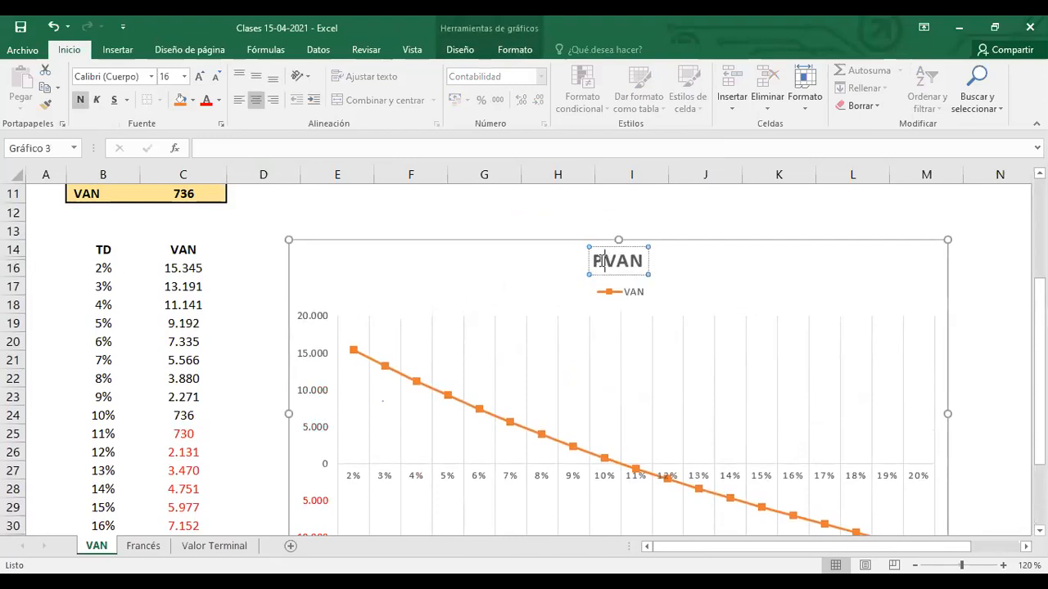
pyautogui.write('DE')
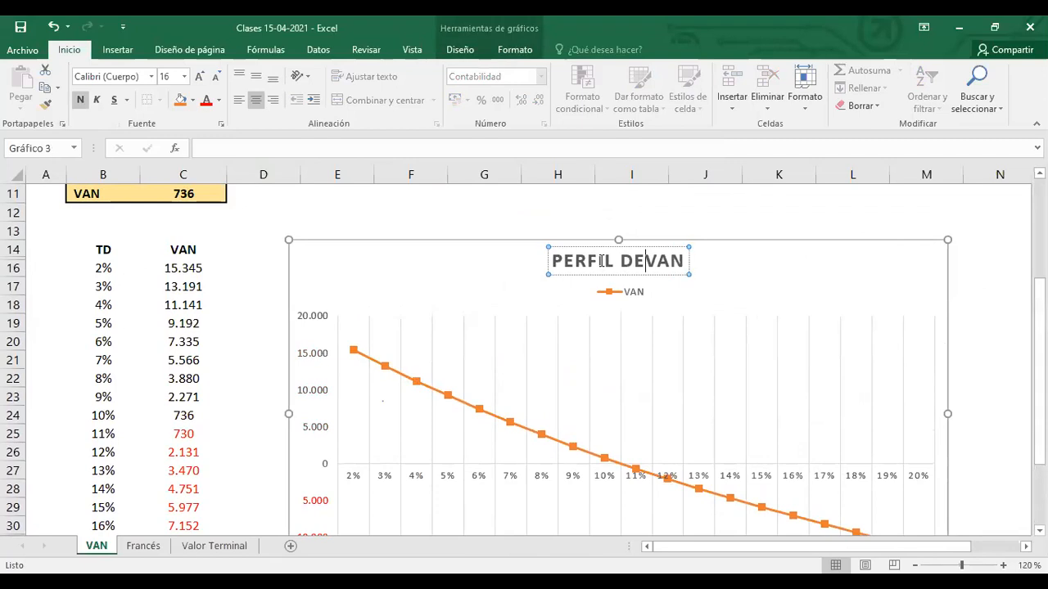
pyautogui.write('L')
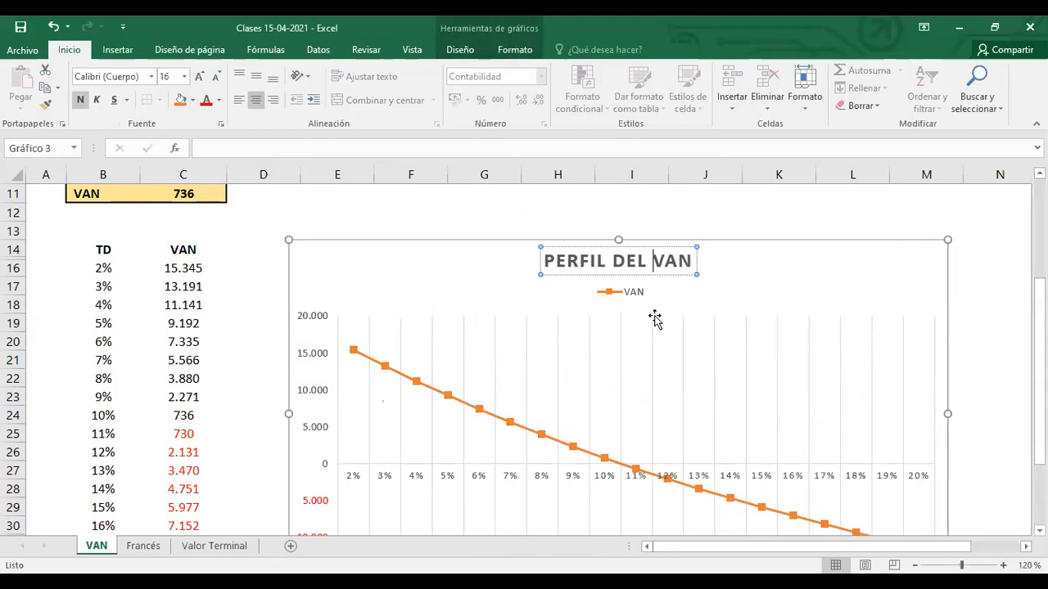
pyautogui.click(986, 299)
# Step: Examine on the chart how the VAN curve moves as the discount rate rises from 2% to 20%
pyautogui.scroll(-2, 982, 311)
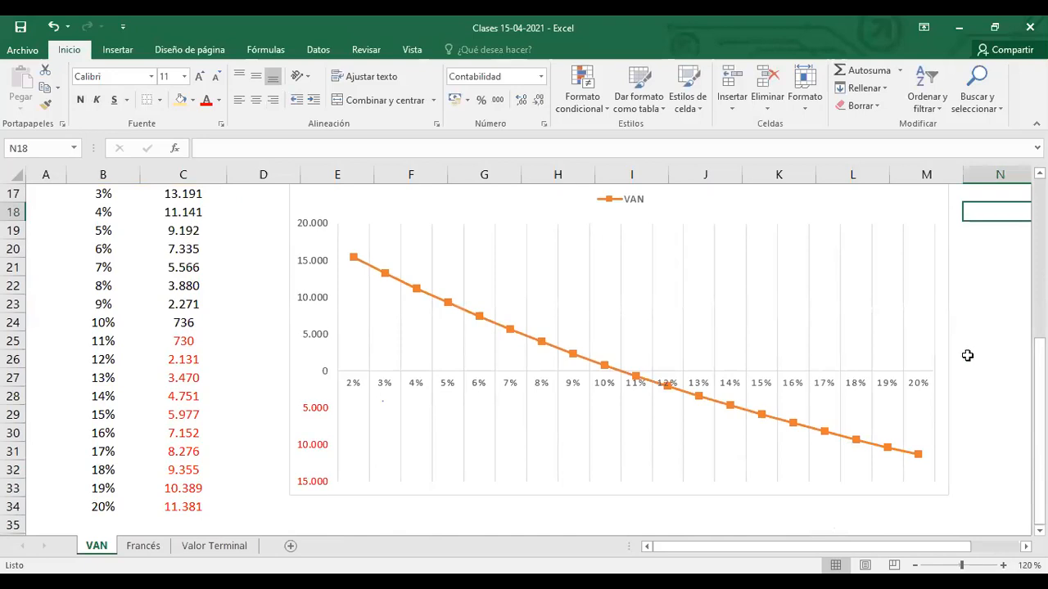
pyautogui.scroll(2, 953, 358)
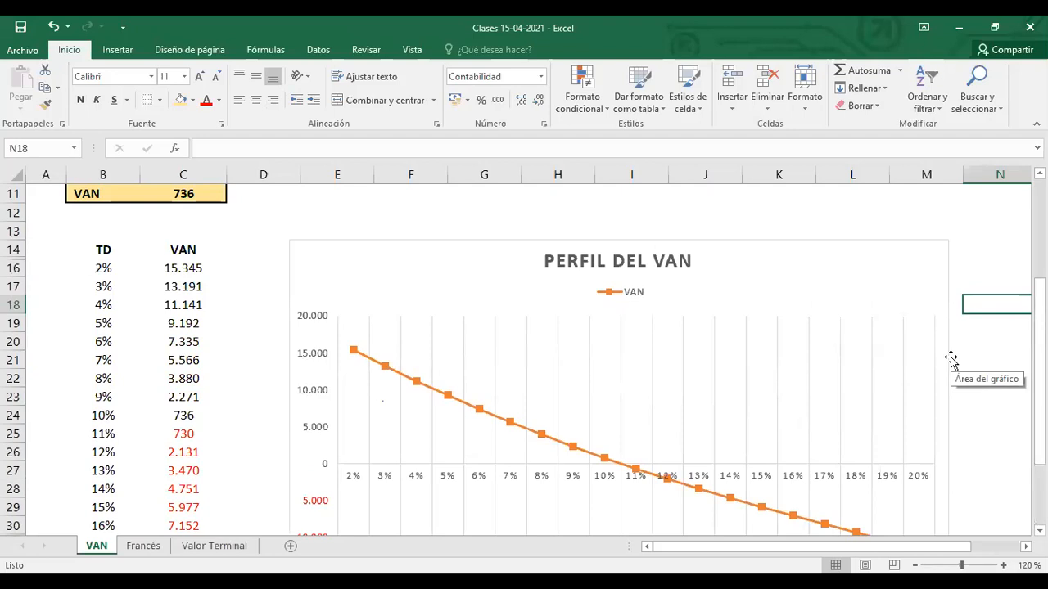
pyautogui.scroll(-1, 521, 316)
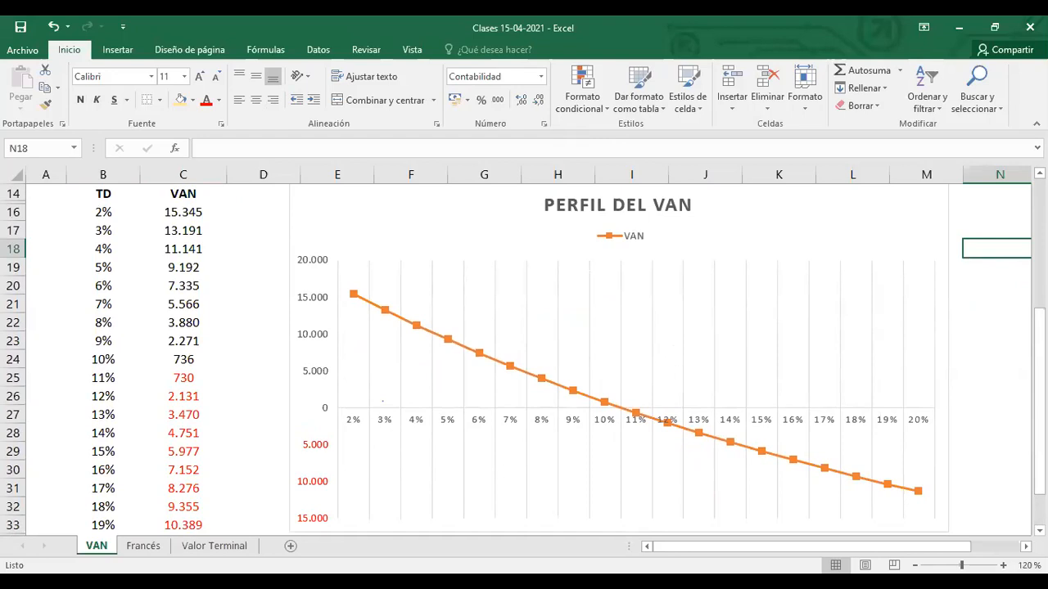
pyautogui.click(388, 424)
pyautogui.moveTo(352, 438); pyautogui.dragTo(643, 436)
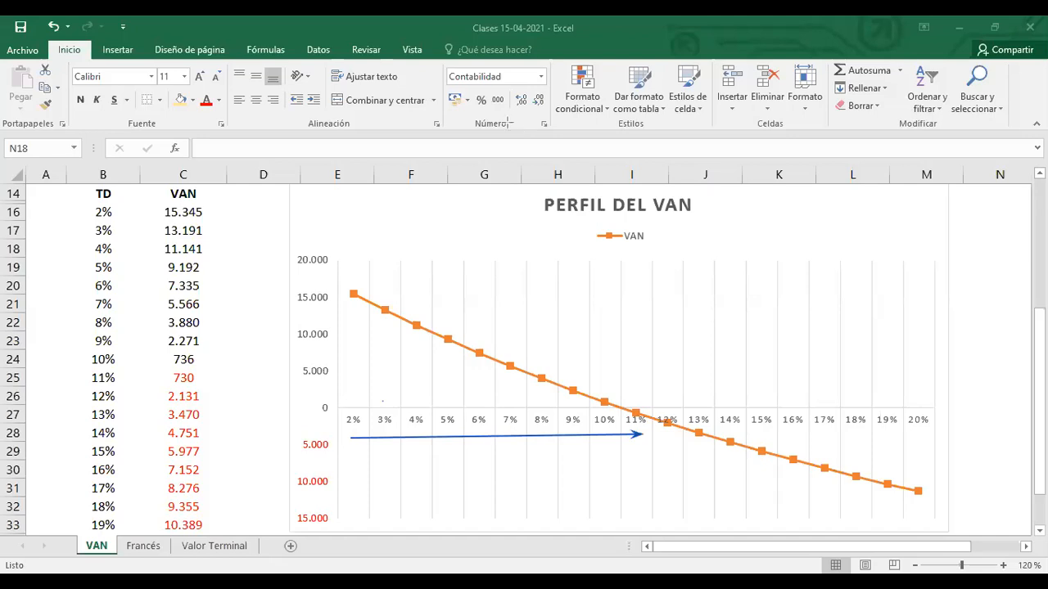
pyautogui.moveTo(354, 311)
pyautogui.mouseDown()
pyautogui.moveTo(445, 363)
pyautogui.moveTo(536, 391)
pyautogui.mouseUp()
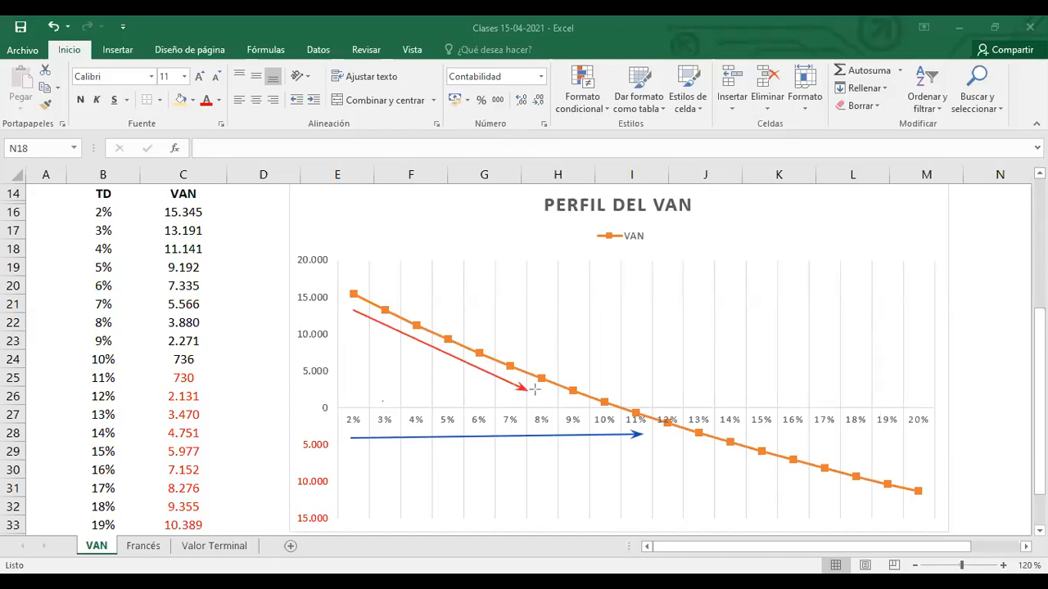
# Step: Annotate the chart with a red arrow running below the VAN curve from about 12% to 18%
pyautogui.moveTo(667, 445)
pyautogui.mouseDown()
pyautogui.moveTo(792, 464)
pyautogui.moveTo(869, 501)
pyautogui.mouseUp()
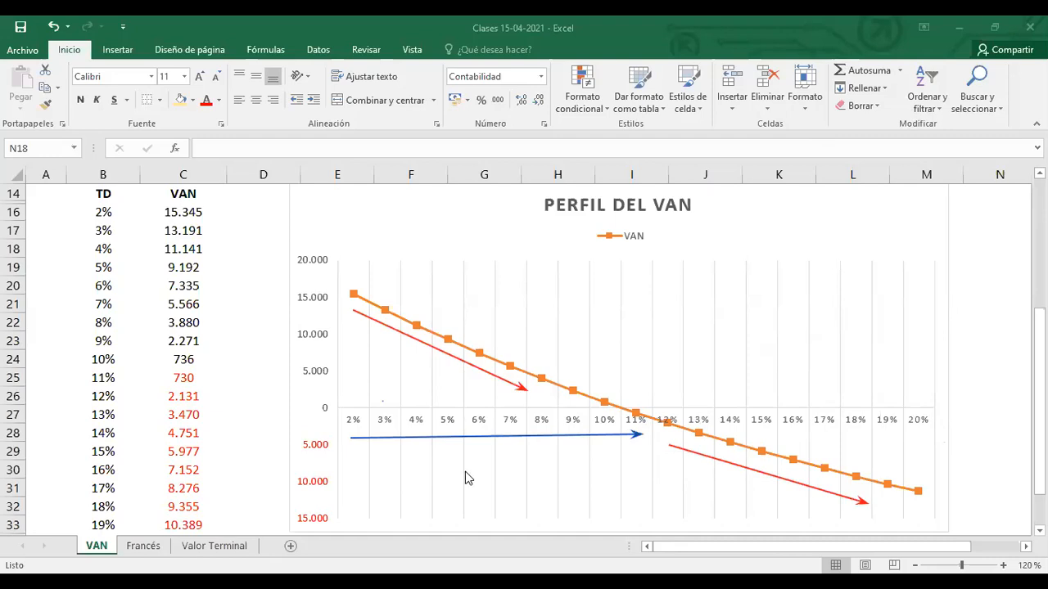
pyautogui.moveTo(942, 428)
pyautogui.mouseDown()
pyautogui.moveTo(936, 437)
pyautogui.moveTo(947, 432)
pyautogui.mouseUp()
pyautogui.moveTo(271, 247)
pyautogui.mouseDown()
pyautogui.moveTo(292, 247)
pyautogui.moveTo(299, 263)
pyautogui.moveTo(309, 242)
pyautogui.mouseUp()
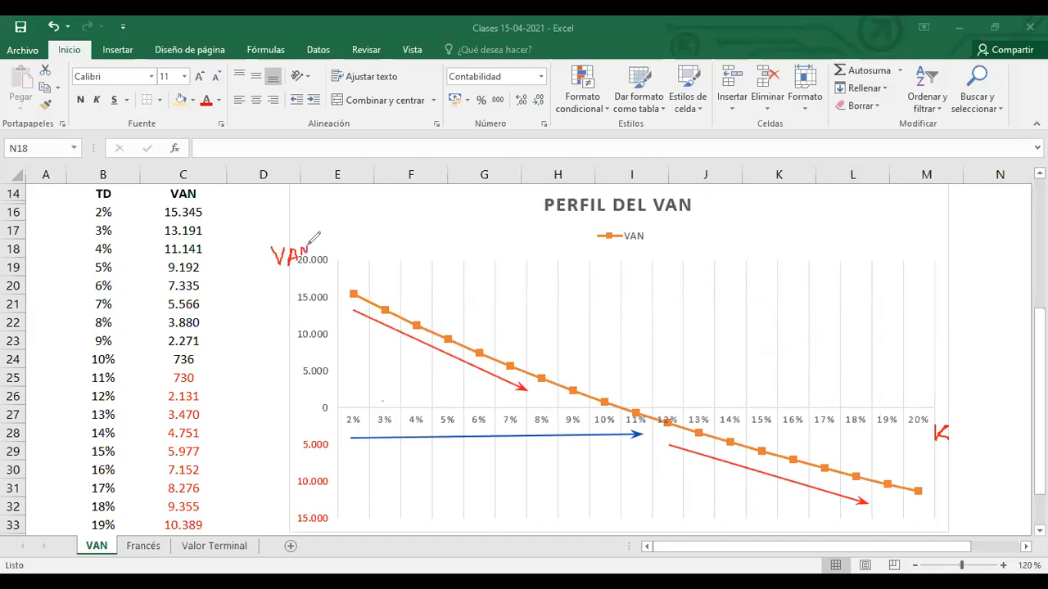
pyautogui.hotkey('ctrl', 'z')
pyautogui.hotkey('ctrl', 'z')
pyautogui.hotkey('ctrl', 'z')
pyautogui.hotkey('ctrl', 'z')
pyautogui.hotkey('ctrl', 'z')
# Step: Label the chart axes with red text annotations, VAN above the vertical axis and K at the horizontal axis's end, erasing the handwritten K
pyautogui.click(272, 237)
pyautogui.write('VAN')
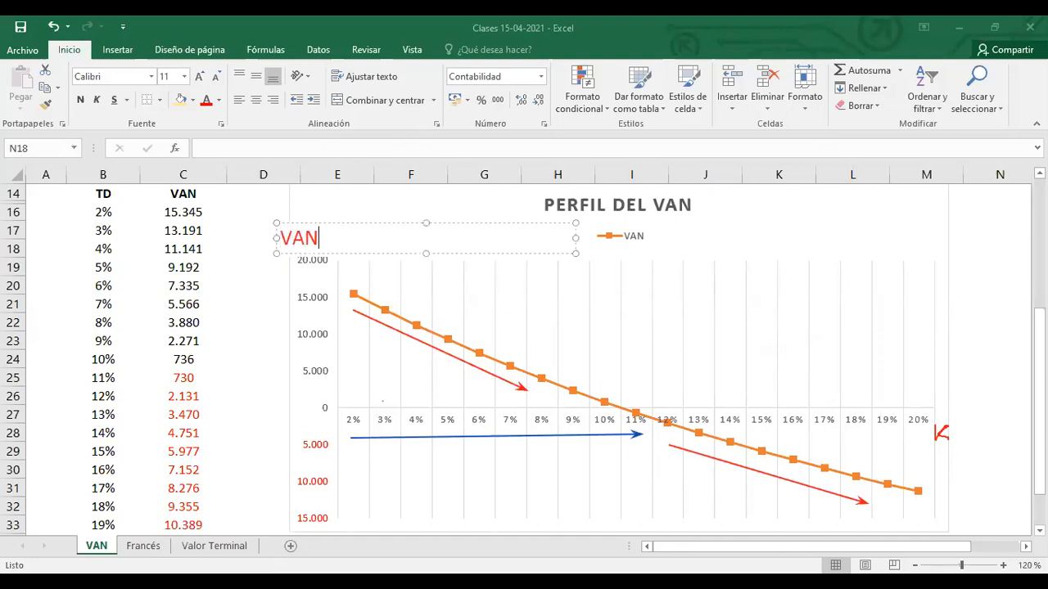
pyautogui.click(766, 129)
pyautogui.click(938, 435)
pyautogui.click(414, 119)
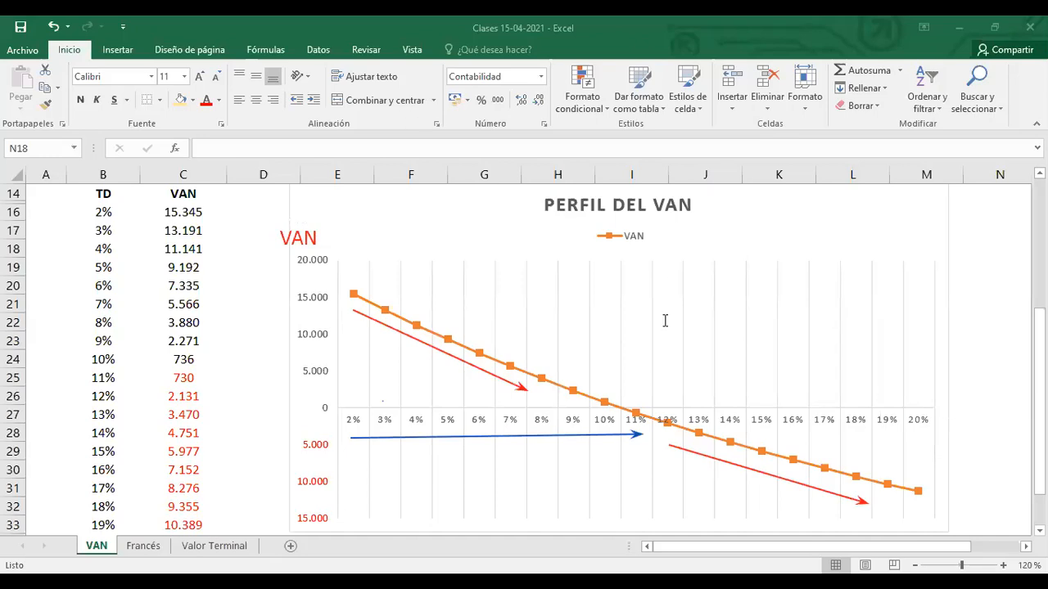
pyautogui.click(911, 429)
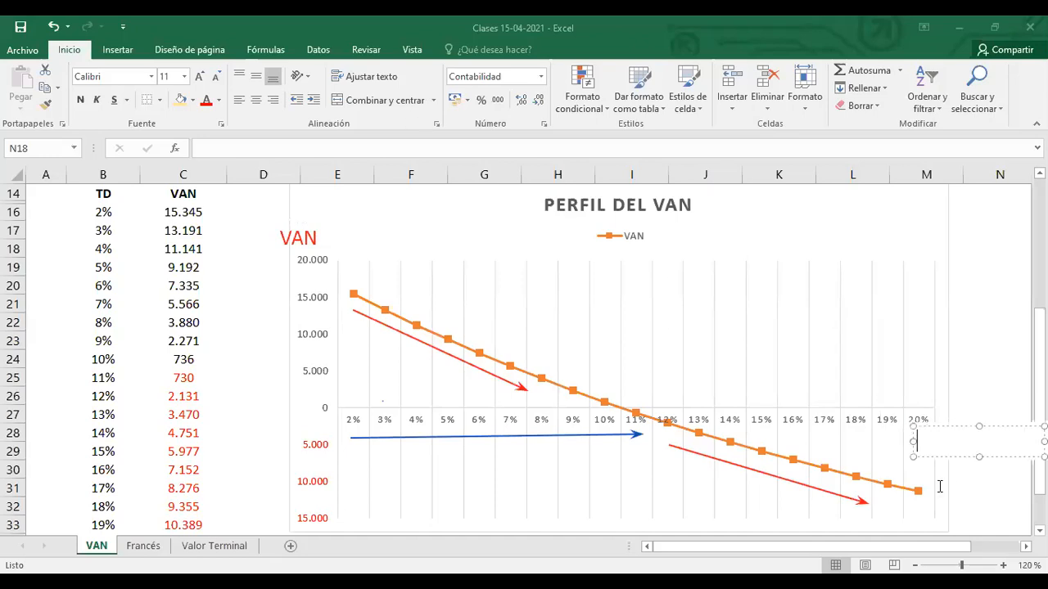
pyautogui.write('K')
pyautogui.press('Escape')
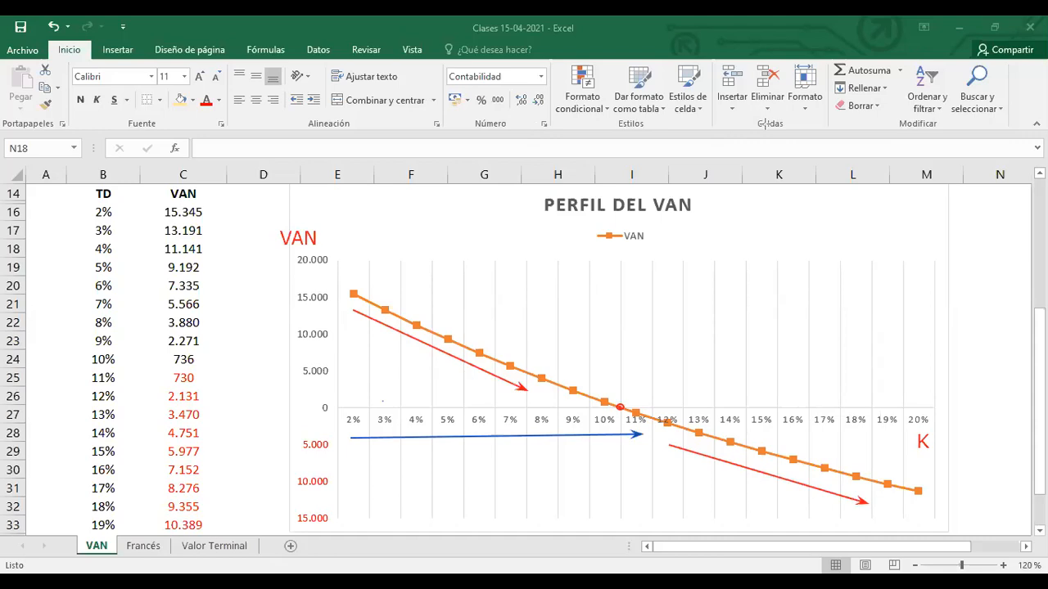
# Step: Mark with green arrows the point where the curve crosses zero and the table rows between 10% and 11%
pyautogui.moveTo(664, 341); pyautogui.dragTo(625, 400)
pyautogui.moveTo(46, 369); pyautogui.dragTo(101, 367)
pyautogui.hotkey('ctrl', 'z')
pyautogui.moveTo(49, 369); pyautogui.dragTo(97, 369)
pyautogui.moveTo(1040, 340); pyautogui.dragTo(1042, 222)
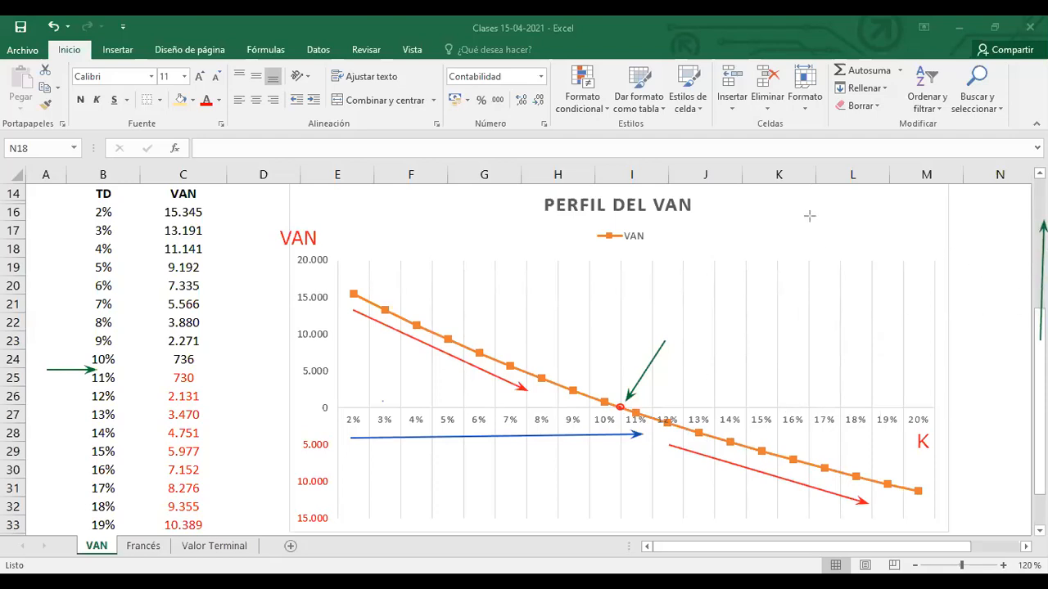
pyautogui.hotkey('ctrl', 'z')
# Step: Review the project cash flows in C3:H3 against the VAN profile chart
pyautogui.scroll(4, 716, 229)
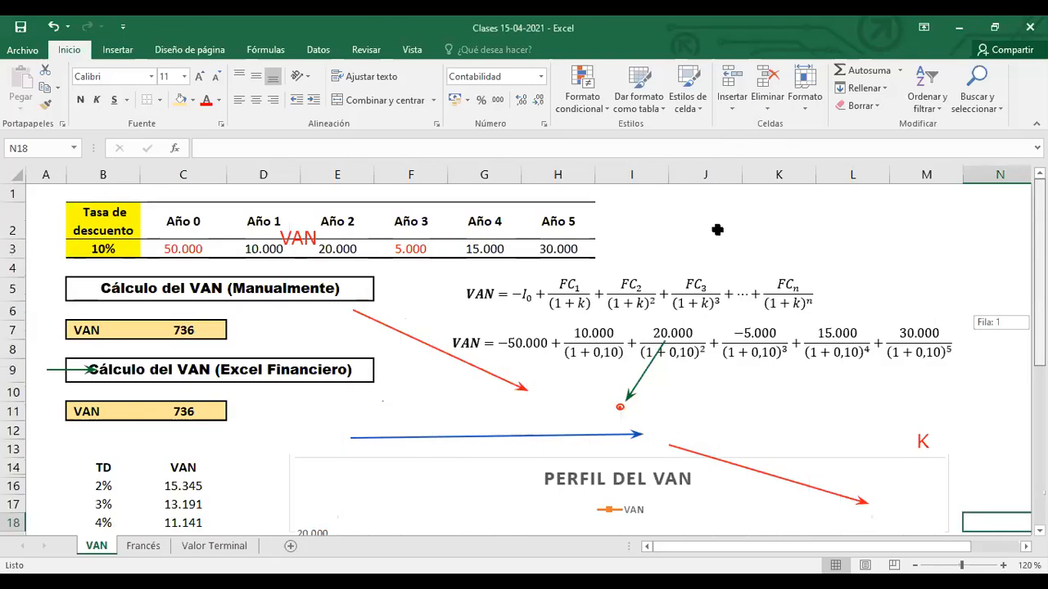
pyautogui.moveTo(160, 248); pyautogui.dragTo(562, 253)
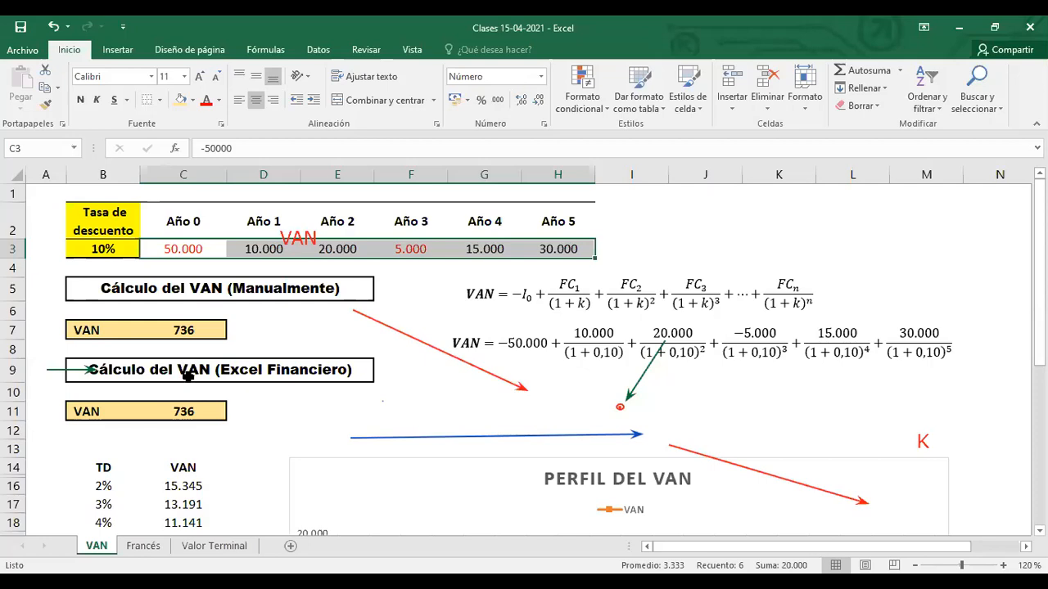
pyautogui.scroll(-5, 176, 391)
pyautogui.scroll(1, 434, 366)
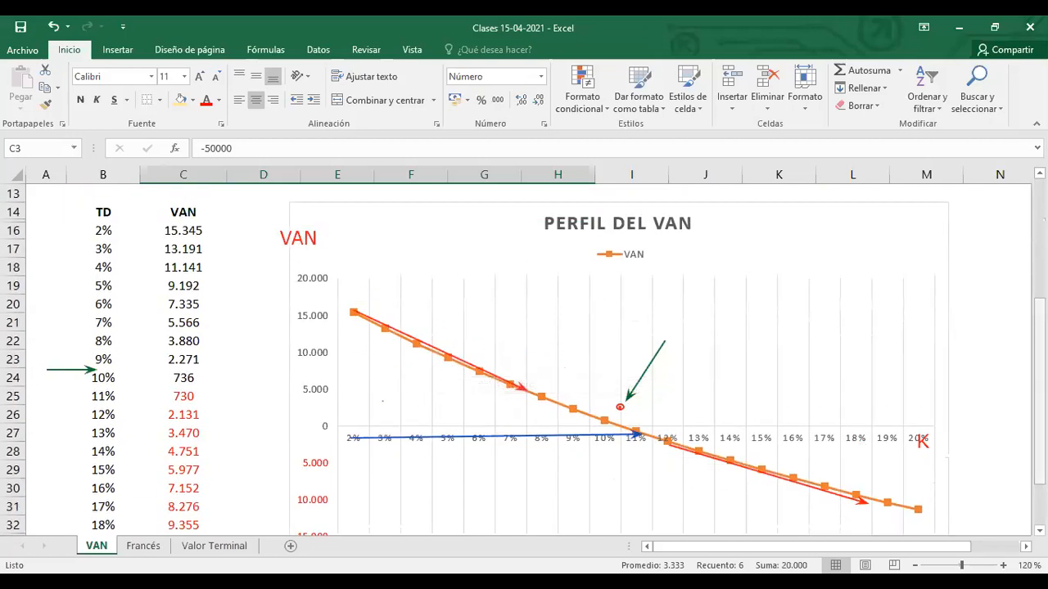
pyautogui.moveTo(1039, 360); pyautogui.dragTo(1040, 368)
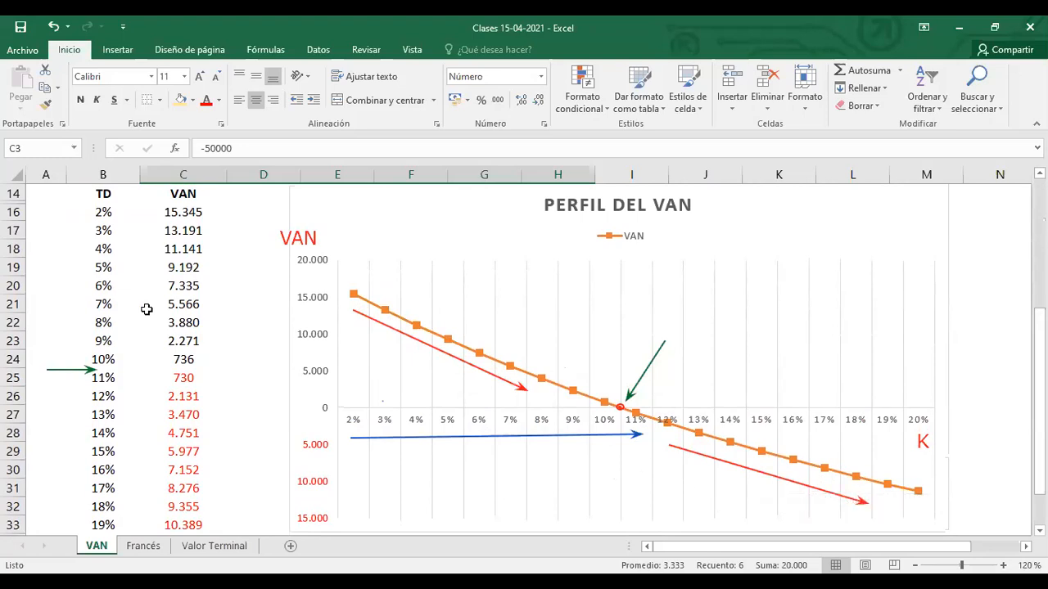
# Step: Set the discount rate in B3 to 15% and compare the recalculated VAN with the table and chart
pyautogui.scroll(5, 144, 308)
pyautogui.click(97, 247)
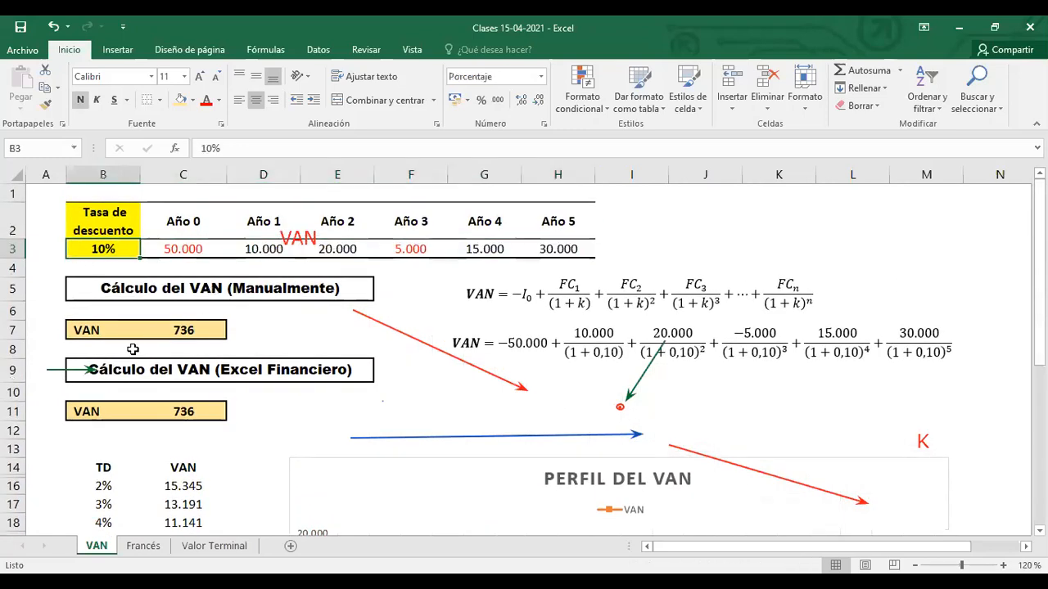
pyautogui.write('15')
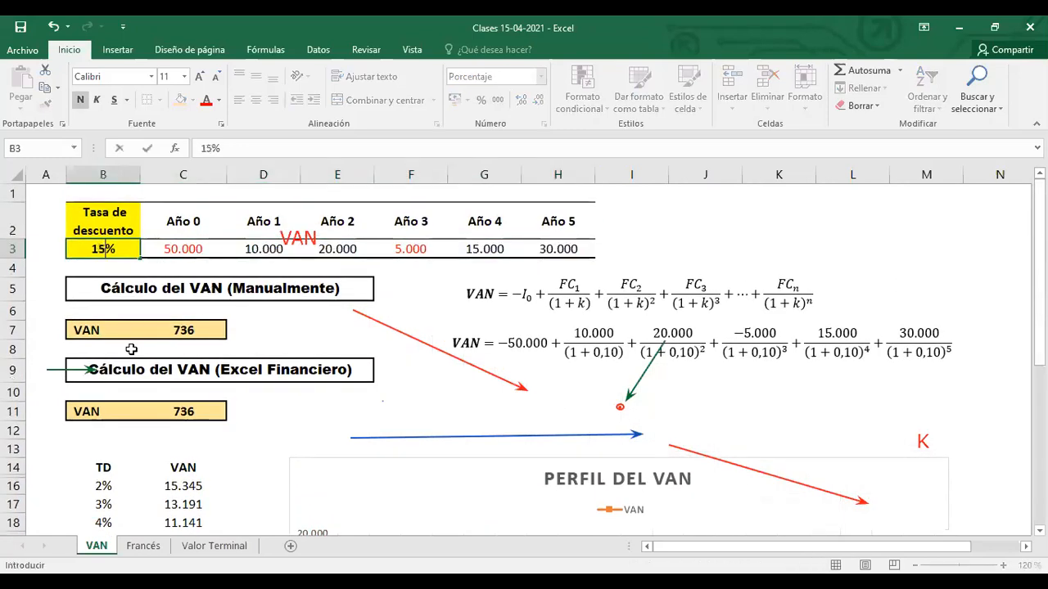
pyautogui.press('Return')
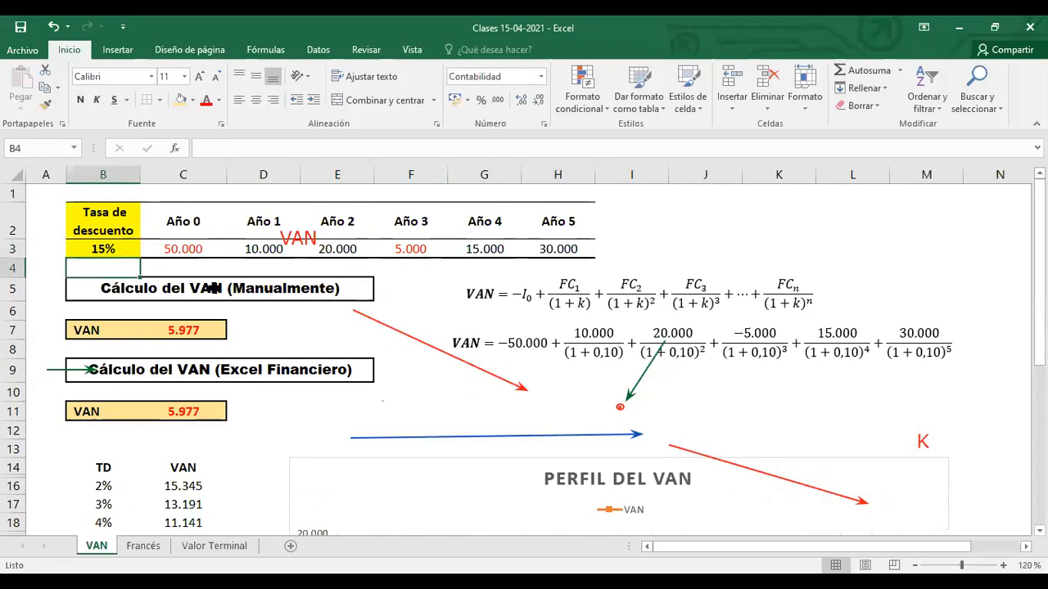
pyautogui.scroll(-1, 286, 295)
pyautogui.scroll(-2, 633, 374)
pyautogui.scroll(-2, 633, 374)
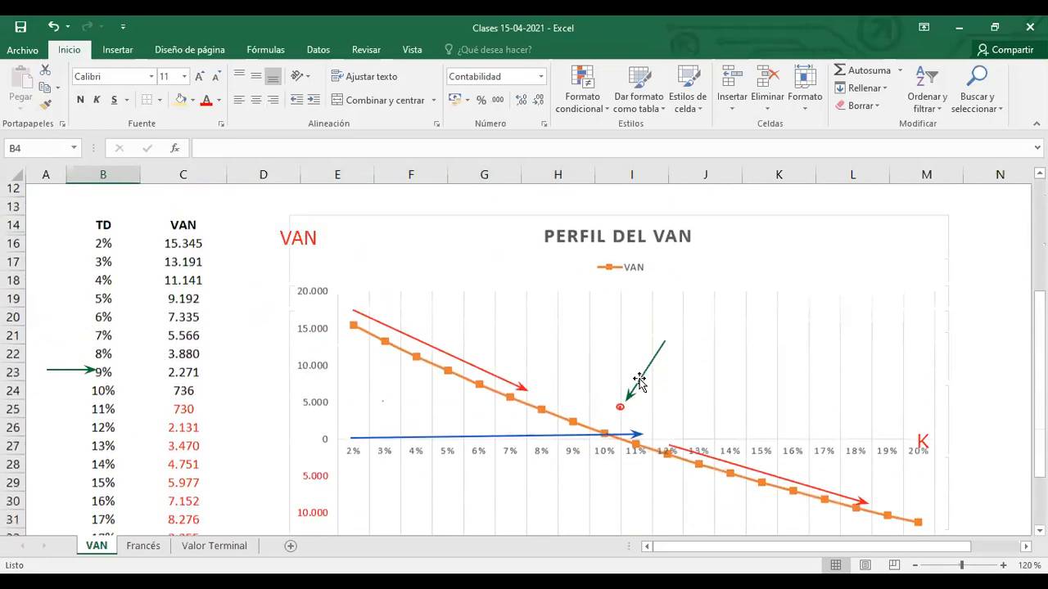
pyautogui.scroll(1, 647, 393)
pyautogui.scroll(-1, 649, 382)
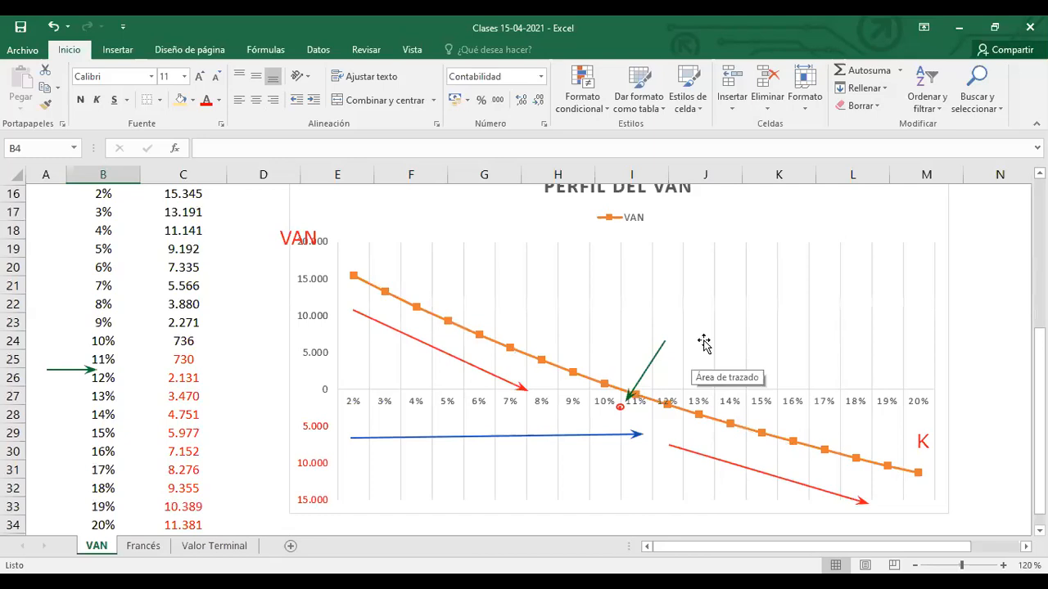
# Step: Set the discount rate in B3 back to 10% and look at the VAN cells again
pyautogui.scroll(5, 704, 342)
pyautogui.press('Up')
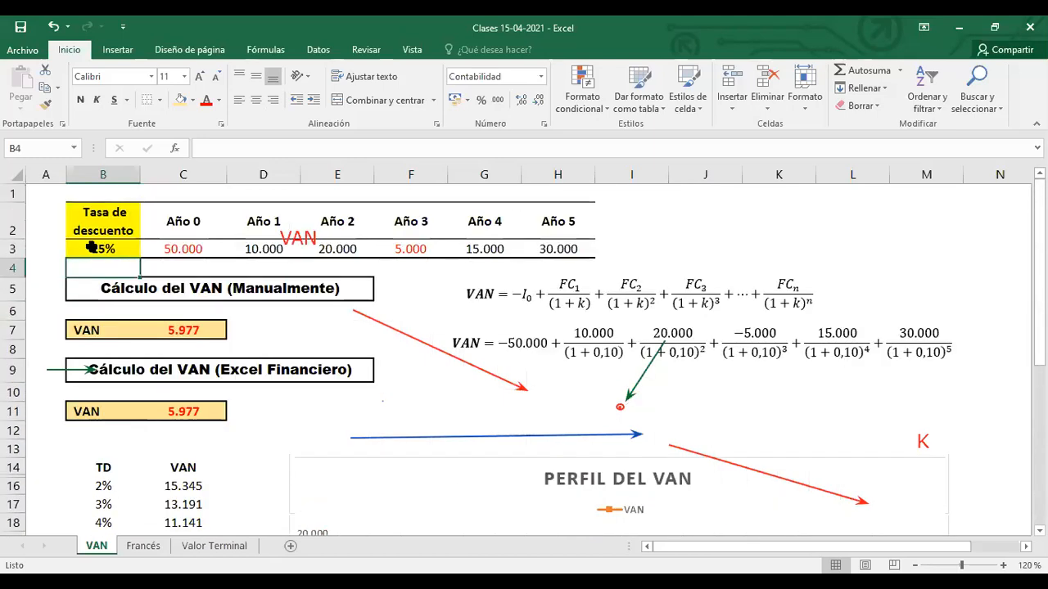
pyautogui.write('10')
pyautogui.press('Return')
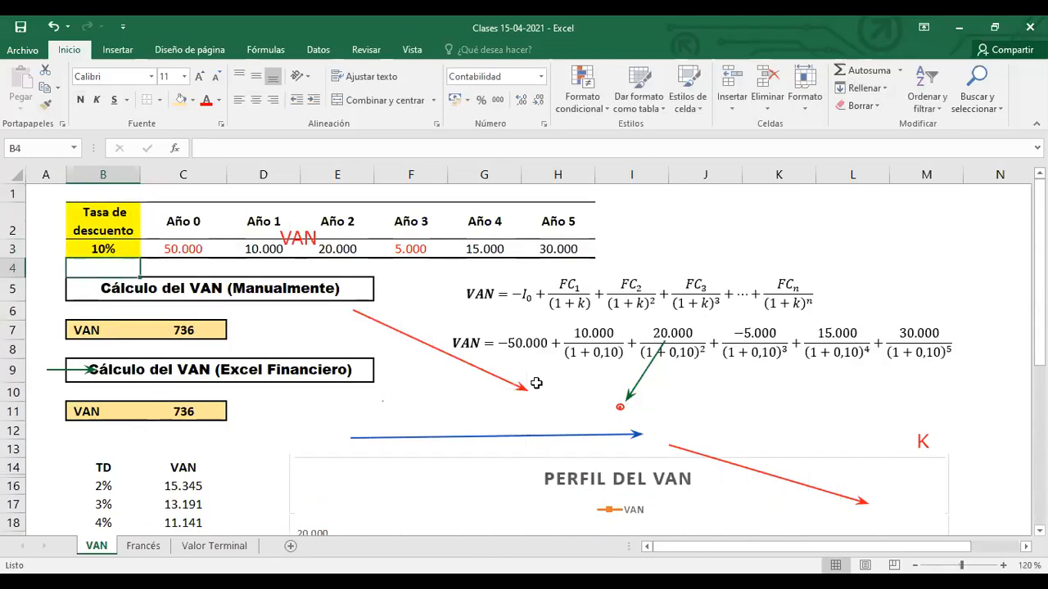
pyautogui.scroll(-2, 667, 421)
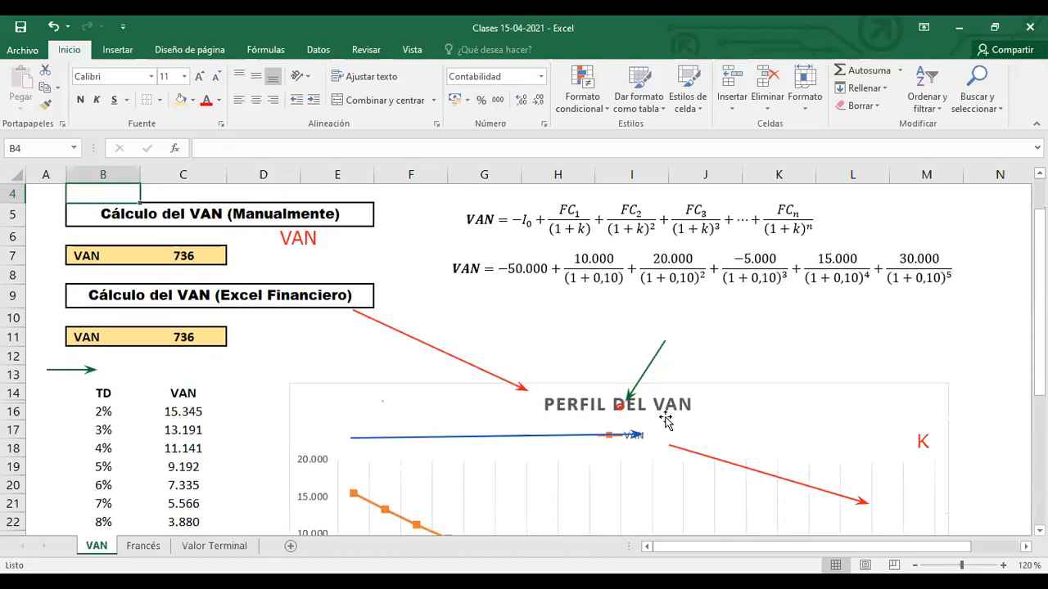
pyautogui.scroll(2, 666, 419)
# Step: Change the discount rate in B3 to 15% and check the negative zone of the VAN profile chart
pyautogui.press('Up')
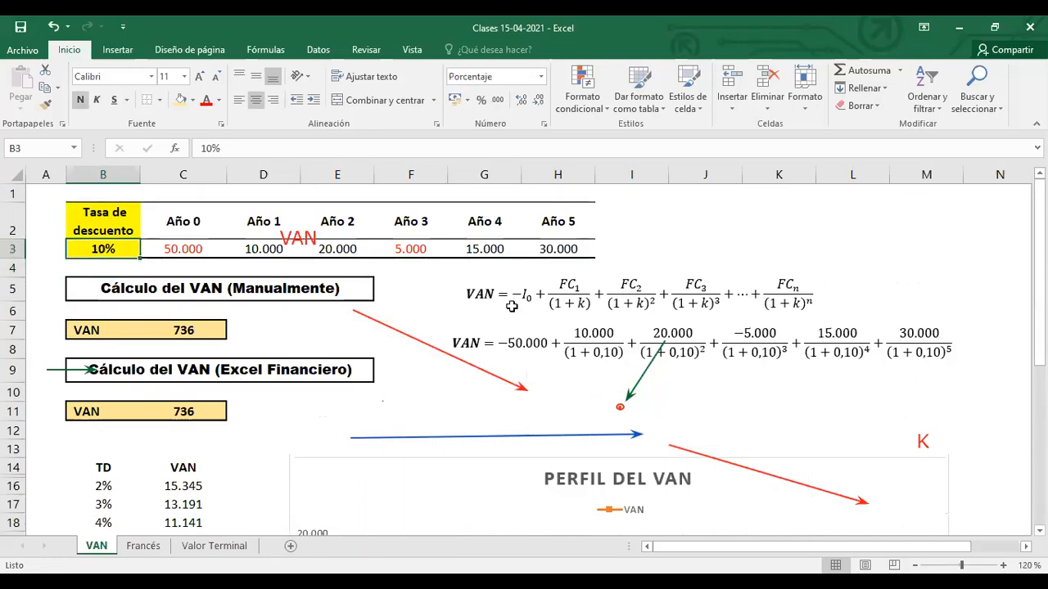
pyautogui.write('15')
pyautogui.press('Return')
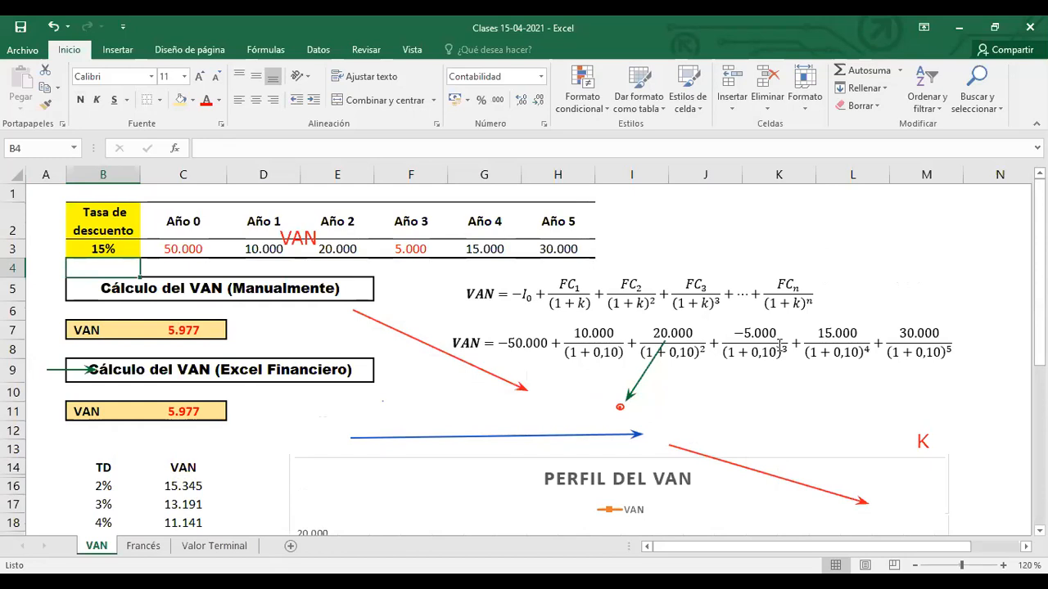
pyautogui.scroll(-2, 446, 369)
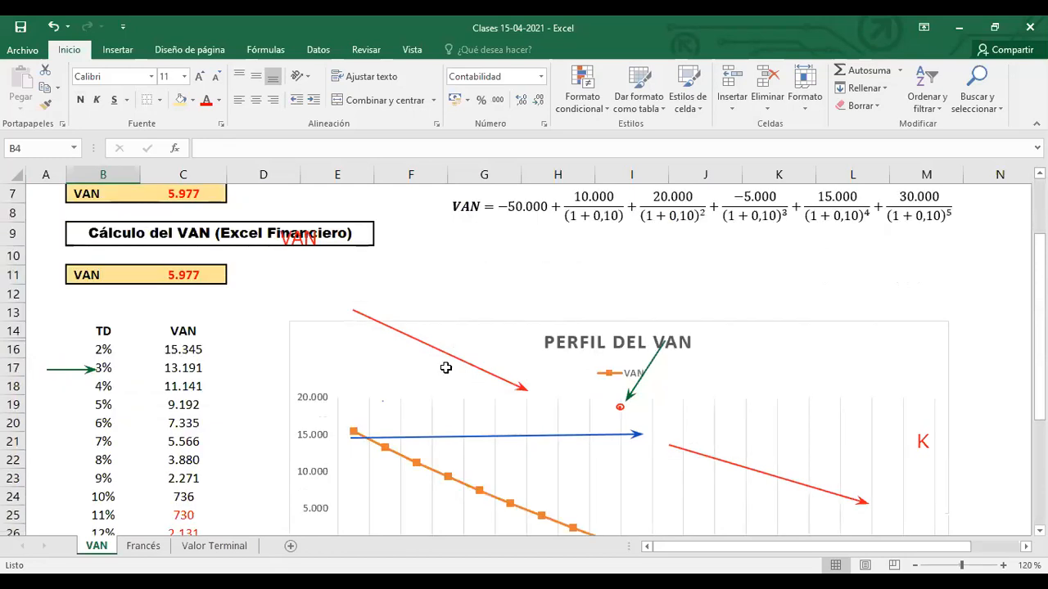
pyautogui.scroll(-3, 686, 458)
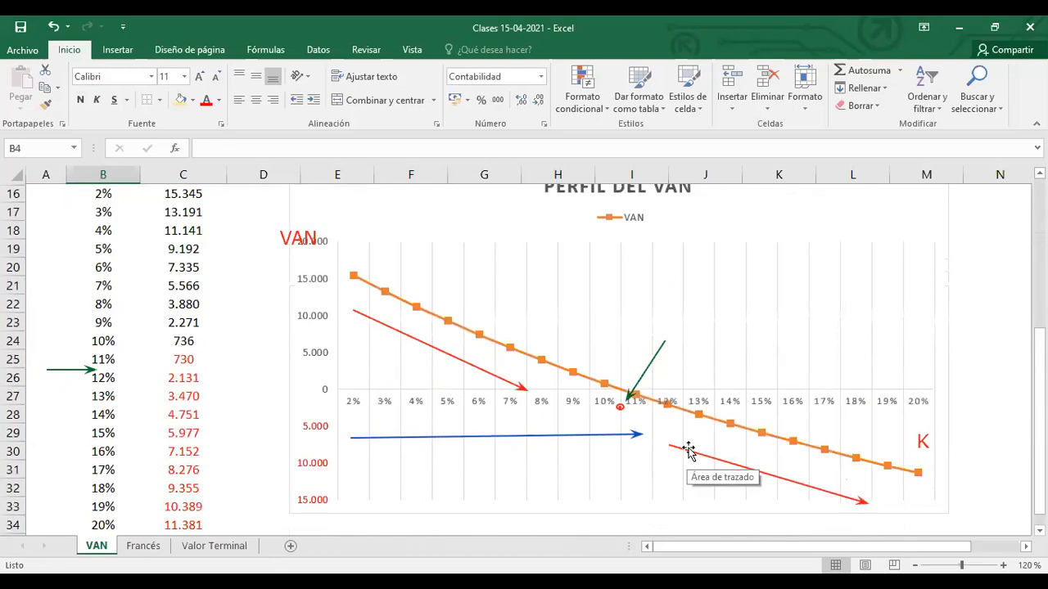
pyautogui.scroll(1, 690, 434)
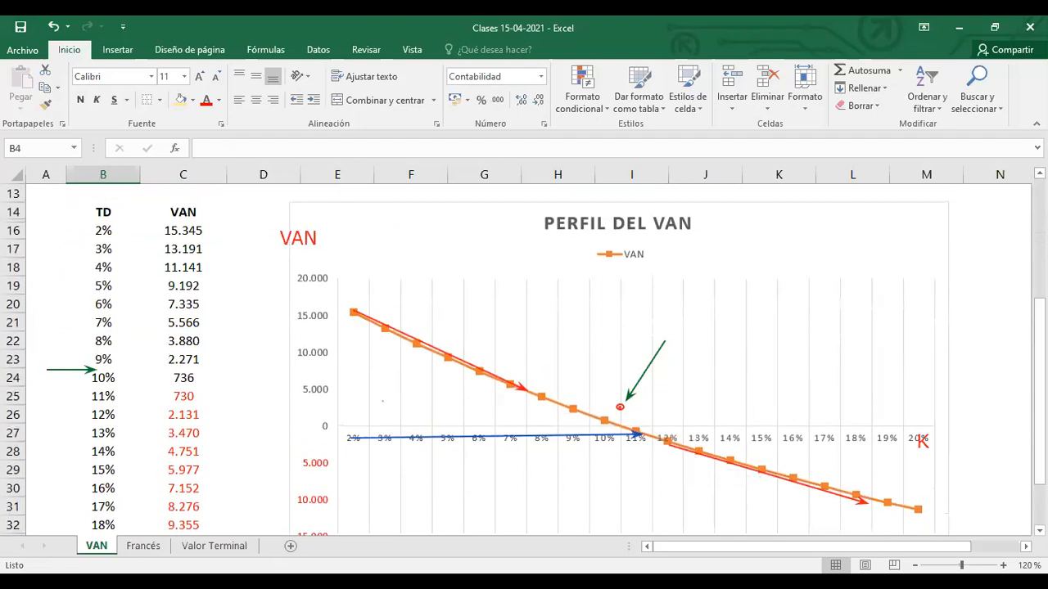
pyautogui.moveTo(1039, 362); pyautogui.dragTo(1040, 373)
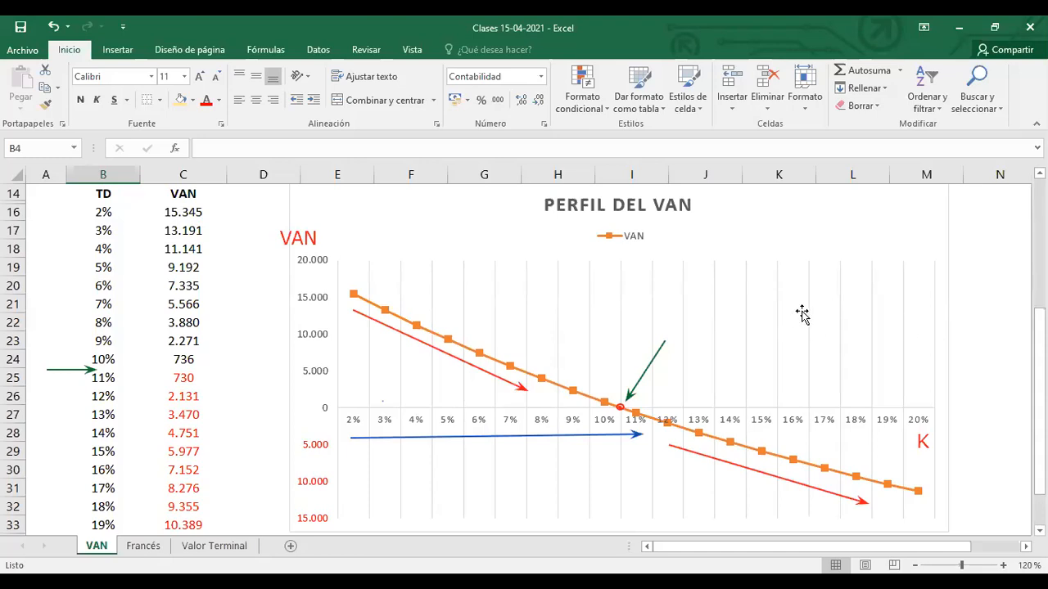
# Step: Run Goal Seek to bring the VAN in C11 to 0 by changing the discount rate in B3, and inspect the exact rate in B3
pyautogui.scroll(5, 799, 313)
pyautogui.click(237, 446)
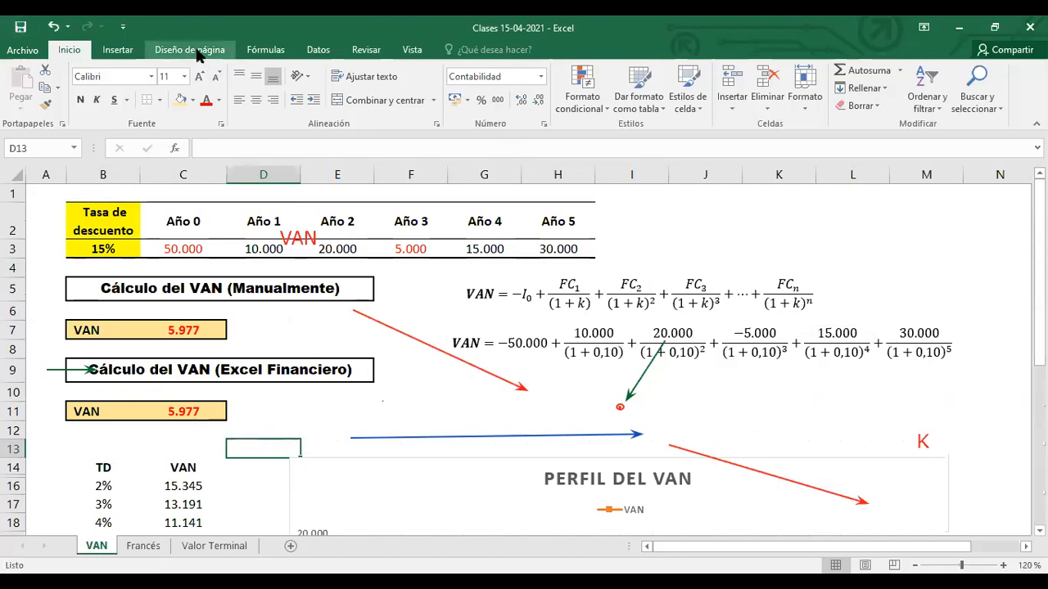
pyautogui.click(318, 49)
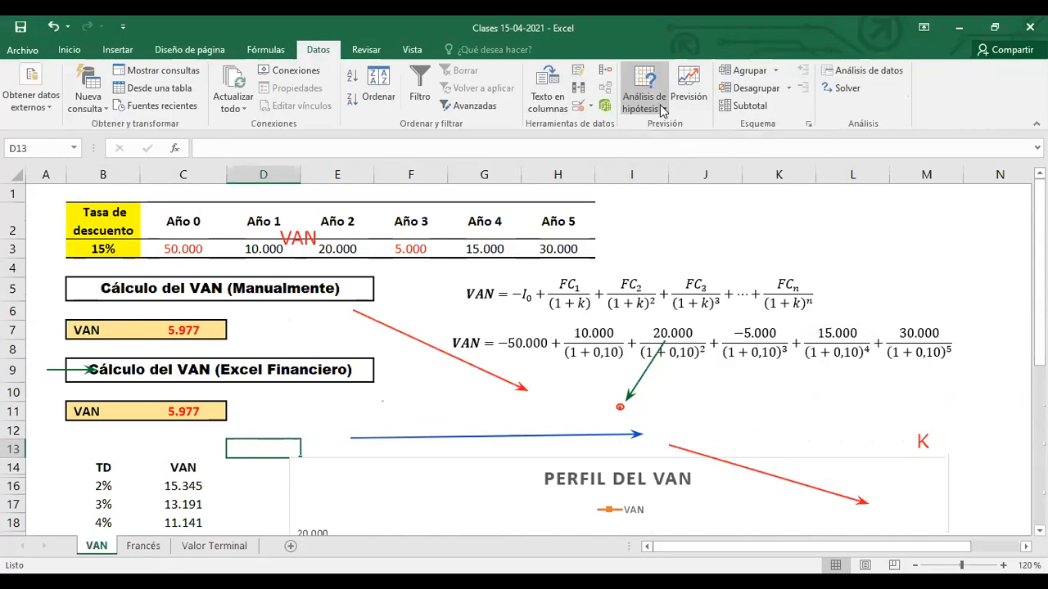
pyautogui.click(183, 414)
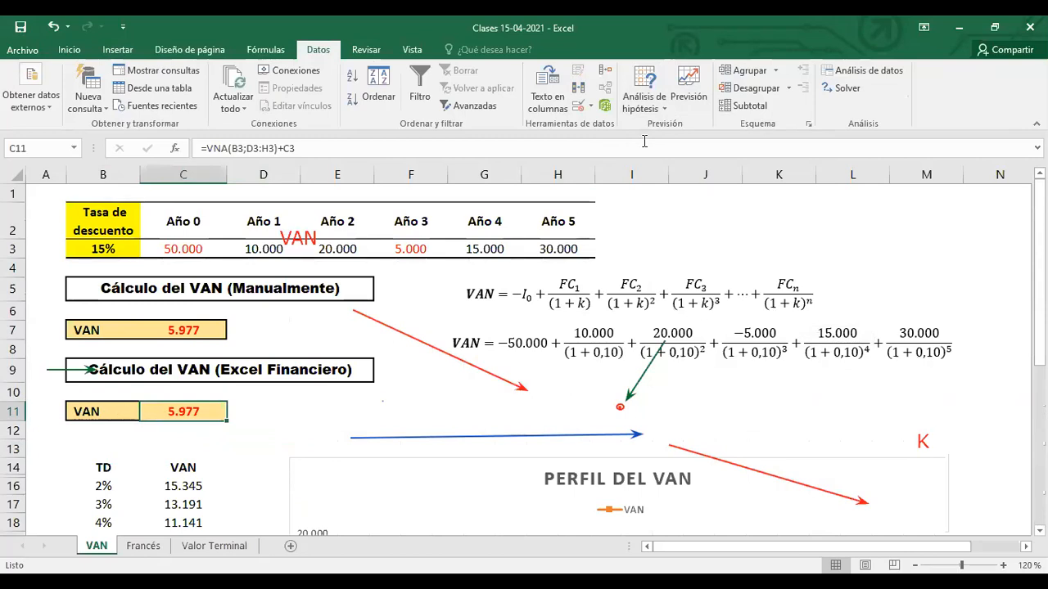
pyautogui.click(662, 105)
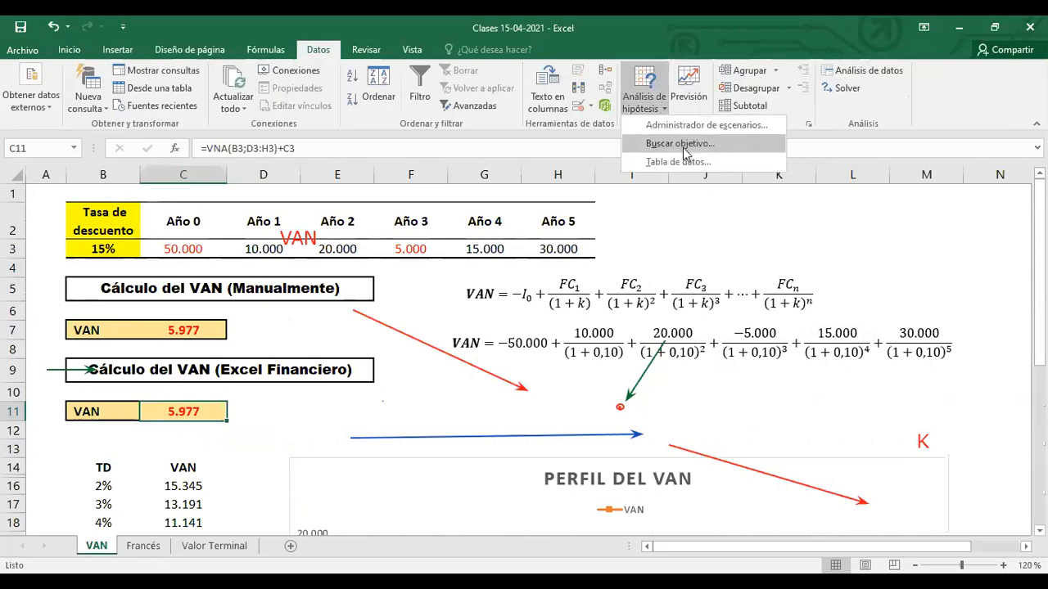
pyautogui.click(749, 141)
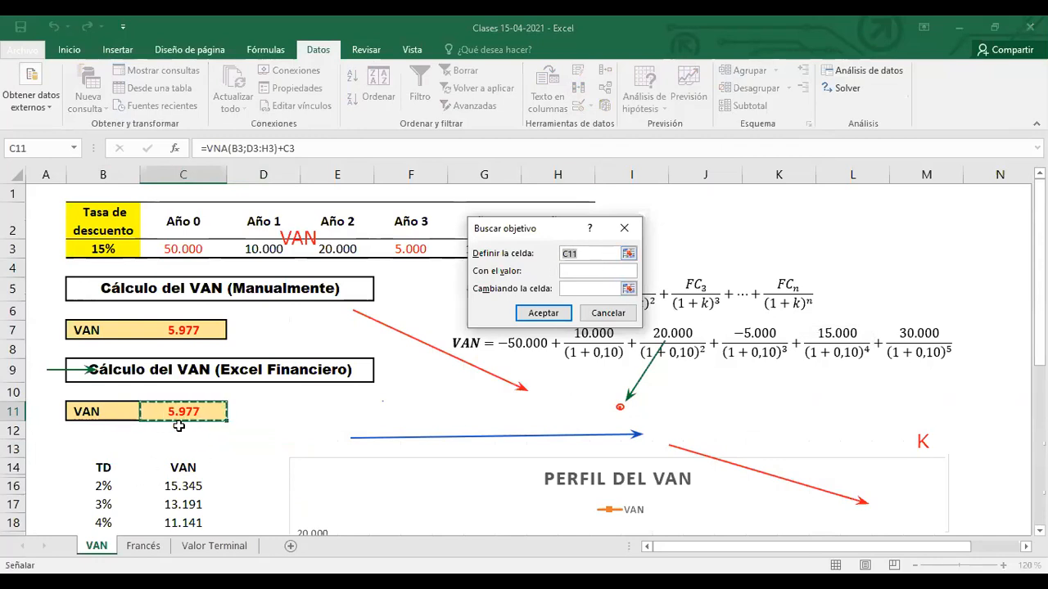
pyautogui.click(572, 271)
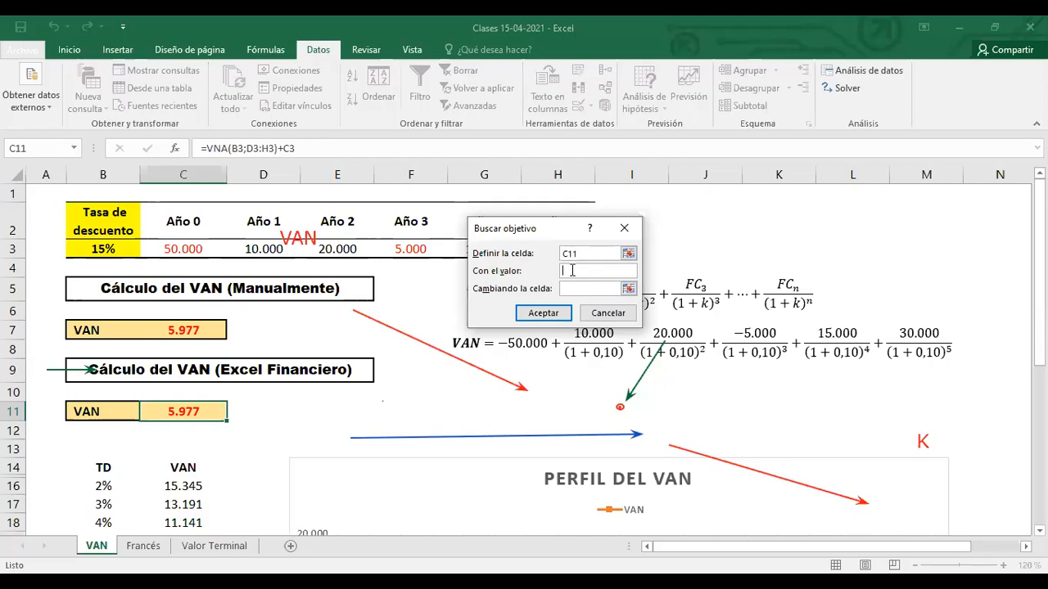
pyautogui.write('0')
pyautogui.click(578, 288)
pyautogui.click(101, 249)
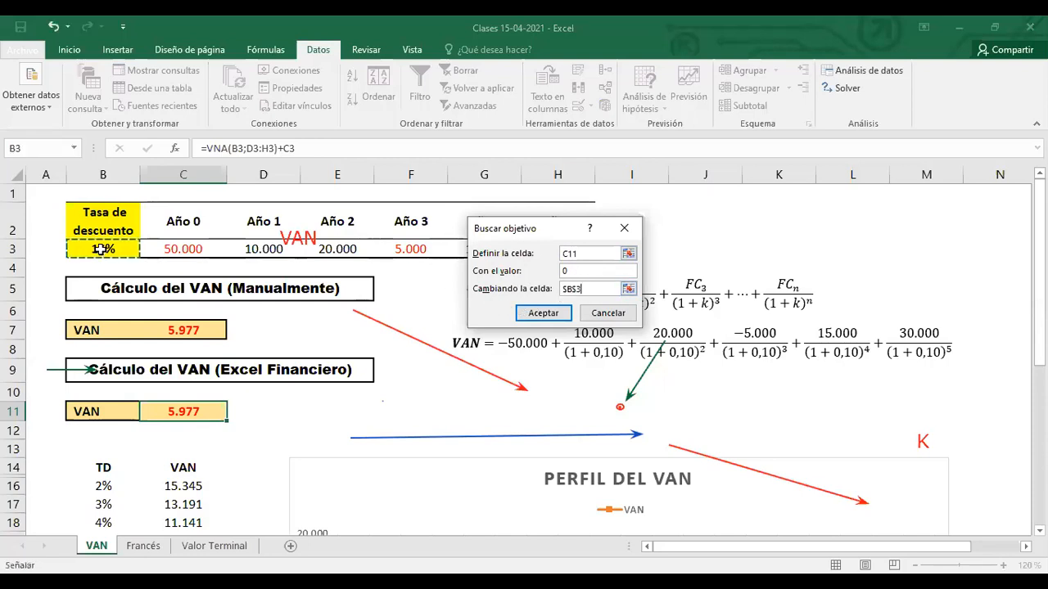
pyautogui.click(545, 316)
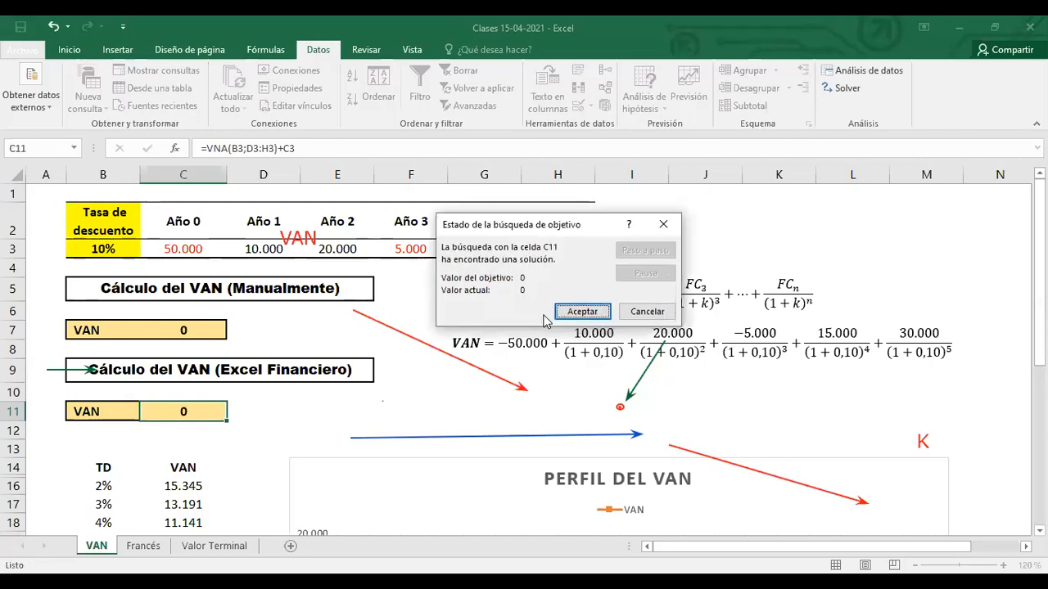
pyautogui.click(584, 312)
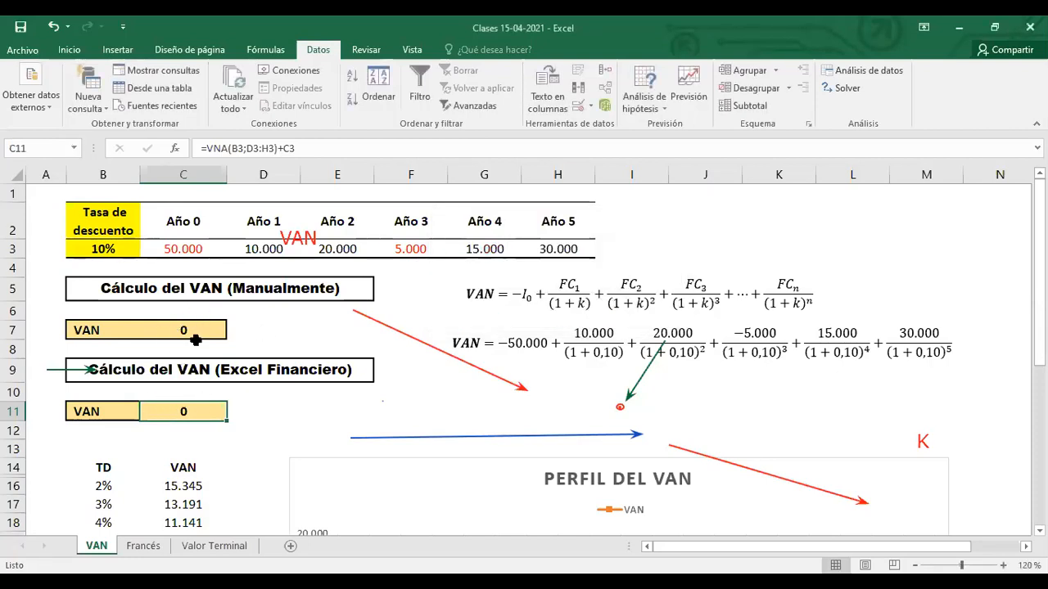
pyautogui.click(113, 252)
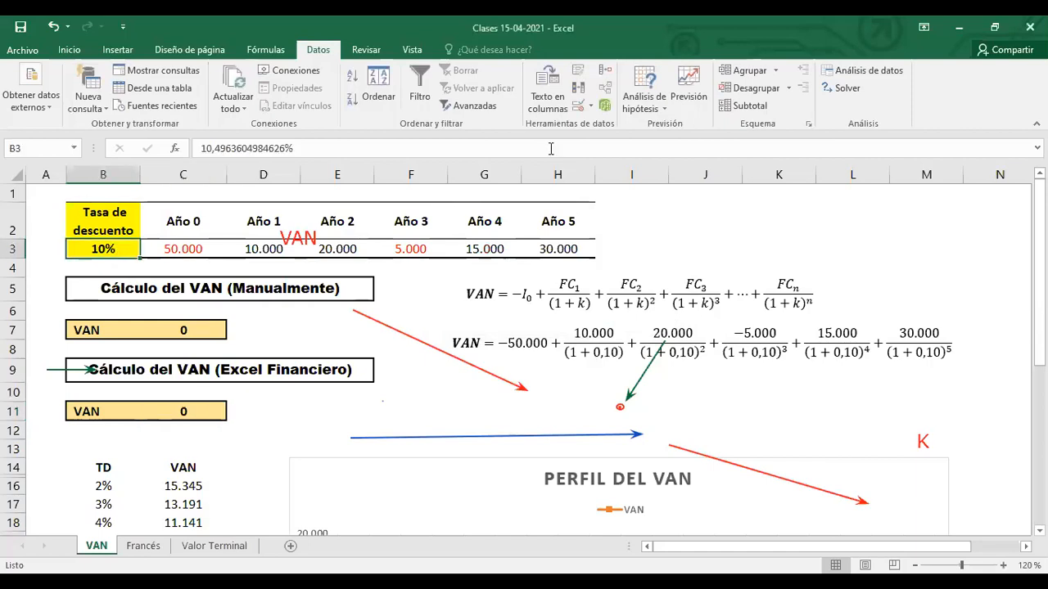
# Step: Format the discount rate in B3 to show two decimal places
pyautogui.click(69, 50)
pyautogui.click(521, 100)
pyautogui.click(521, 100)
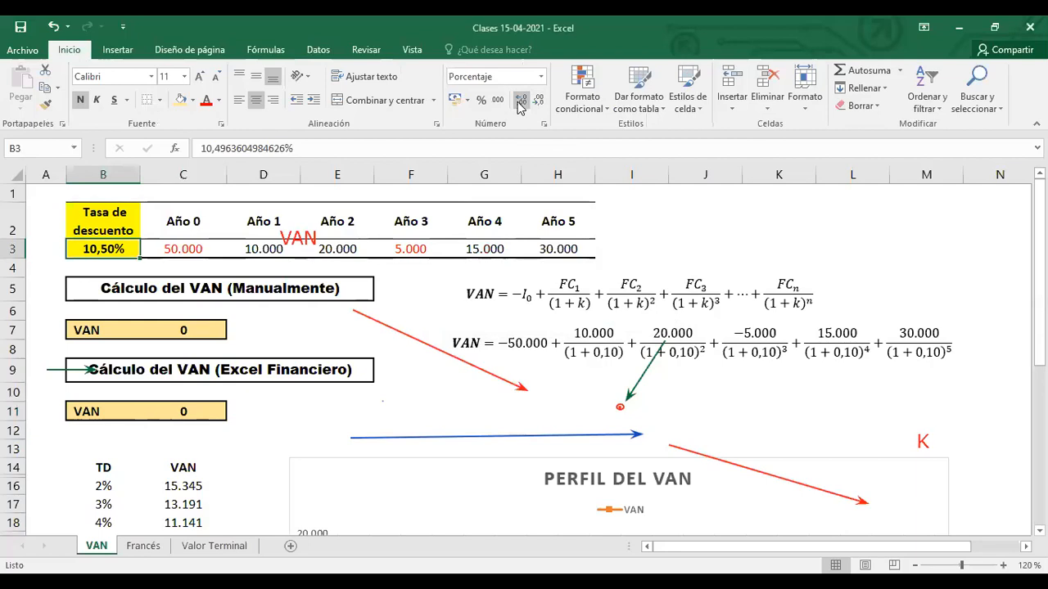
pyautogui.click(519, 103)
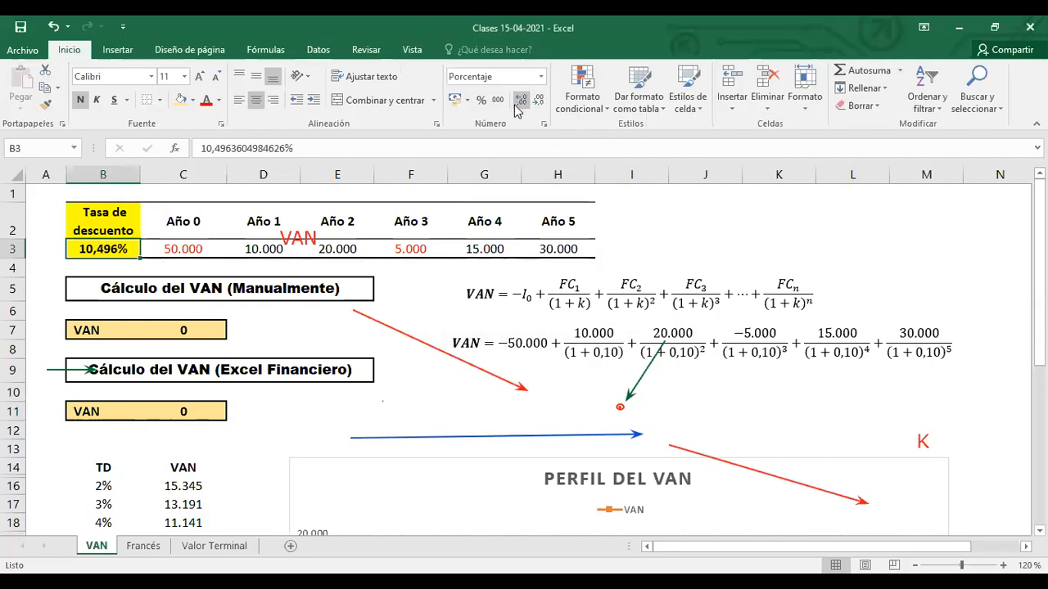
pyautogui.click(538, 100)
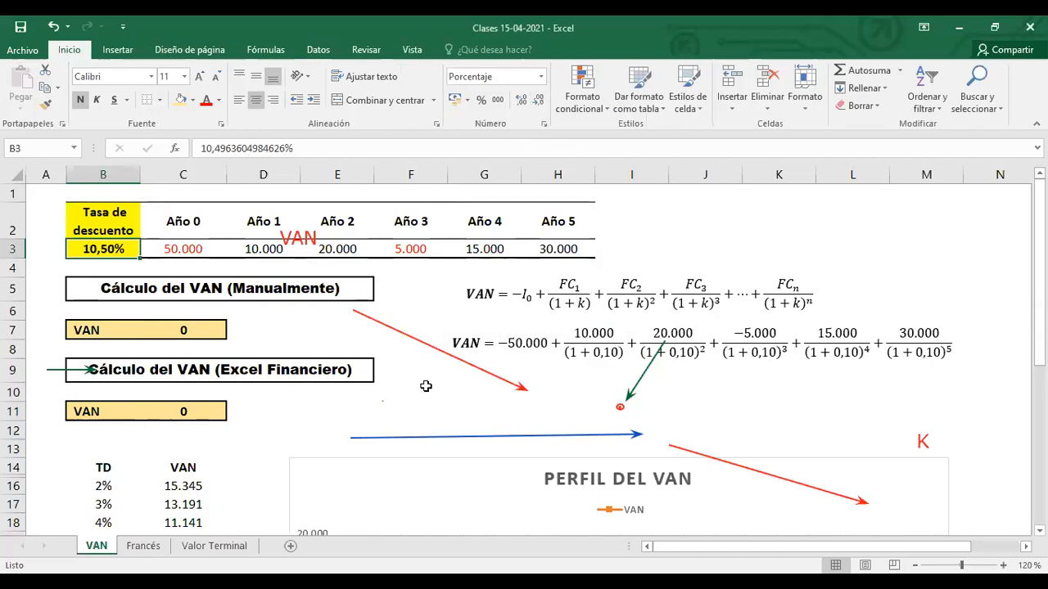
# Step: Add the text annotation K=10.50% at the tail of the green arrow marking the zero crossing on the VAN profile chart
pyautogui.scroll(-3, 419, 399)
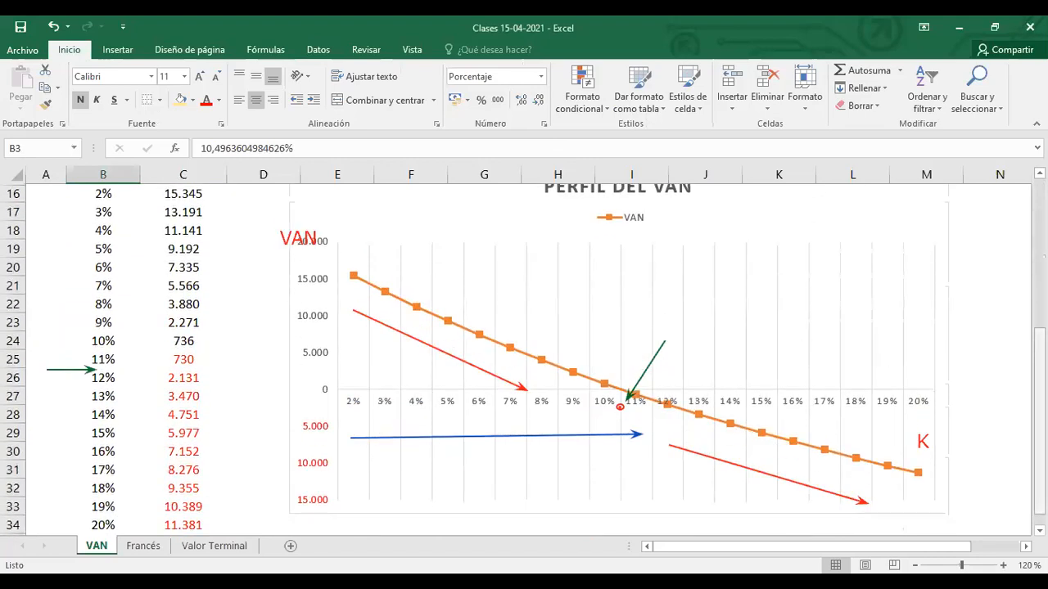
pyautogui.scroll(1, 802, 352)
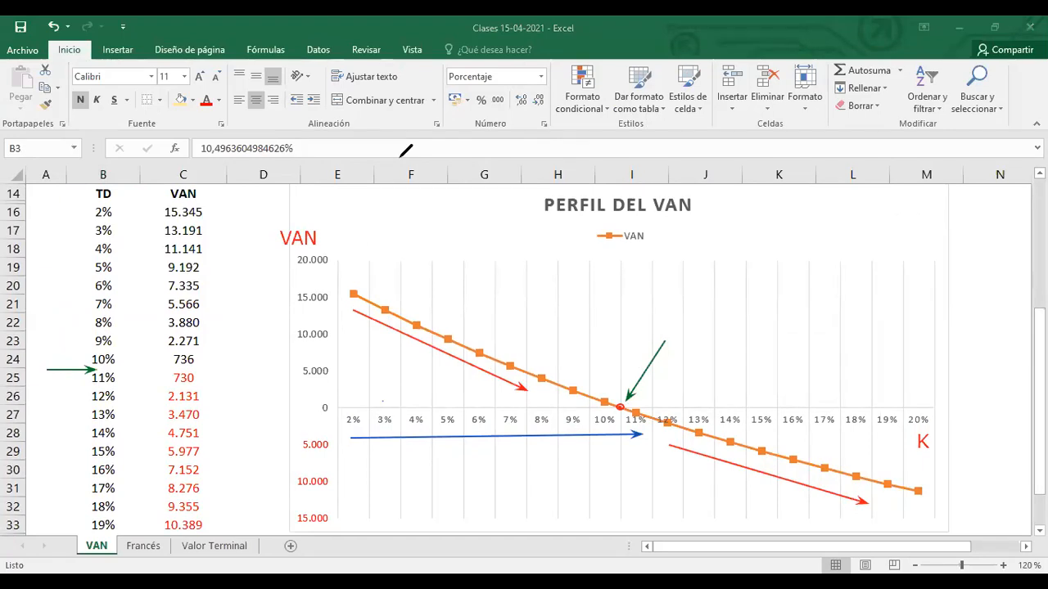
pyautogui.click(662, 319)
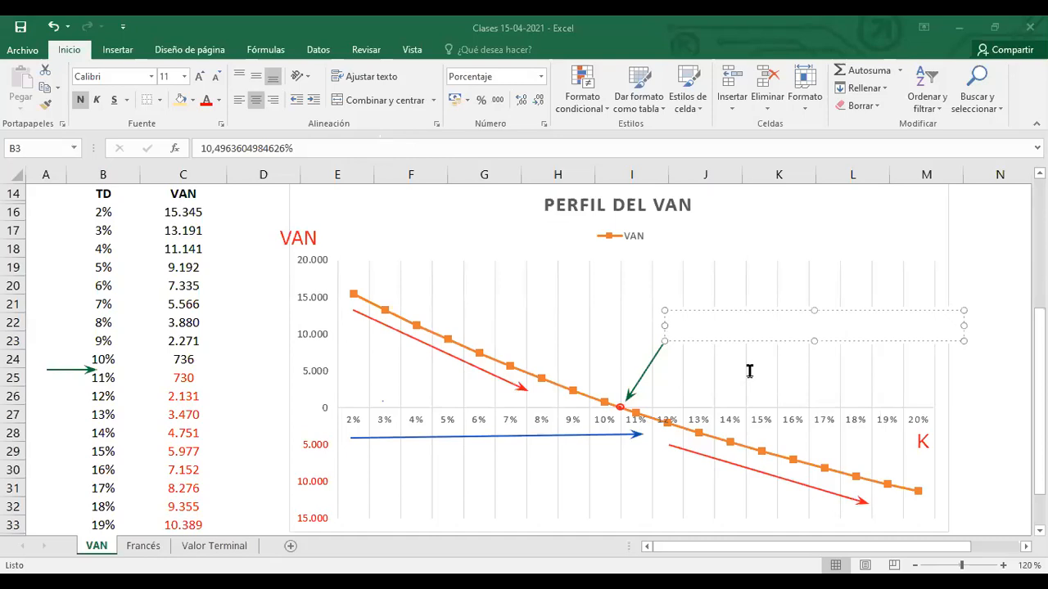
pyautogui.write('K=10.505')
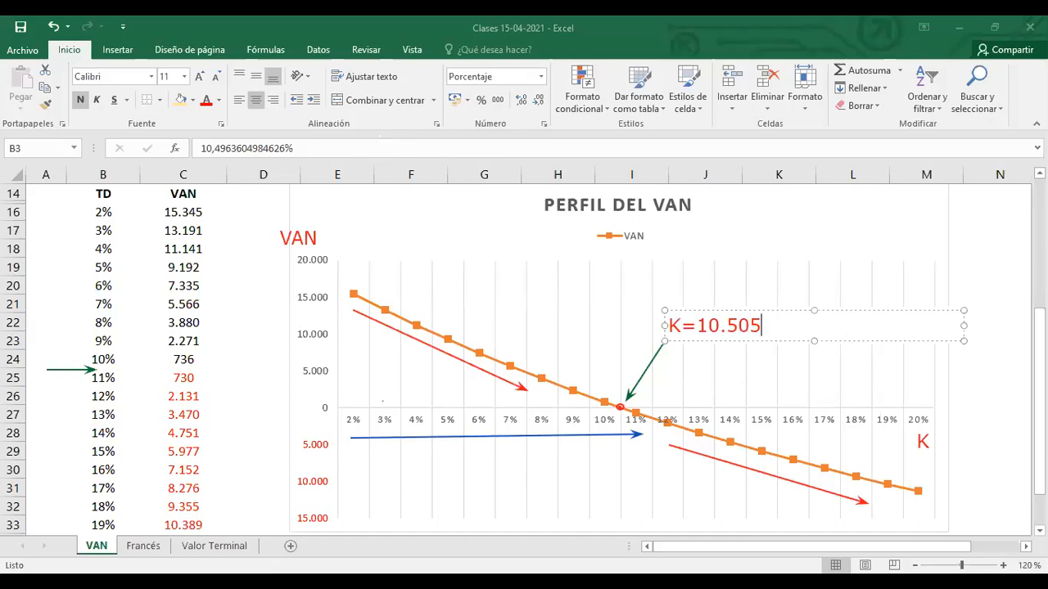
pyautogui.press('BackSpace')
pyautogui.write('%')
pyautogui.click(615, 382)
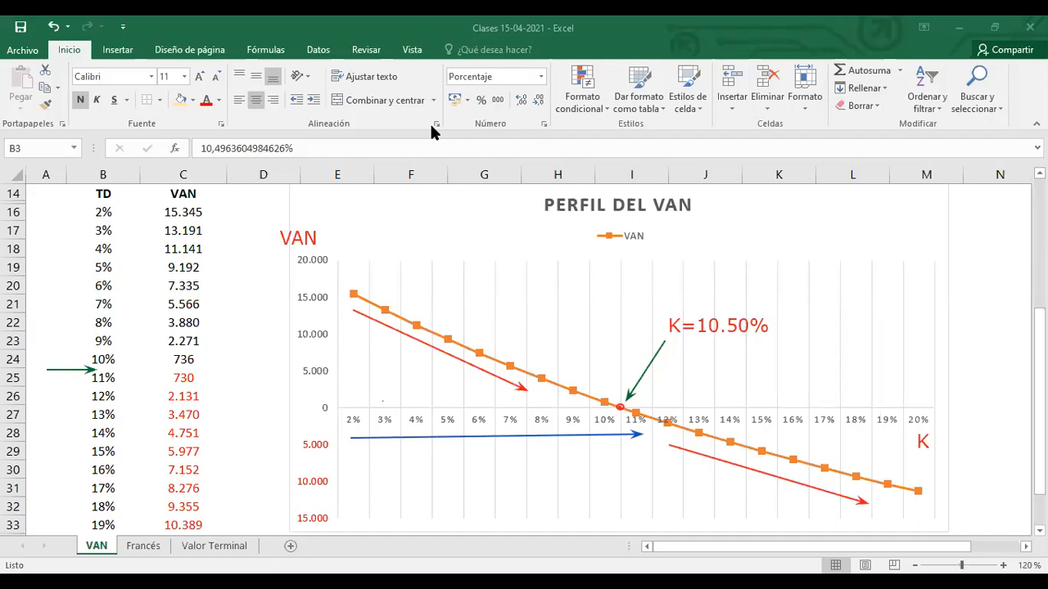
# Step: Try outlining the negative zone of the VAN curve with an ellipse and a rectangle, undoing each shape
pyautogui.moveTo(646, 411)
pyautogui.mouseDown()
pyautogui.moveTo(898, 499)
pyautogui.moveTo(934, 524)
pyautogui.mouseUp()
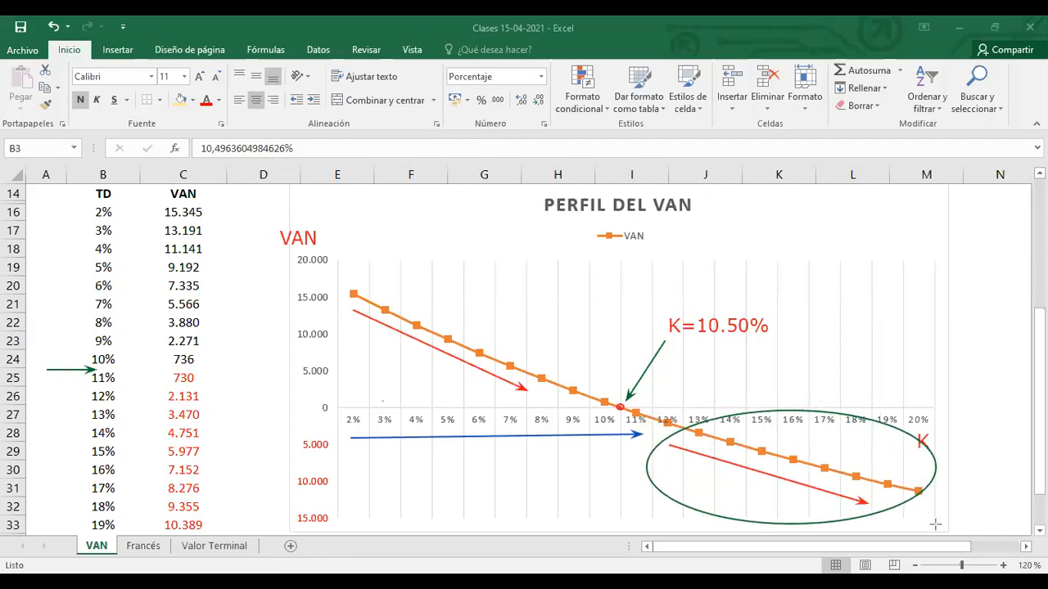
pyautogui.hotkey('ctrl', 'z')
pyautogui.moveTo(648, 408)
pyautogui.mouseDown()
pyautogui.moveTo(807, 458)
pyautogui.moveTo(945, 522)
pyautogui.mouseUp()
pyautogui.hotkey('ctrl', 'z')
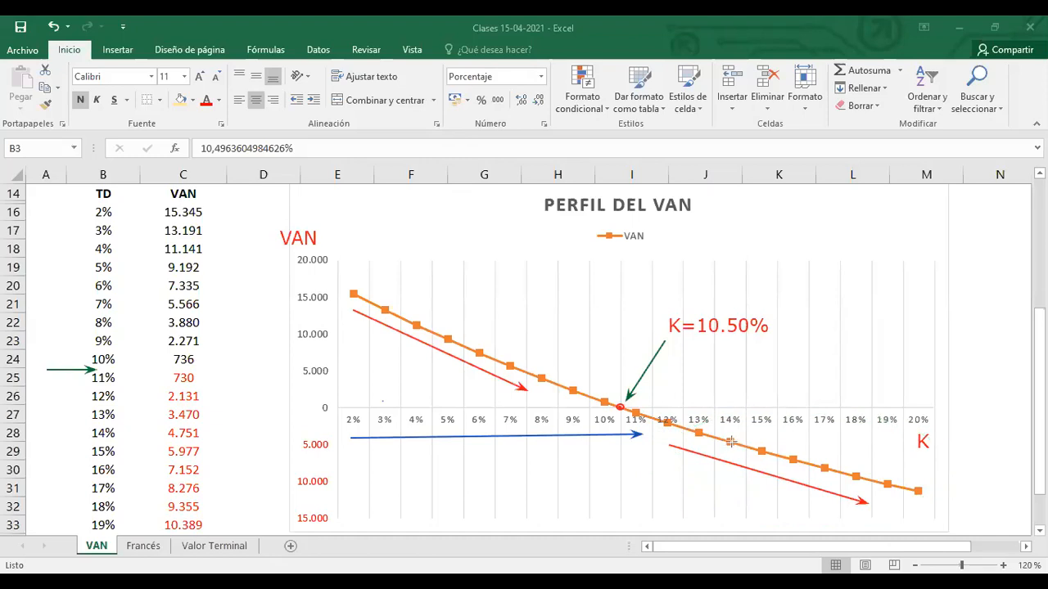
pyautogui.moveTo(635, 403); pyautogui.dragTo(939, 532)
pyautogui.hotkey('ctrl', 'z')
pyautogui.moveTo(635, 401); pyautogui.dragTo(767, 473)
pyautogui.hotkey('ctrl', 'z')
pyautogui.moveTo(626, 405); pyautogui.dragTo(935, 508)
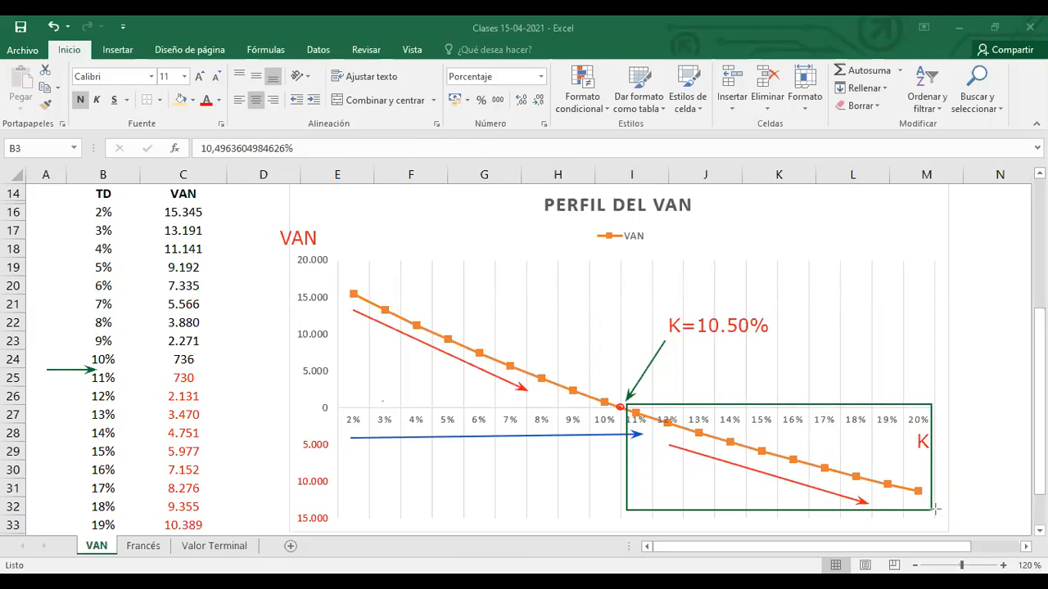
pyautogui.hotkey('ctrl', 'z')
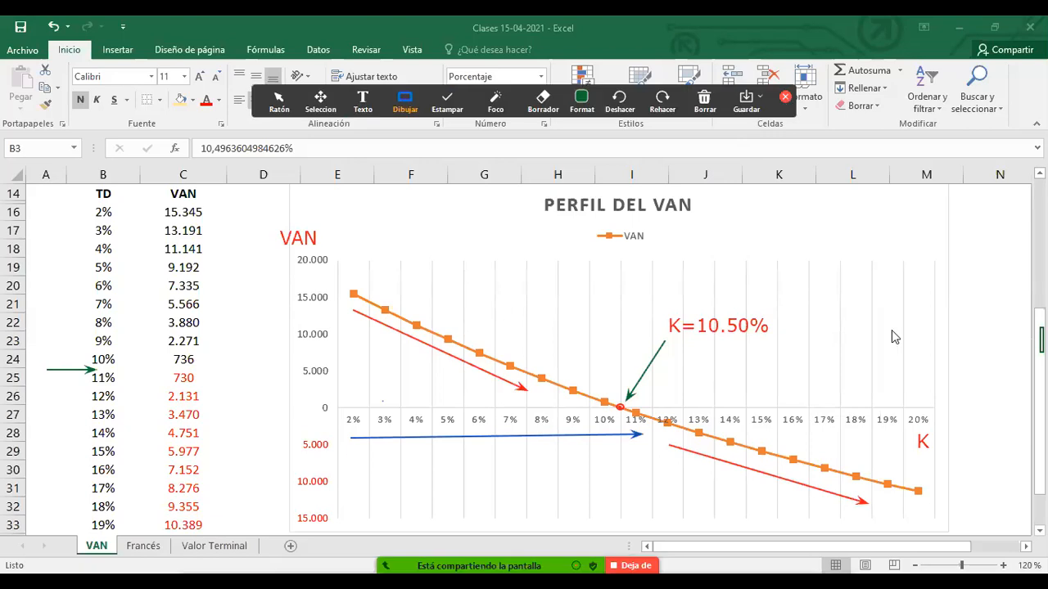
# Step: Examine the VAN results, the rate table and the profile chart around the zero crossing
pyautogui.scroll(4, 524, 360)
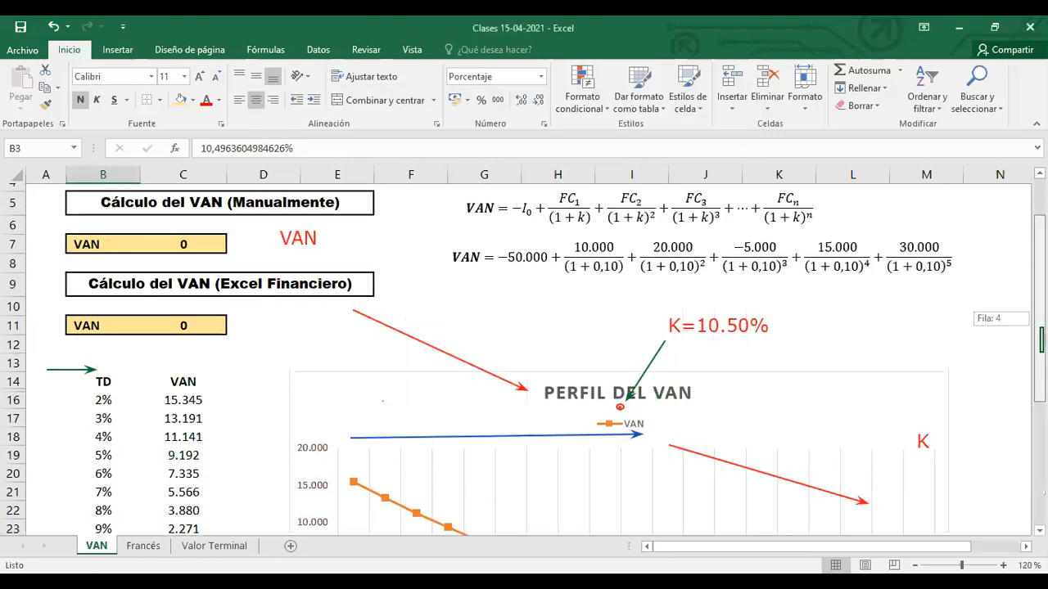
pyautogui.moveTo(1039, 210); pyautogui.dragTo(1040, 327)
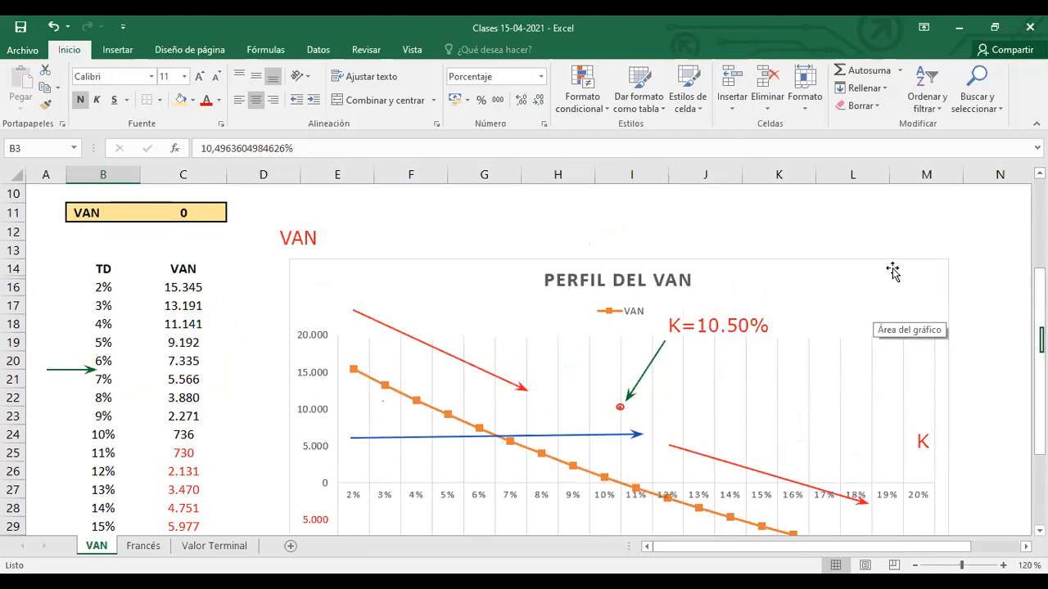
pyautogui.scroll(-1, 893, 274)
pyautogui.scroll(-1, 892, 274)
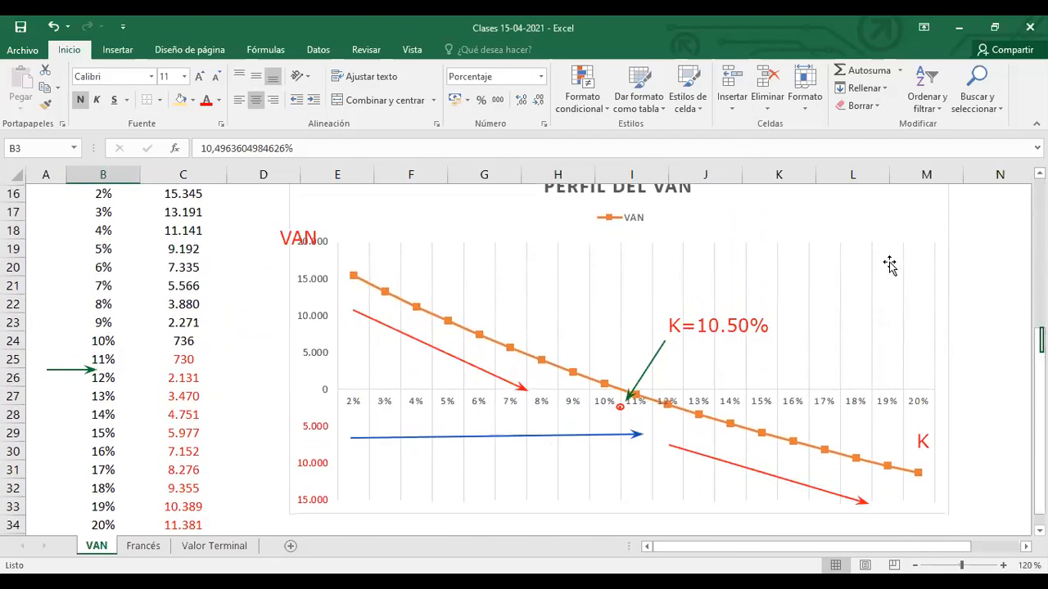
pyautogui.scroll(1, 891, 273)
pyautogui.scroll(-1, 888, 273)
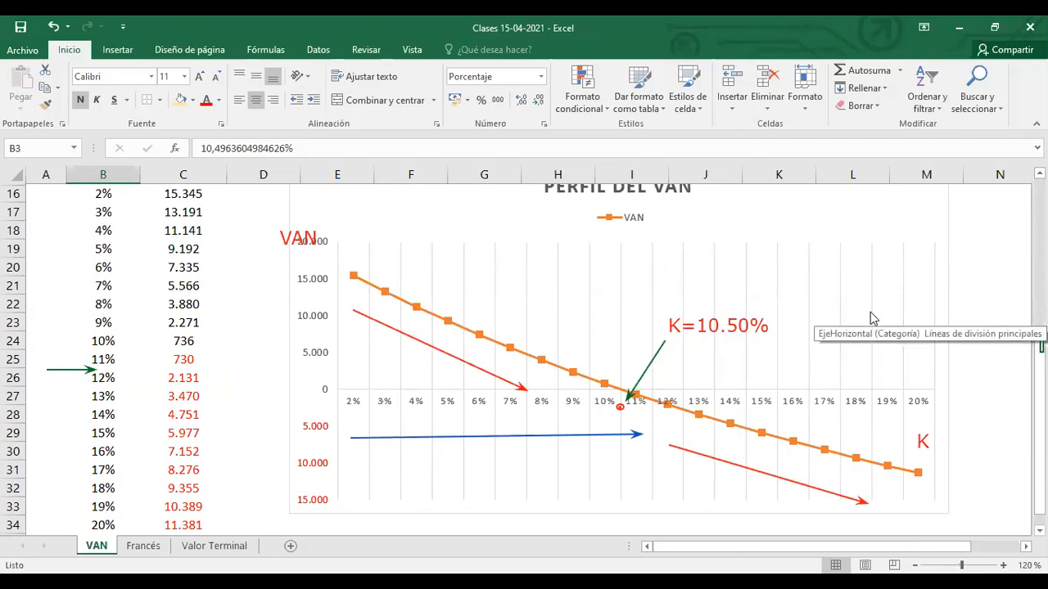
pyautogui.scroll(1, 872, 317)
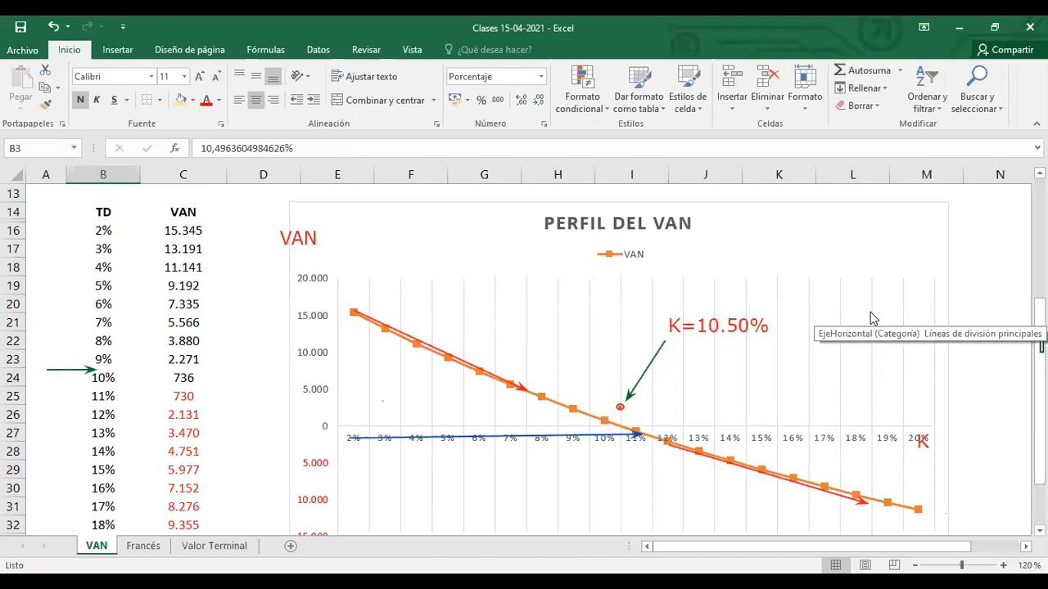
pyautogui.scroll(-2, 854, 327)
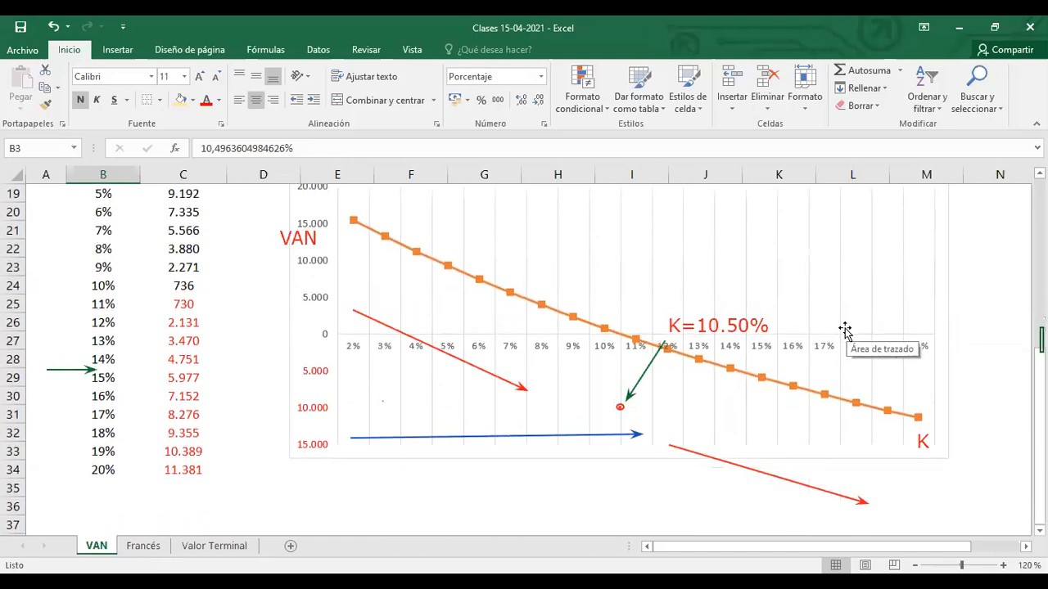
pyautogui.scroll(-1, 845, 329)
pyautogui.scroll(2, 845, 329)
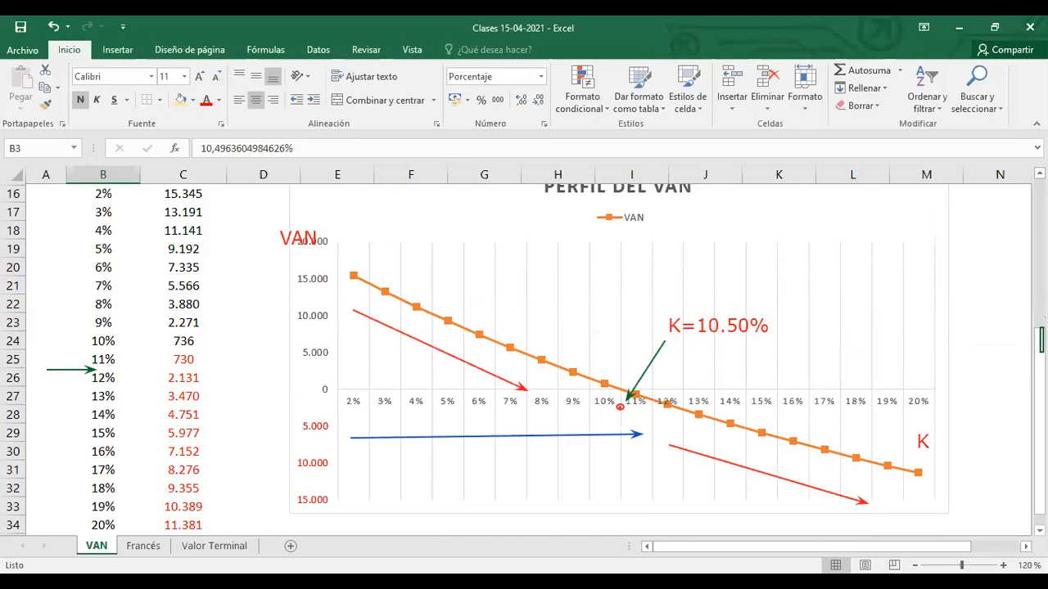
# Step: Erase all the drawn annotations from the screen and review the discount rate, VAN cells, rate table and clean chart
pyautogui.click(538, 127)
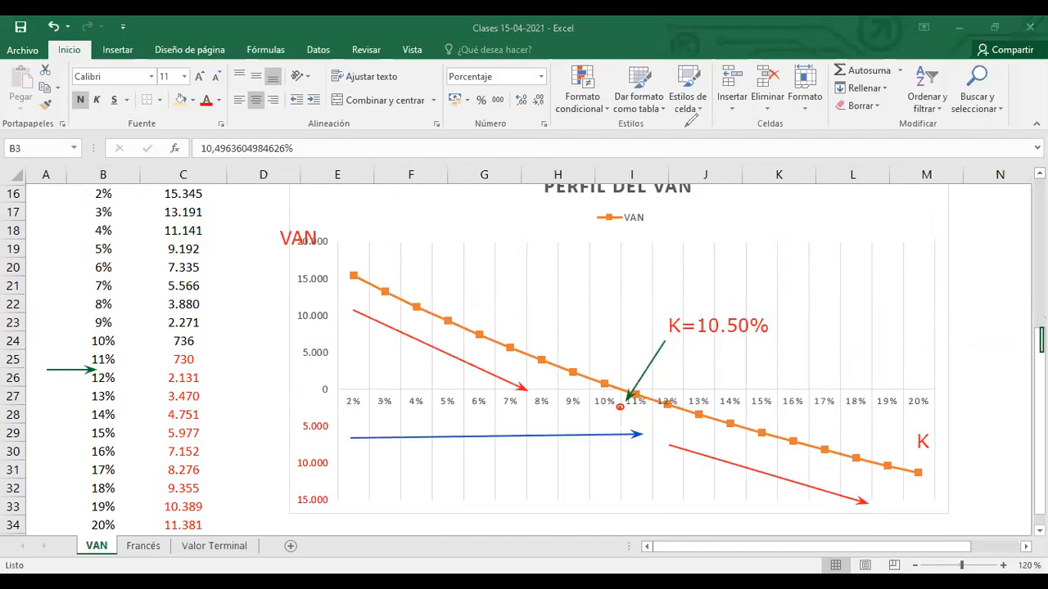
pyautogui.press('e')
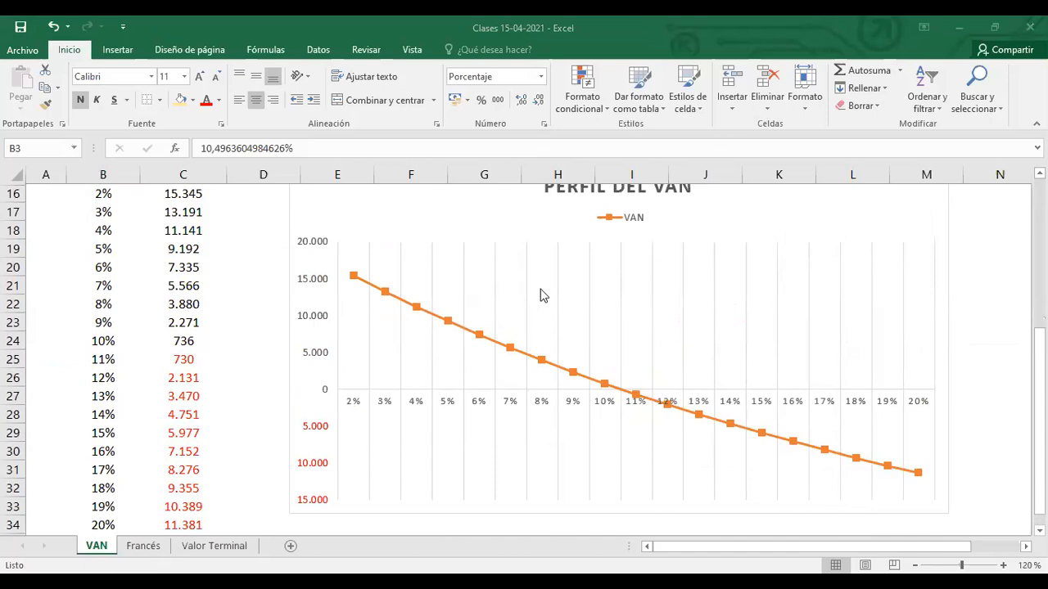
pyautogui.scroll(5, 264, 297)
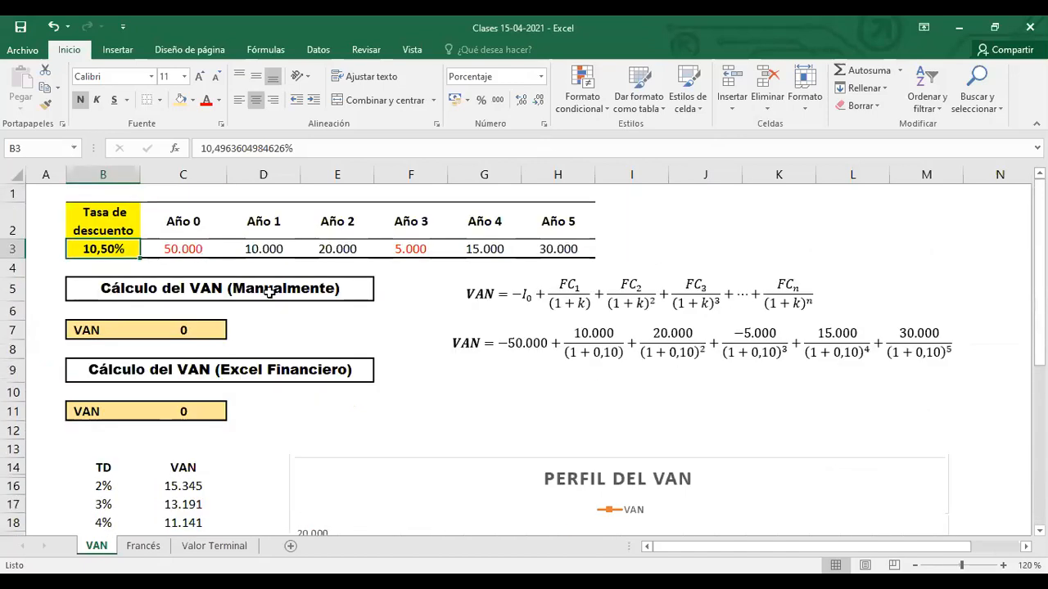
pyautogui.scroll(-4, 258, 326)
pyautogui.scroll(-8, 258, 327)
pyautogui.scroll(8, 255, 325)
pyautogui.scroll(4, 255, 325)
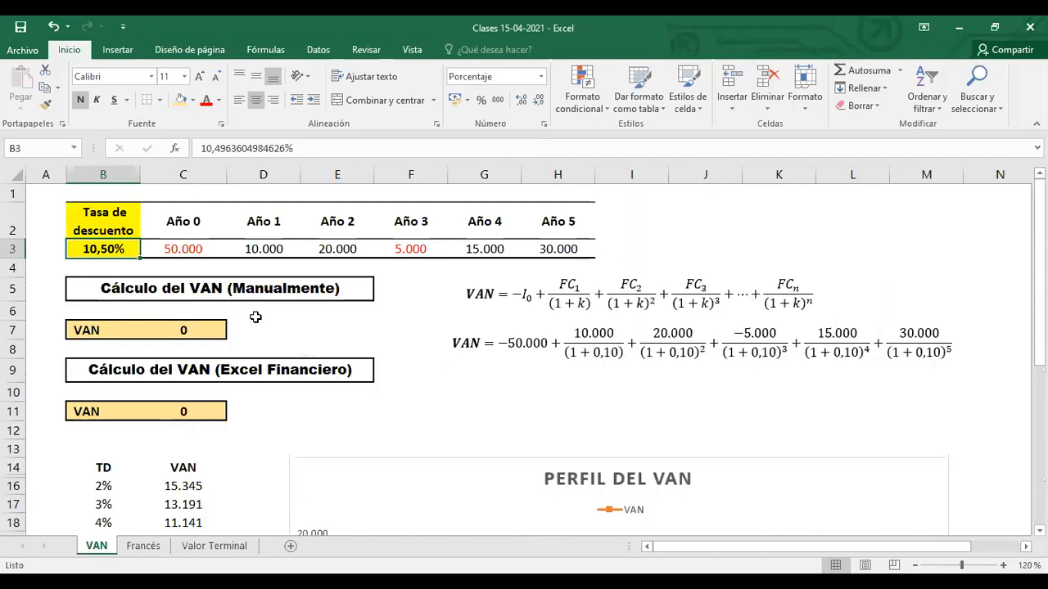
pyautogui.scroll(-3, 255, 317)
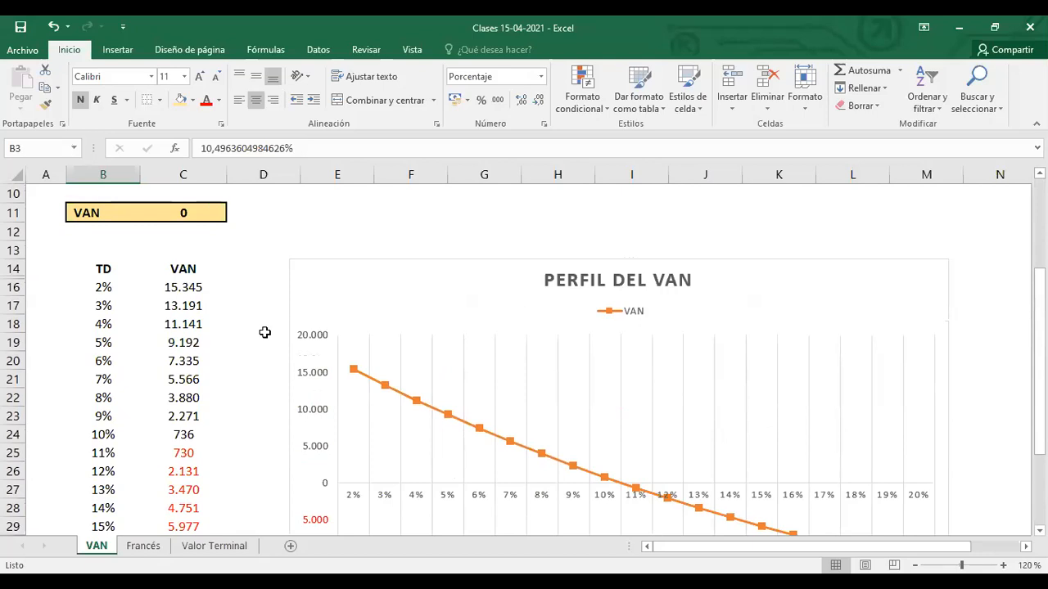
pyautogui.scroll(3, 261, 244)
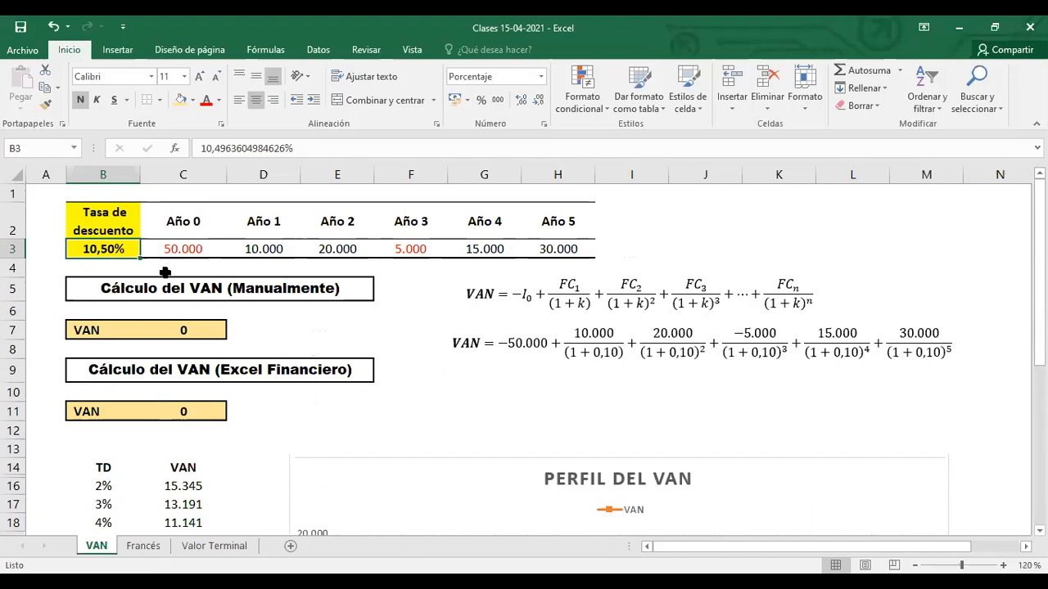
# Step: Enter the label PI in B36, below the table of discount rates
pyautogui.scroll(-12, 278, 384)
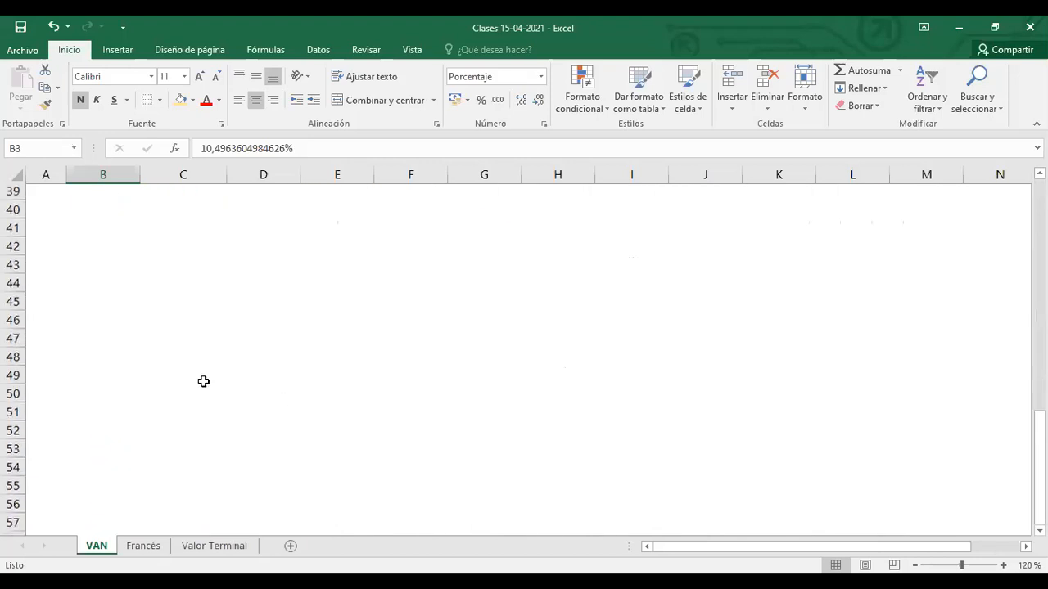
pyautogui.scroll(4, 204, 382)
pyautogui.click(99, 343)
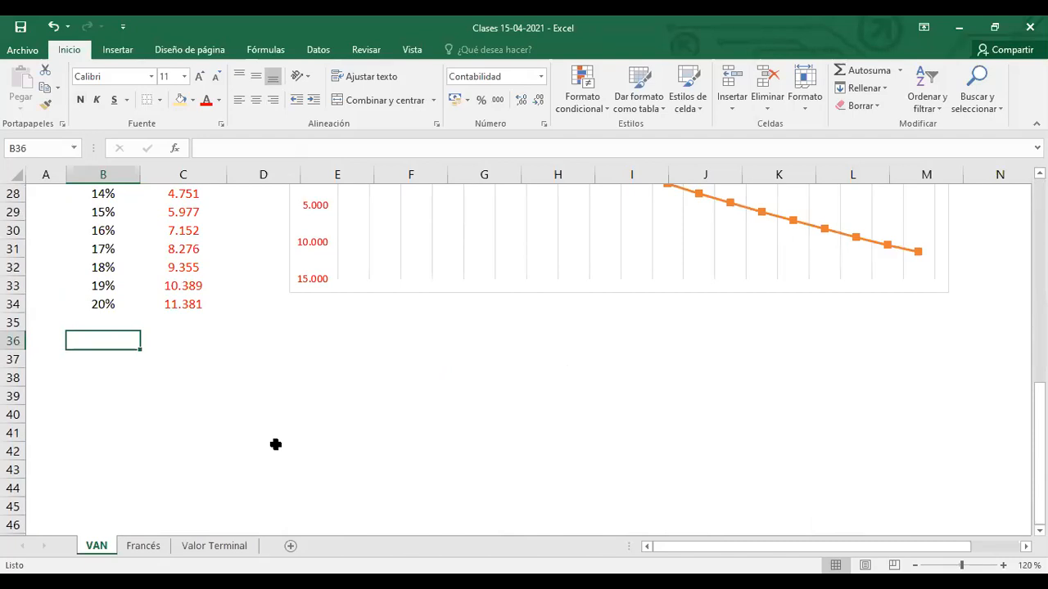
pyautogui.write('PUNTO')
pyautogui.press('BackSpace')
pyautogui.press('BackSpace')
pyautogui.press('BackSpace')
pyautogui.press('BackSpace')
pyautogui.press('BackSpace')
pyautogui.write('pi')
pyautogui.press('BackSpace')
pyautogui.press('BackSpace')
pyautogui.write('PI')
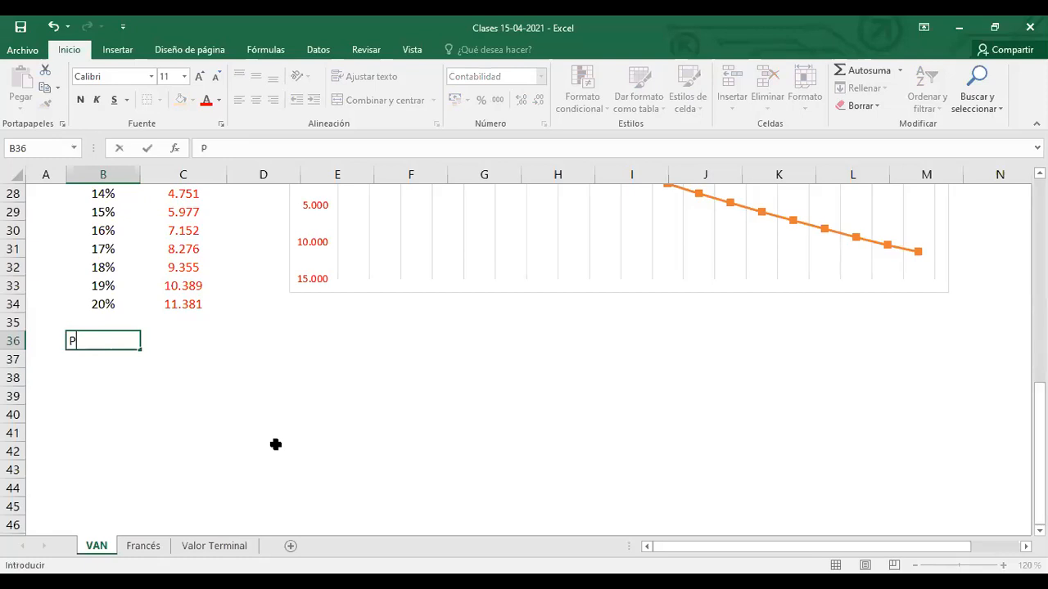
pyautogui.press('Tab')
# Step: Move the PI label from B36 to A36, leaving C36 empty
pyautogui.write('=')
pyautogui.press('Escape')
pyautogui.click(109, 341)
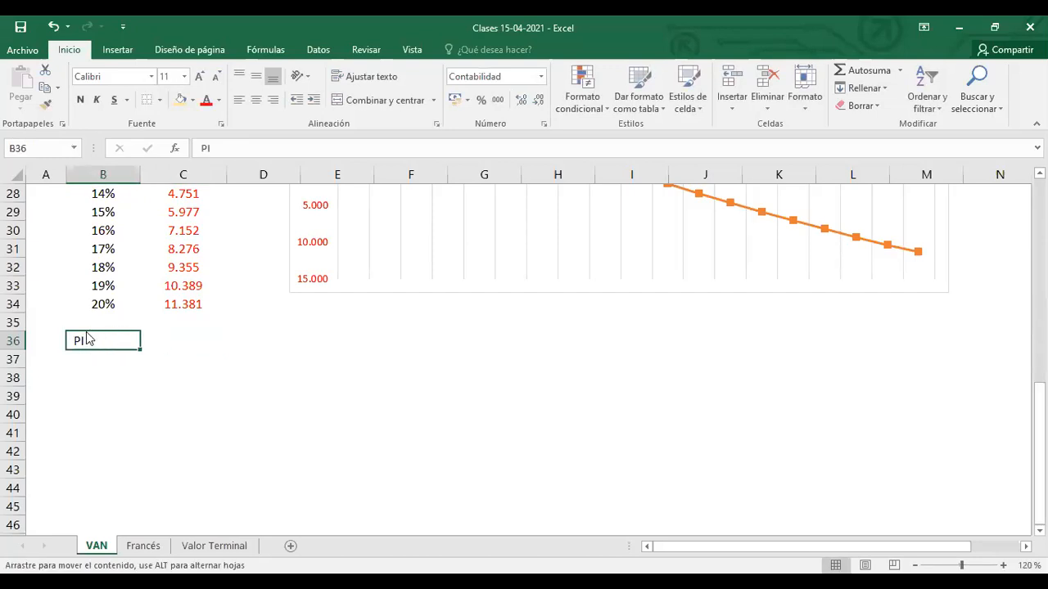
pyautogui.click(147, 358)
# Step: Copy the discount rate from B3 and paste it into B36 as a value only
pyautogui.scroll(9, 152, 323)
pyautogui.click(120, 247)
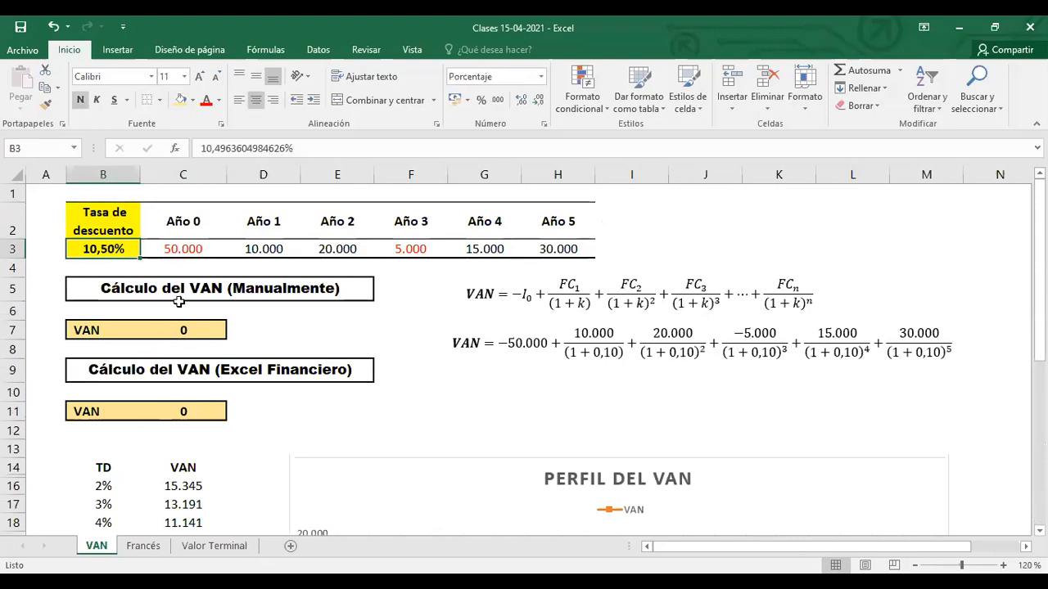
pyautogui.hotkey('ctrl', 'c')
pyautogui.scroll(-5, 142, 443)
pyautogui.scroll(-5, 142, 442)
pyautogui.click(100, 279)
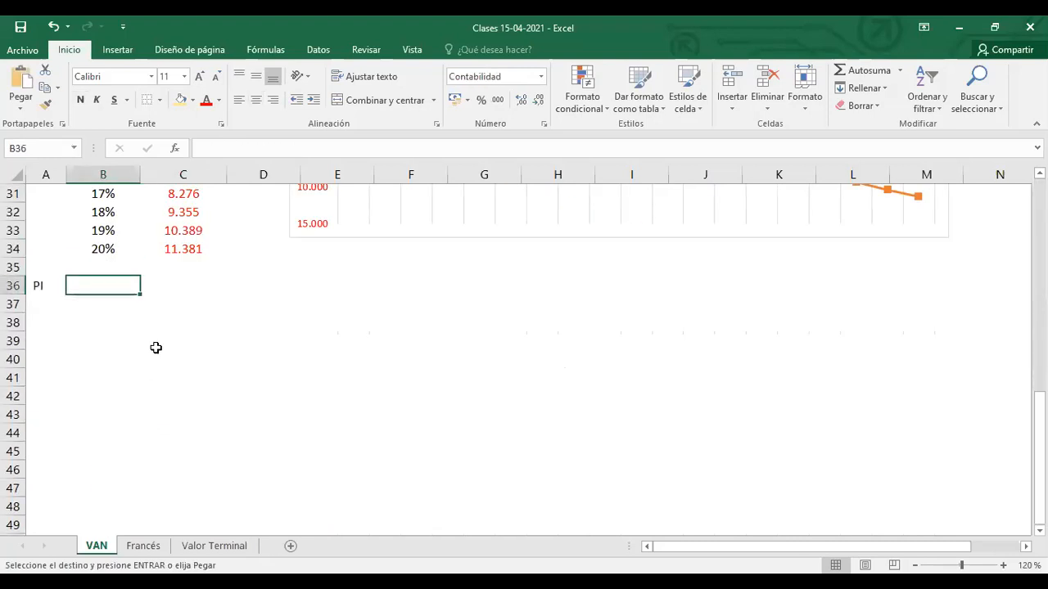
pyautogui.hotkey('ctrl', 'v')
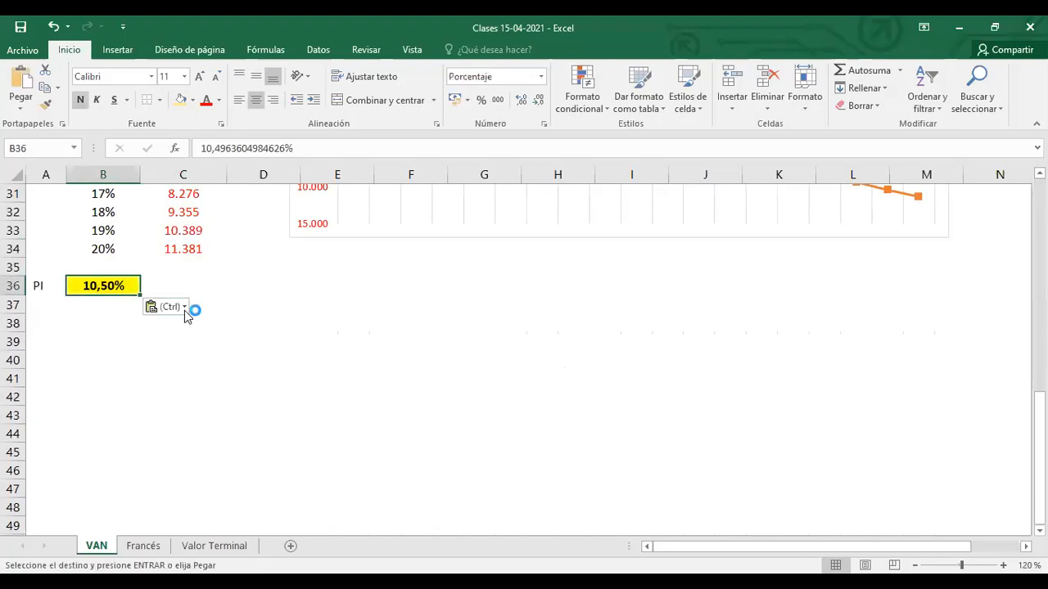
pyautogui.click(185, 309)
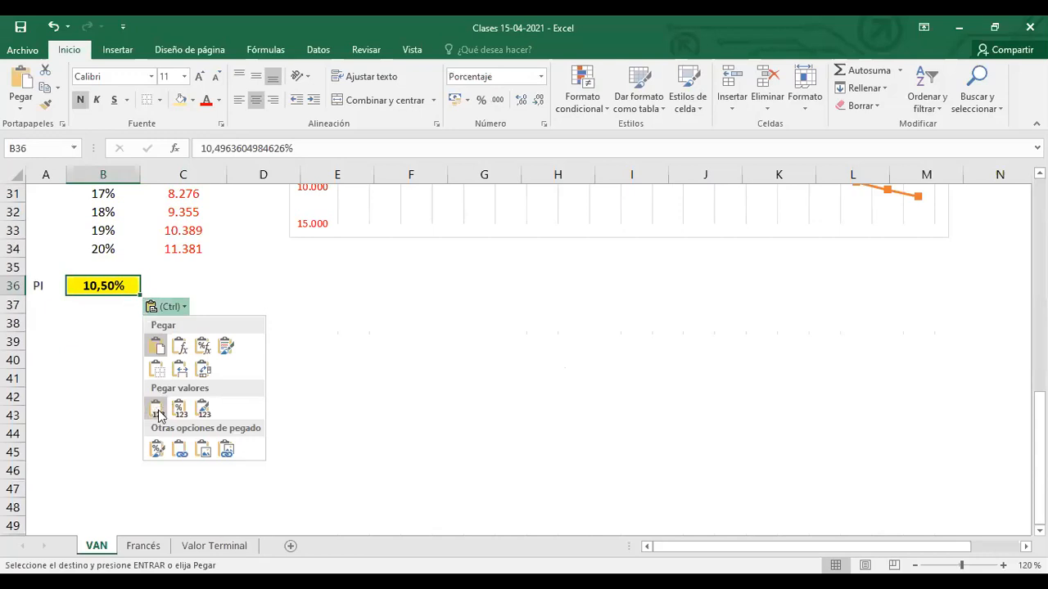
pyautogui.click(159, 409)
# Step: Format B36 as a centred percentage with two decimal places, and select C36
pyautogui.click(481, 100)
pyautogui.click(521, 100)
pyautogui.click(522, 100)
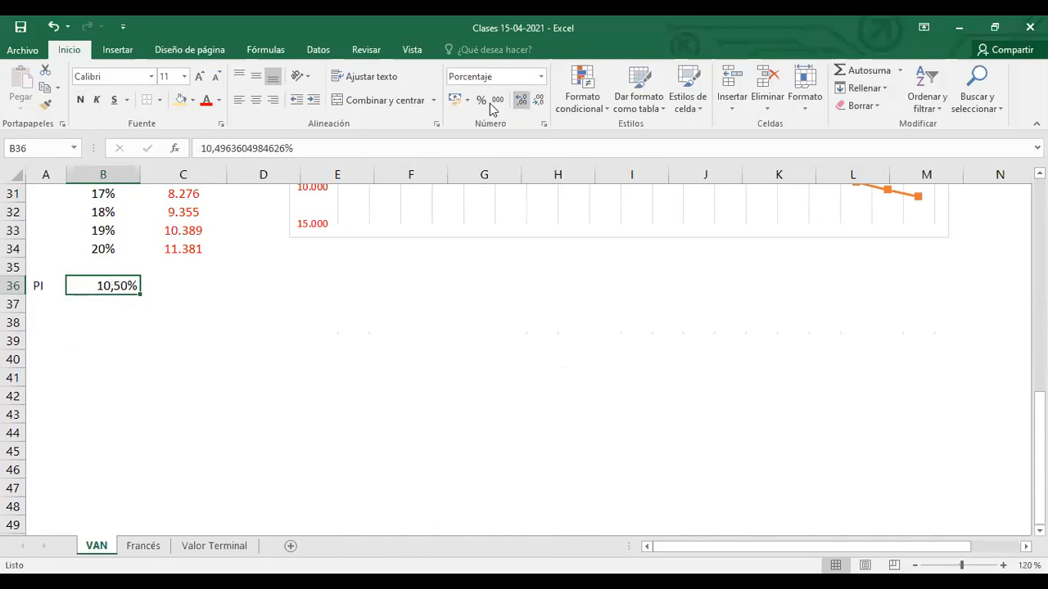
pyautogui.click(256, 100)
pyautogui.click(182, 284)
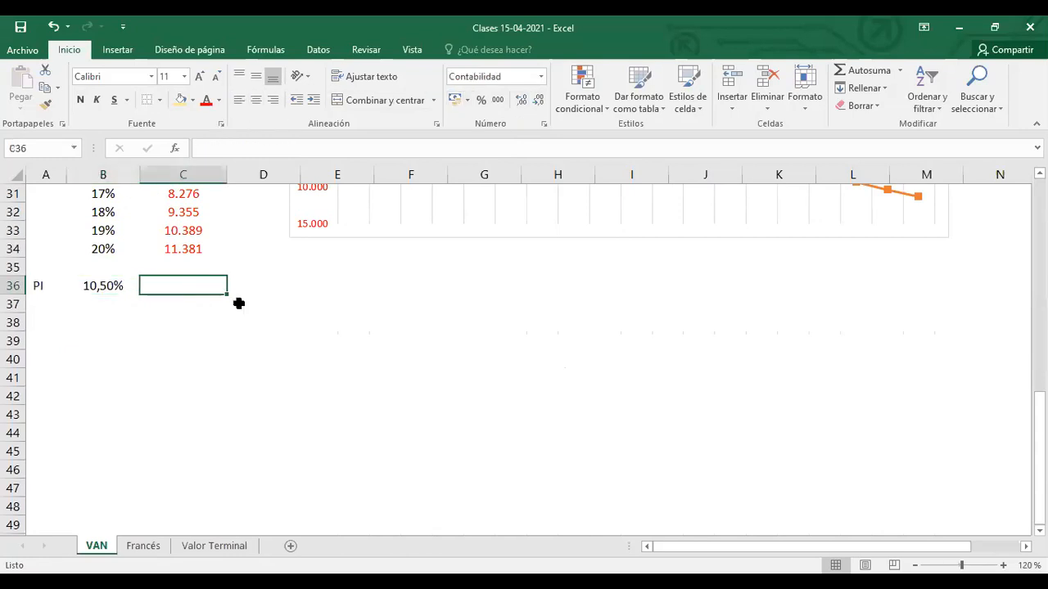
# Step: Enter 0 in C36 and copy the number format and alignment of C34 onto it
pyautogui.write('0')
pyautogui.press('Return')
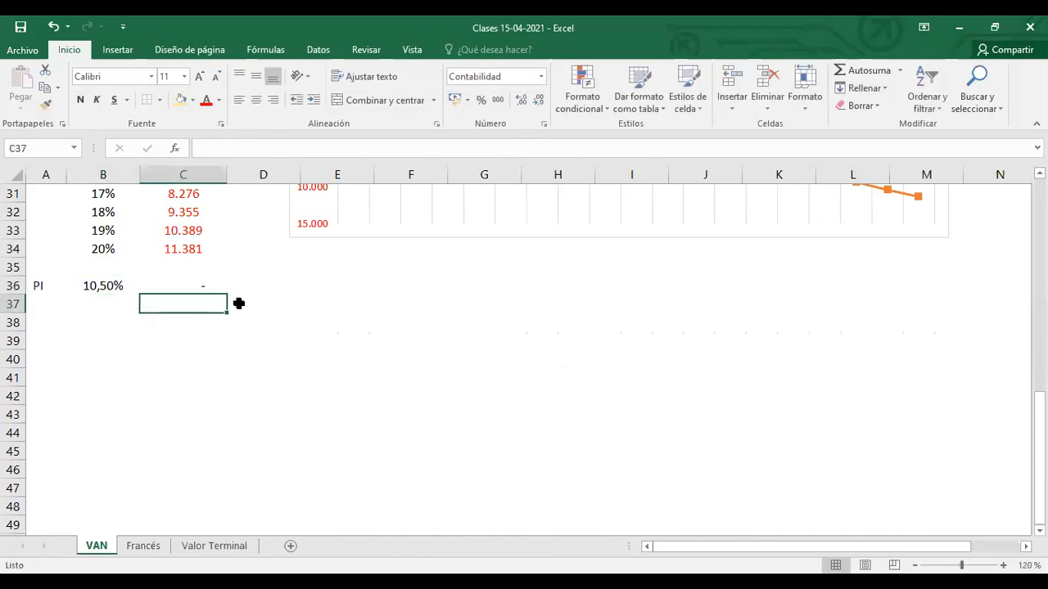
pyautogui.click(199, 283)
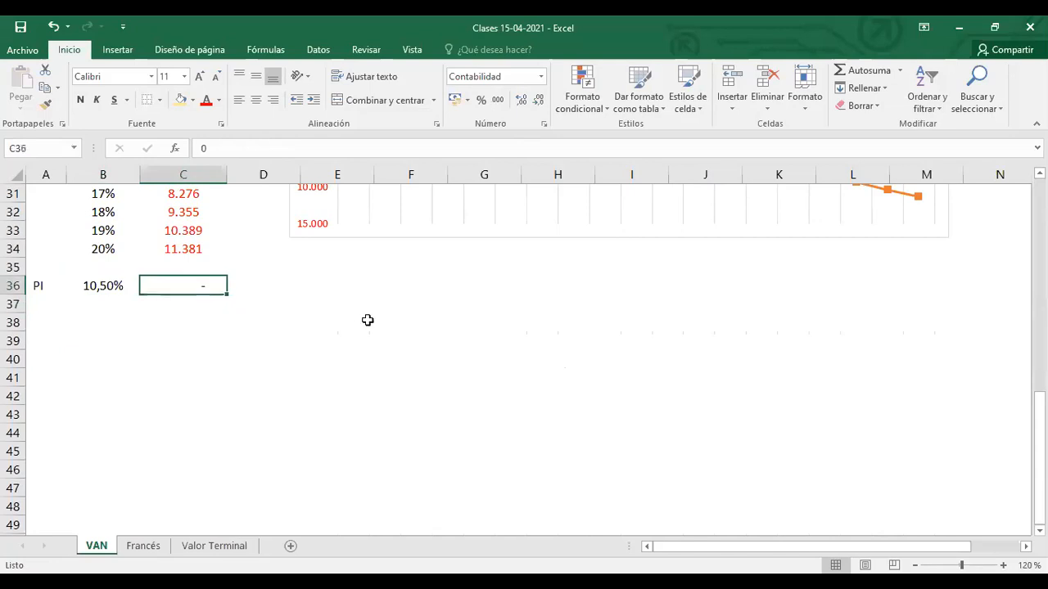
pyautogui.click(184, 249)
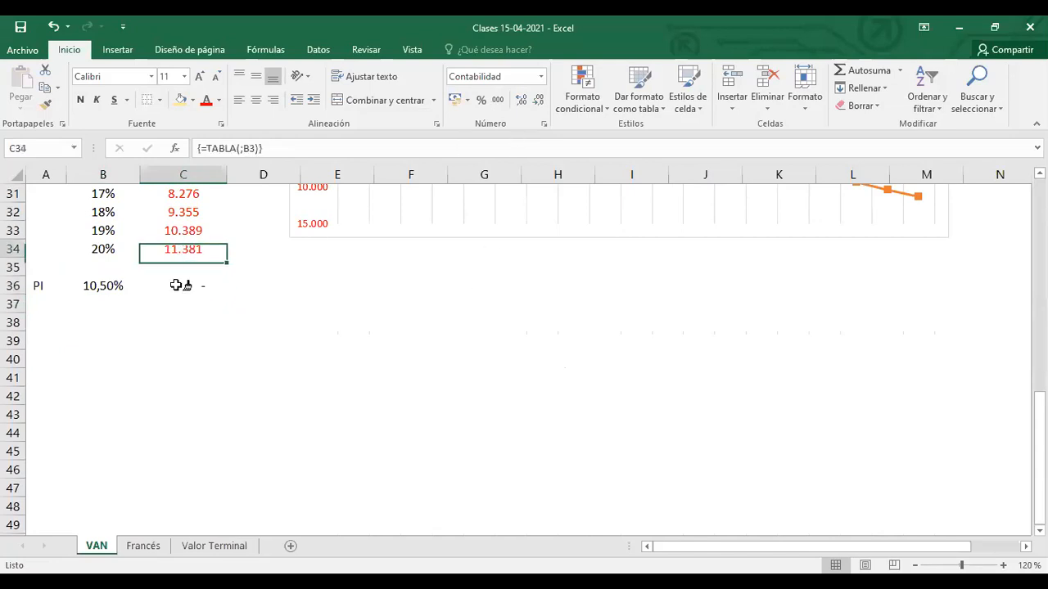
pyautogui.click(175, 284)
pyautogui.click(175, 321)
# Step: Make the PI row A36:C36 bold
pyautogui.moveTo(40, 287)
pyautogui.mouseDown()
pyautogui.moveTo(196, 296)
pyautogui.moveTo(181, 285)
pyautogui.mouseUp()
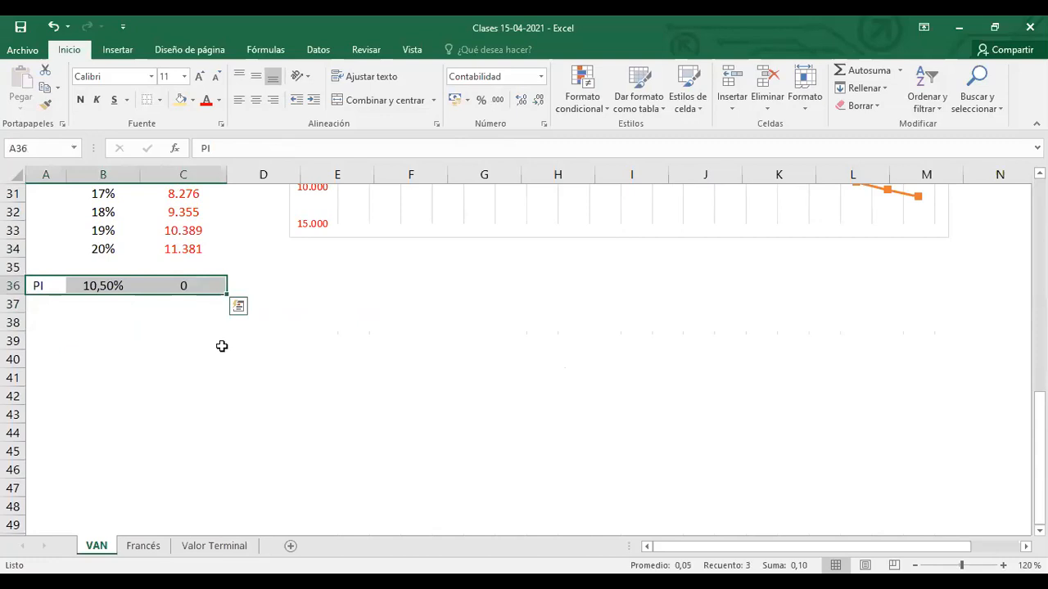
pyautogui.hotkey('ctrl', 'n')
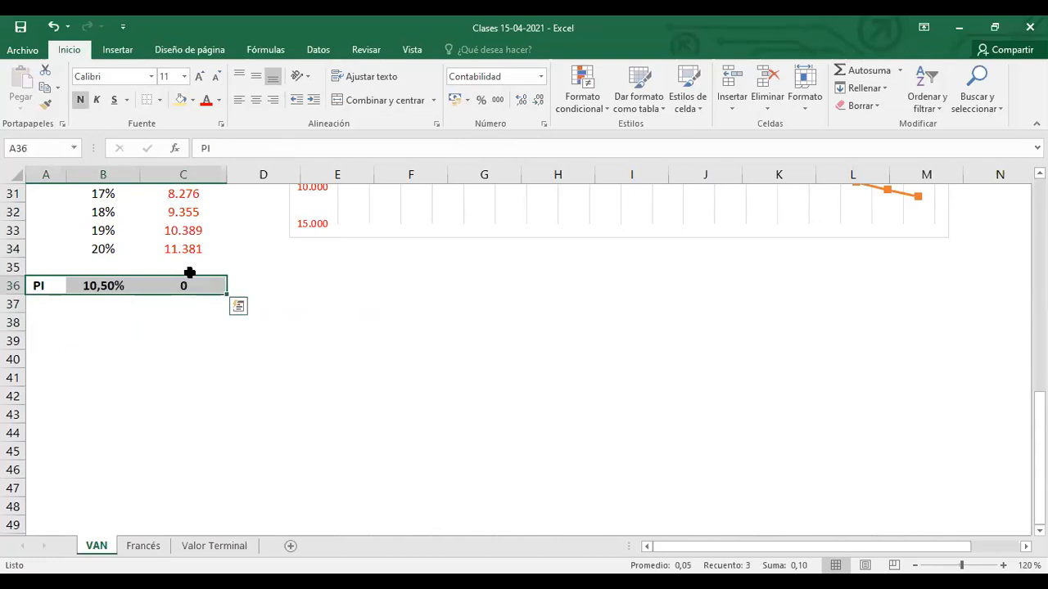
pyautogui.click(243, 370)
# Step: Apply all borders to the TD and VAN table, from the headers in B14:C14 down to the 20% row
pyautogui.scroll(7, 155, 307)
pyautogui.moveTo(88, 267); pyautogui.dragTo(179, 540)
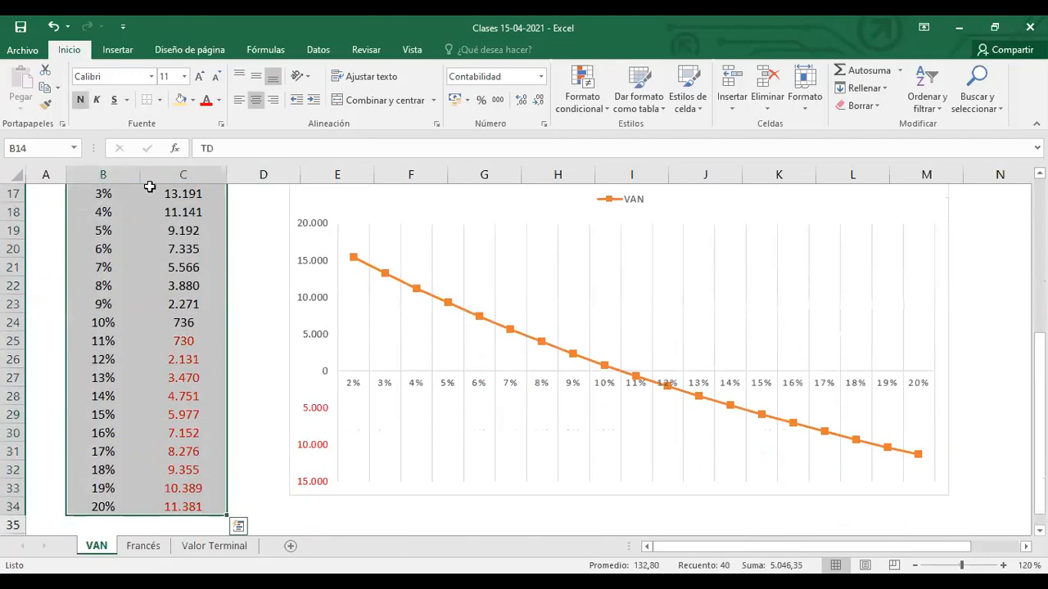
pyautogui.scroll(3, 174, 193)
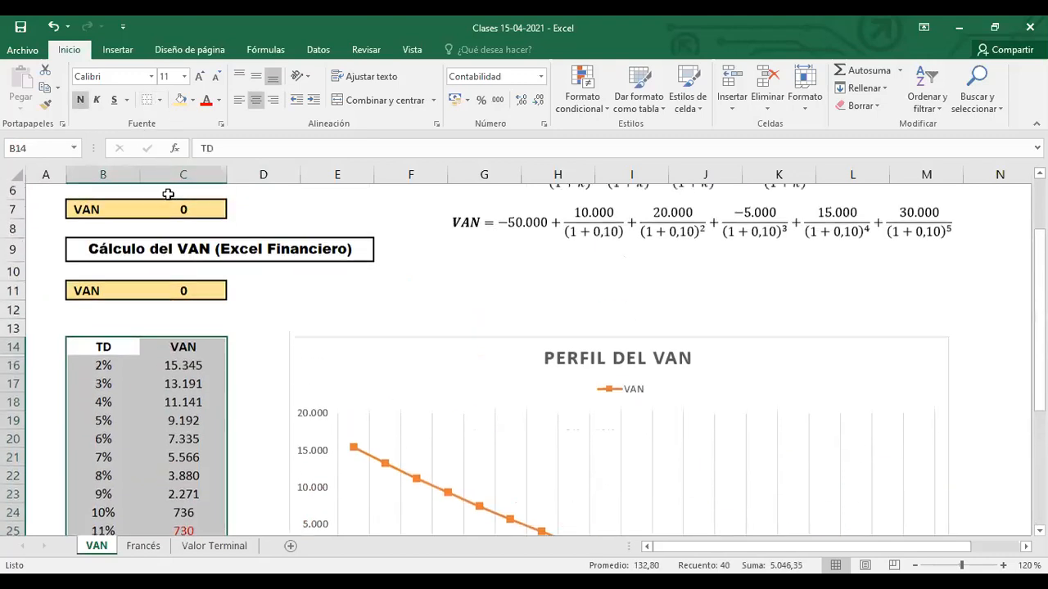
pyautogui.click(160, 100)
pyautogui.click(151, 233)
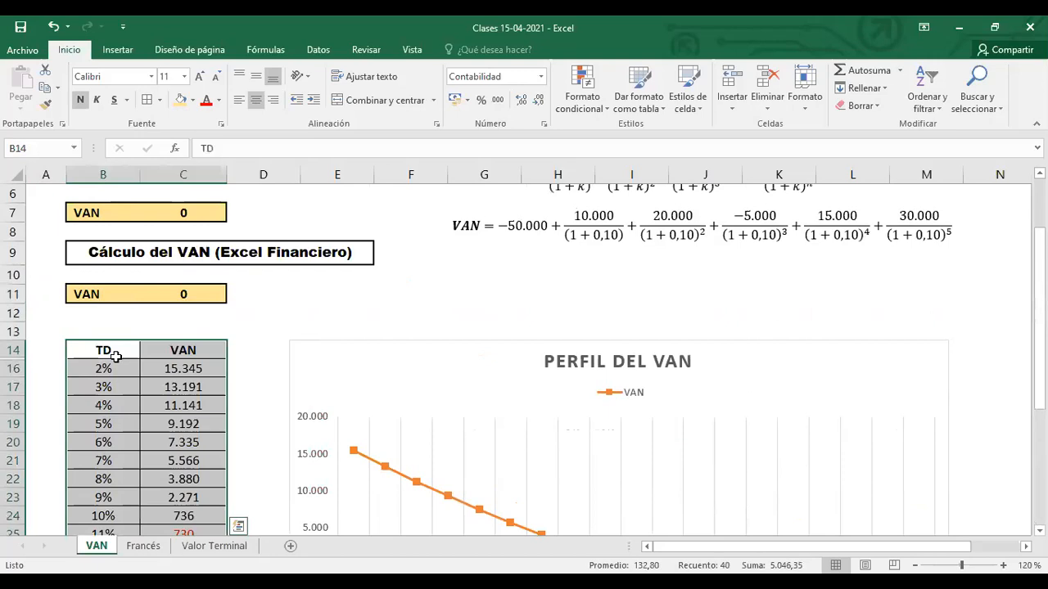
# Step: Give the table's header cells B14:C14 a top and thick bottom border
pyautogui.moveTo(103, 350); pyautogui.dragTo(183, 350)
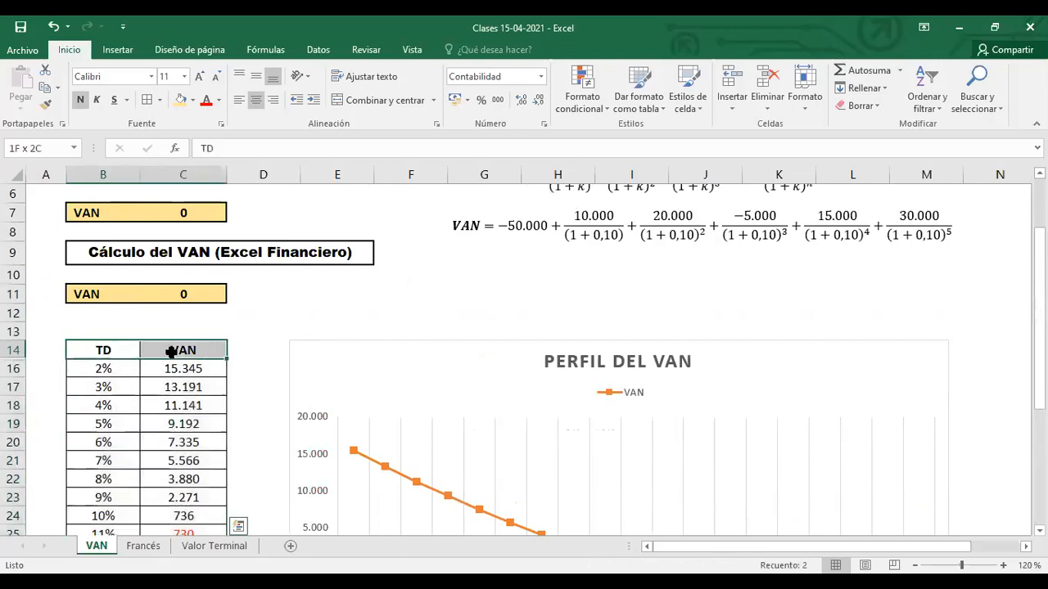
pyautogui.click(162, 101)
pyautogui.click(147, 323)
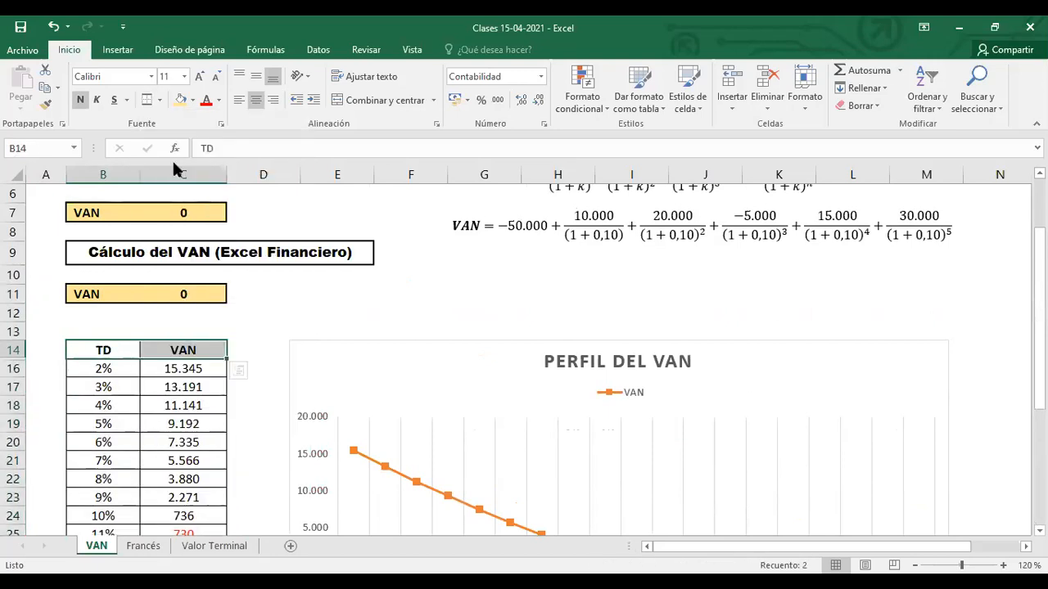
pyautogui.click(160, 100)
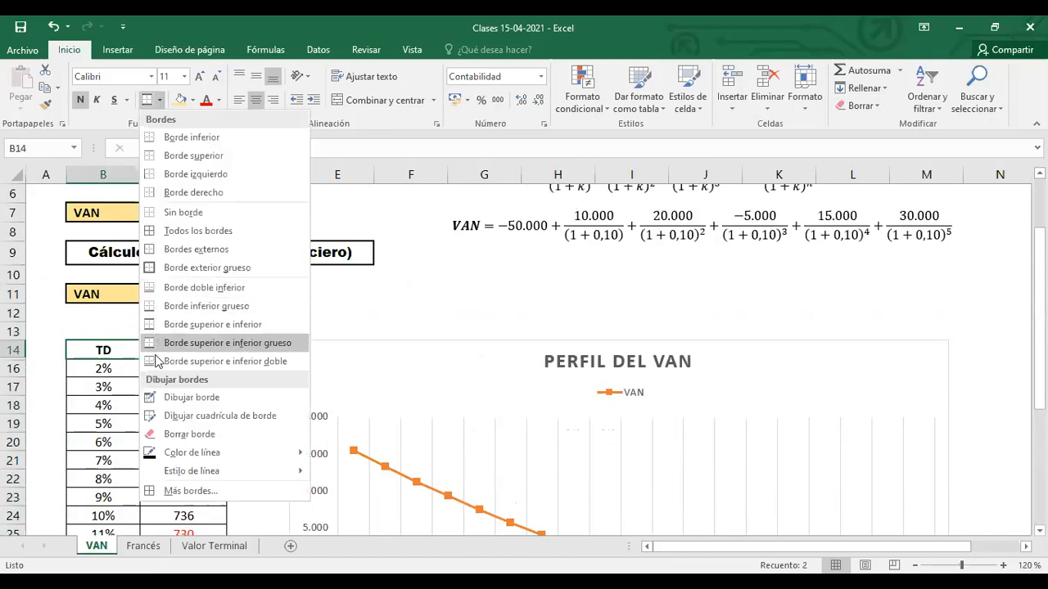
pyautogui.click(149, 343)
pyautogui.scroll(-5, 227, 363)
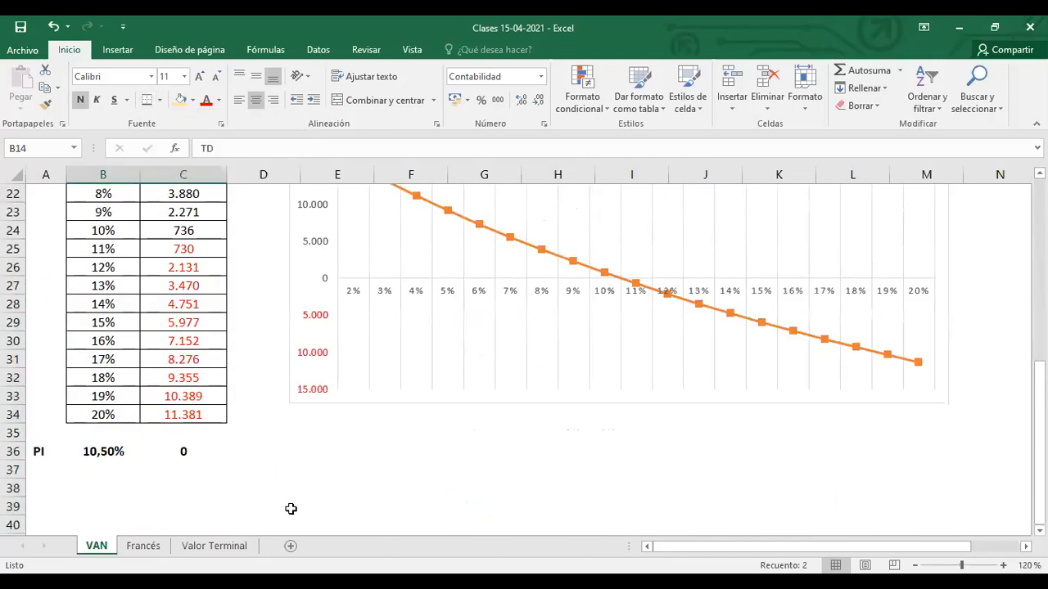
pyautogui.click(239, 494)
# Step: Set the discount rate in B3 to 10%
pyautogui.scroll(4, 239, 426)
pyautogui.scroll(3, 238, 425)
pyautogui.click(113, 248)
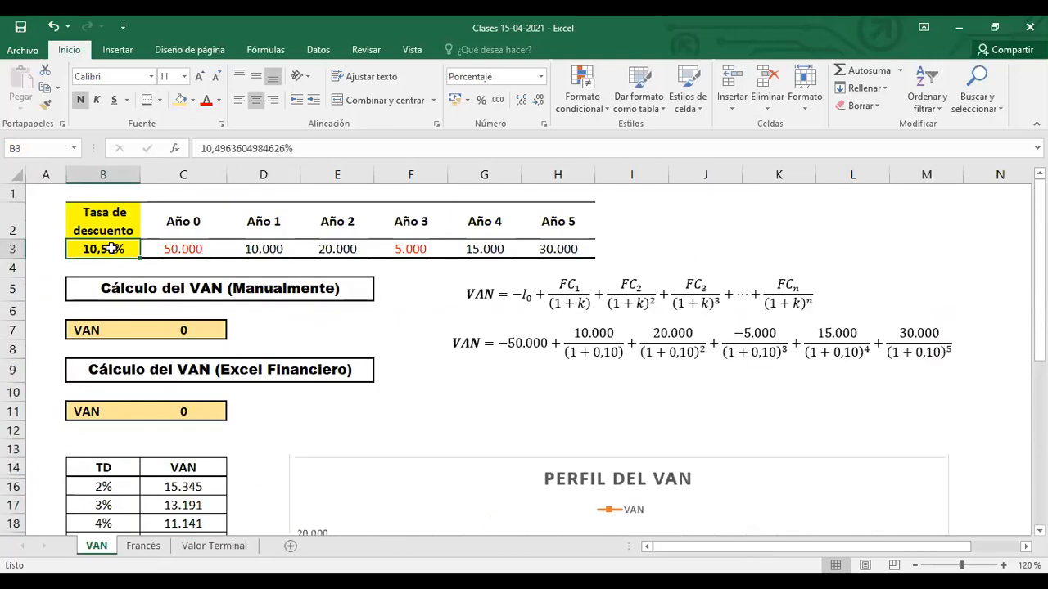
pyautogui.write('10')
pyautogui.press('Return')
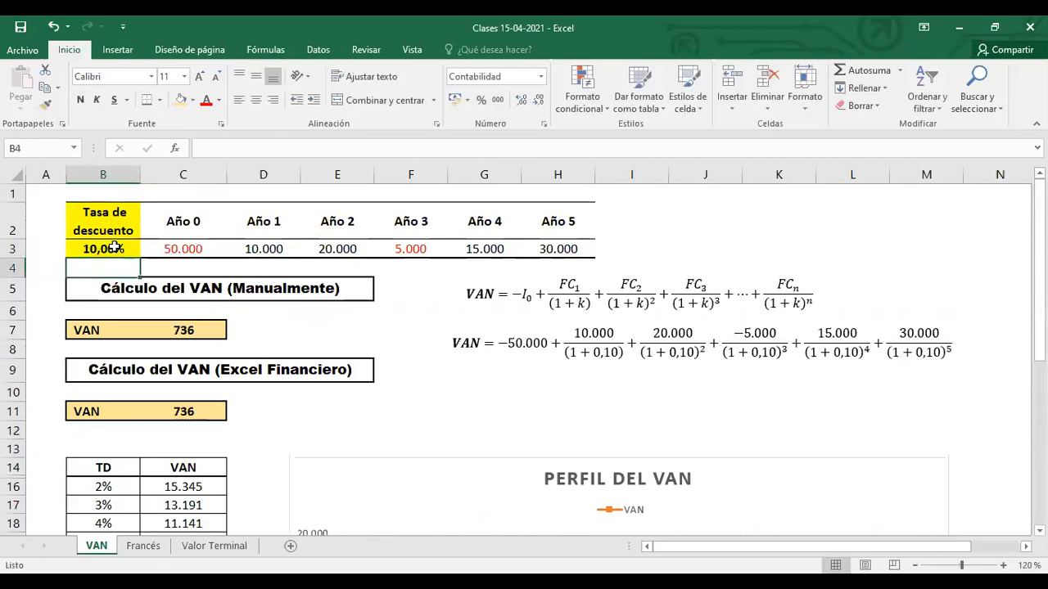
pyautogui.scroll(-4, 239, 396)
pyautogui.scroll(-2, 238, 397)
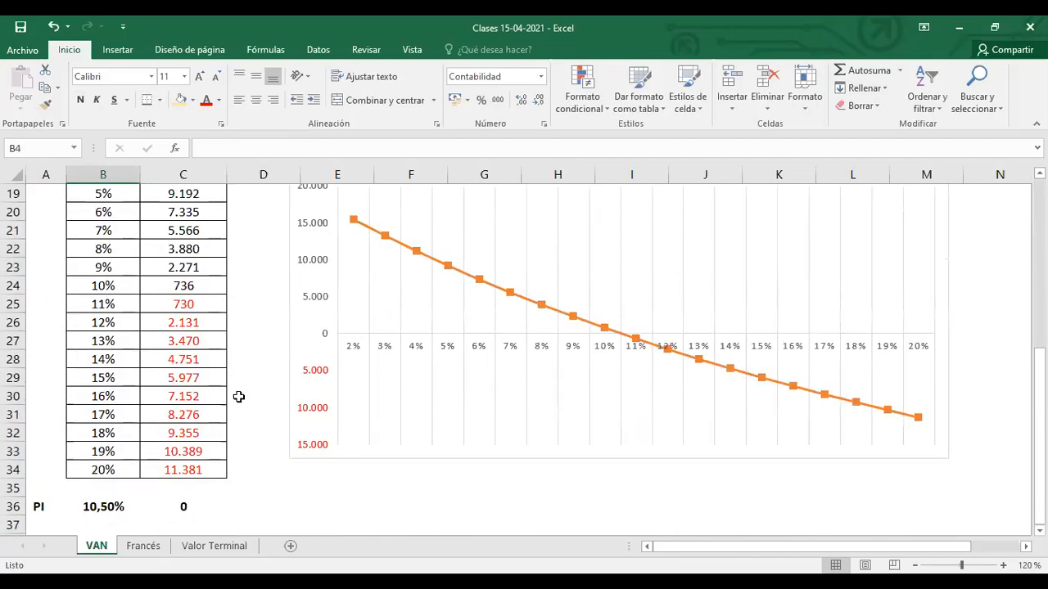
pyautogui.scroll(2, 238, 397)
pyautogui.scroll(3, 249, 352)
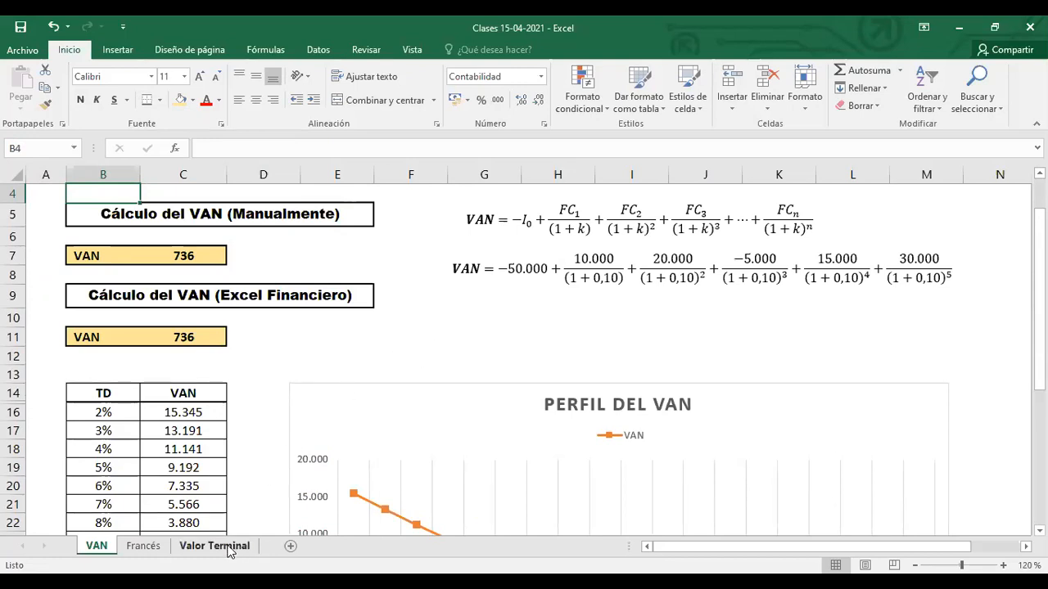
pyautogui.scroll(1, 488, 375)
pyautogui.scroll(-4, 583, 322)
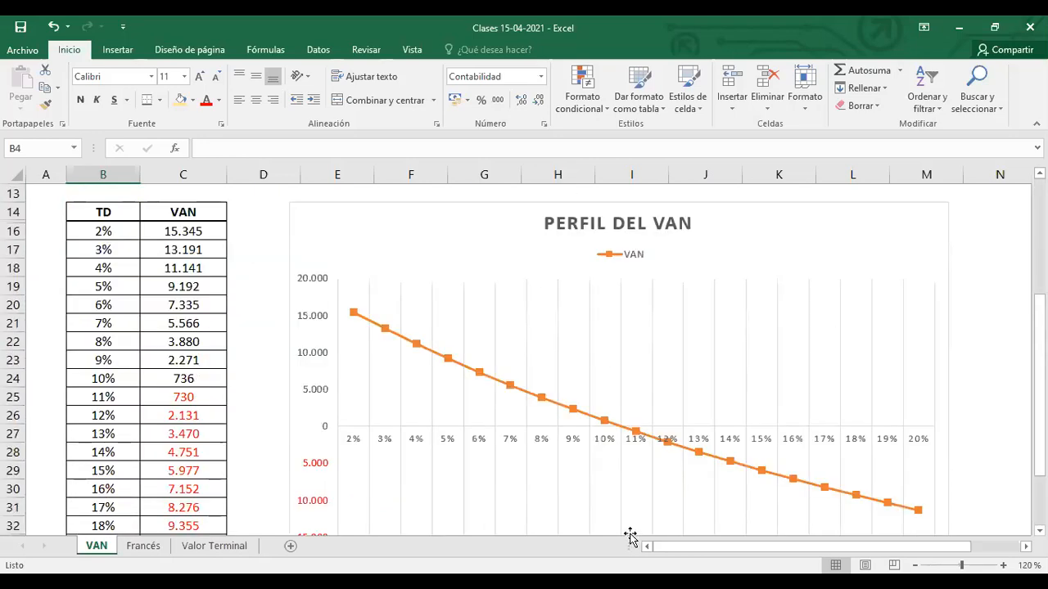